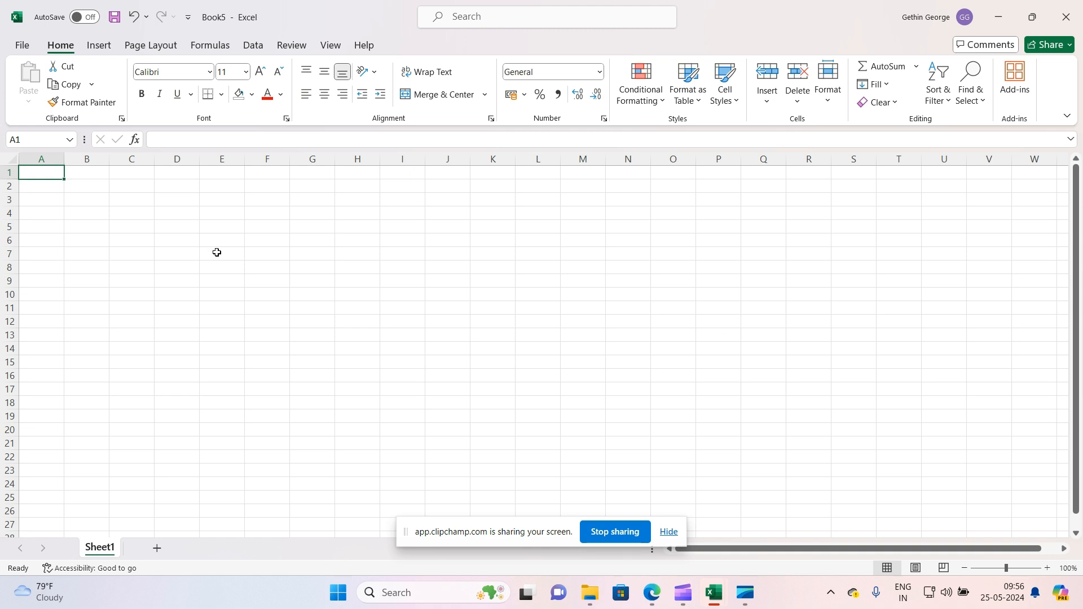
# Practise selecting a cell range, whole columns B and D, and rows 1, 8 and 5 on the blank sheet
pyautogui.moveTo(30, 180); pyautogui.dragTo(221, 240)
pyautogui.click(53, 160)
pyautogui.moveTo(76, 161); pyautogui.dragTo(79, 163)
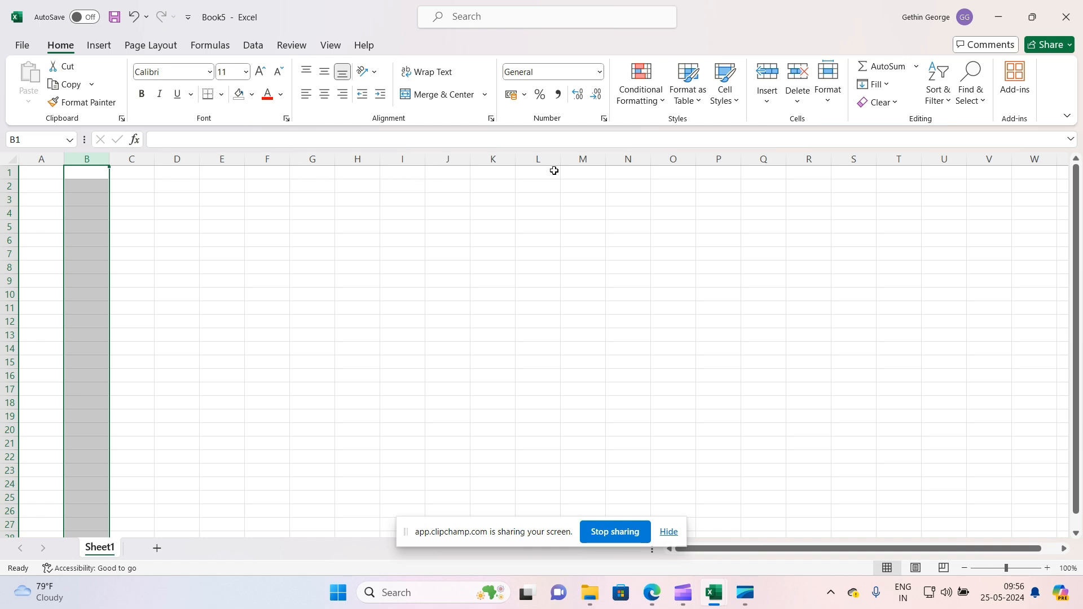
pyautogui.click(9, 173)
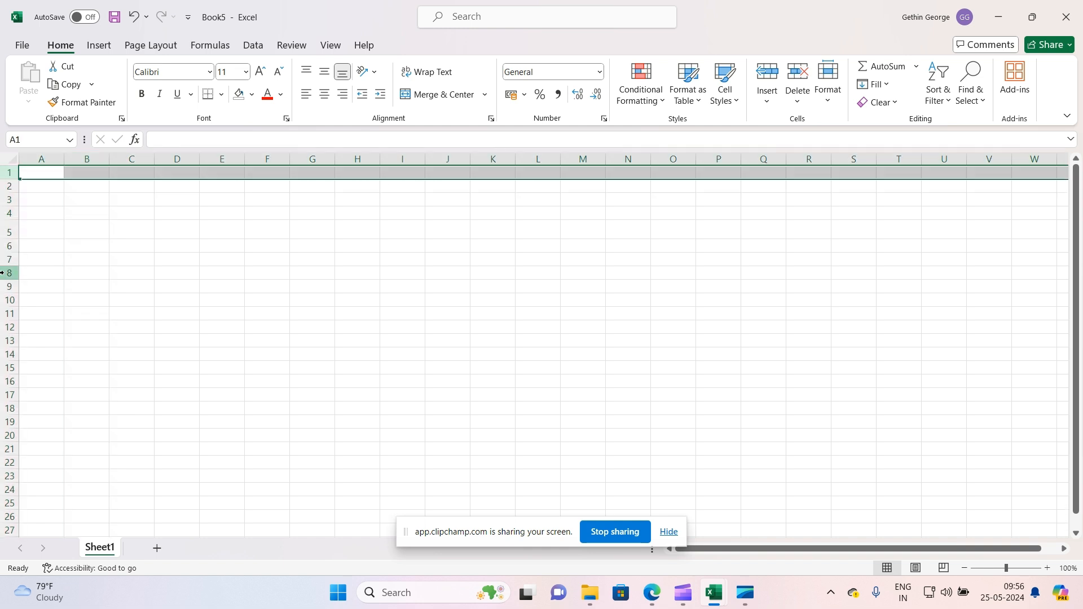
pyautogui.click(4, 272)
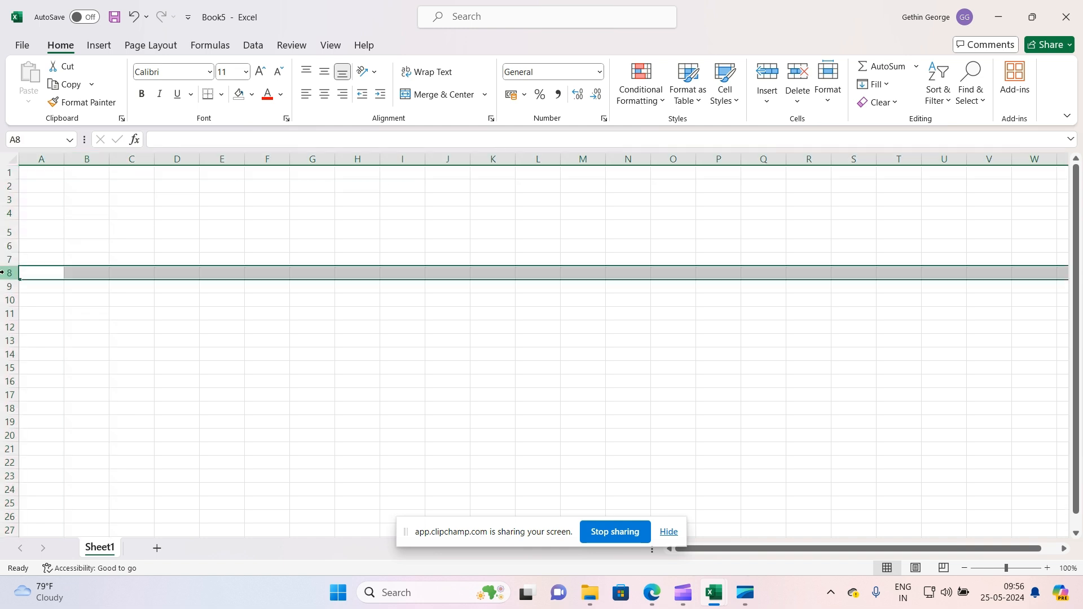
pyautogui.click(184, 160)
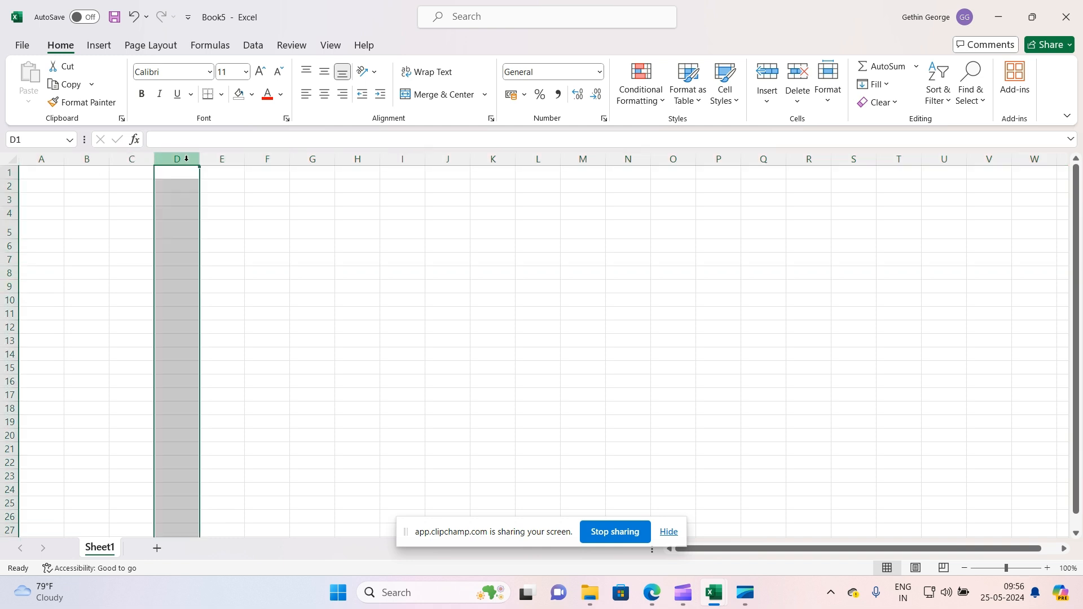
pyautogui.click(2, 233)
pyautogui.click(170, 223)
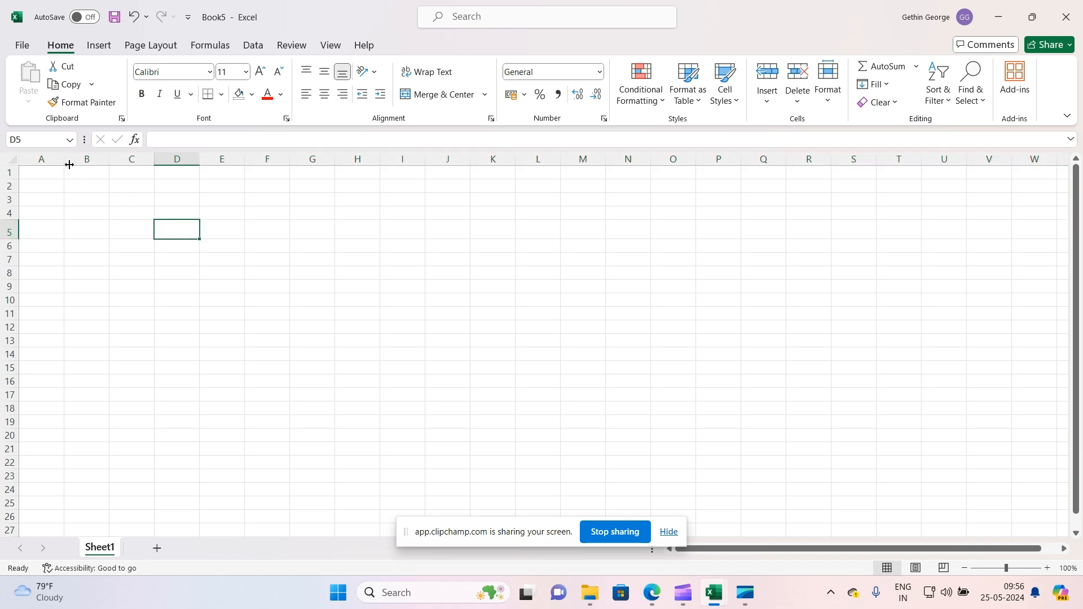
pyautogui.click(44, 142)
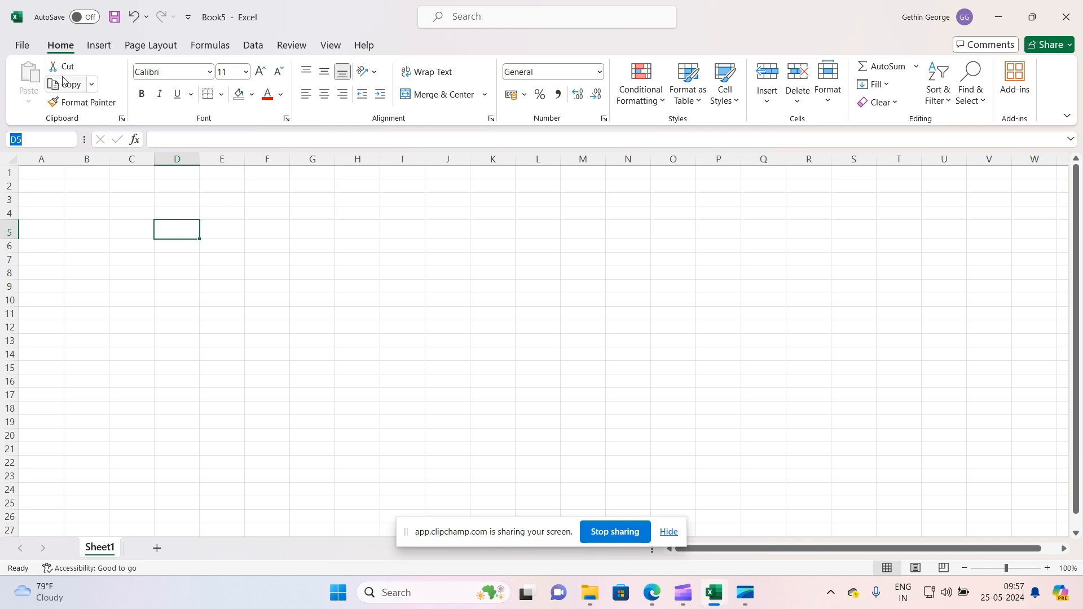
pyautogui.click(23, 46)
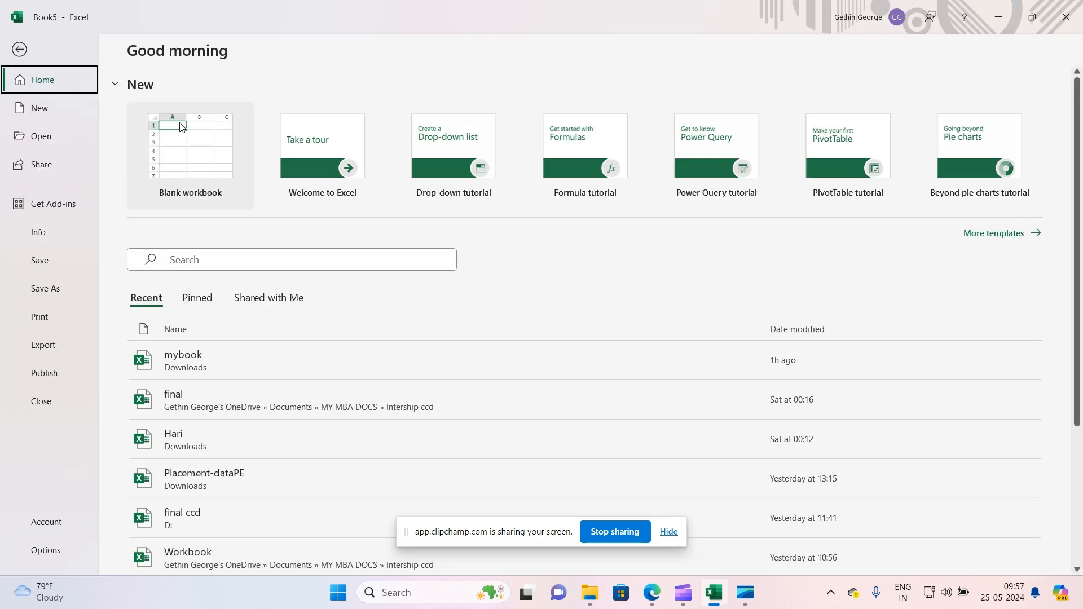
pyautogui.click(43, 110)
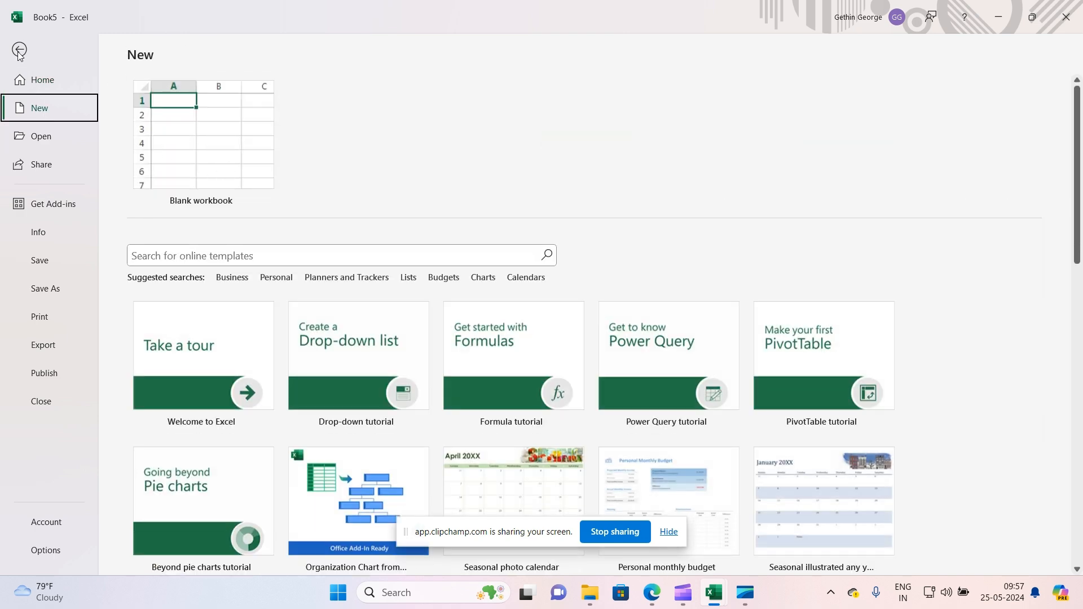
pyautogui.click(19, 50)
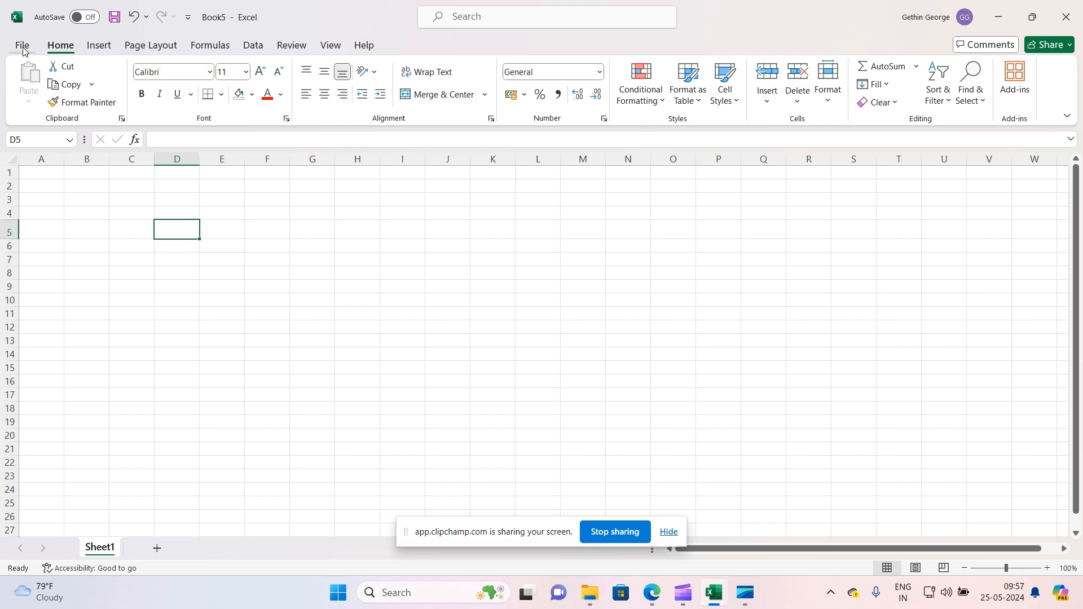
pyautogui.click(23, 46)
pyautogui.click(47, 290)
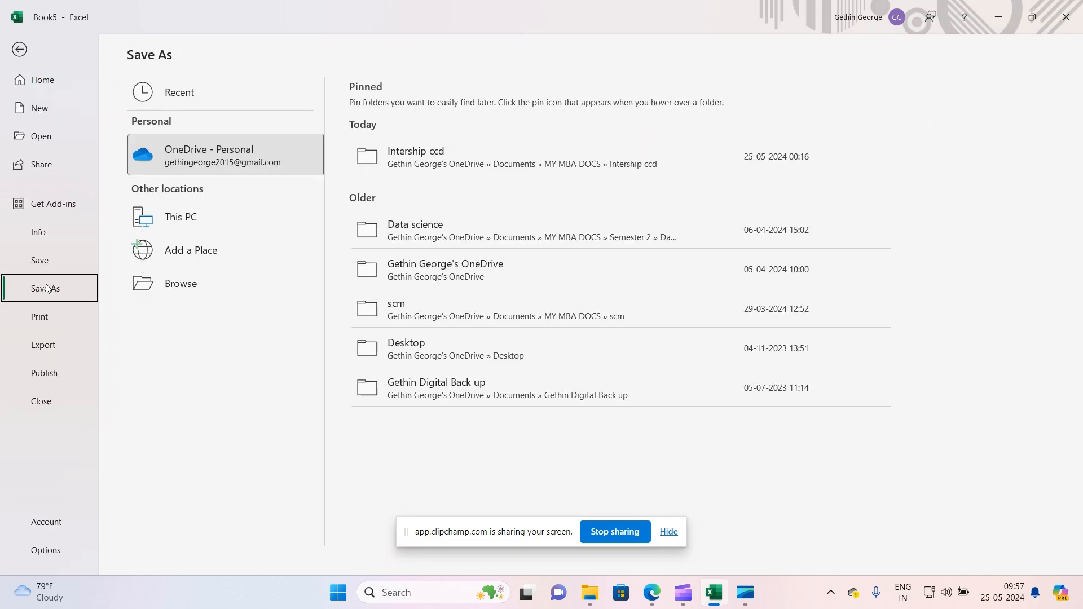
pyautogui.click(169, 283)
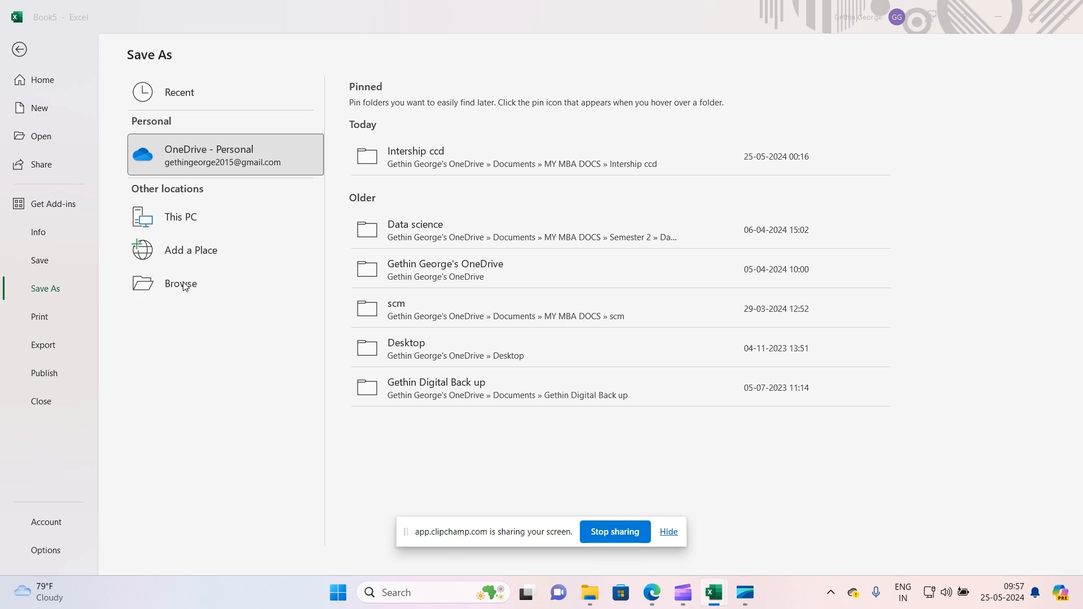
pyautogui.scroll(-5, 74, 181)
pyautogui.scroll(5, 73, 187)
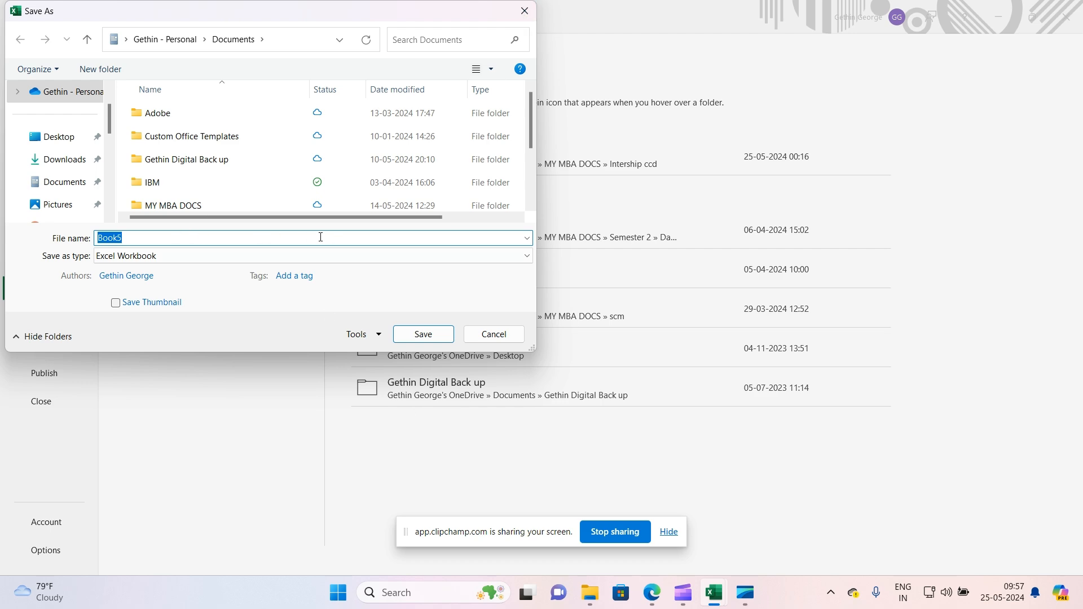
pyautogui.press('Escape')
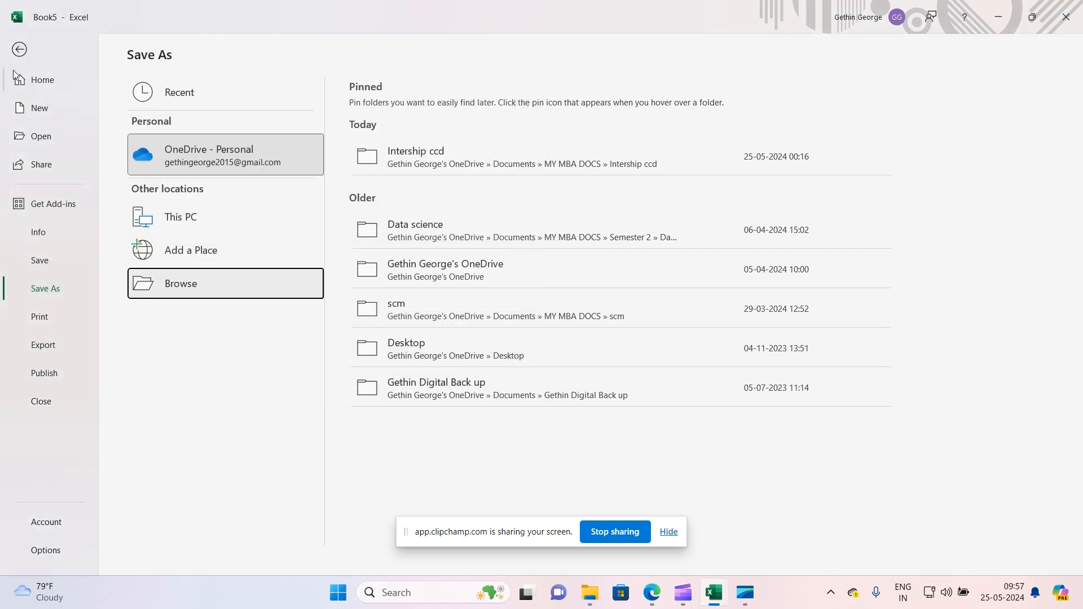
pyautogui.click(18, 52)
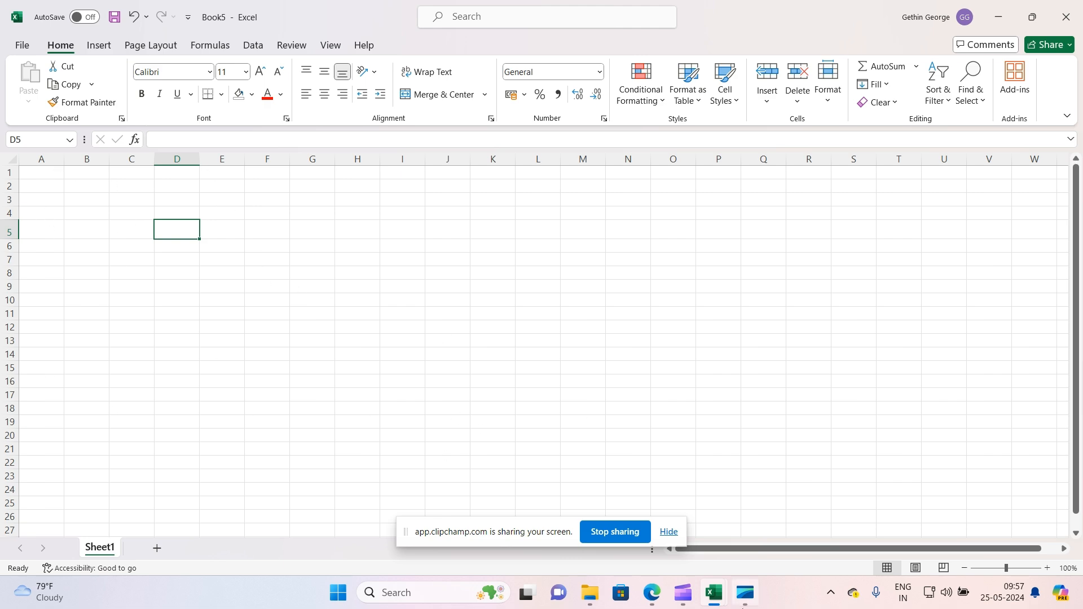
# Switch to the mybook workbook and copy the company data range A1:C22
pyautogui.moveTo(714, 594)
pyautogui.click(657, 522)
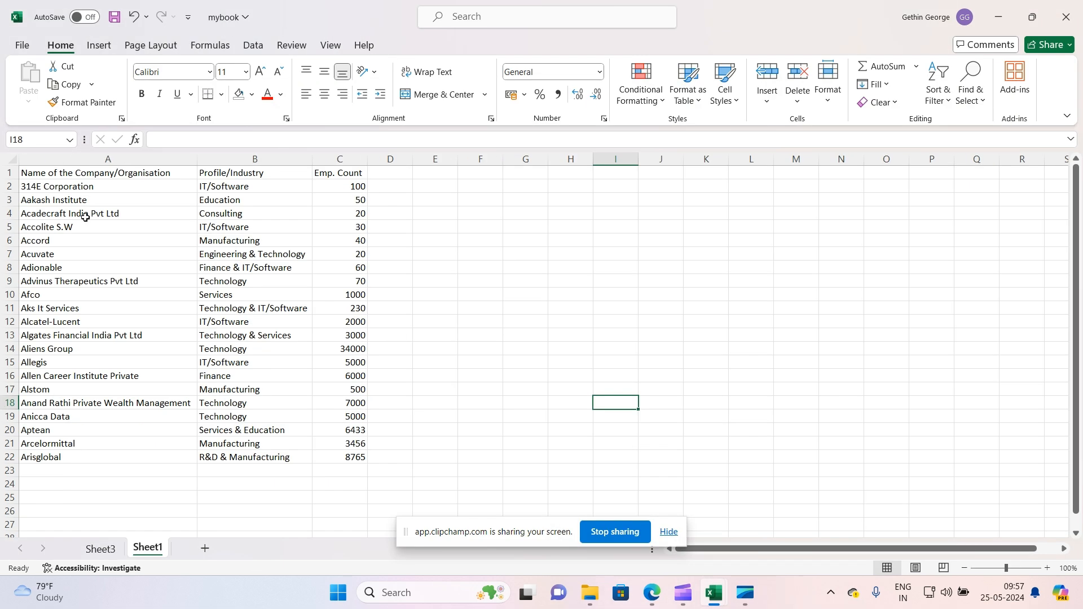
pyautogui.moveTo(60, 173); pyautogui.dragTo(353, 459)
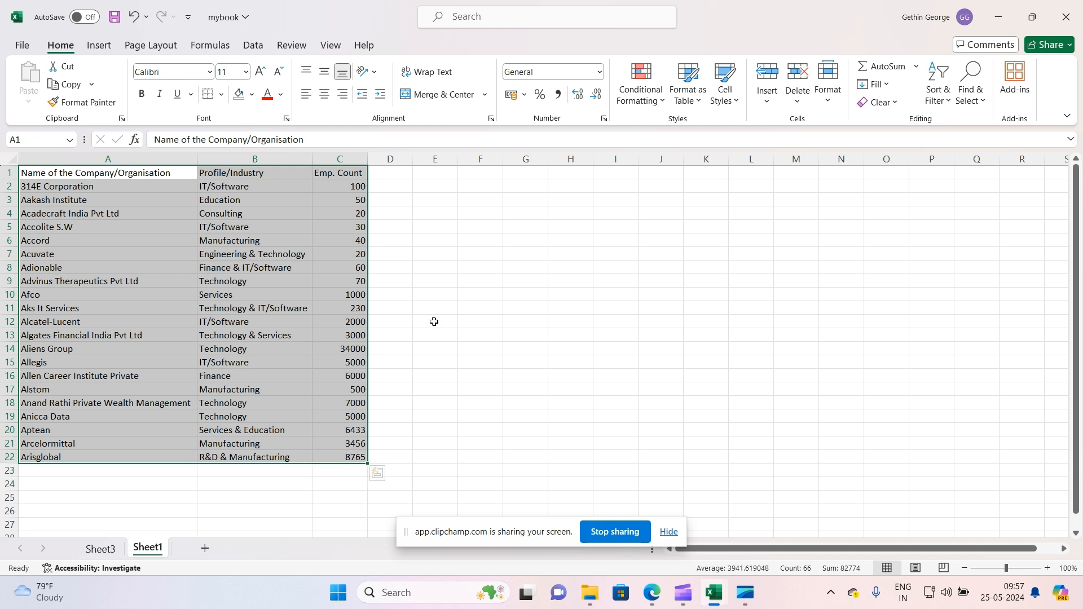
pyautogui.rightClick(274, 267)
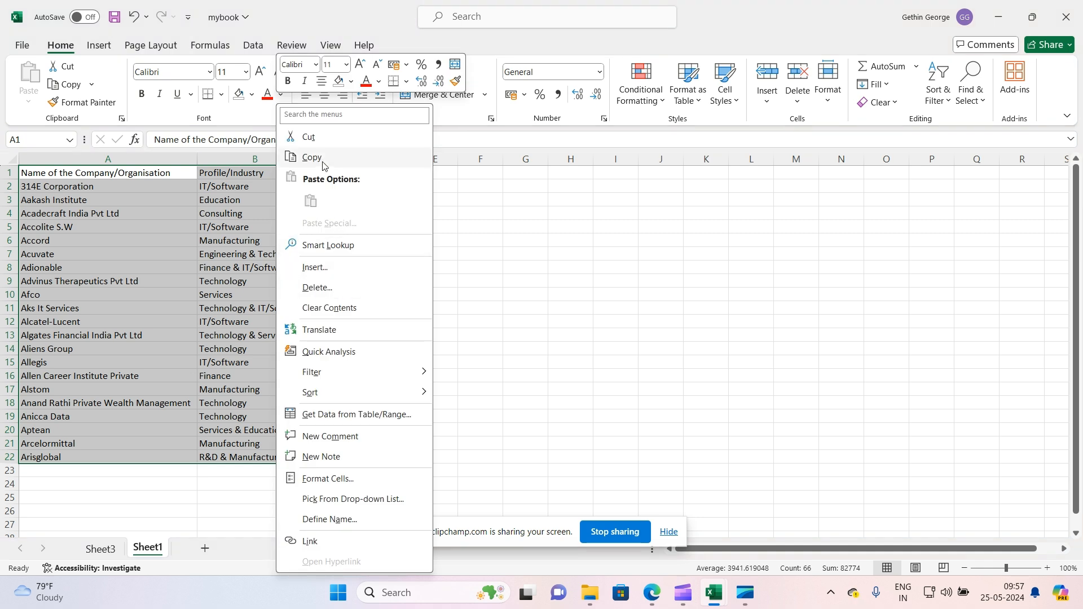
pyautogui.click(499, 231)
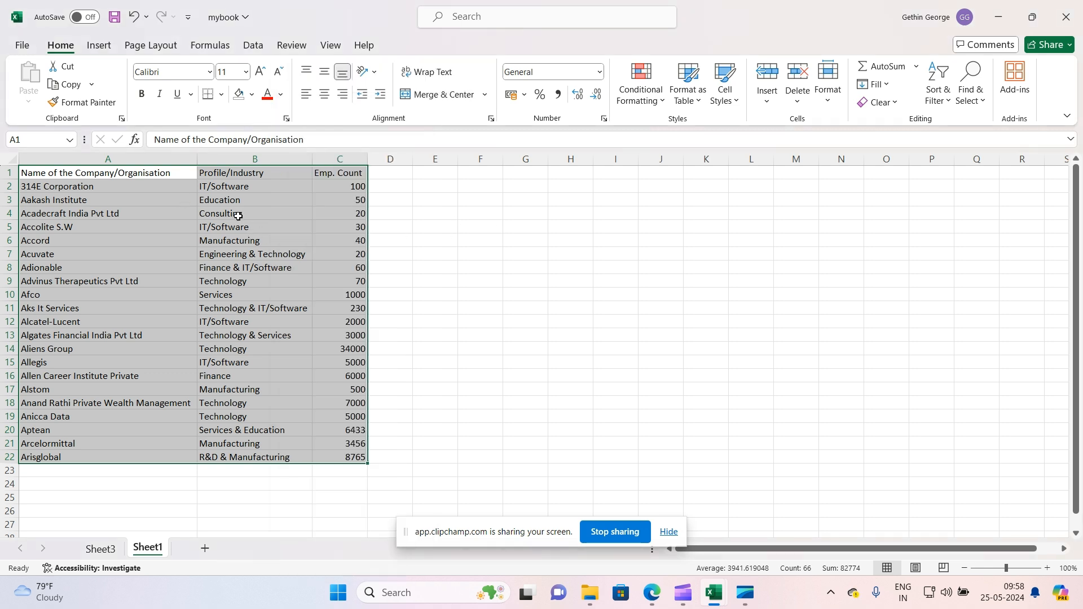
pyautogui.hotkey('ctrl', 'c')
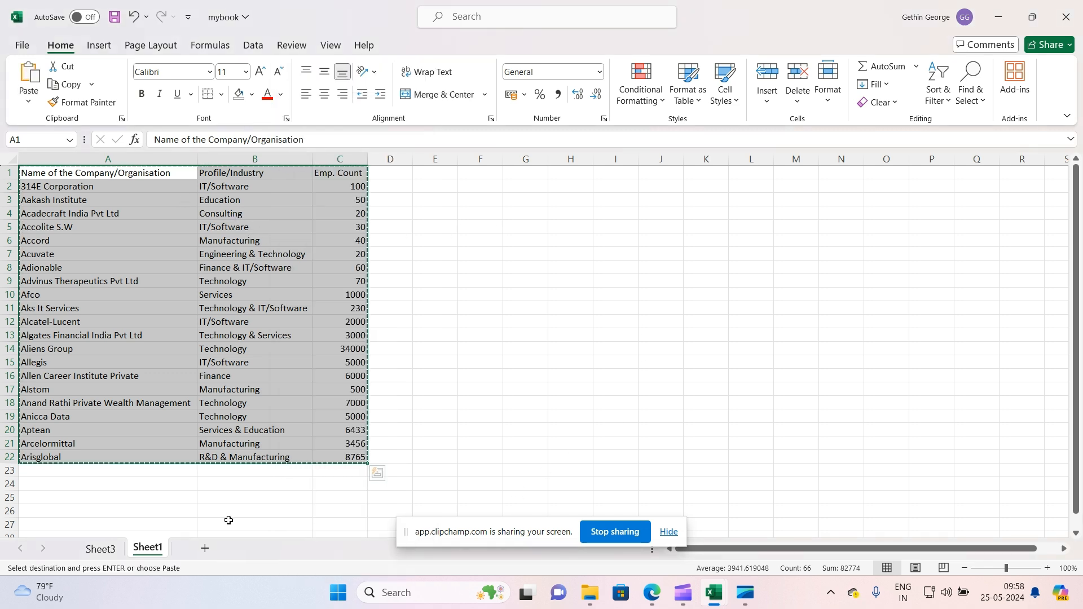
# Switch back to Book5 and paste the copied data starting at cell A1
pyautogui.moveTo(714, 592)
pyautogui.click(776, 522)
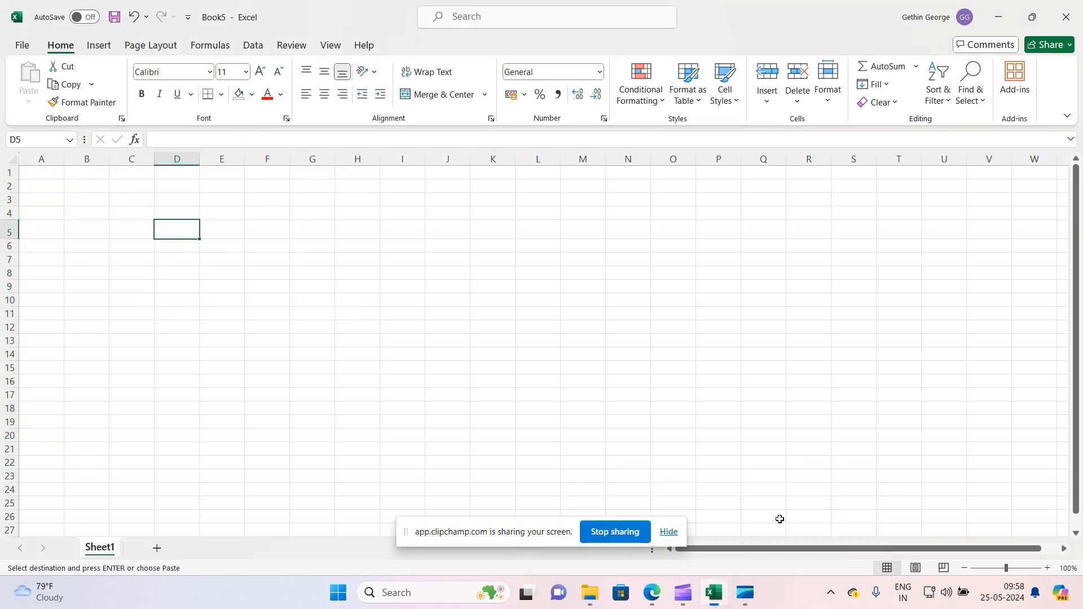
pyautogui.click(49, 173)
pyautogui.hotkey('ctrl', 'v')
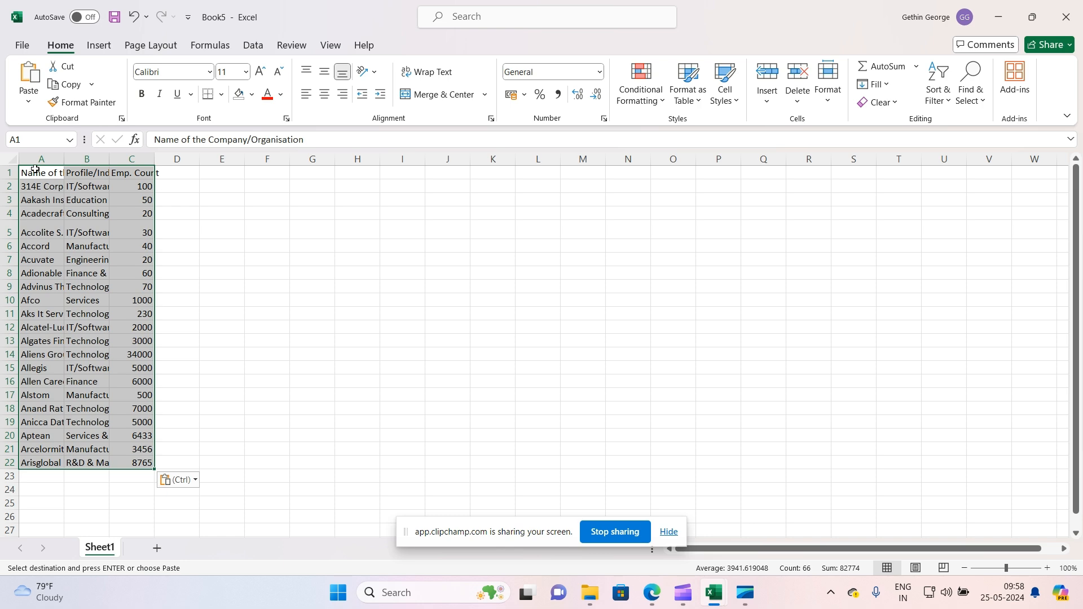
# Select the whole sheet and autofit all column widths to their contents
pyautogui.click(14, 161)
pyautogui.doubleClick(64, 159)
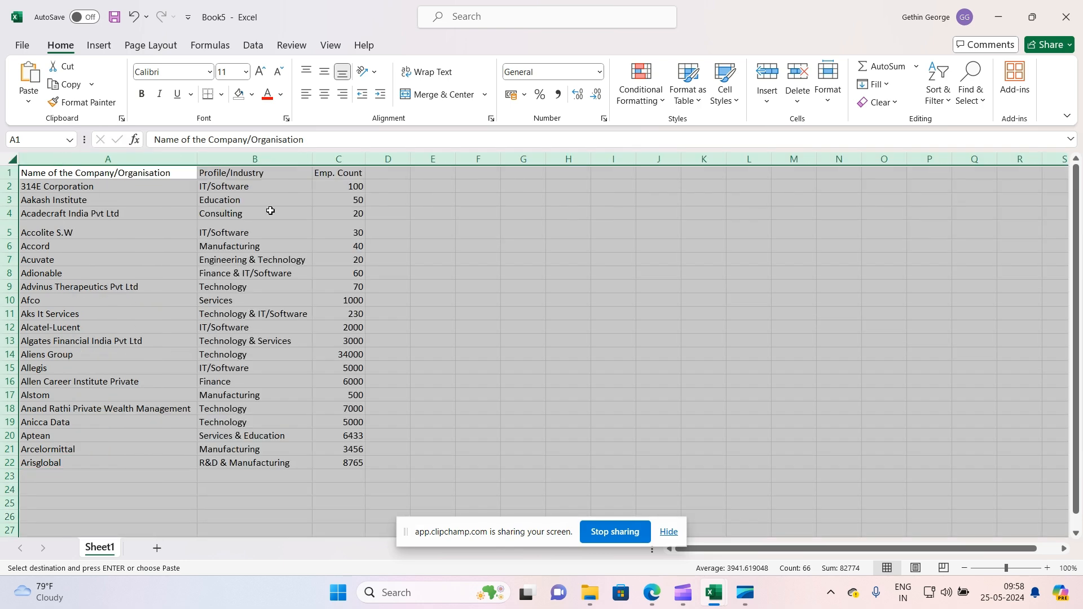
pyautogui.click(270, 213)
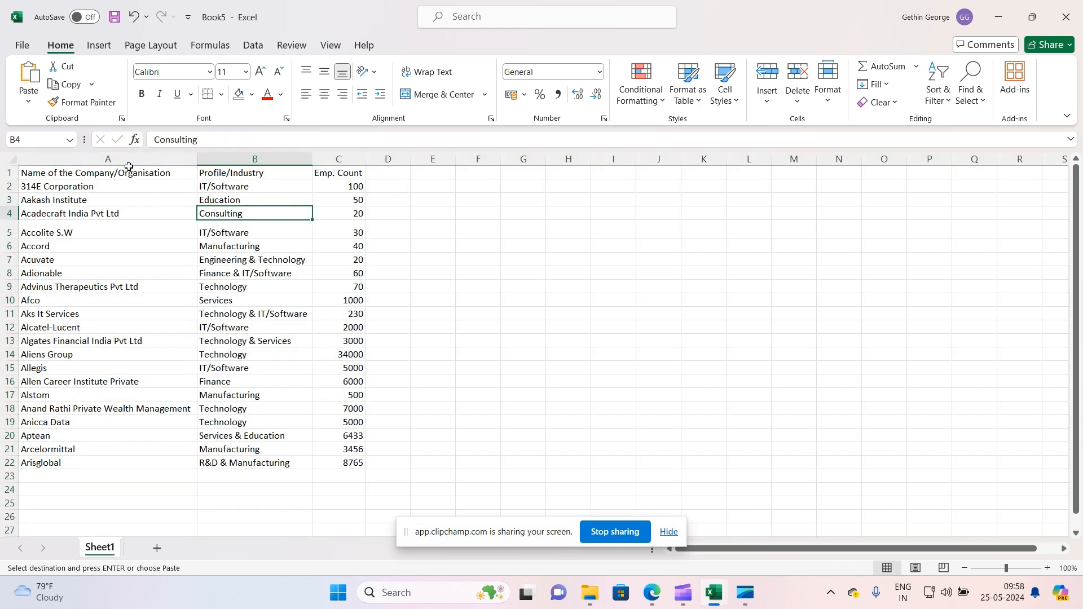
# Select each column's data range and then each header cell A1, B1 and C1 in turn
pyautogui.moveTo(127, 169); pyautogui.dragTo(153, 461)
pyautogui.click(117, 273)
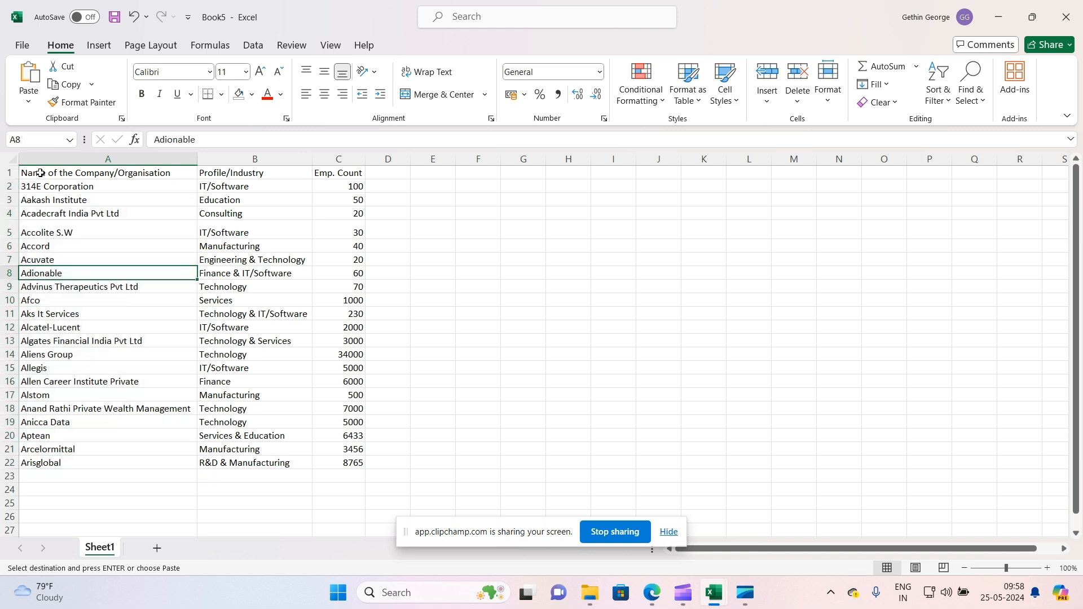
pyautogui.moveTo(230, 184); pyautogui.dragTo(255, 464)
pyautogui.moveTo(353, 187); pyautogui.dragTo(352, 462)
pyautogui.click(58, 174)
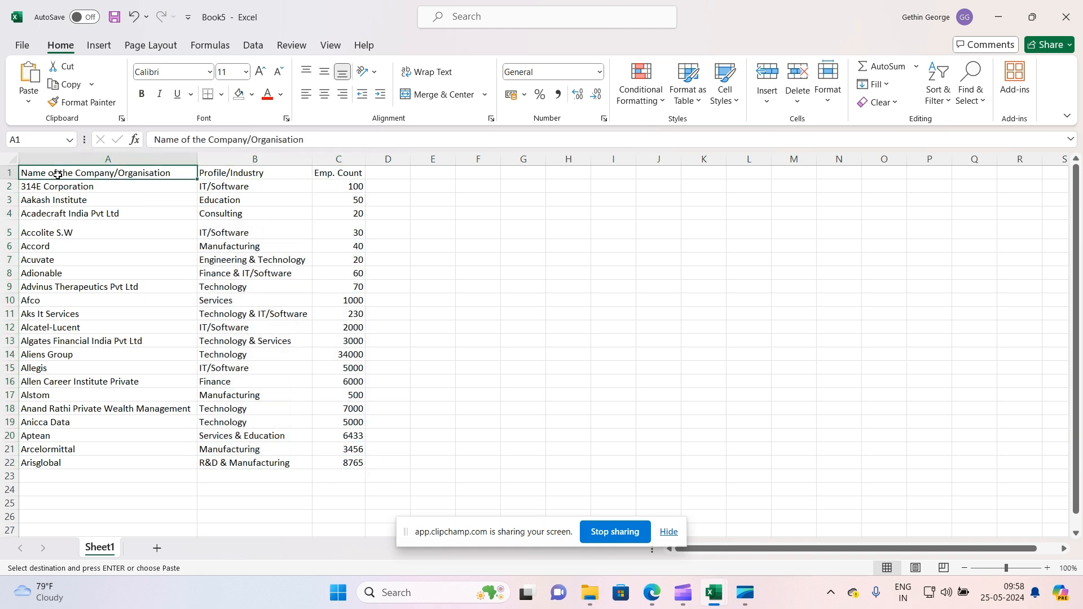
pyautogui.click(256, 175)
pyautogui.click(341, 172)
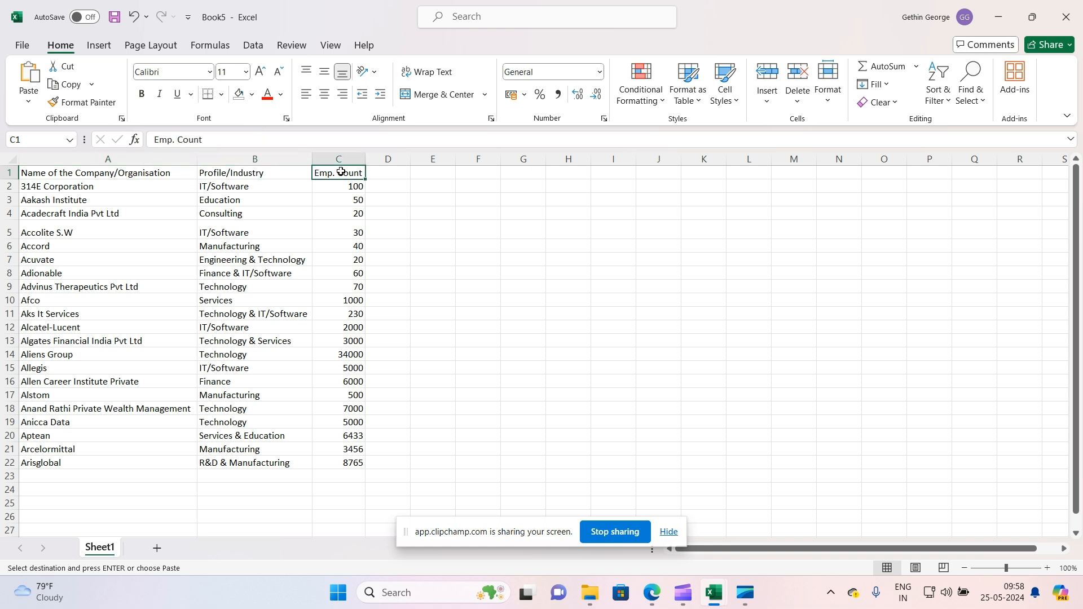
# Select the entire column A, a single cell, and the entire row 2
pyautogui.click(72, 161)
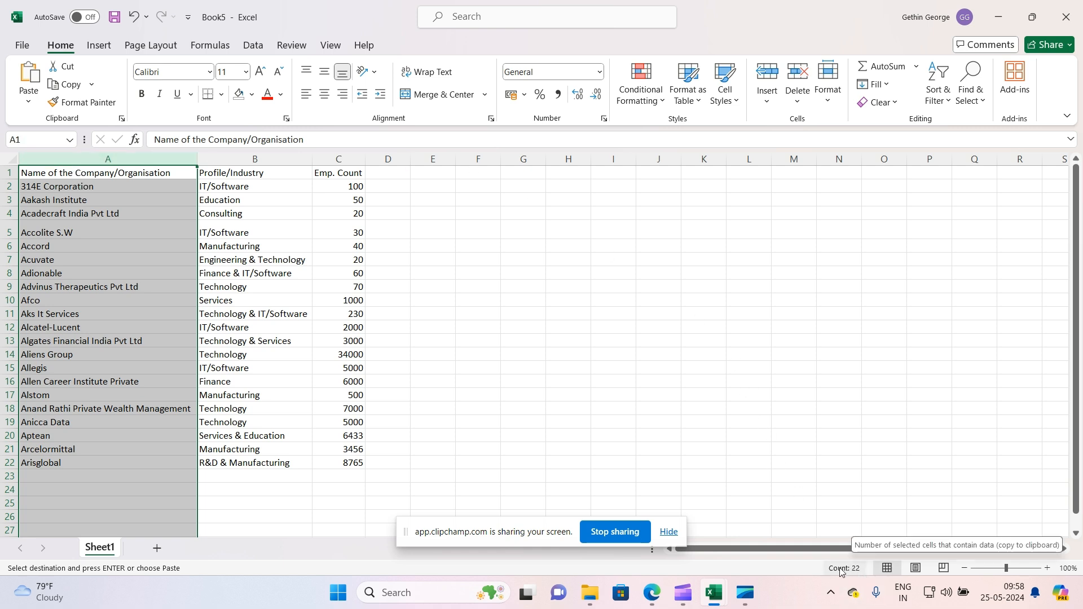
pyautogui.click(669, 532)
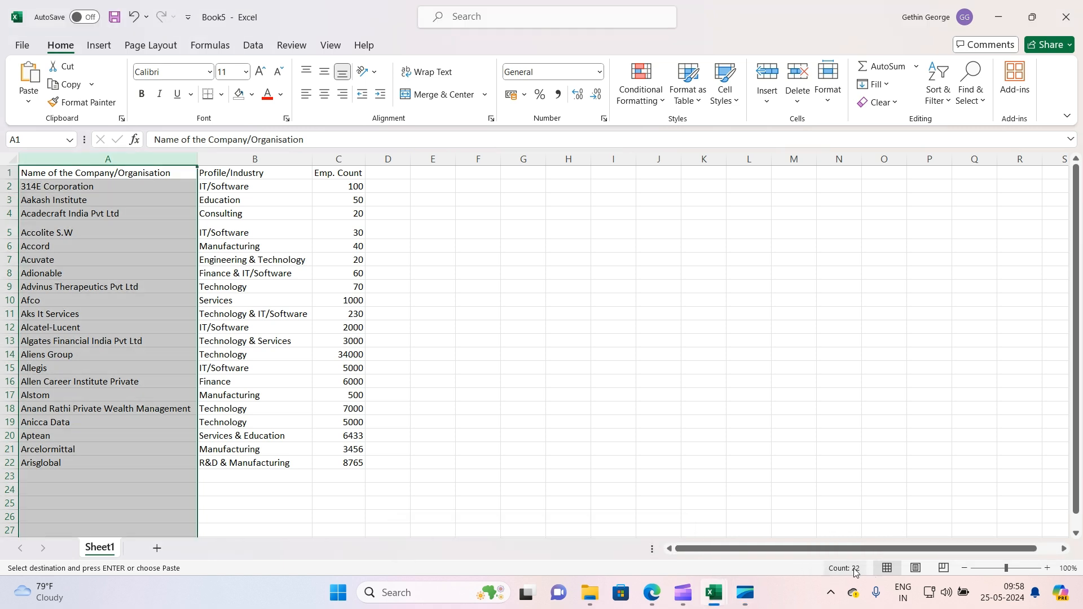
pyautogui.click(658, 423)
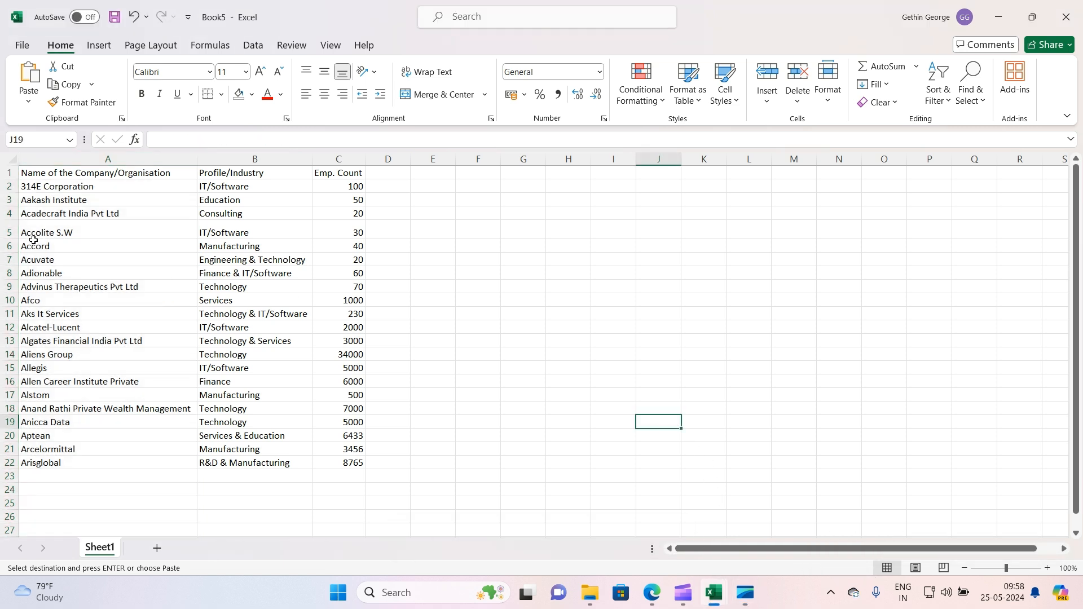
pyautogui.click(4, 188)
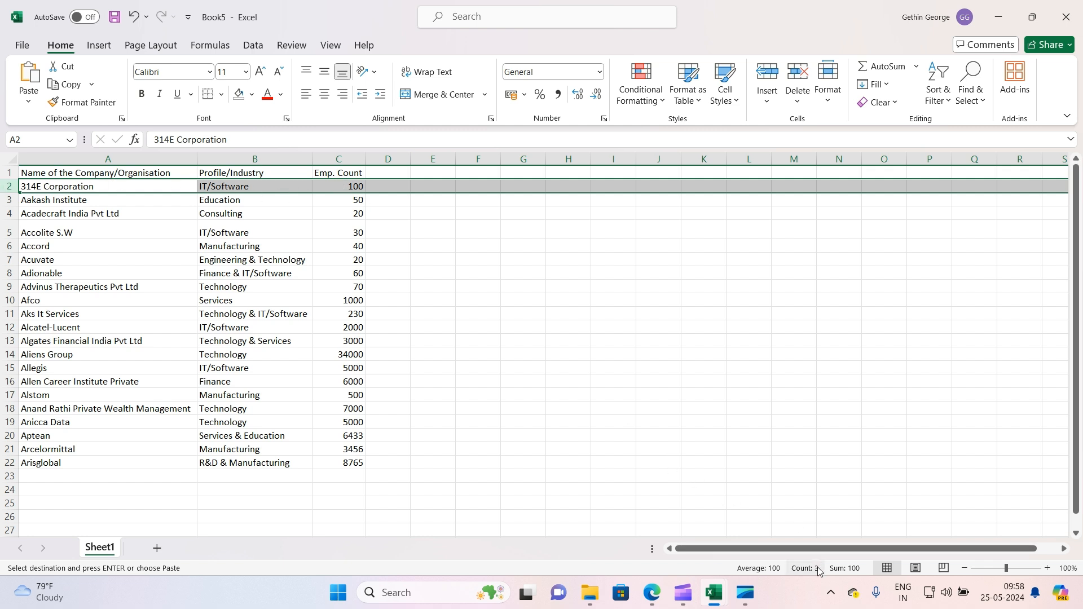
pyautogui.click(562, 340)
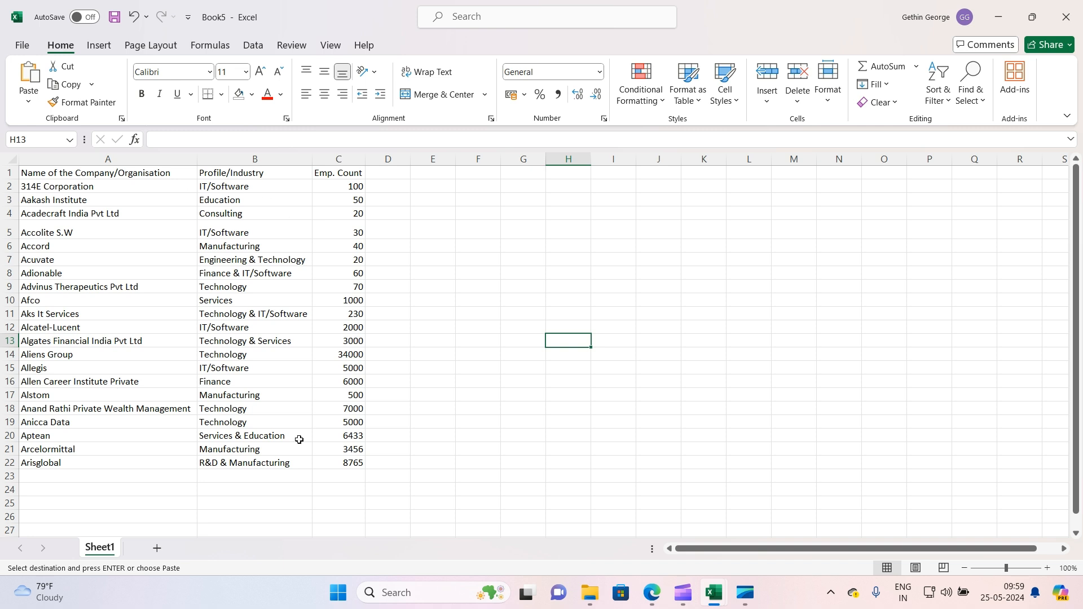
# Insert a new column before Emp. Count and give it the header Location
pyautogui.rightClick(339, 160)
pyautogui.click(401, 310)
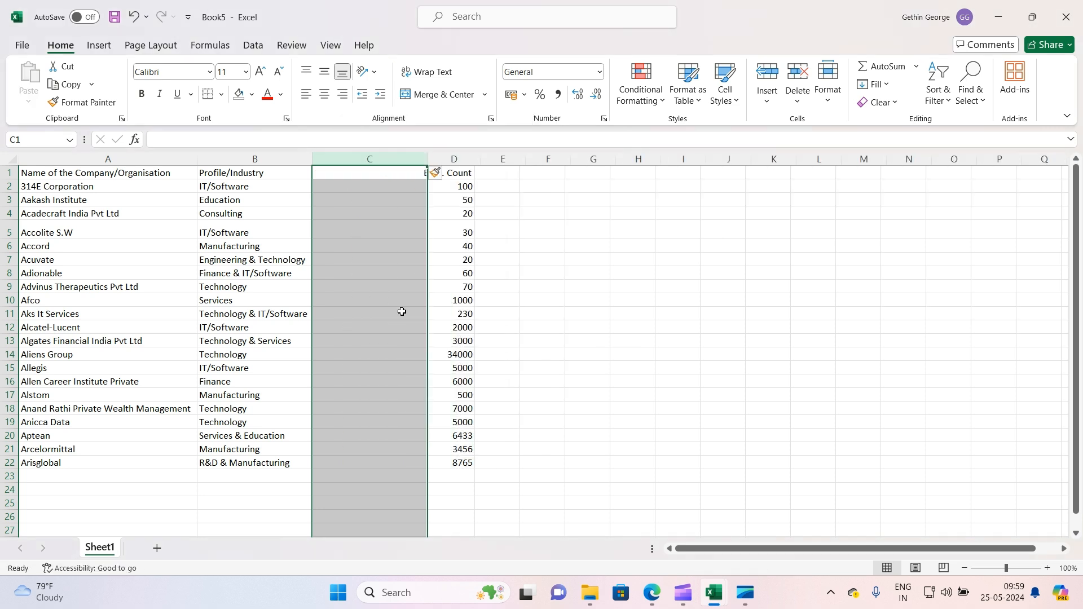
pyautogui.click(383, 173)
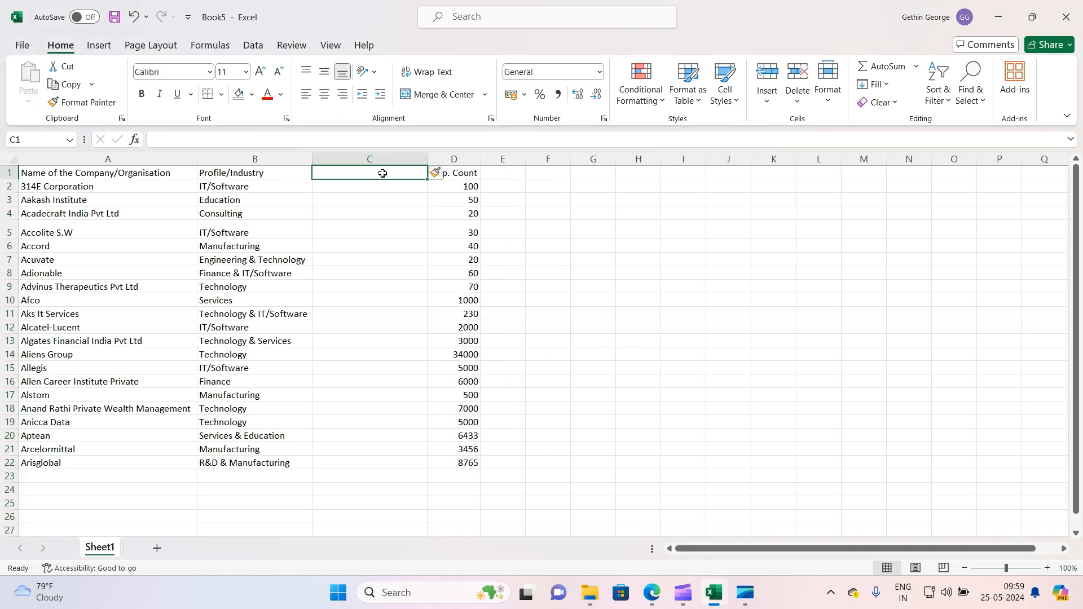
pyautogui.write('Location')
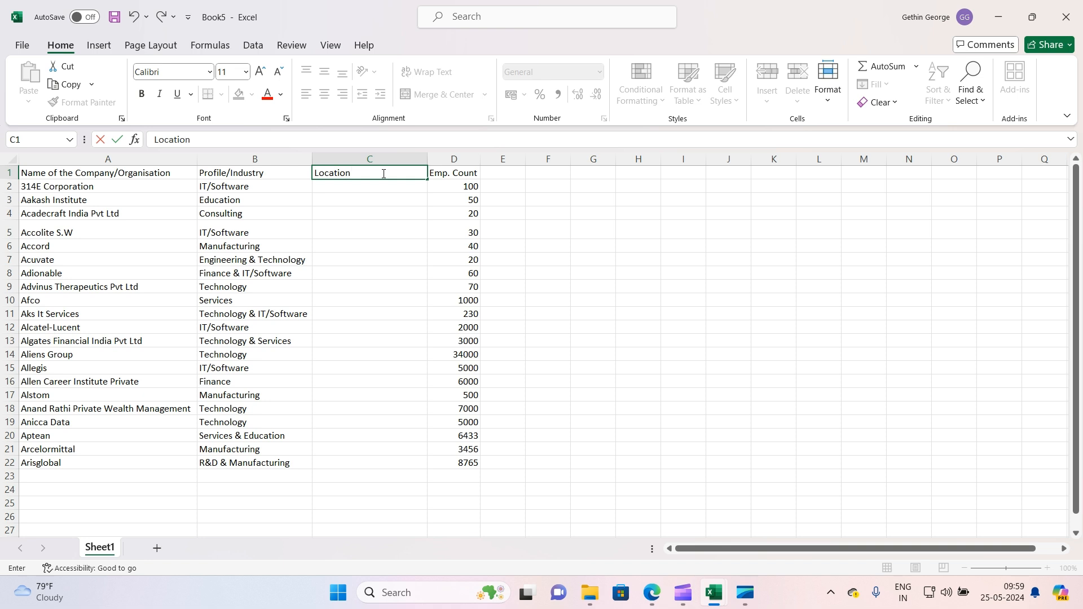
pyautogui.click(380, 212)
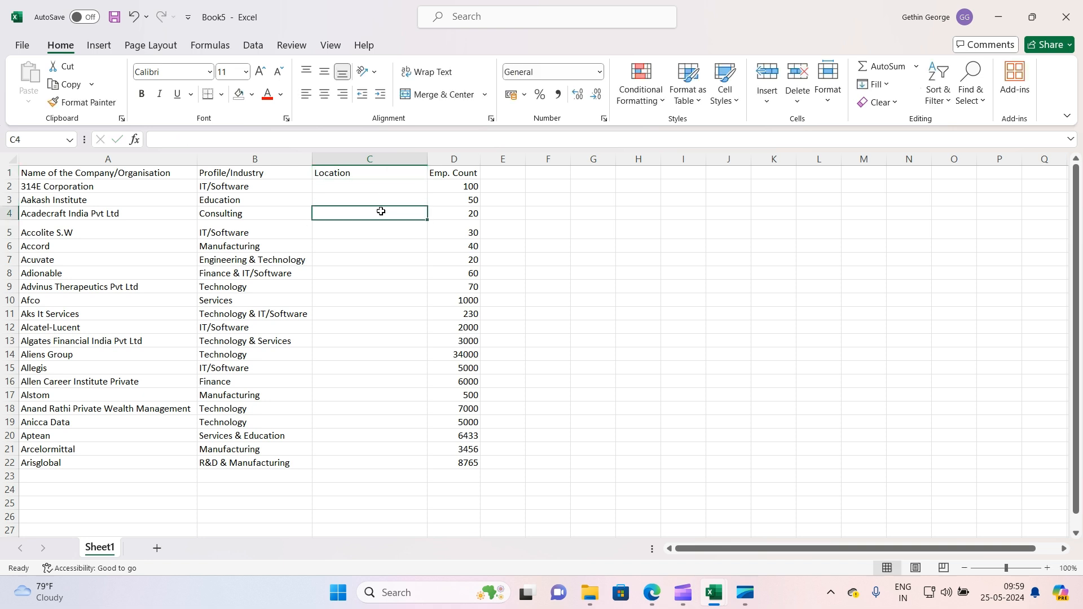
pyautogui.rightClick(443, 162)
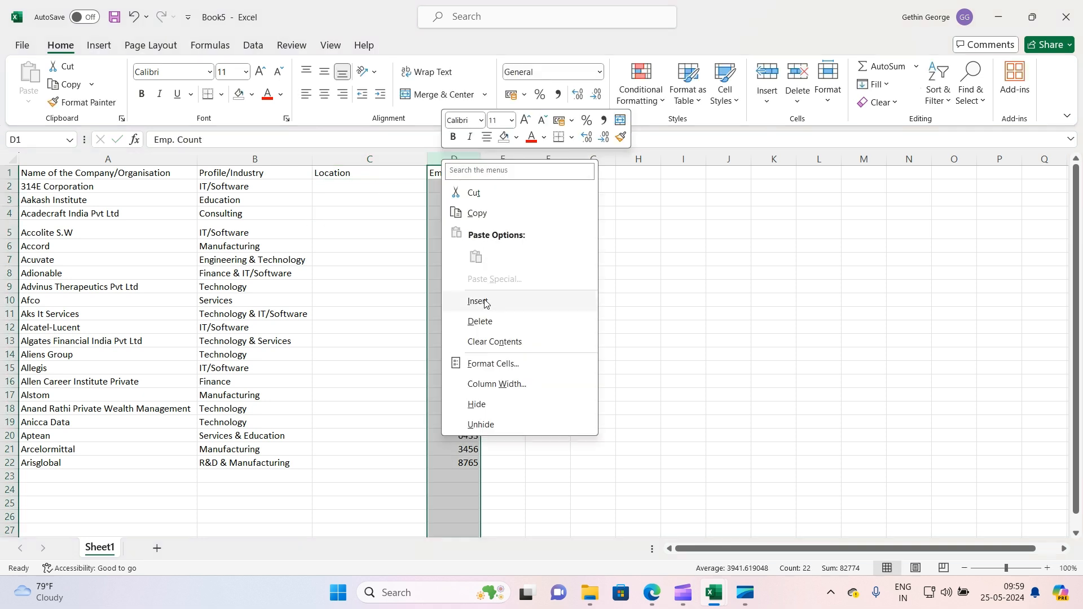
pyautogui.click(387, 192)
pyautogui.click(372, 225)
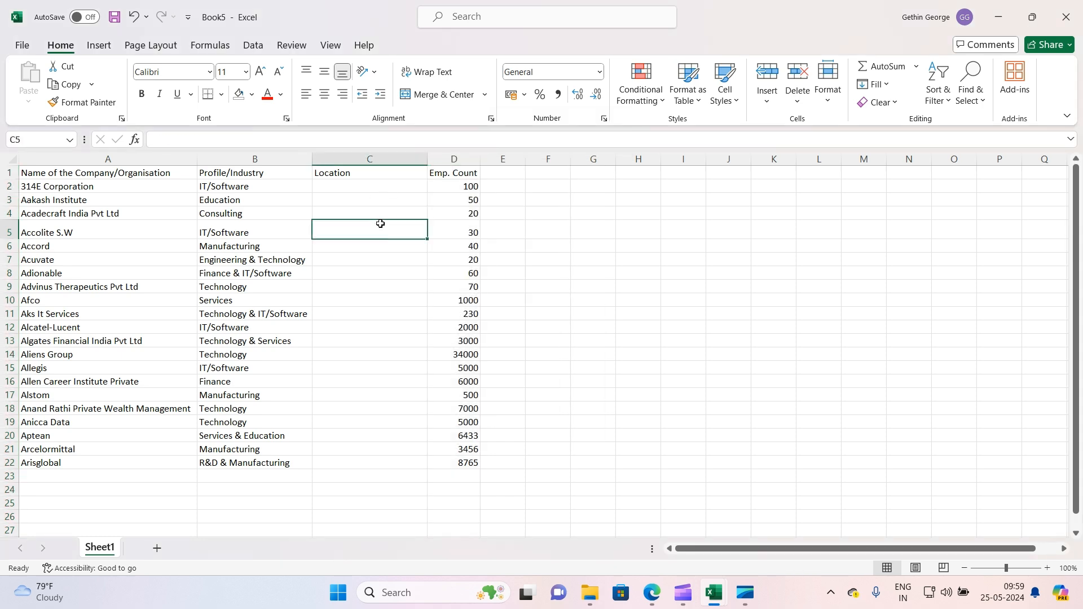
pyautogui.scroll(-1, 215, 371)
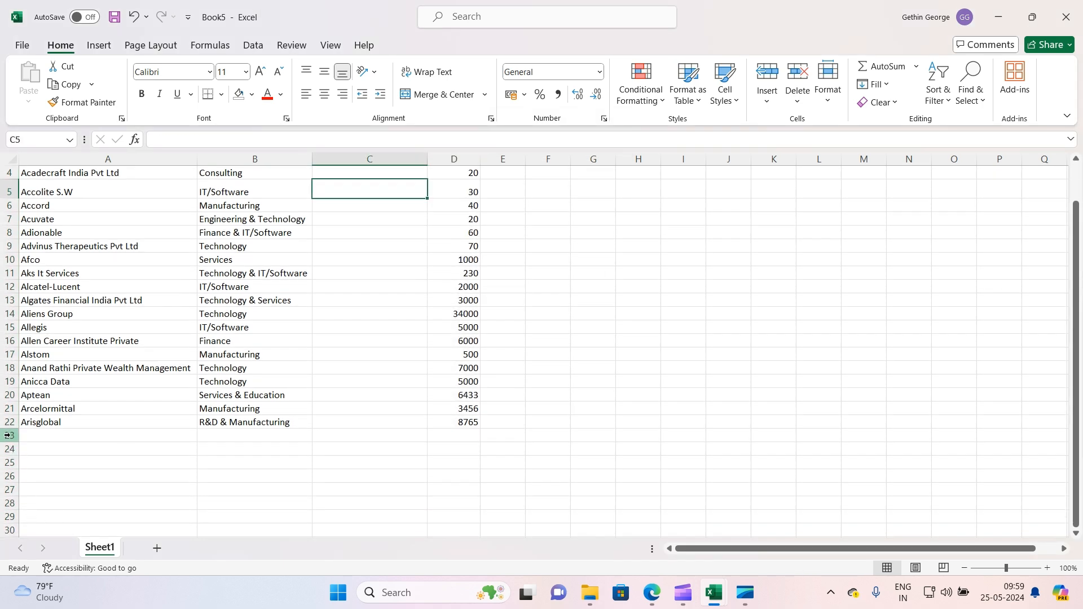
pyautogui.scroll(1, 11, 292)
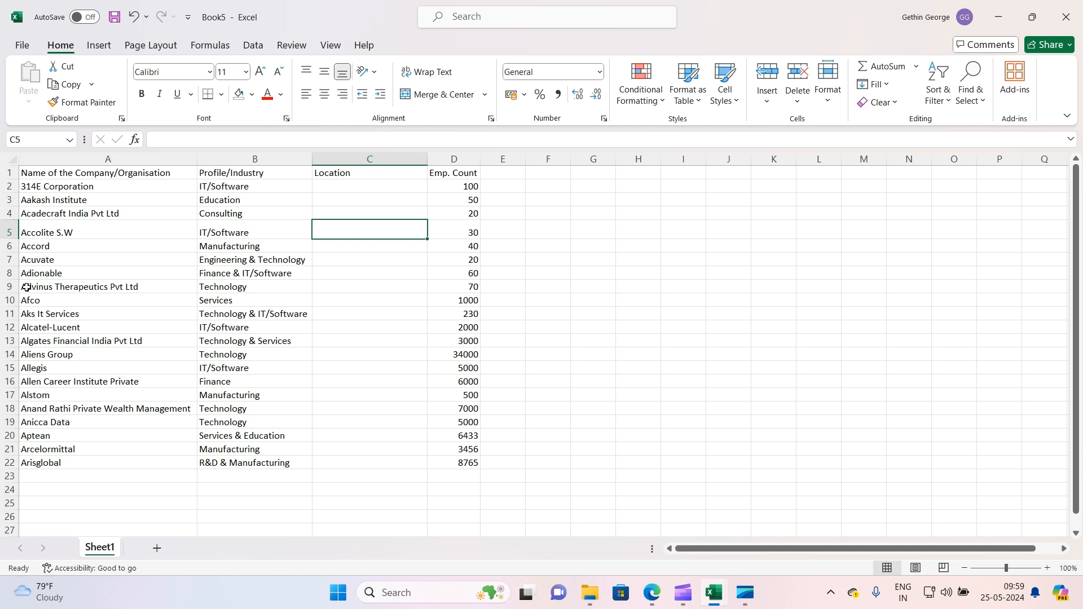
# Insert a blank row above the Accord row, then delete that row again
pyautogui.rightClick(6, 246)
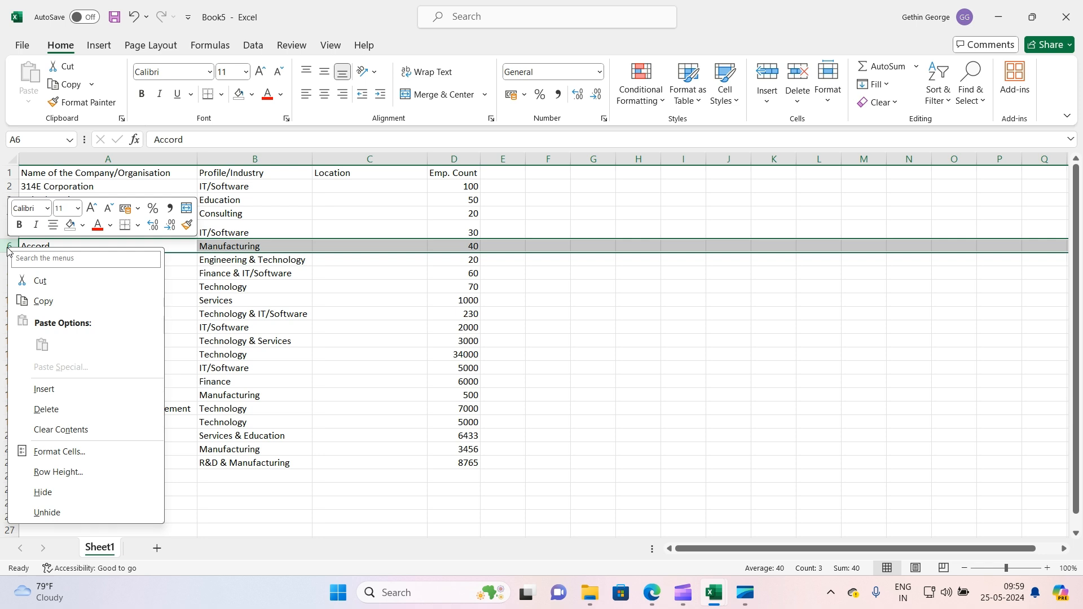
pyautogui.click(60, 389)
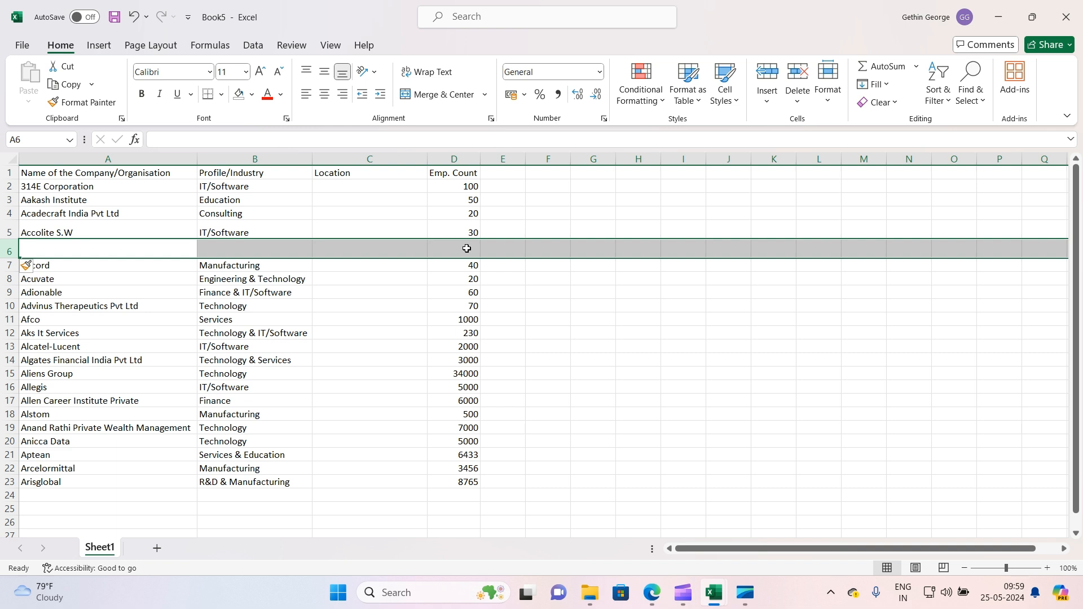
pyautogui.rightClick(7, 249)
pyautogui.click(85, 409)
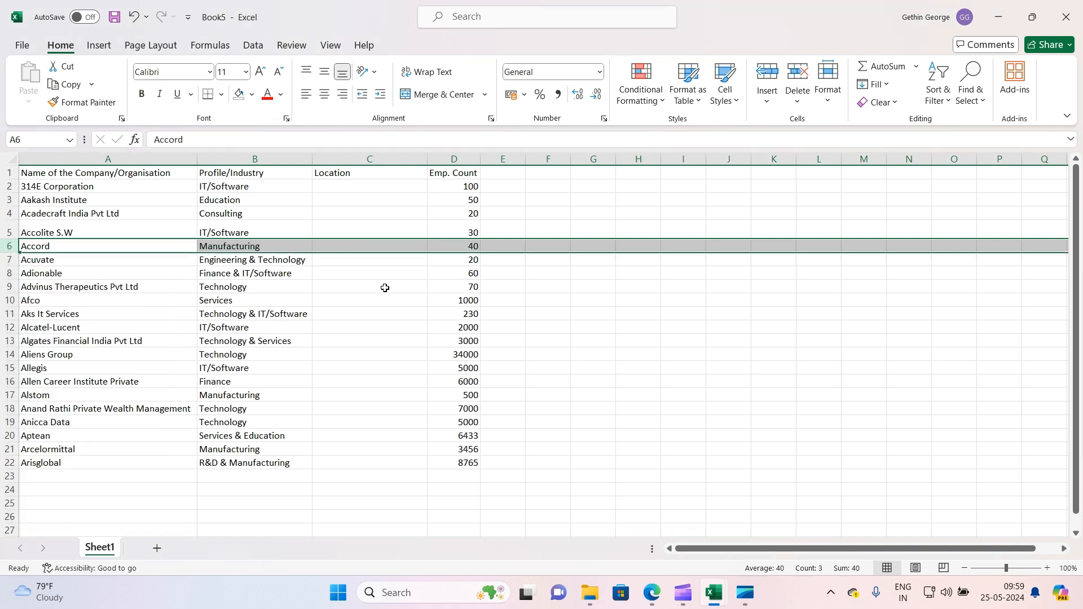
# Enter Kochi as the Location for 314E Corporation in cell C2
pyautogui.click(385, 287)
pyautogui.click(369, 187)
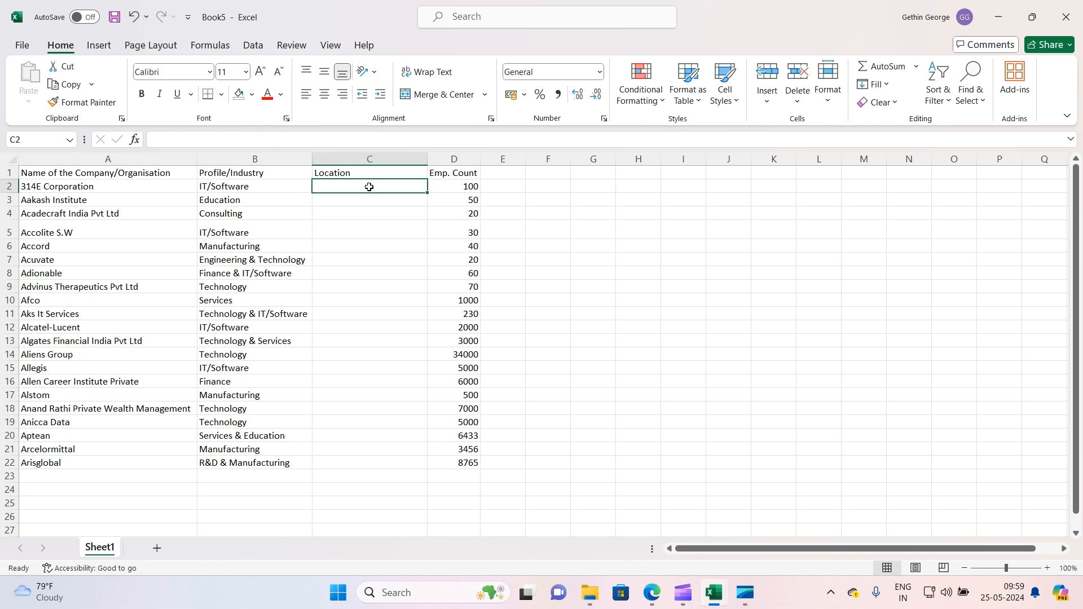
pyautogui.click(371, 223)
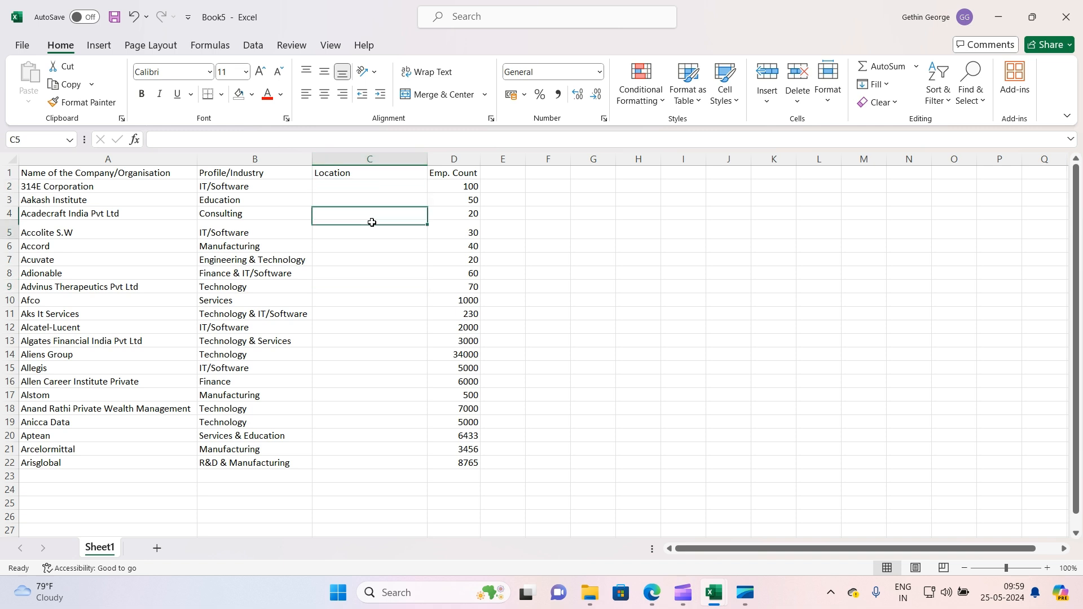
pyautogui.click(359, 189)
pyautogui.write('Ko')
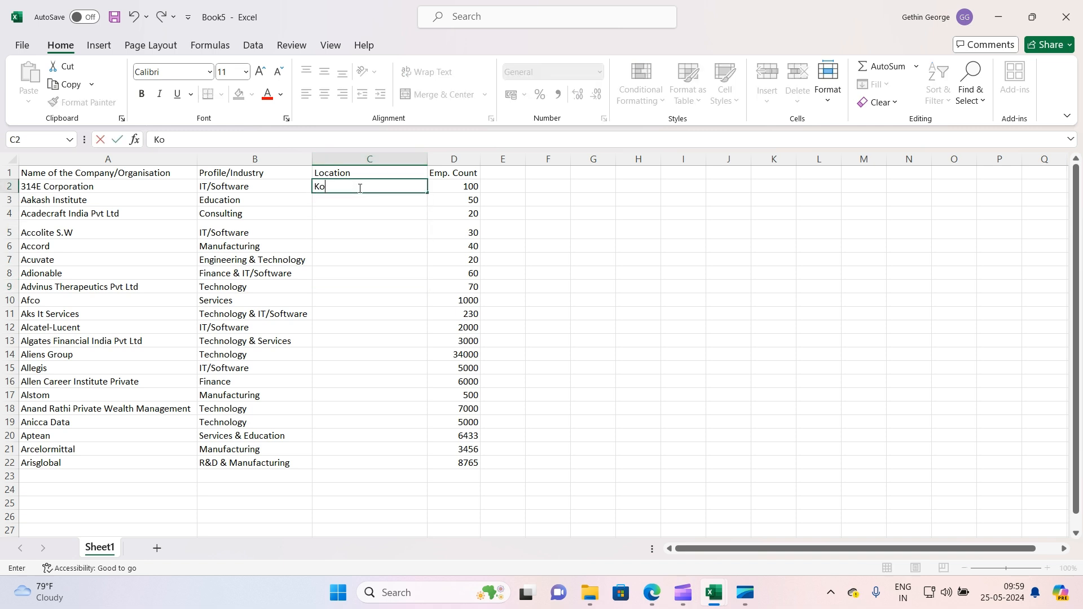
pyautogui.write('chi')
pyautogui.click(308, 272)
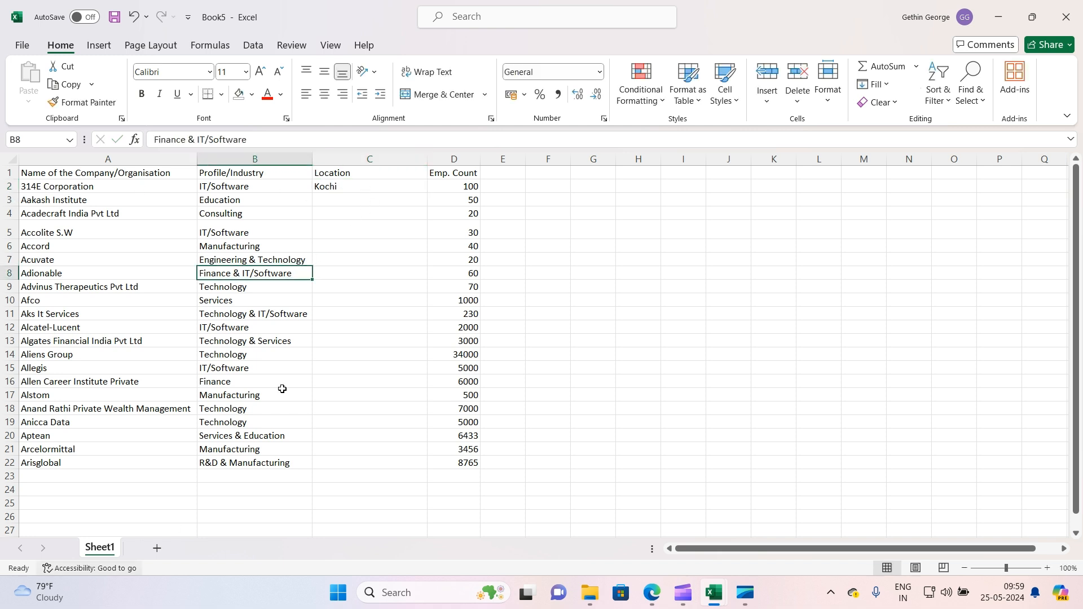
# Fill Kochi down the Location column from C2 to the last company row, C22
pyautogui.click(342, 185)
pyautogui.click(347, 245)
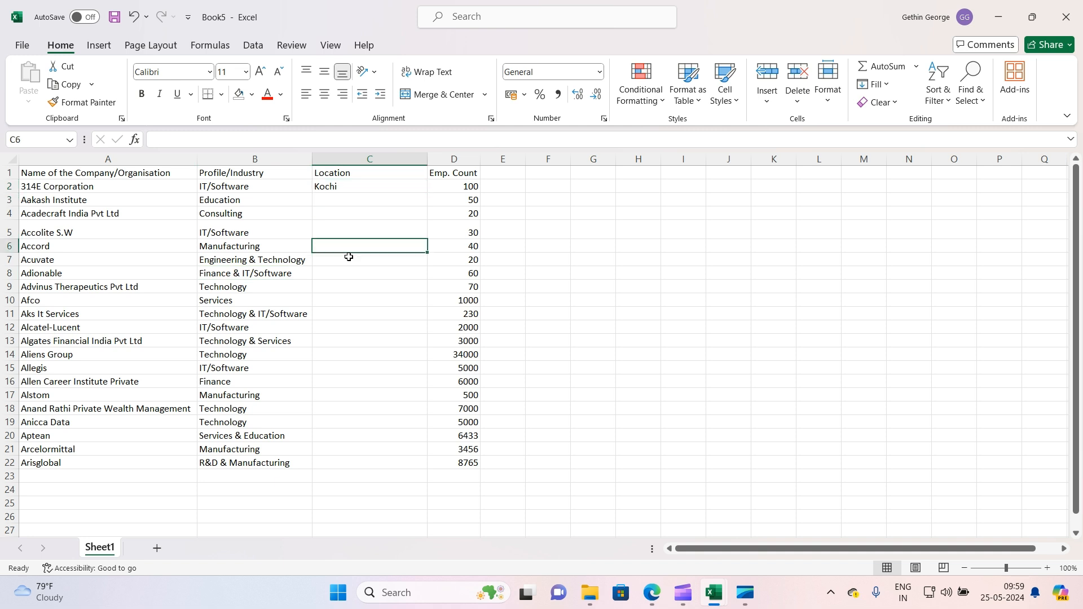
pyautogui.click(361, 327)
pyautogui.click(378, 381)
pyautogui.click(376, 185)
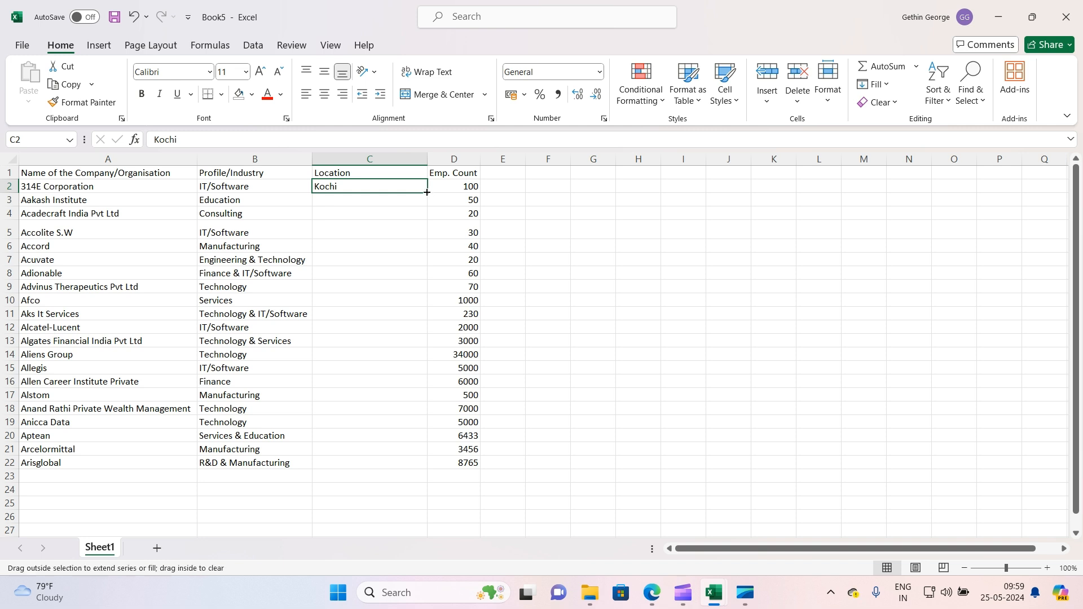
pyautogui.doubleClick(427, 192)
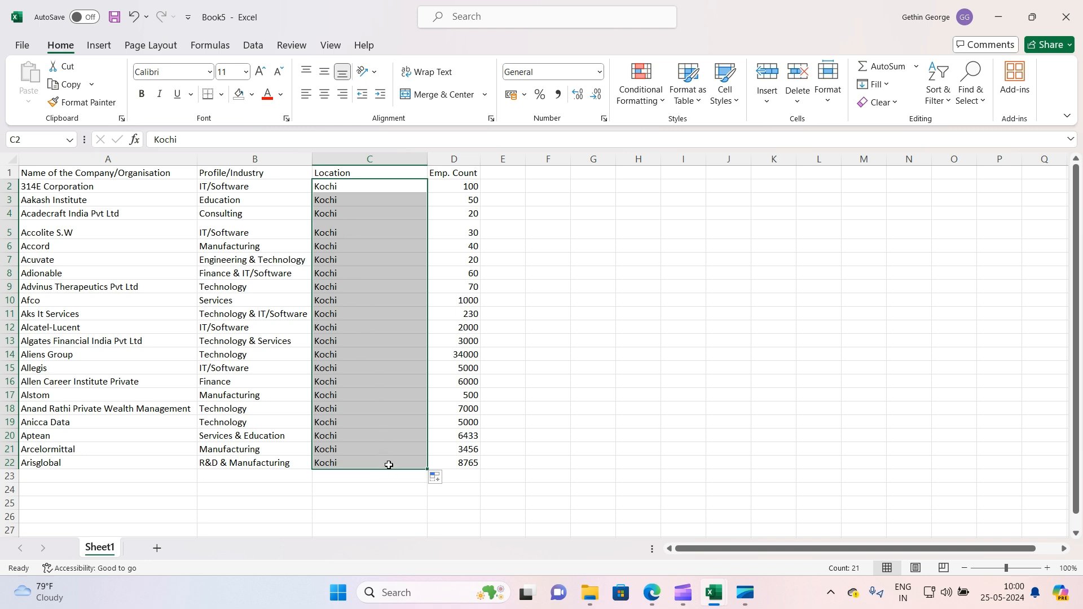
pyautogui.click(550, 326)
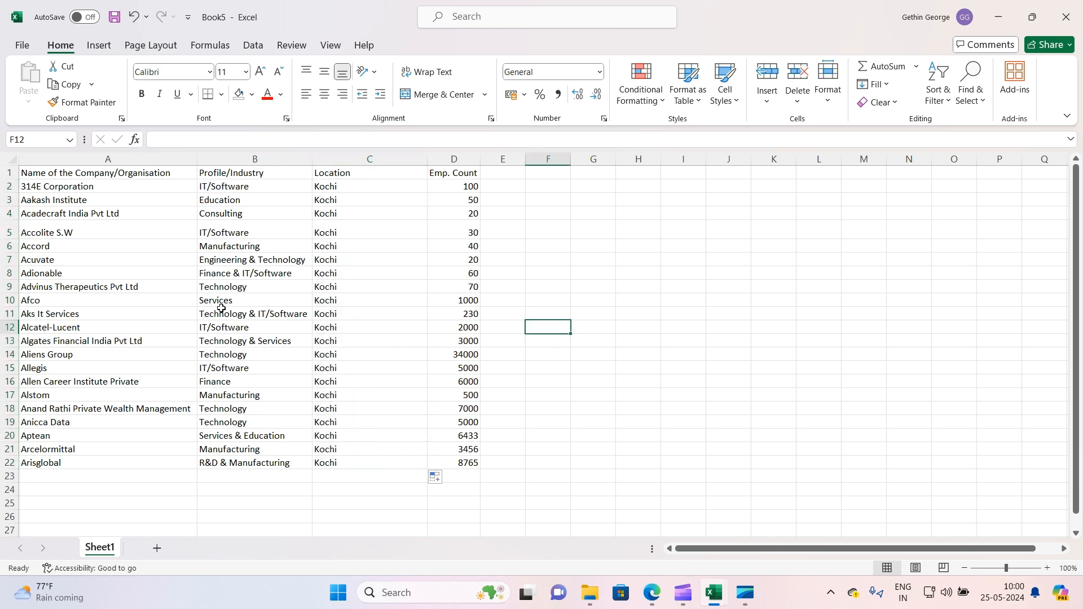
# Select the table range A1:D22 and apply All Borders to it
pyautogui.scroll(-1, 140, 246)
pyautogui.scroll(1, 139, 246)
pyautogui.moveTo(143, 173); pyautogui.dragTo(467, 464)
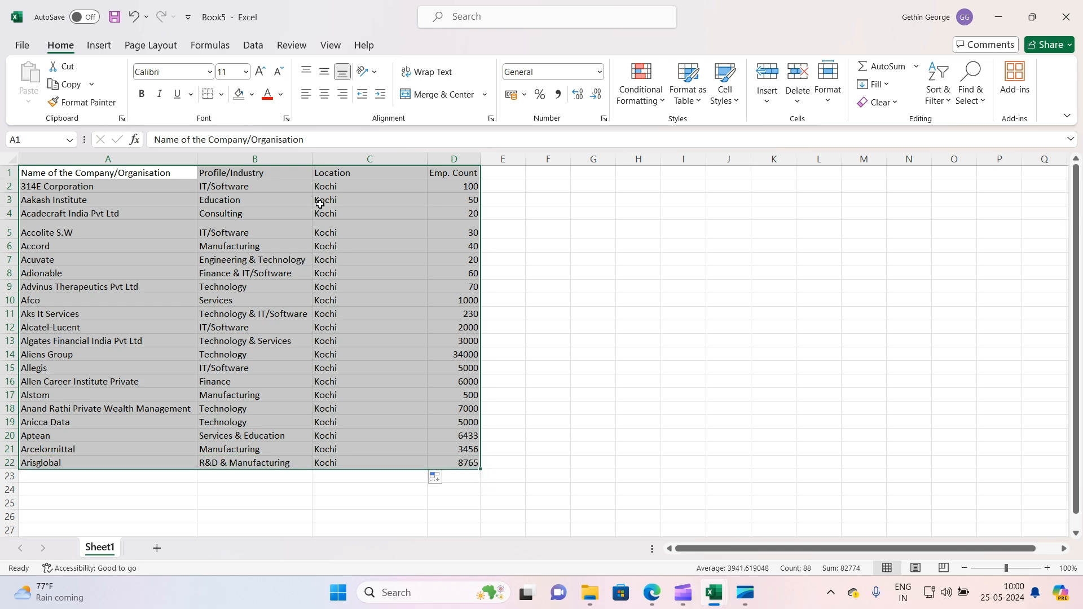
pyautogui.click(221, 95)
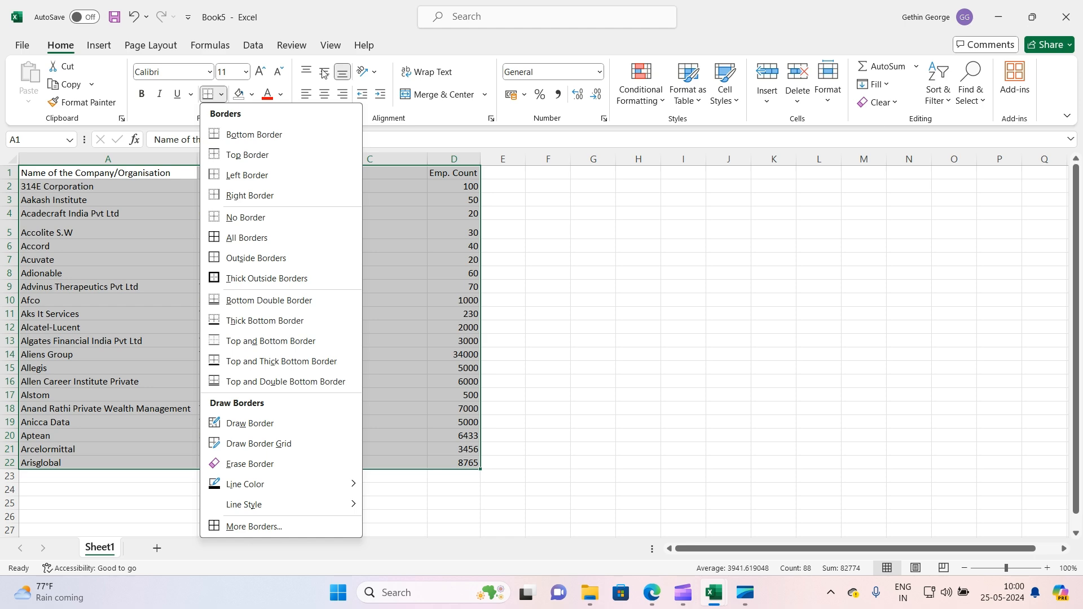
pyautogui.click(99, 45)
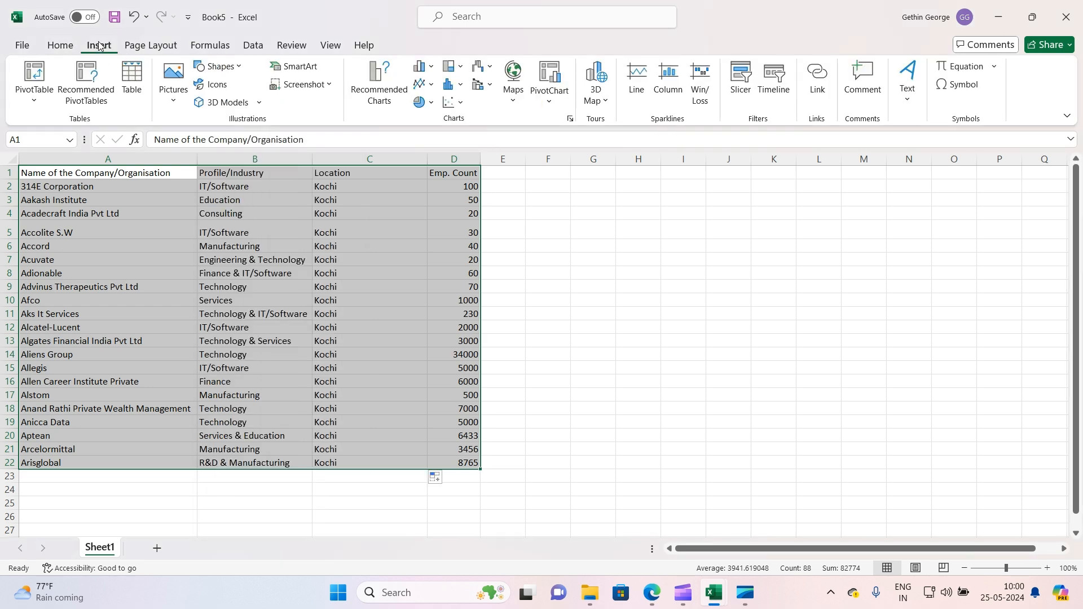
pyautogui.click(61, 47)
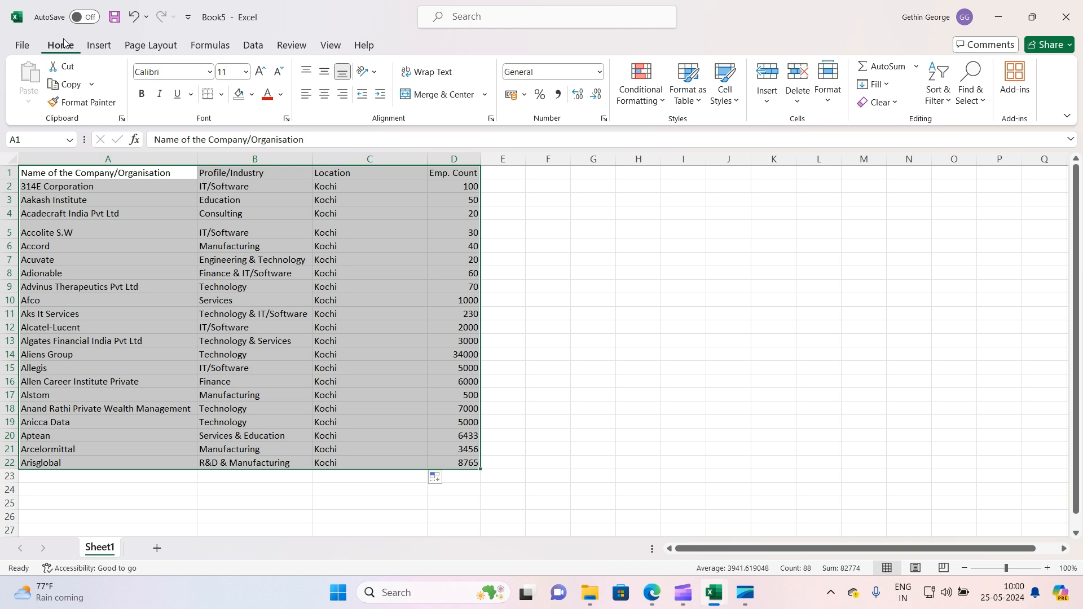
pyautogui.click(220, 96)
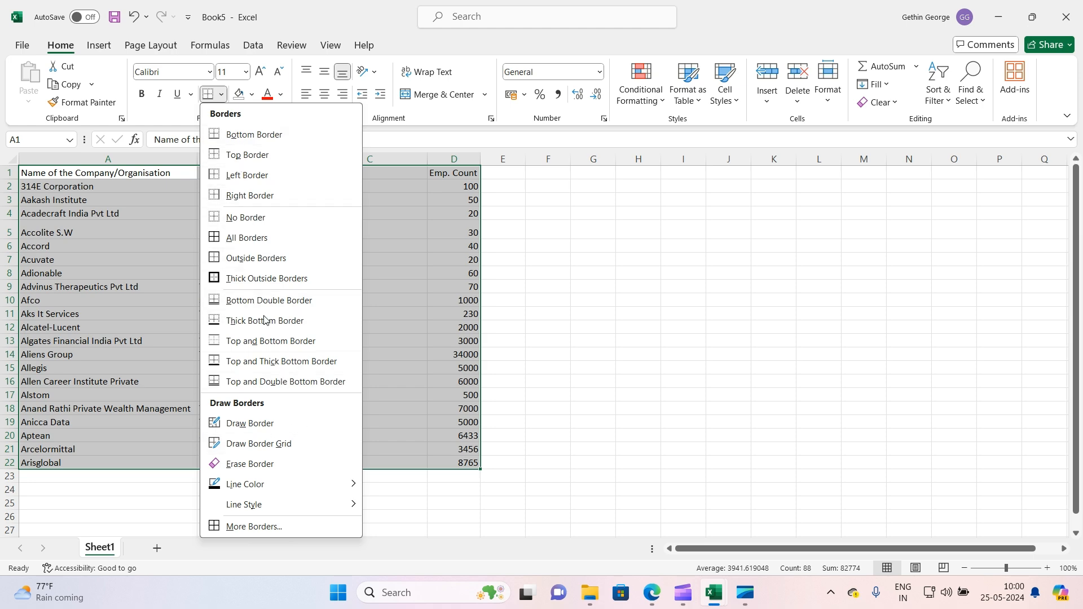
pyautogui.click(221, 96)
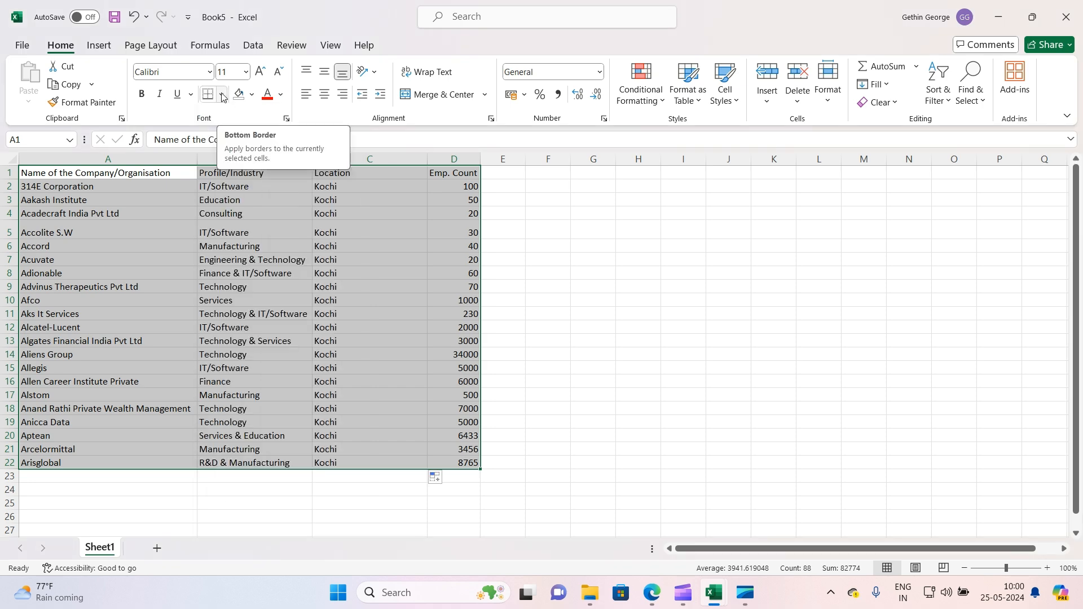
pyautogui.click(221, 96)
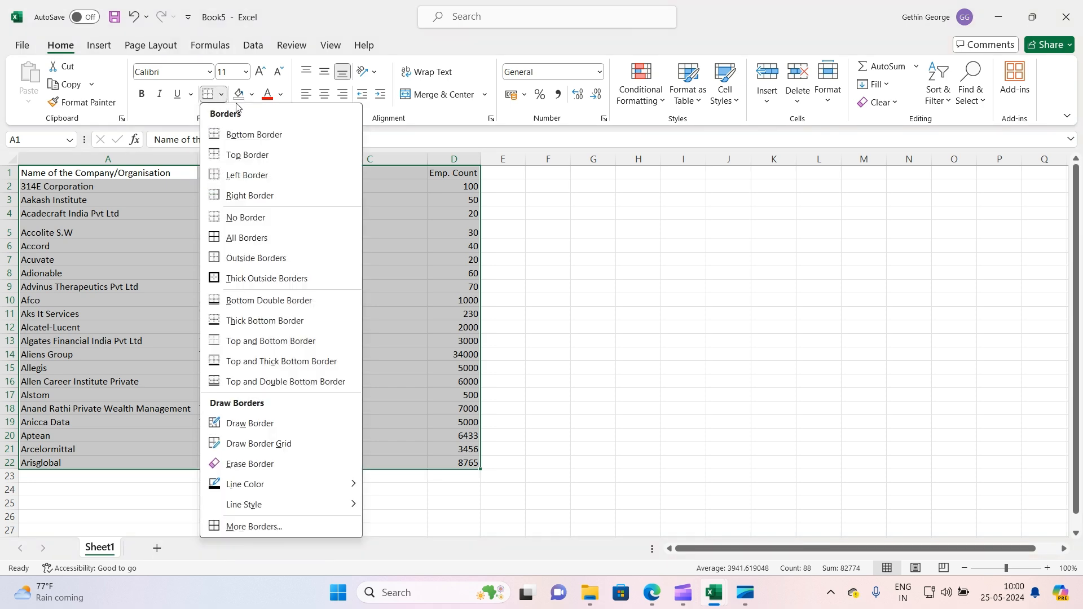
pyautogui.click(238, 239)
pyautogui.click(643, 299)
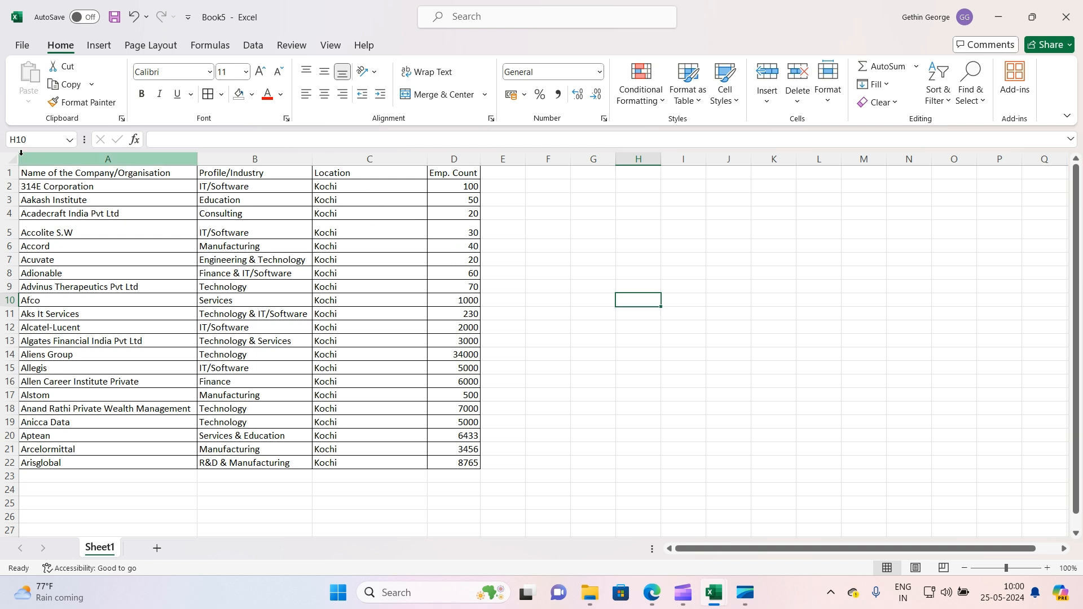
# Make the header row A1:D1 bold and italic
pyautogui.moveTo(59, 173); pyautogui.dragTo(451, 176)
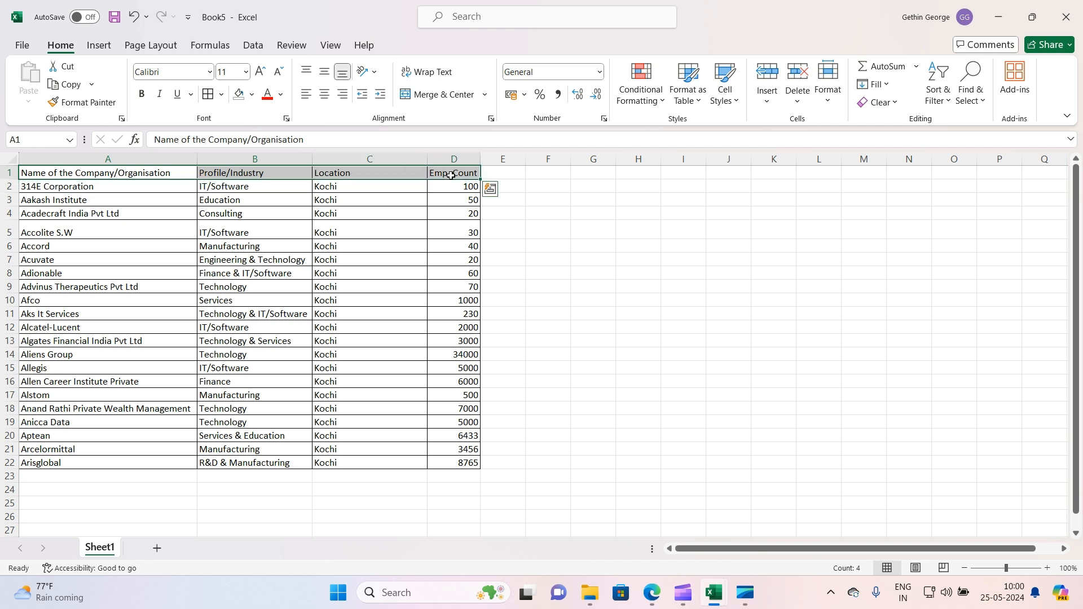
pyautogui.click(144, 95)
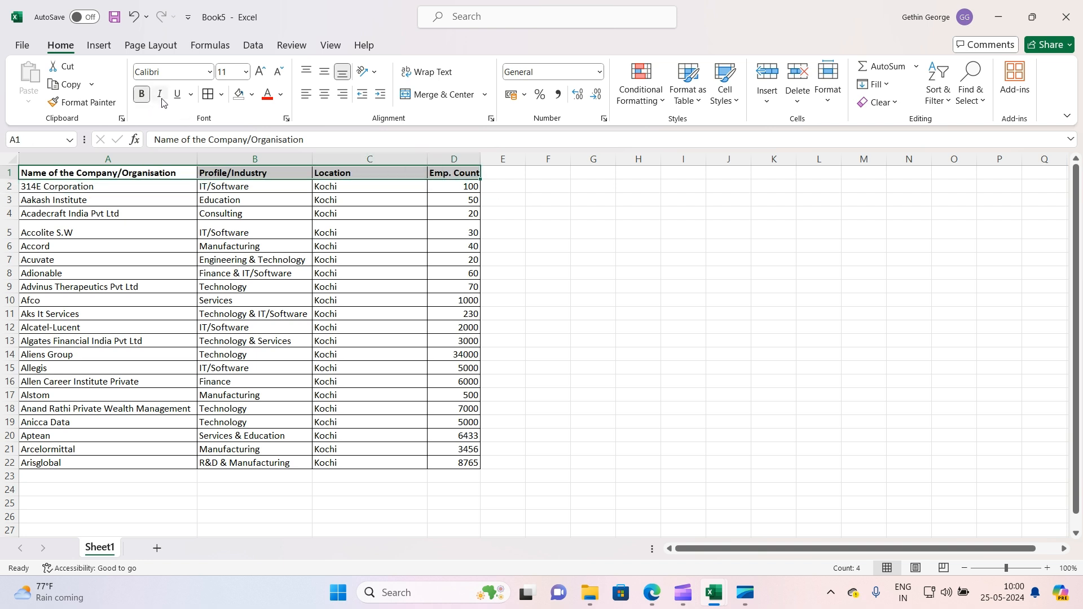
pyautogui.click(160, 95)
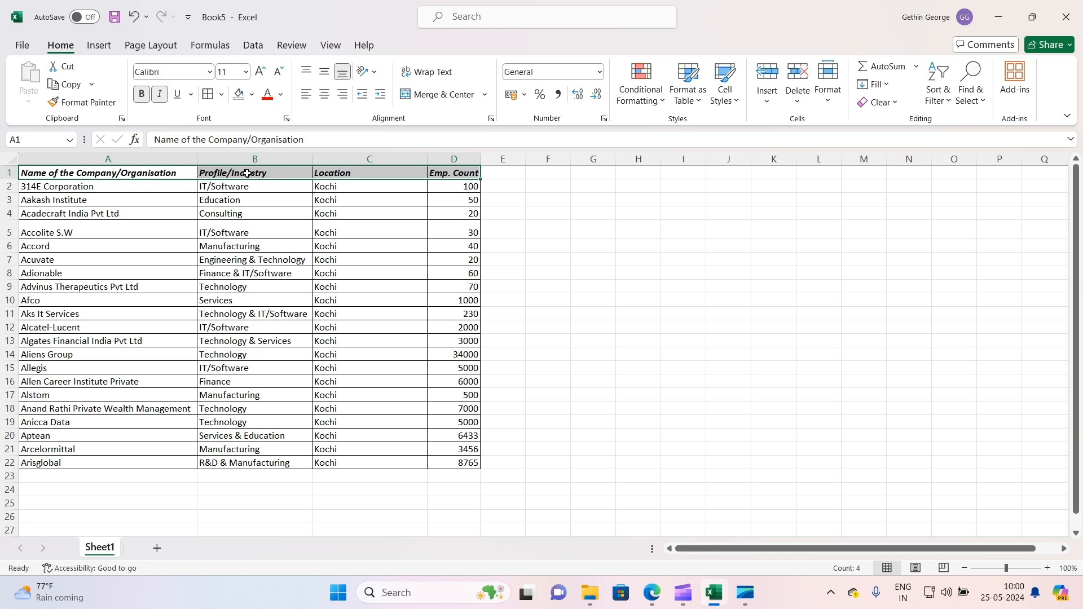
# Fill the header cells A1:D1 with a light gold background colour
pyautogui.click(252, 95)
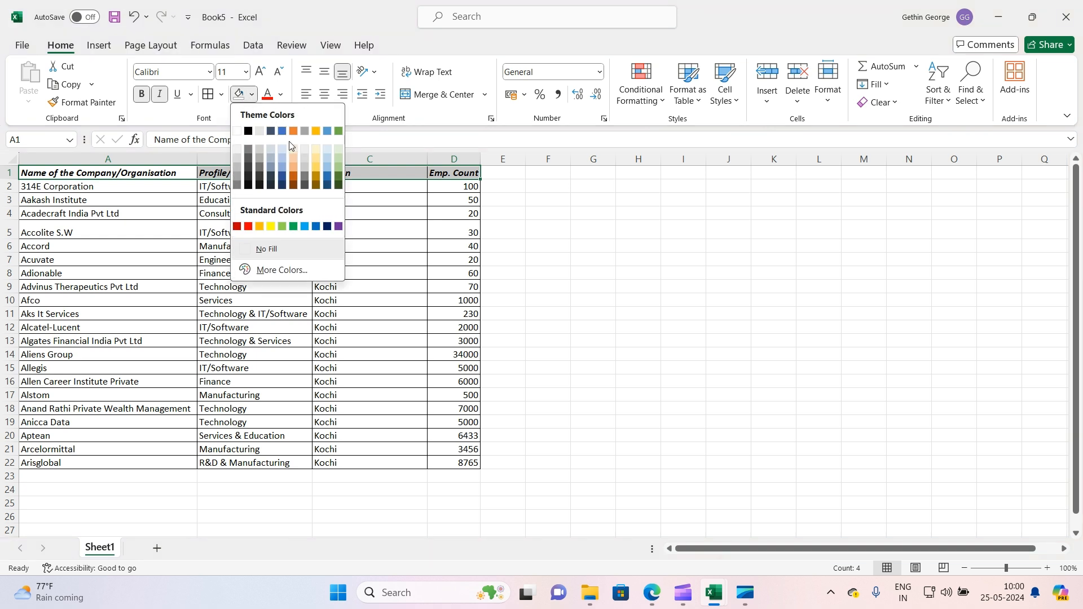
pyautogui.click(314, 159)
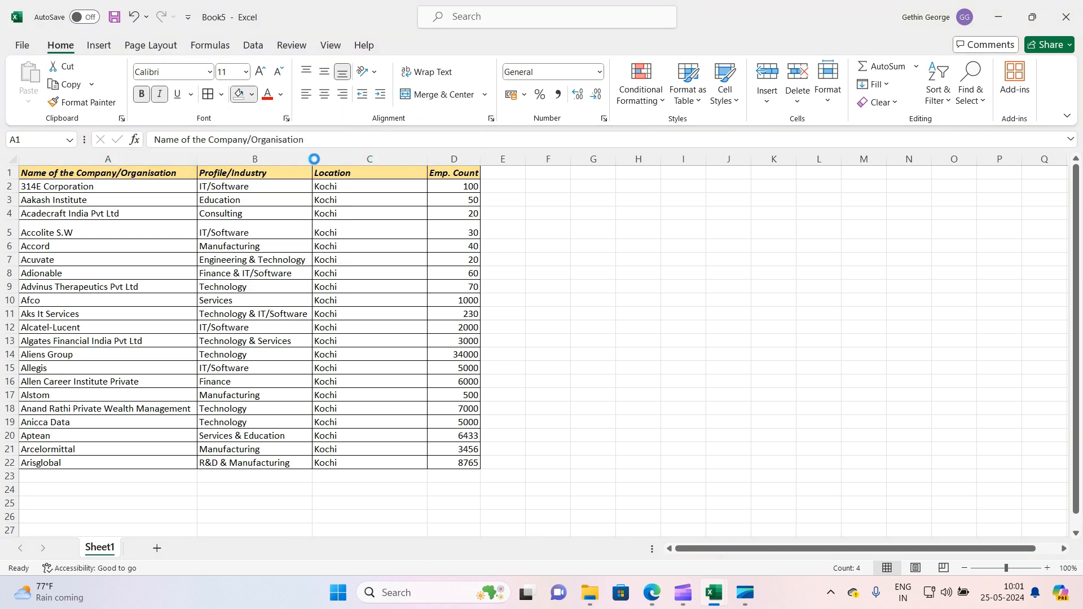
pyautogui.click(555, 331)
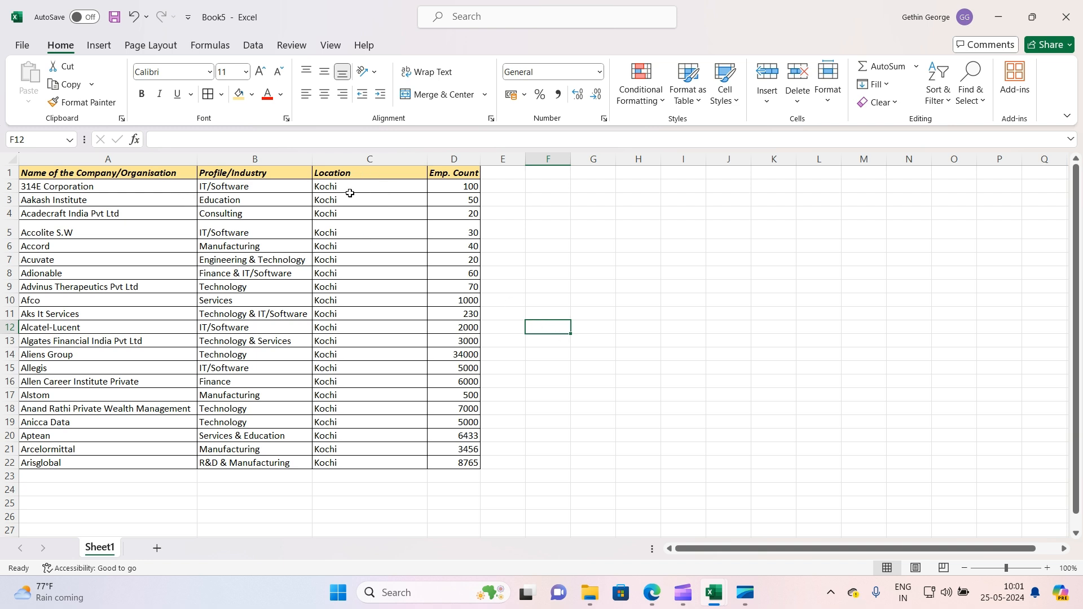
# Set the header row's font size to 14
pyautogui.moveTo(171, 174); pyautogui.dragTo(443, 175)
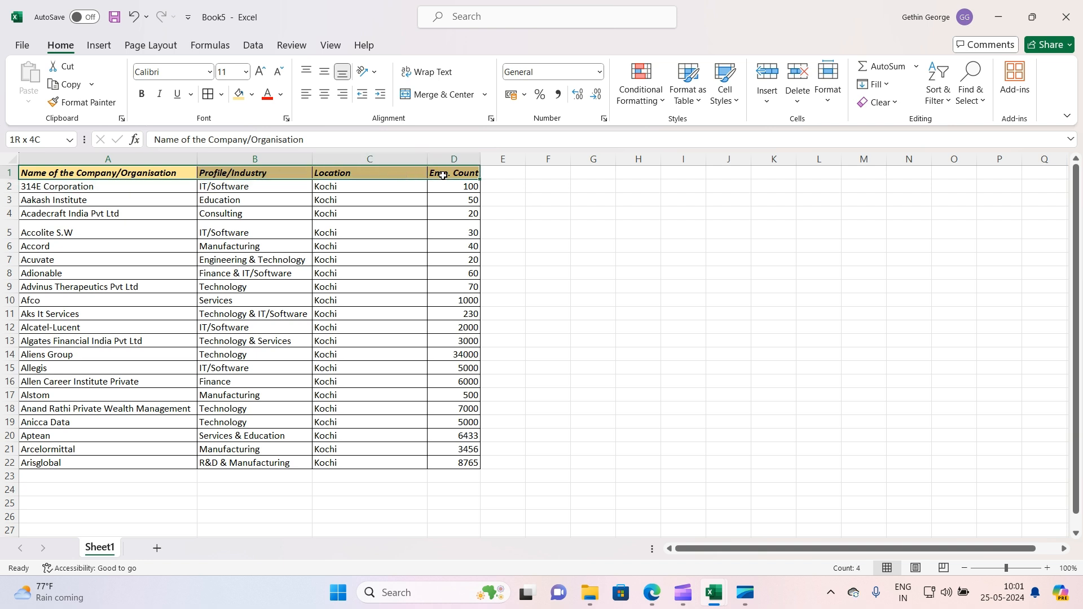
pyautogui.click(246, 72)
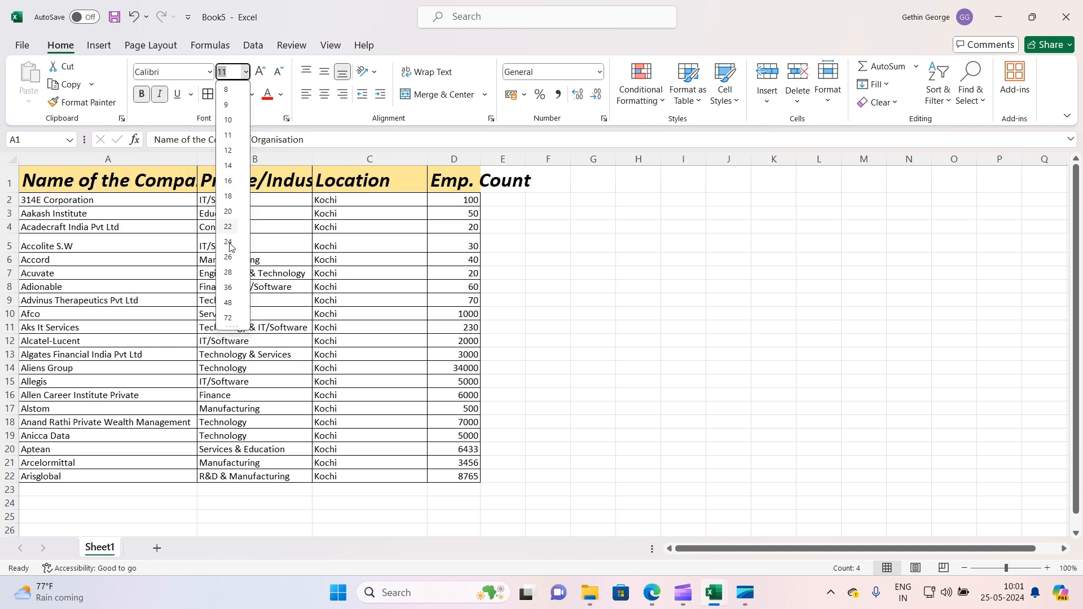
pyautogui.click(229, 164)
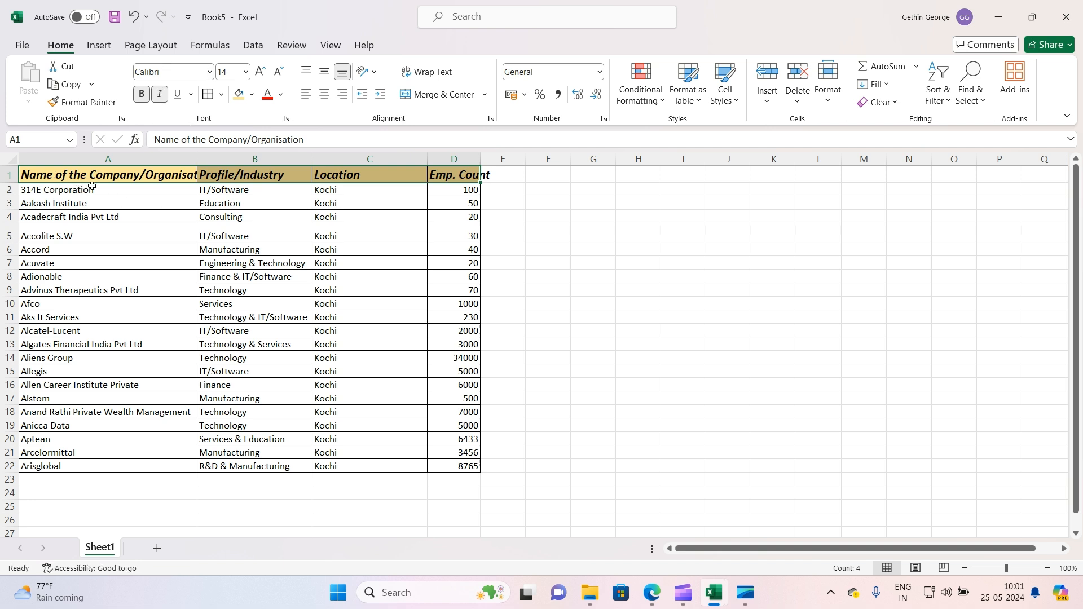
pyautogui.click(123, 193)
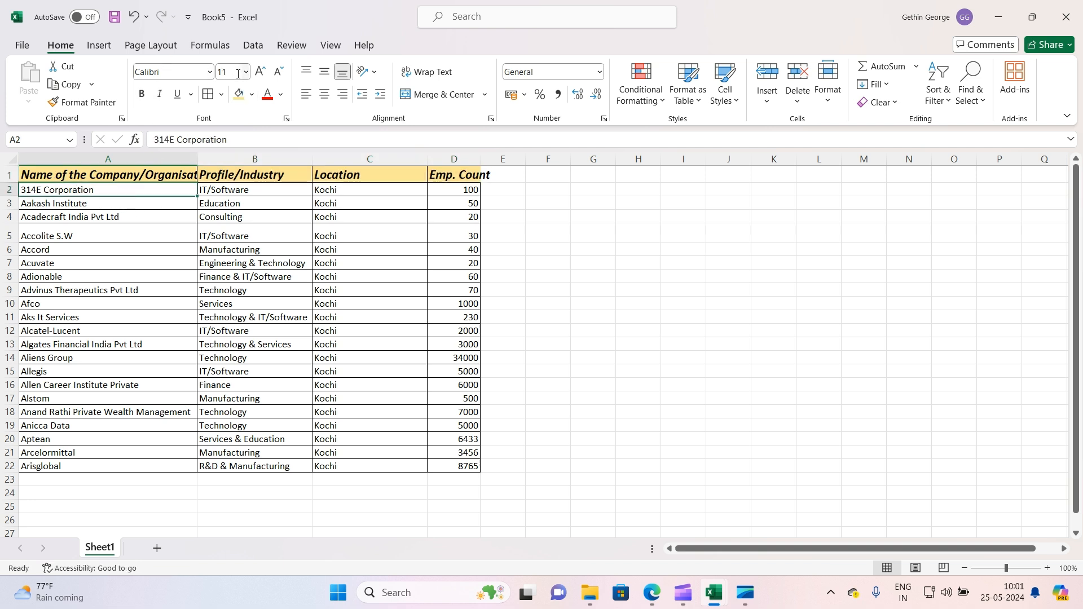
pyautogui.click(208, 72)
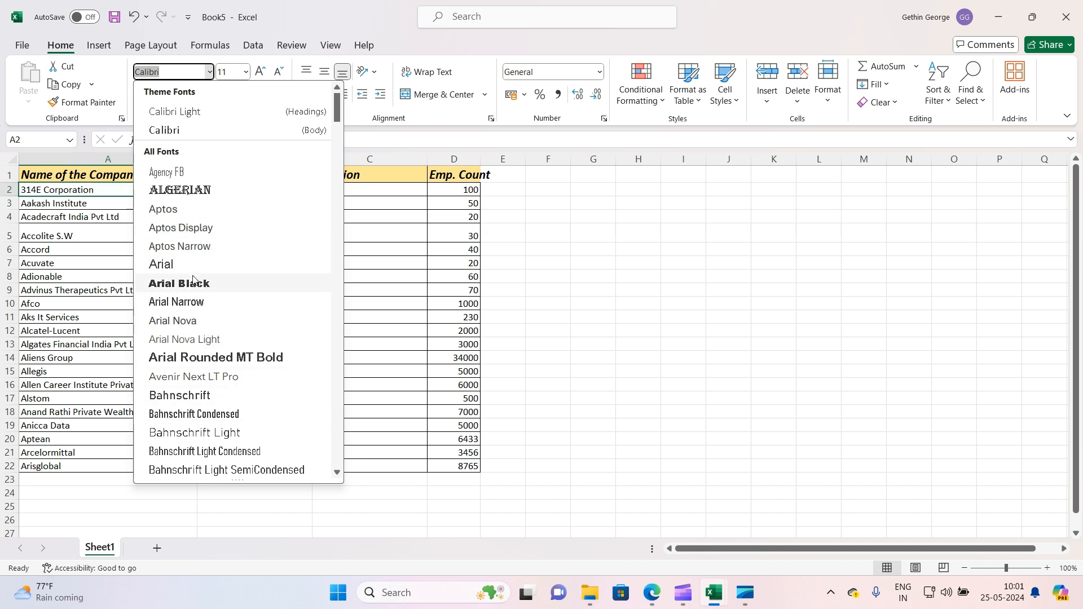
pyautogui.click(598, 264)
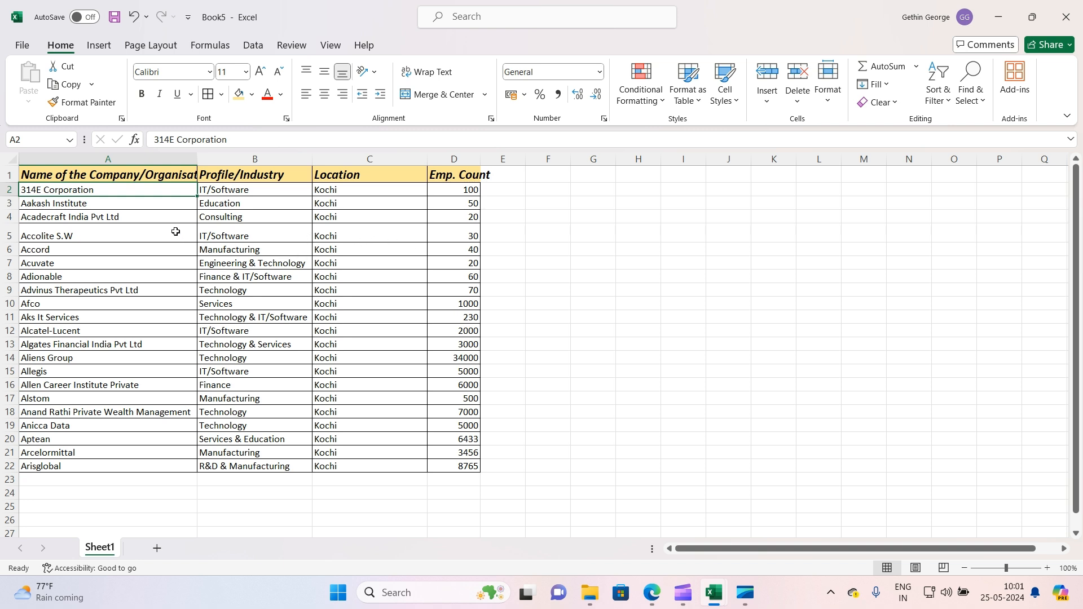
# Enter the text gfds in cell F2 and make it bold
pyautogui.click(548, 186)
pyautogui.write('gfds')
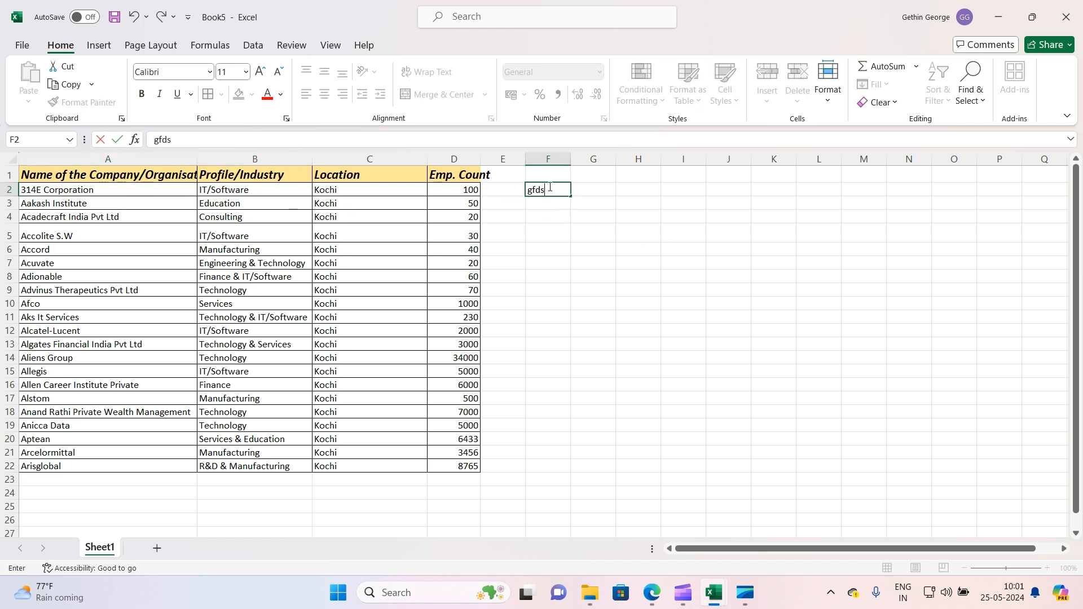
pyautogui.click(601, 317)
pyautogui.click(553, 194)
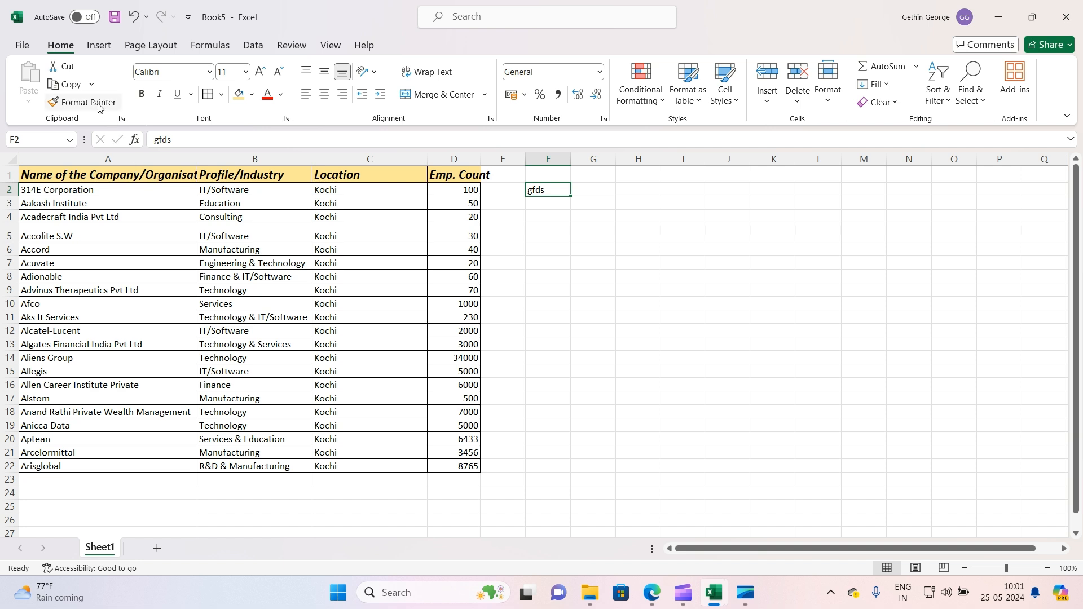
pyautogui.click(141, 93)
# Copy F2's formatting with Format Painter onto the company names in column A, then undo it
pyautogui.click(585, 290)
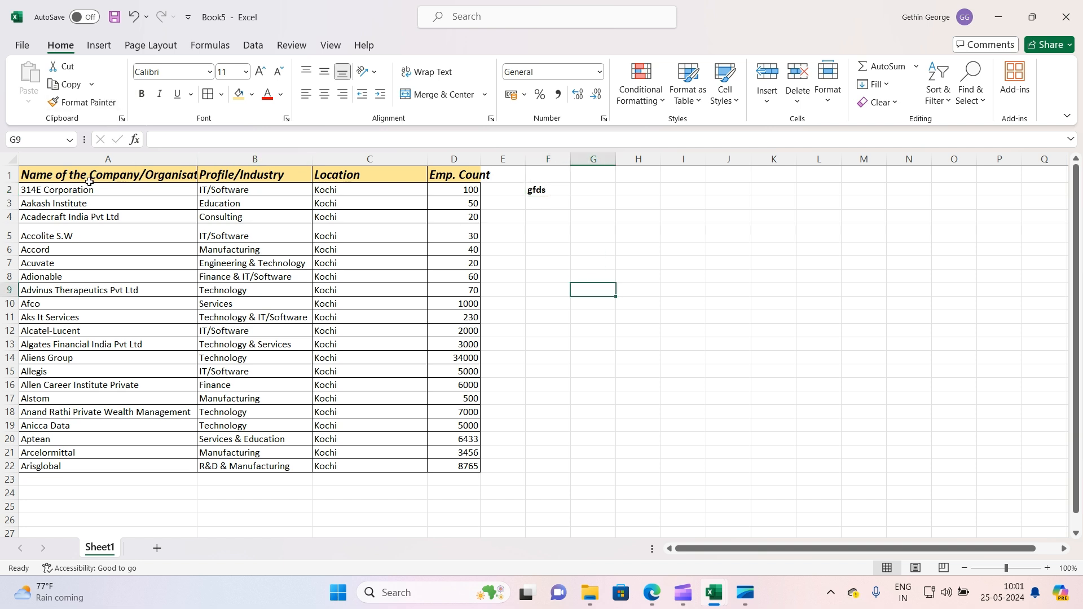
pyautogui.click(553, 191)
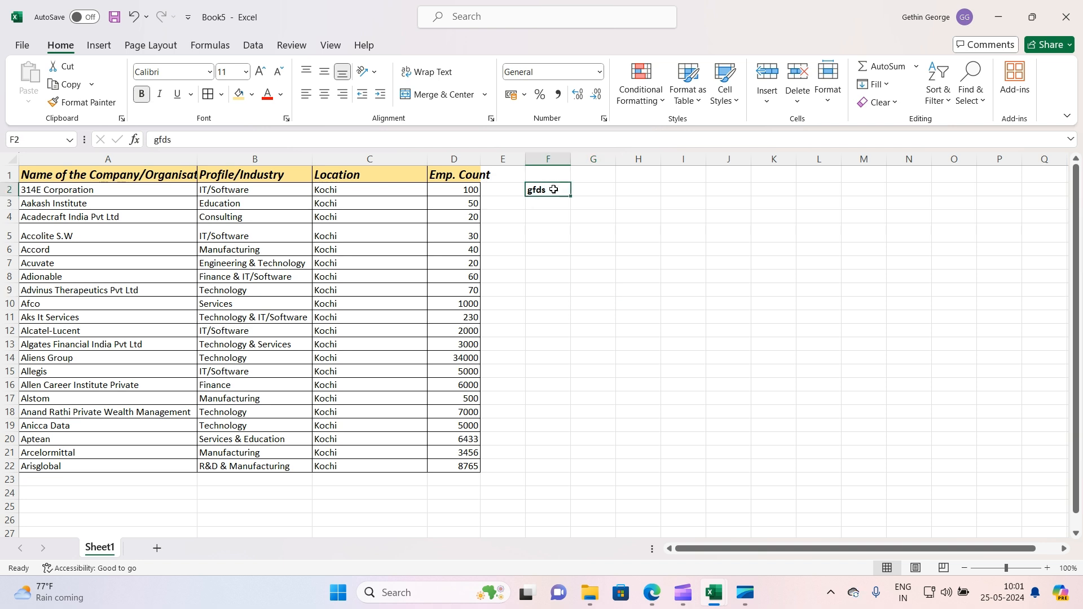
pyautogui.click(91, 103)
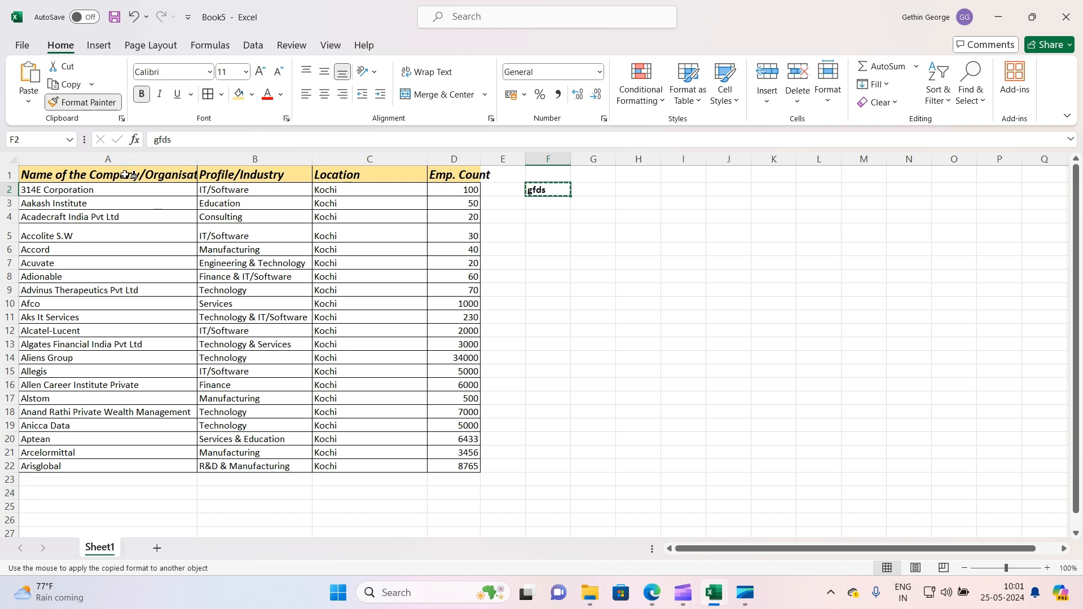
pyautogui.moveTo(128, 176)
pyautogui.mouseDown()
pyautogui.moveTo(150, 213)
pyautogui.moveTo(164, 472)
pyautogui.mouseUp()
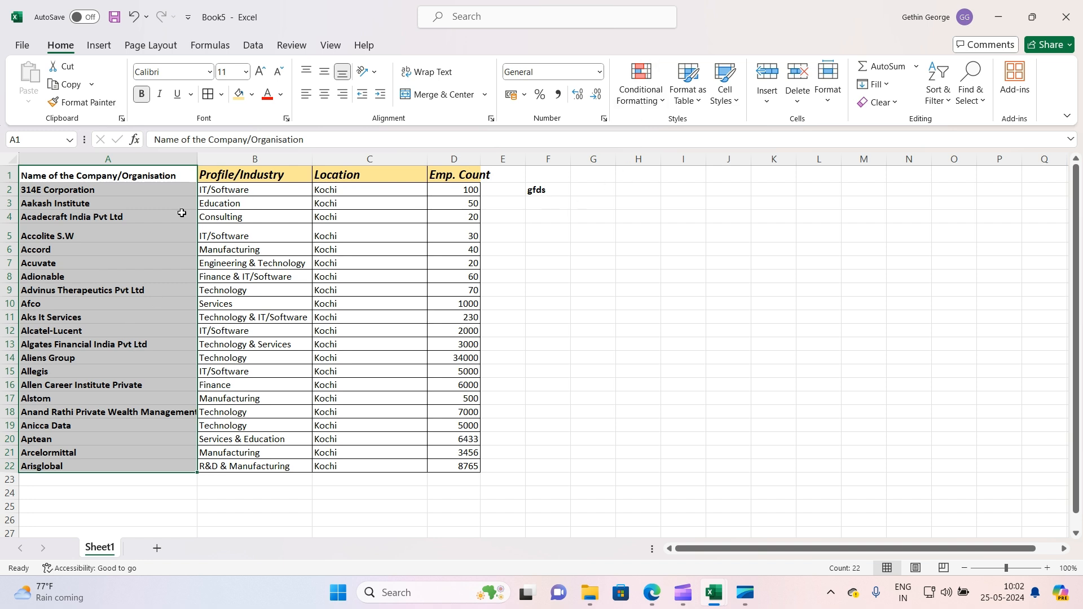
pyautogui.hotkey('ctrl', 'z')
# Clear the contents of cell F2
pyautogui.click(547, 262)
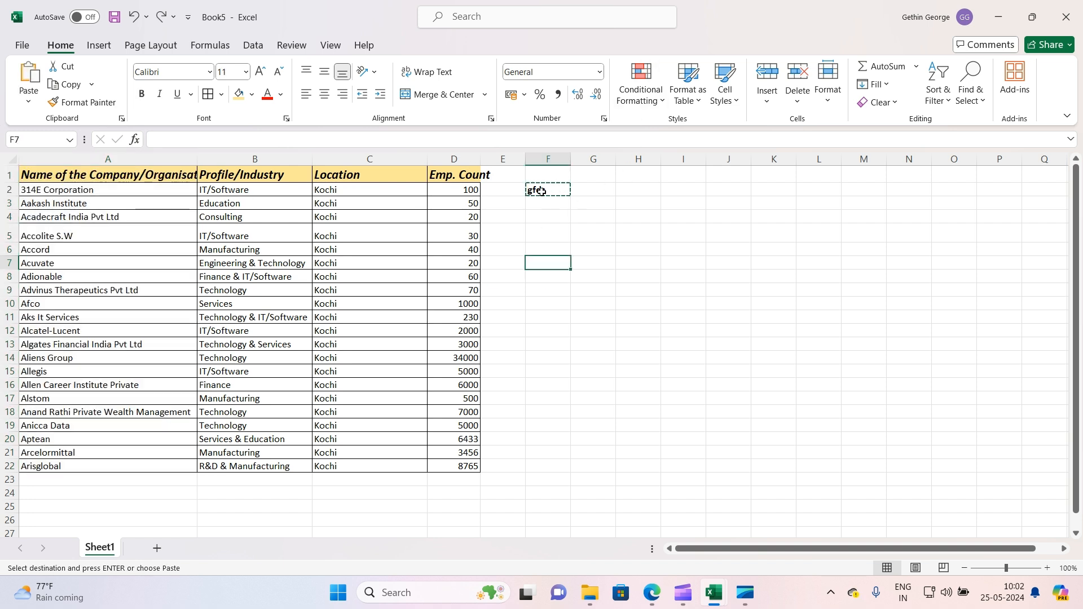
pyautogui.click(545, 187)
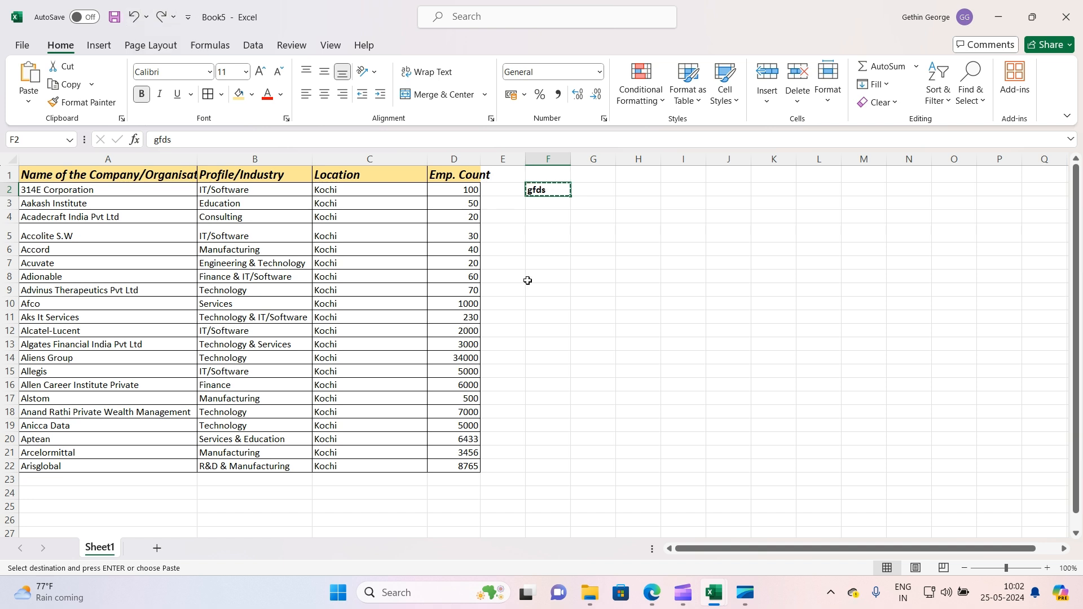
pyautogui.press('Delete')
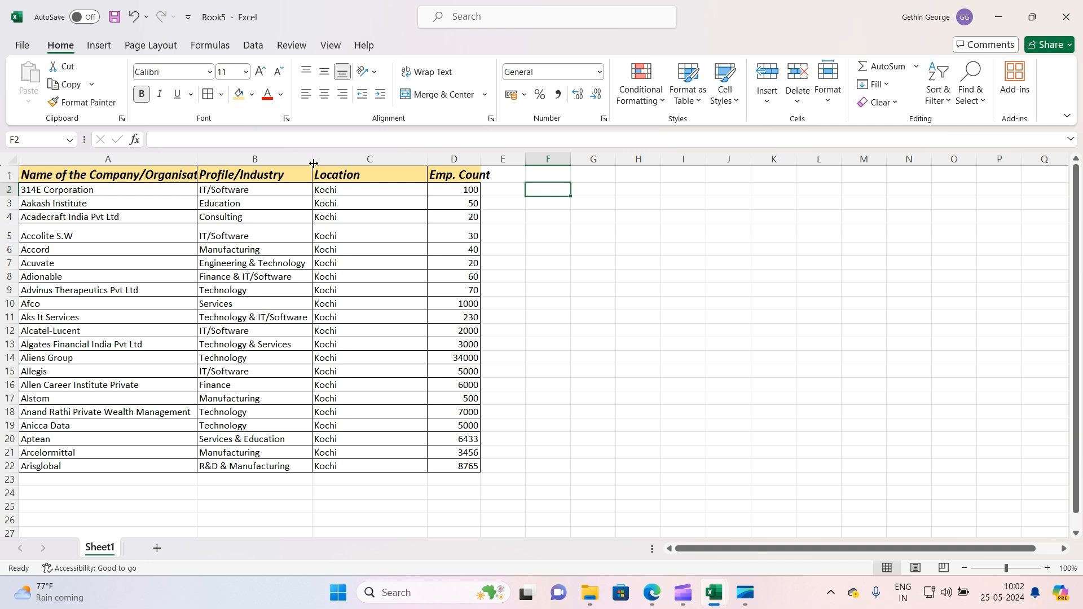
# Narrow columns A, B and C by resizing their borders
pyautogui.moveTo(314, 164); pyautogui.dragTo(246, 170)
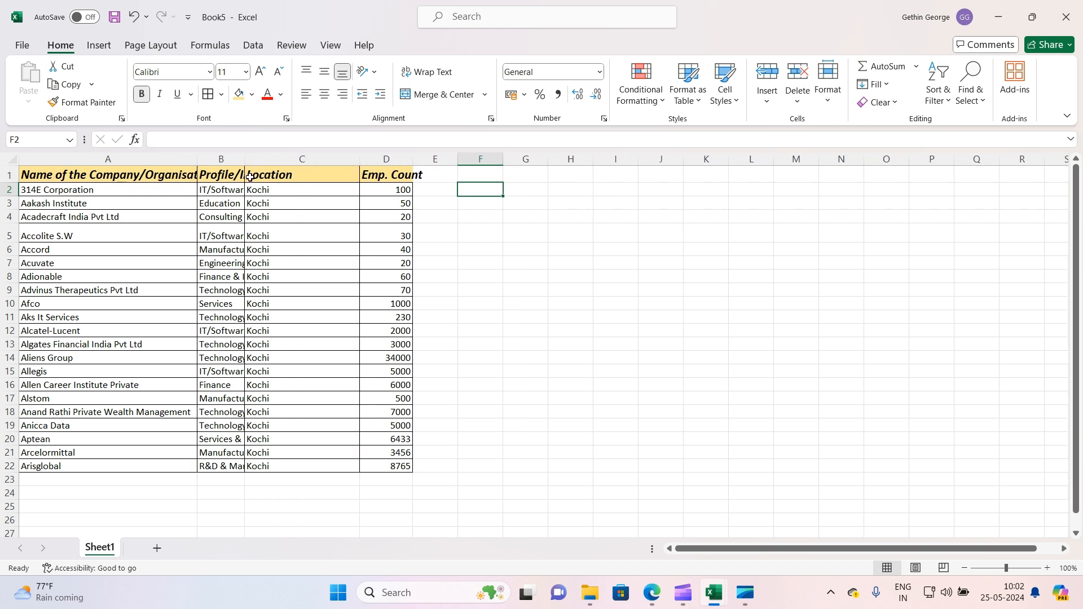
pyautogui.moveTo(358, 163); pyautogui.dragTo(280, 164)
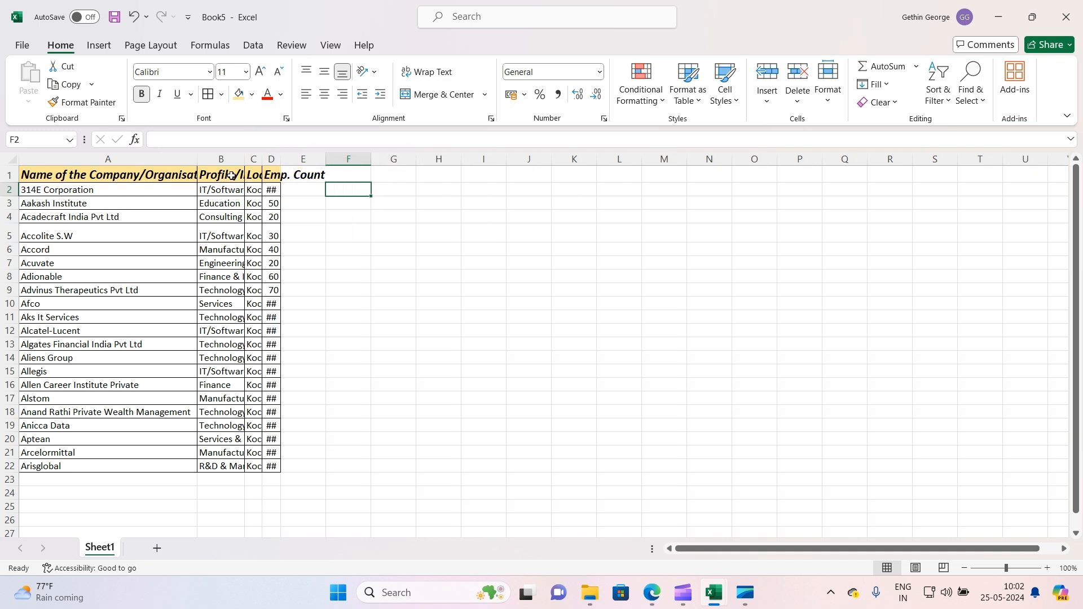
pyautogui.moveTo(196, 162); pyautogui.dragTo(66, 165)
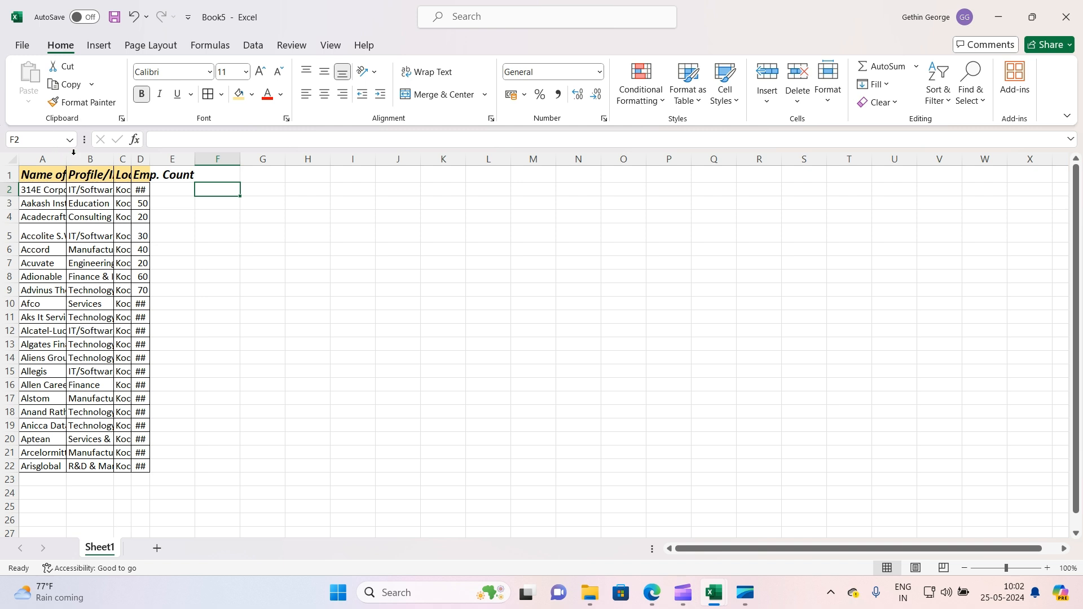
pyautogui.moveTo(66, 159)
pyautogui.mouseDown()
pyautogui.moveTo(180, 161)
pyautogui.moveTo(58, 160)
pyautogui.mouseUp()
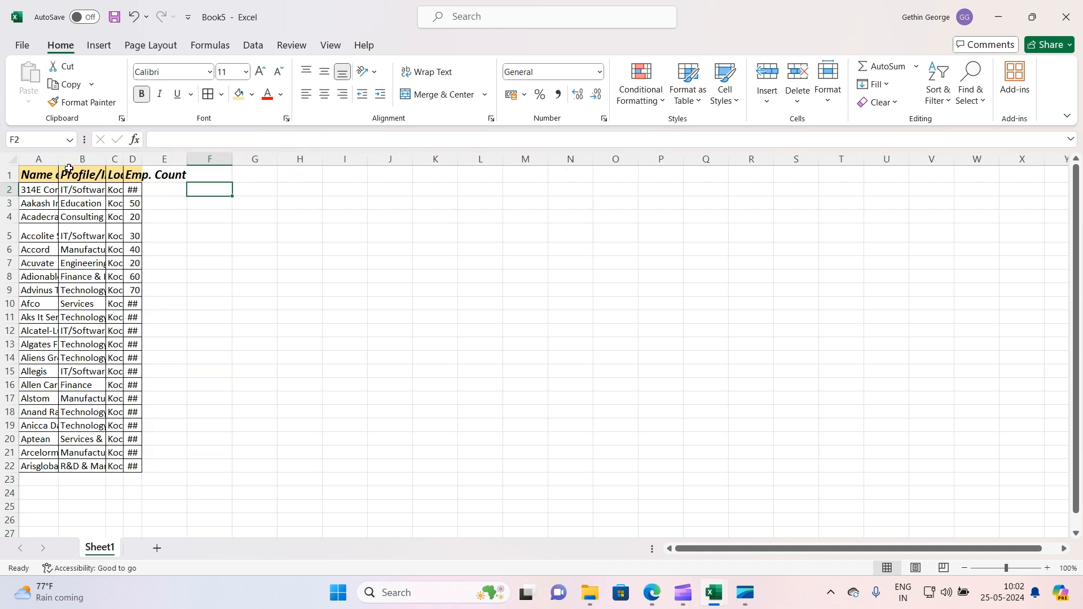
# Select the whole sheet and autofit all column widths
pyautogui.click(12, 158)
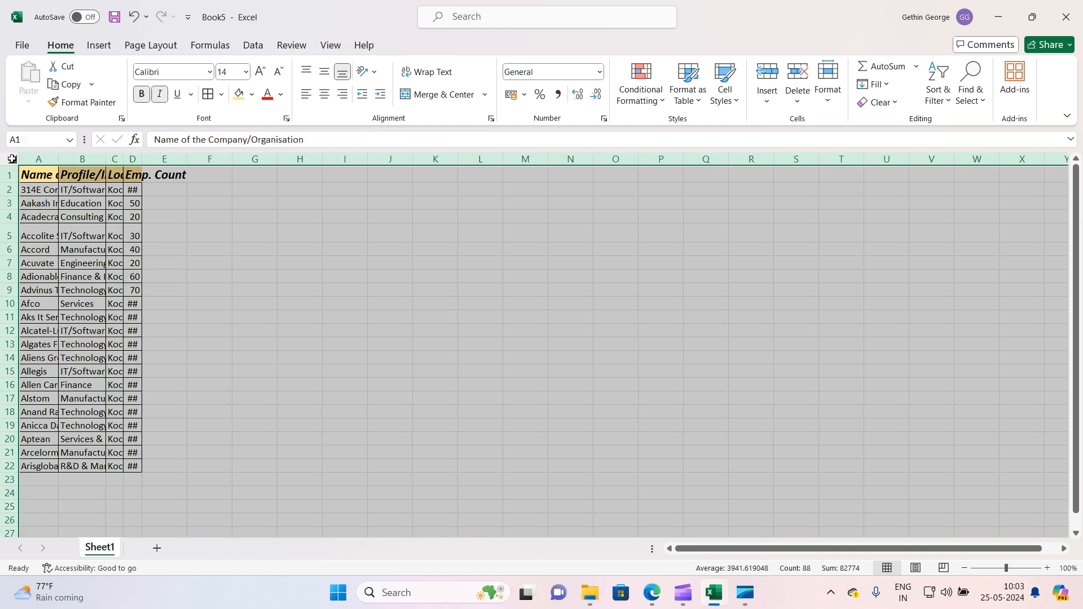
pyautogui.doubleClick(59, 159)
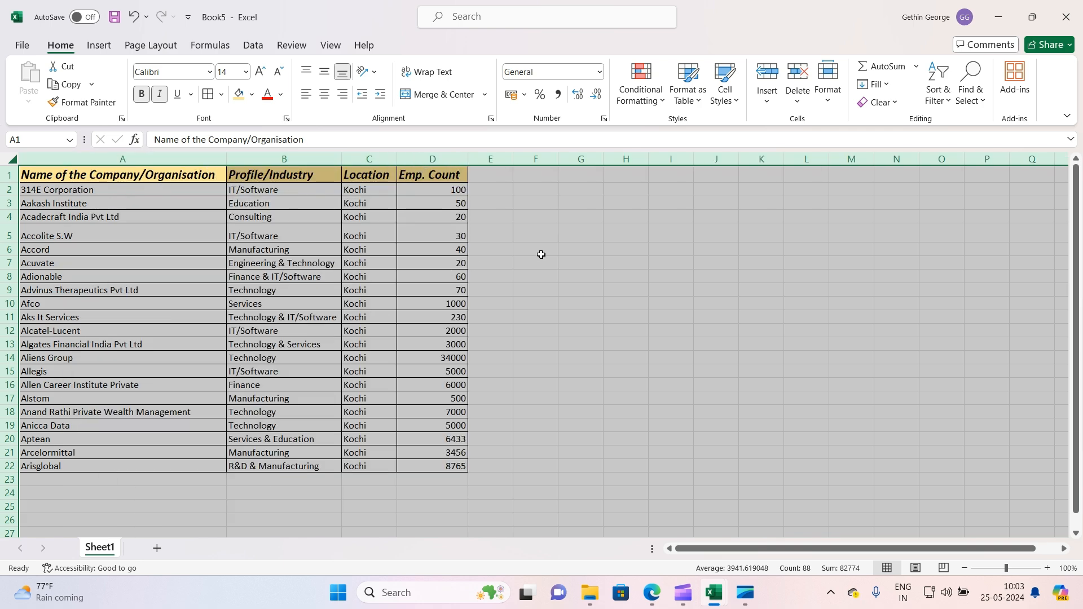
pyautogui.click(560, 248)
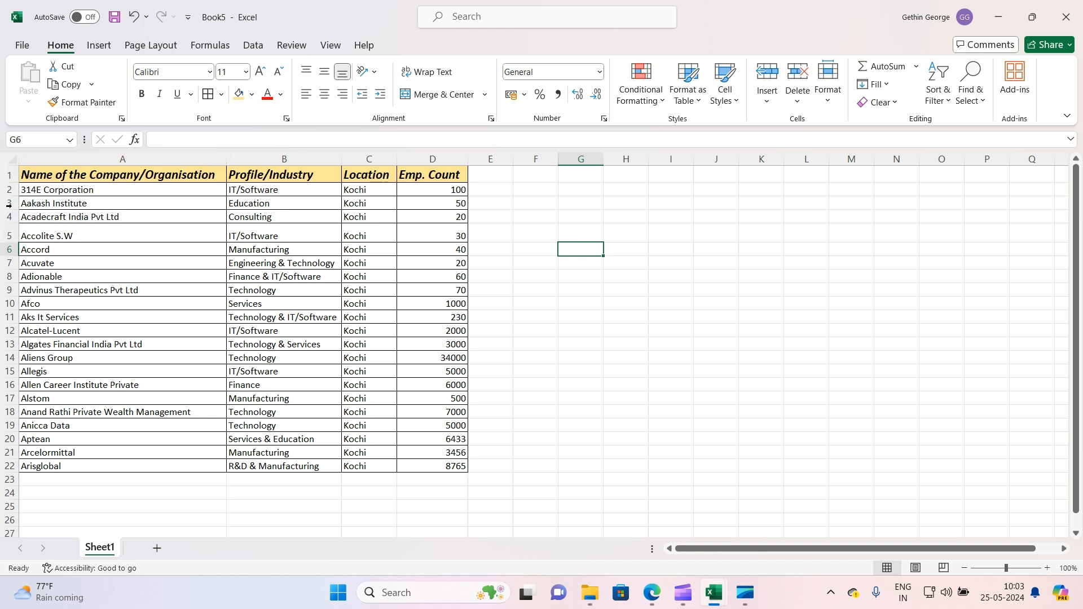
# Select the whole sheet and set all rows to a uniform height
pyautogui.moveTo(12, 209); pyautogui.dragTo(13, 201)
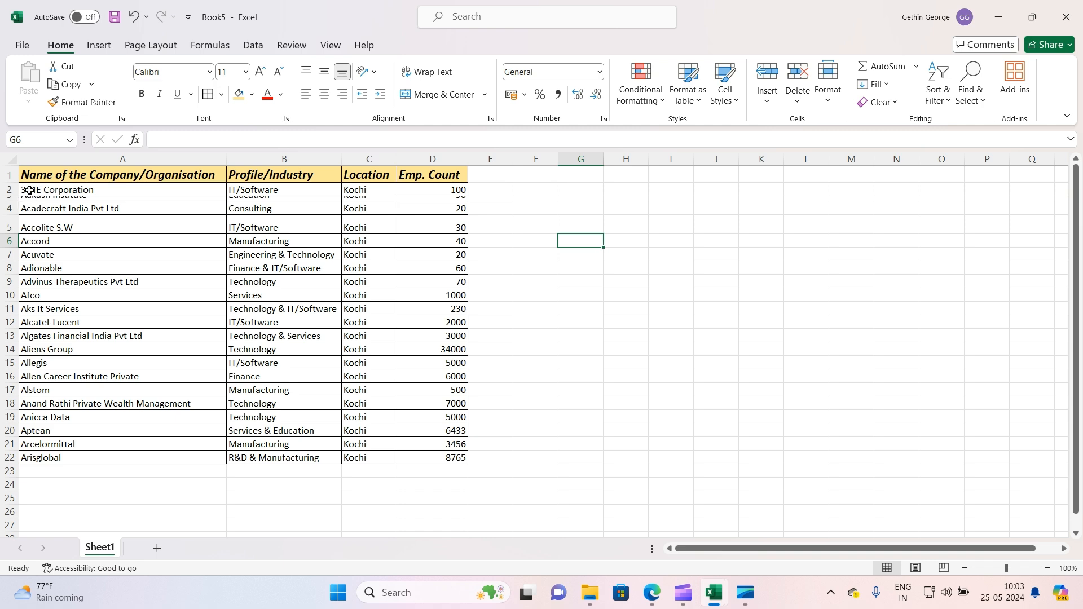
pyautogui.click(12, 161)
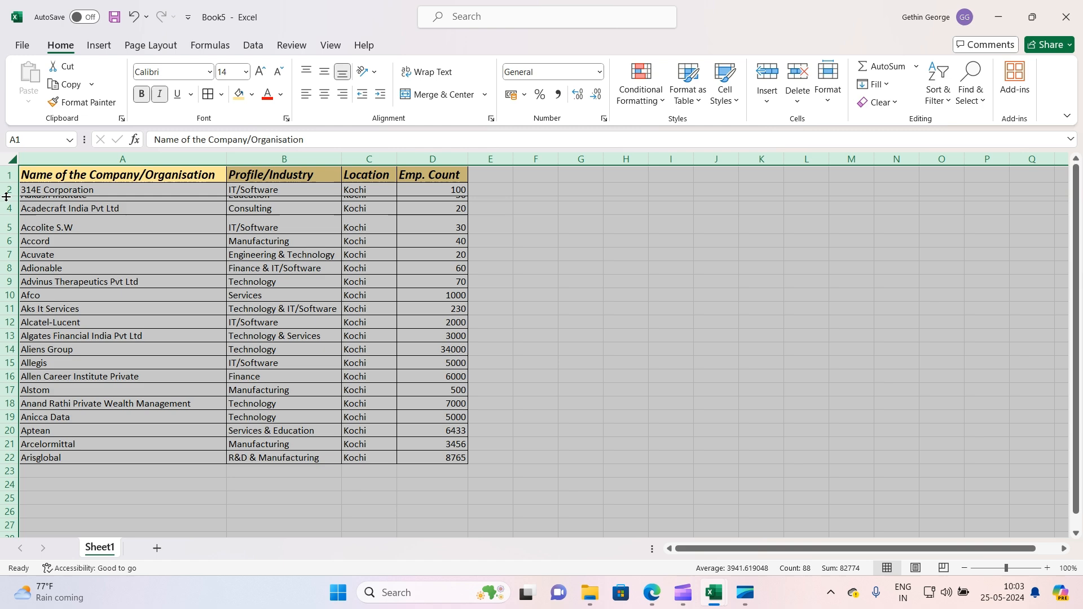
pyautogui.moveTo(8, 196); pyautogui.dragTo(8, 194)
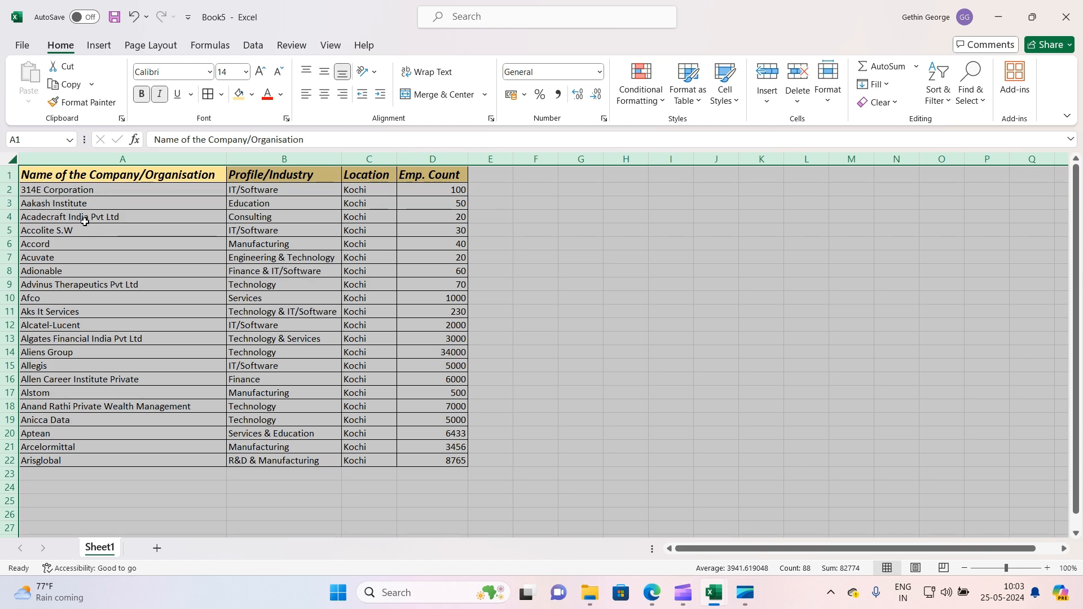
pyautogui.click(717, 271)
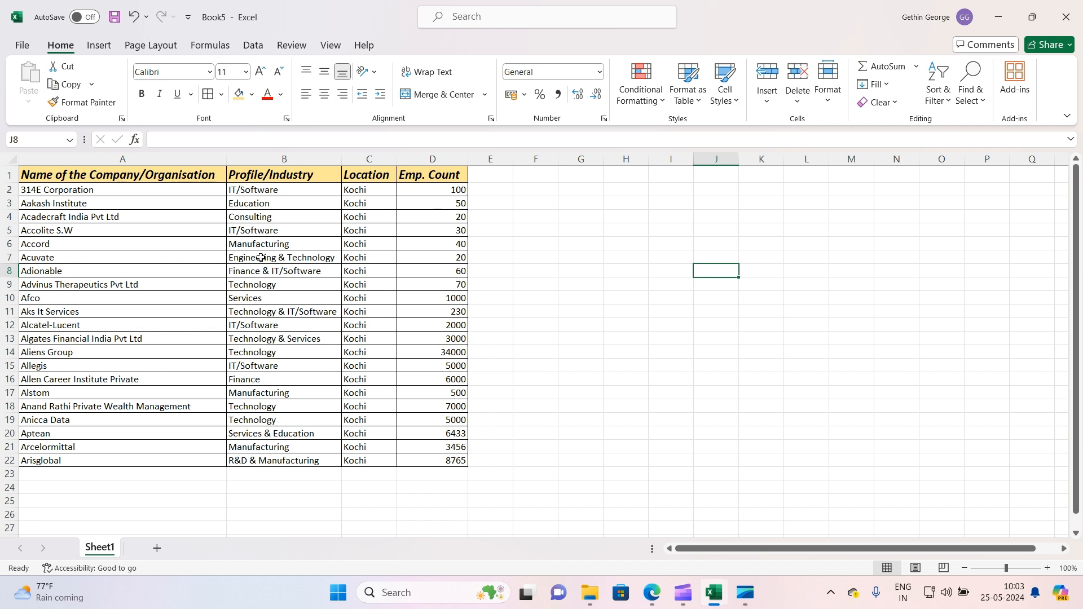
# Append the text rstdrcfvgbhkjnlkm;l,fxcxgkhvjlbknlmyfcgvbhn to cell B7 after Engineering & Technology
pyautogui.click(333, 257)
pyautogui.click(10, 258)
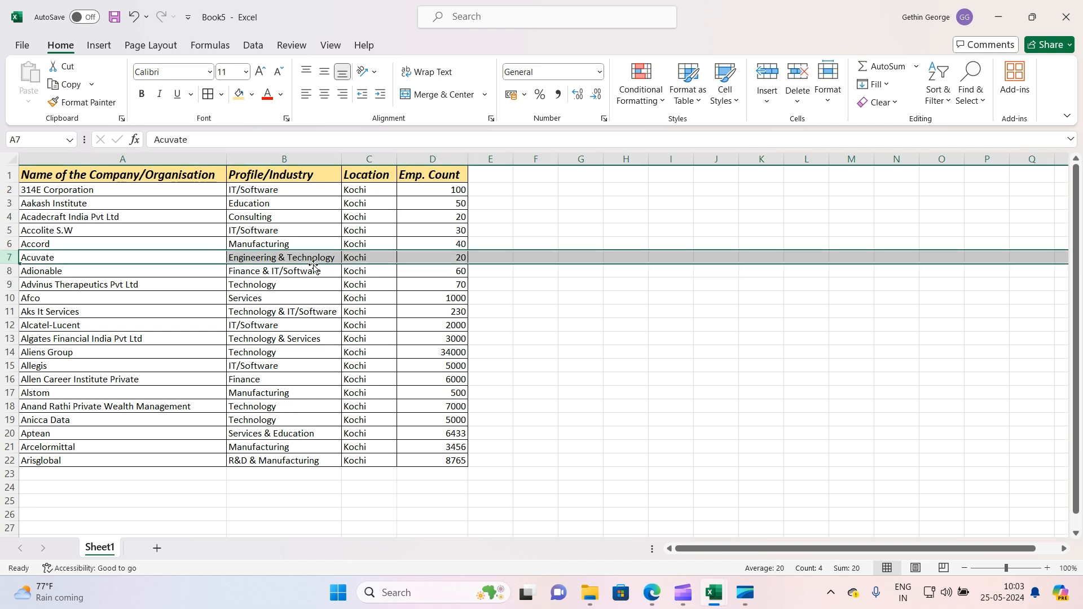
pyautogui.click(337, 258)
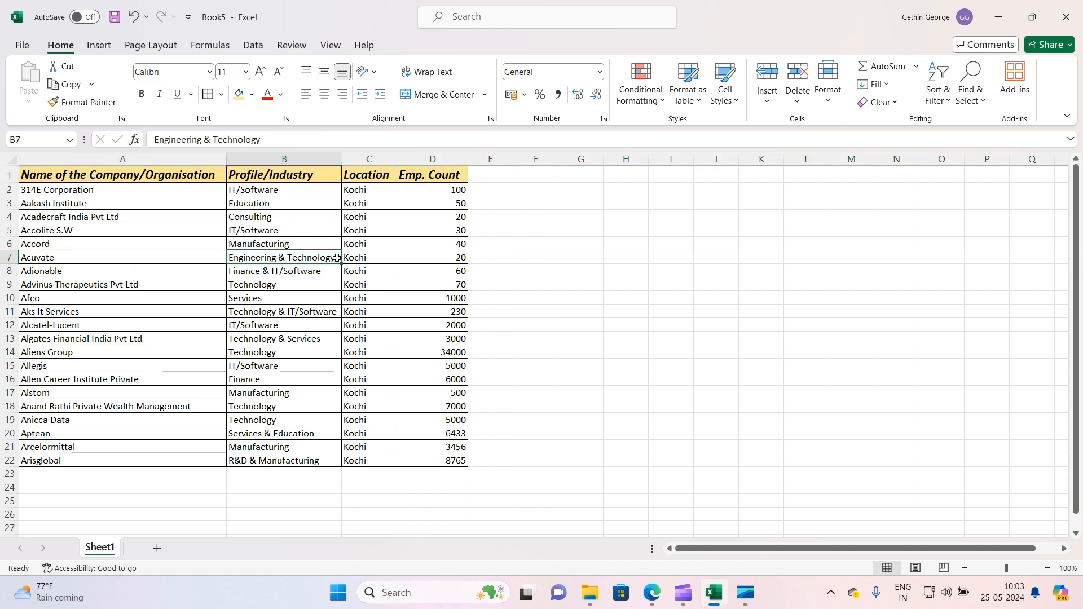
pyautogui.doubleClick(337, 258)
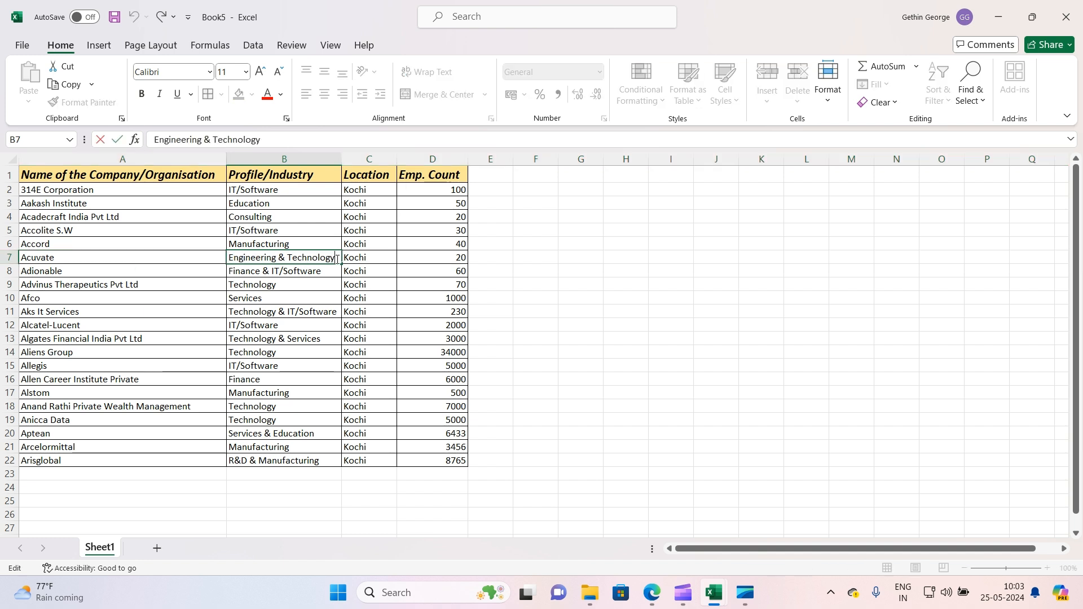
pyautogui.write('rstdrcfvgbhkjnlkm;l,fxcxgkhvjlbknlmyfcgvbhn')
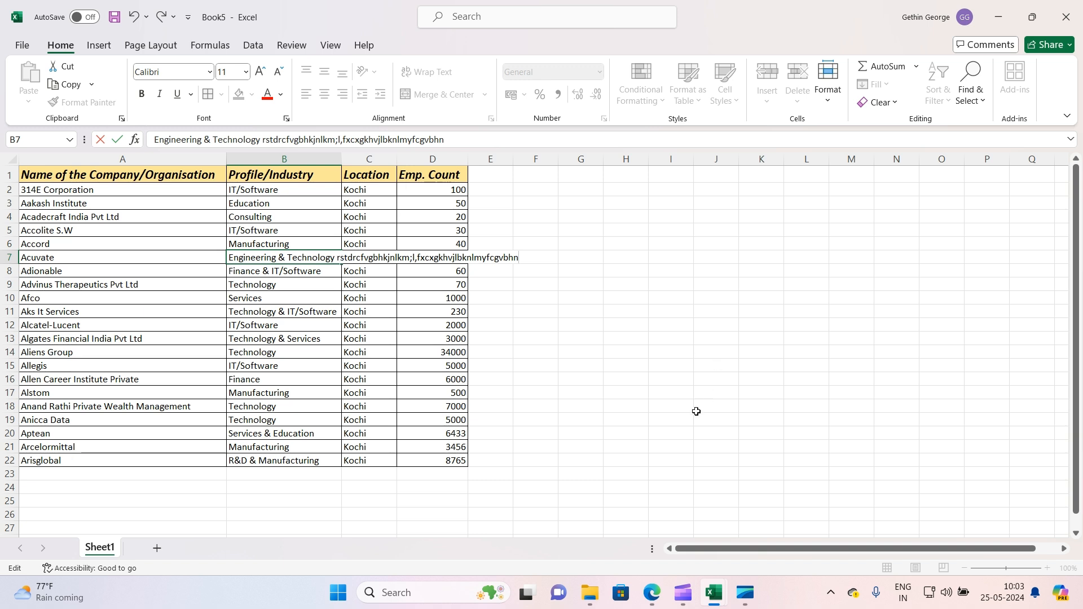
pyautogui.click(626, 379)
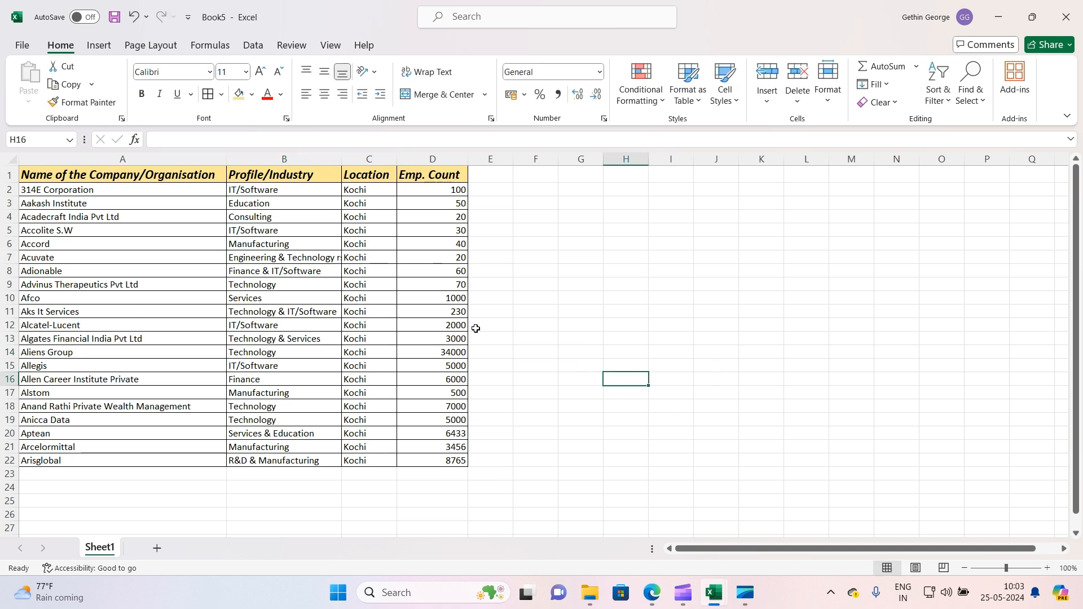
# Widen column B and wrap the text in cell B7, enlarging row 7's height to show it
pyautogui.click(311, 260)
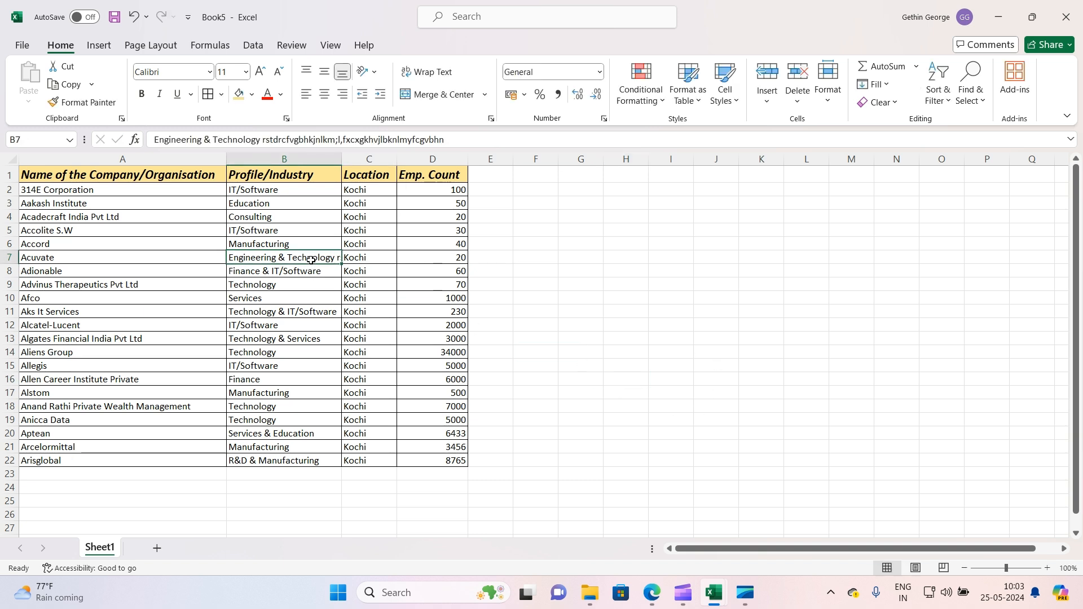
pyautogui.moveTo(341, 160); pyautogui.dragTo(389, 160)
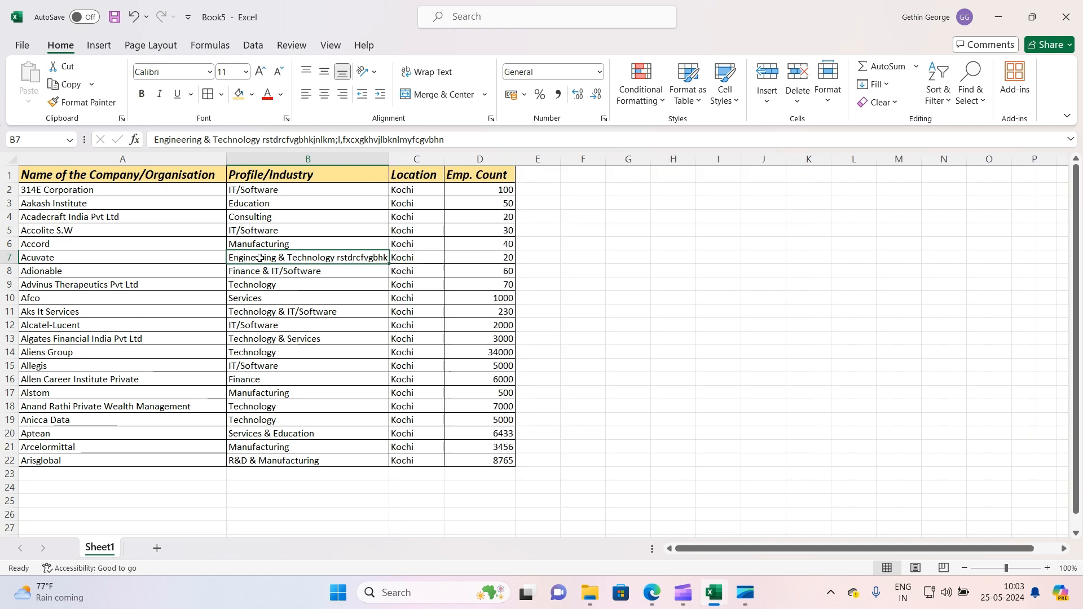
pyautogui.moveTo(12, 264)
pyautogui.mouseDown()
pyautogui.moveTo(14, 325)
pyautogui.moveTo(23, 283)
pyautogui.mouseUp()
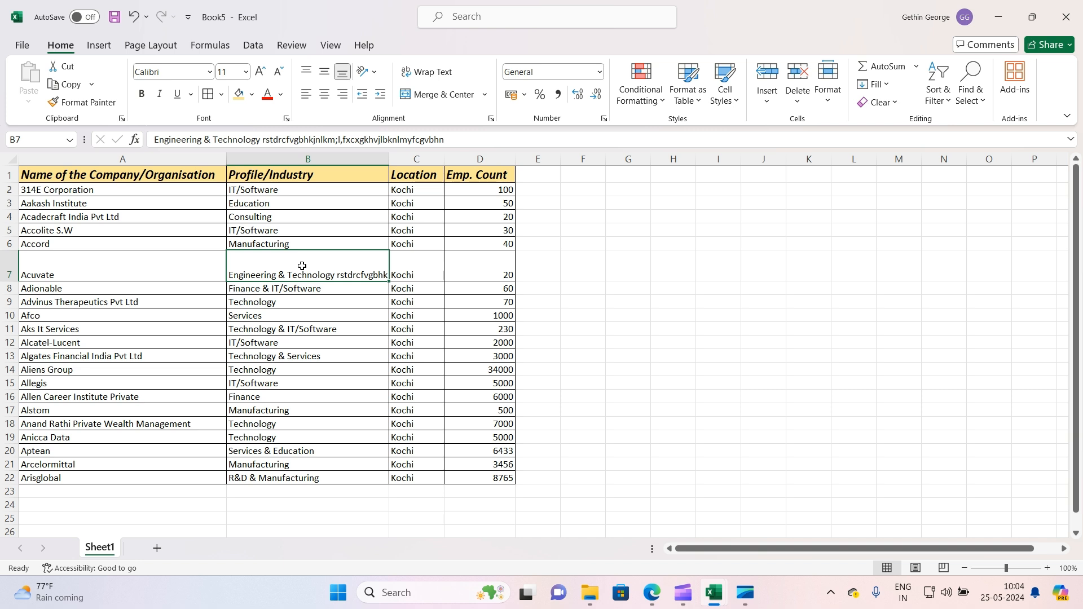
pyautogui.click(424, 72)
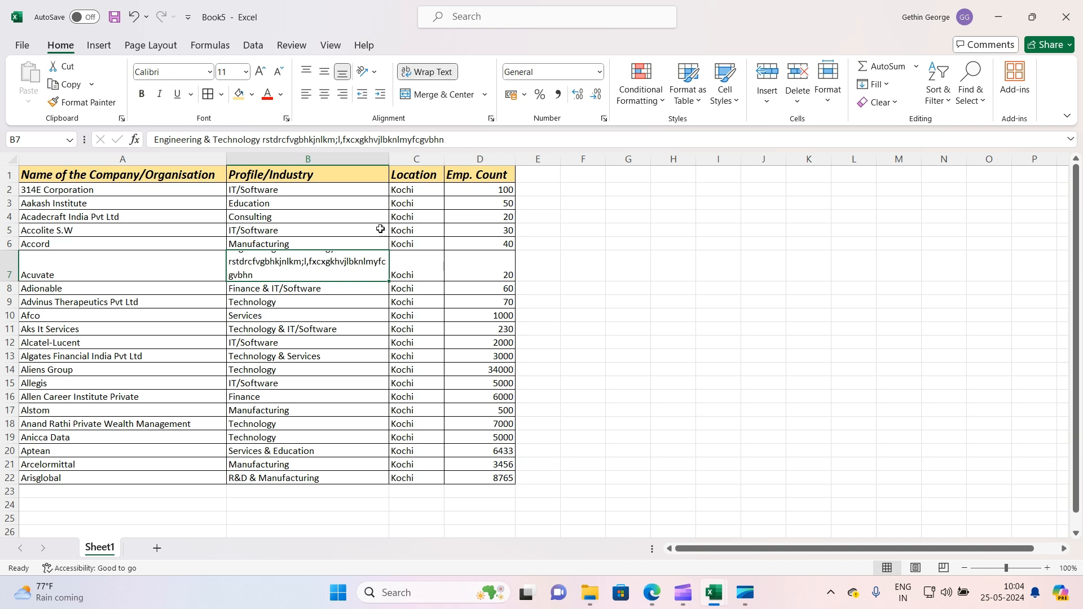
pyautogui.moveTo(10, 281); pyautogui.dragTo(11, 305)
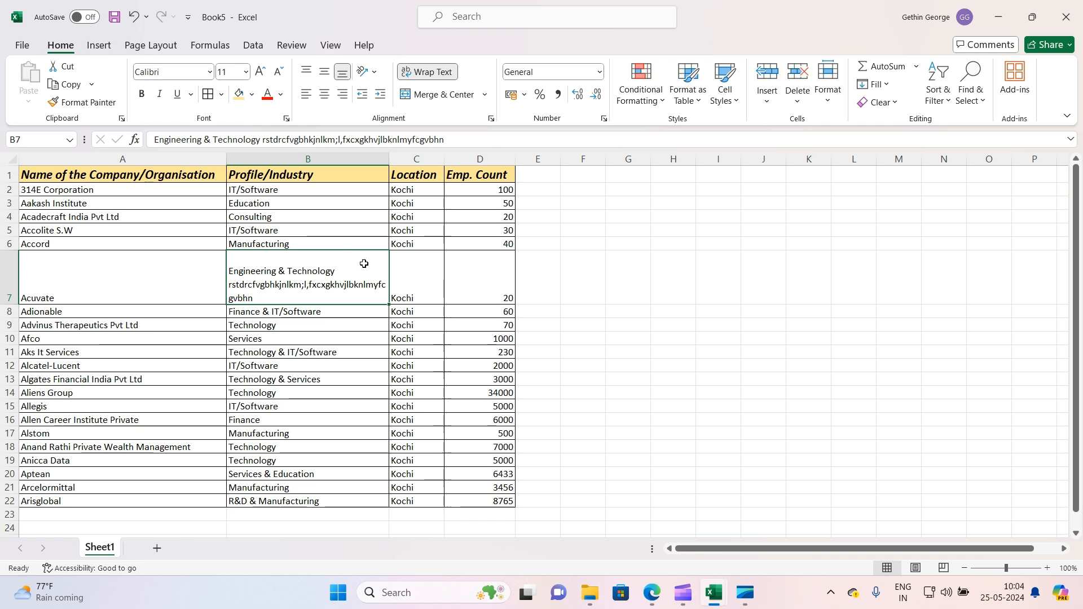
# Insert a new blank row above the header row
pyautogui.click(3, 176)
pyautogui.rightClick(3, 176)
pyautogui.click(67, 319)
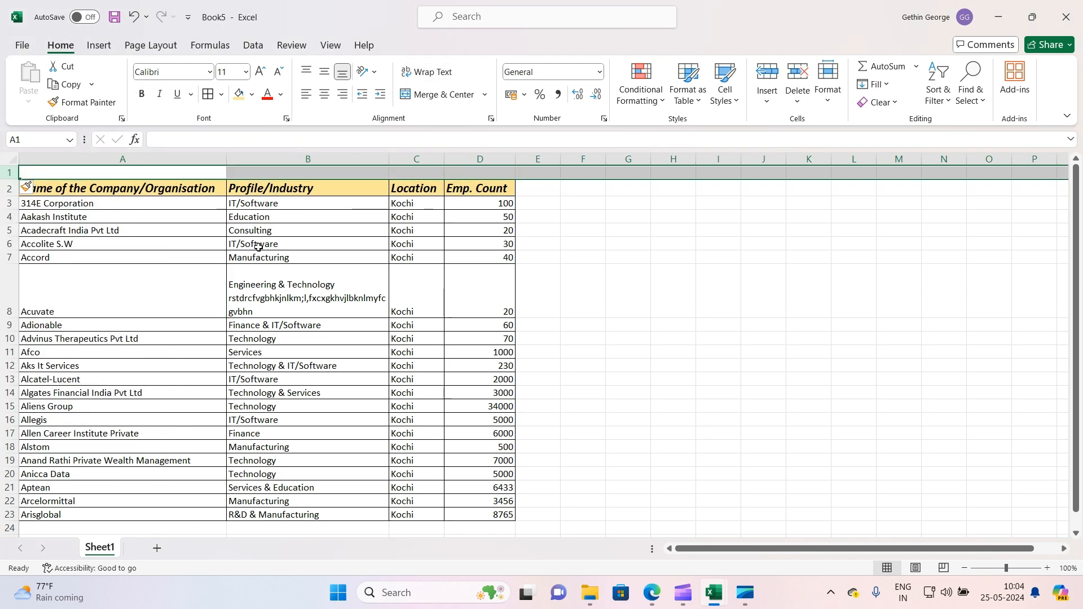
pyautogui.moveTo(207, 174); pyautogui.dragTo(443, 173)
# Enter the title Company Details in cell A1 of the new blank row
pyautogui.click(124, 170)
pyautogui.write('c')
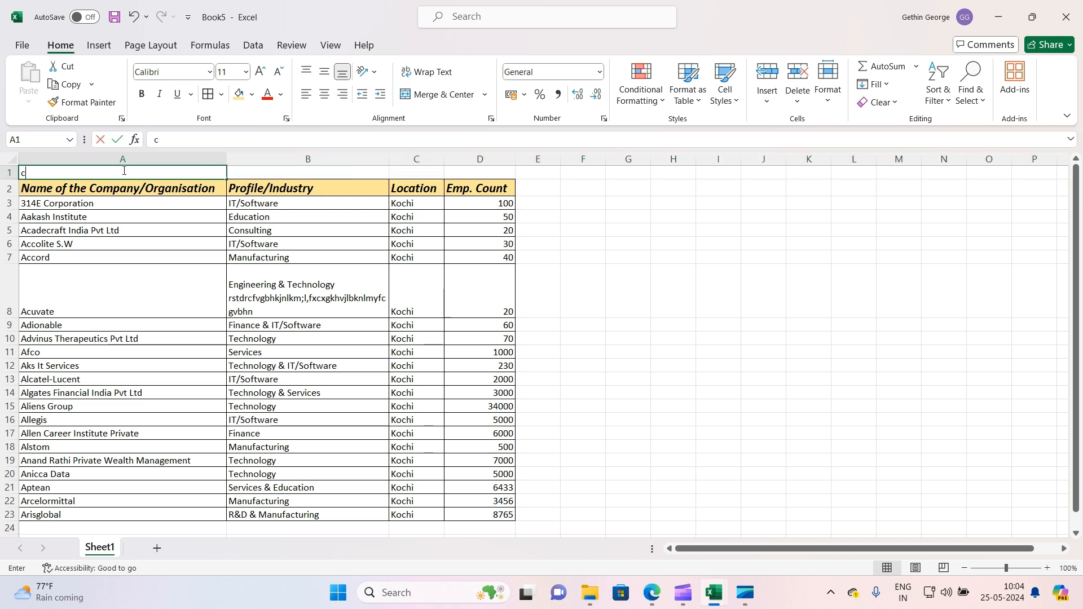
pyautogui.write('ompamny')
pyautogui.press('BackSpace')
pyautogui.press('BackSpace')
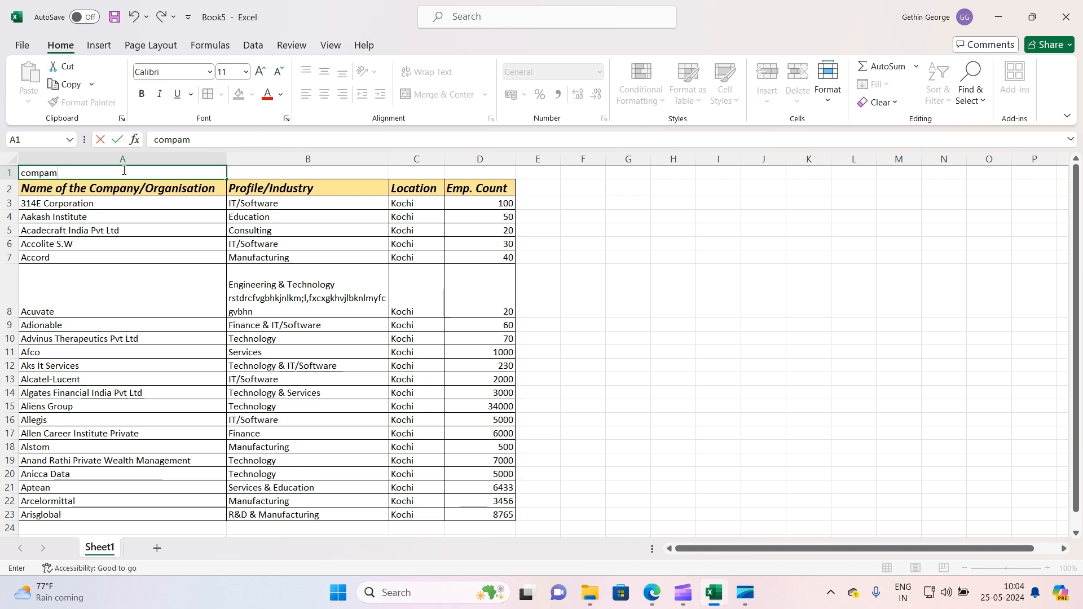
pyautogui.press('BackSpace')
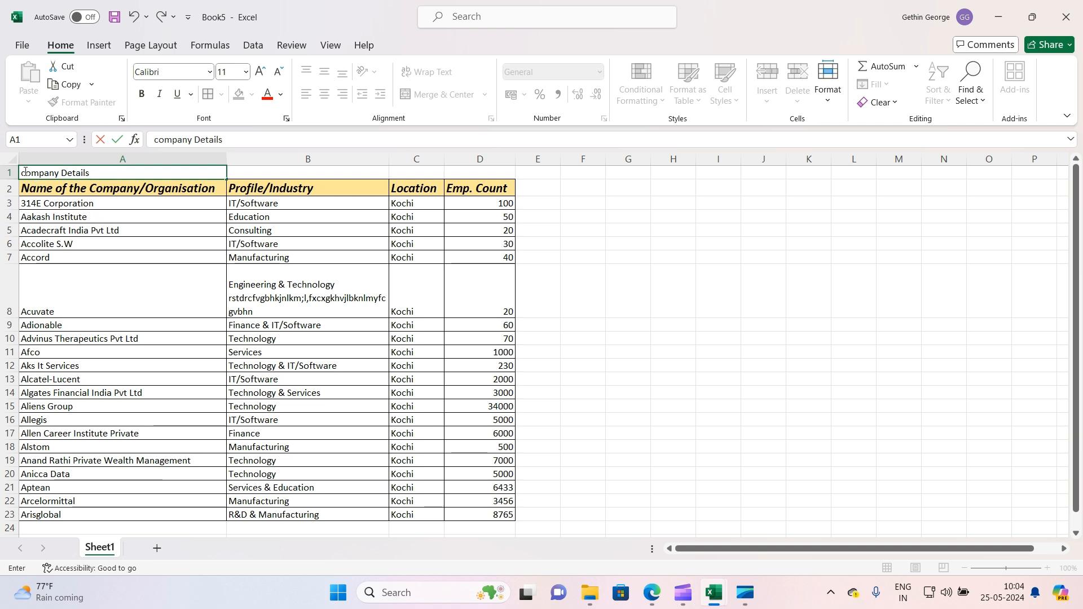
pyautogui.press('BackSpace')
pyautogui.write('D')
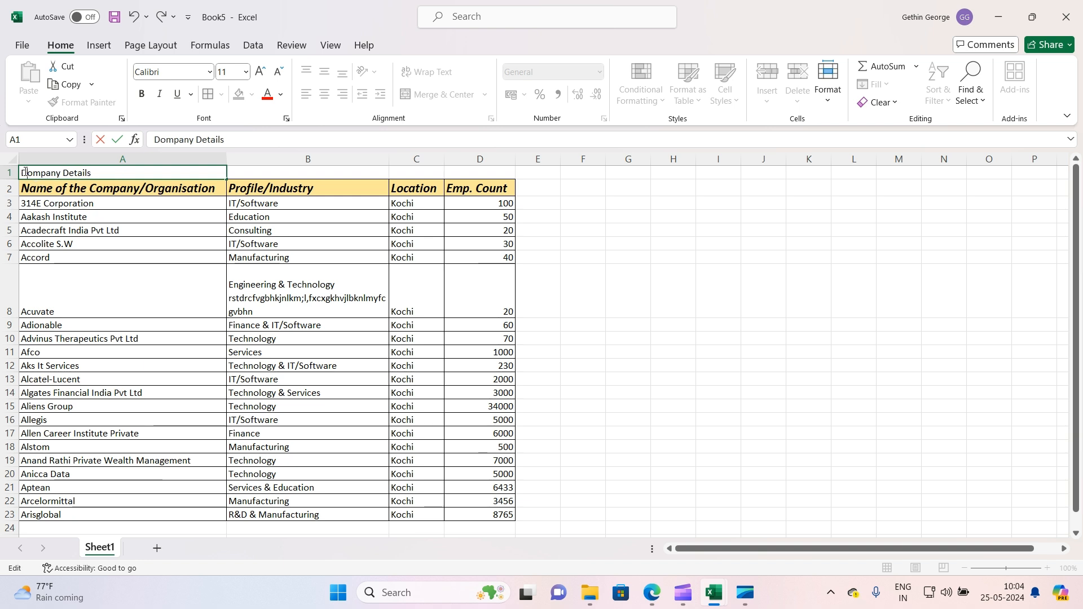
pyautogui.press('BackSpace')
pyautogui.write('C')
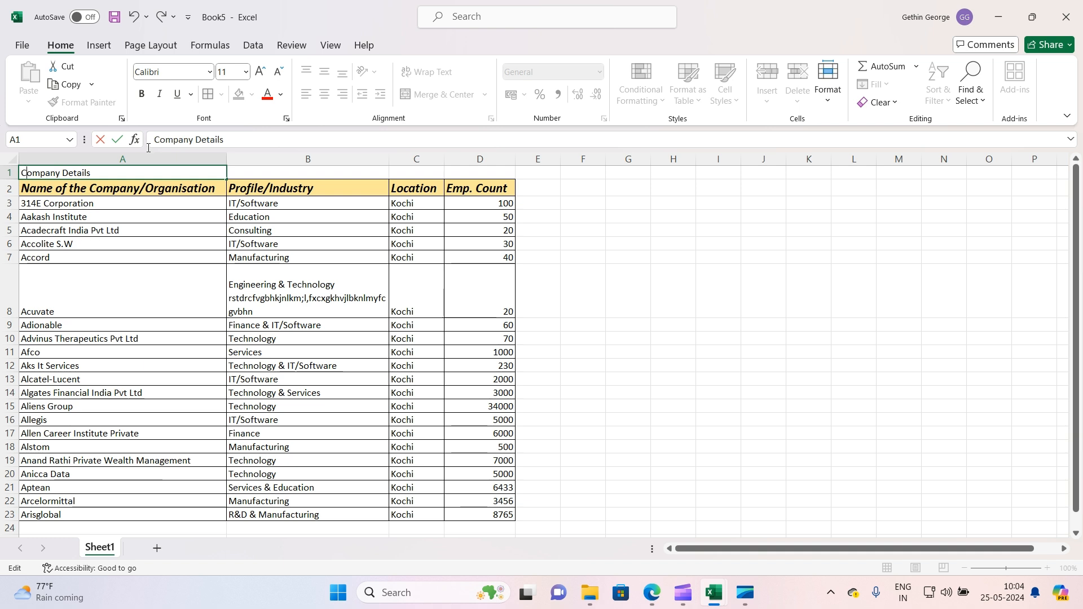
pyautogui.click(210, 308)
pyautogui.click(211, 173)
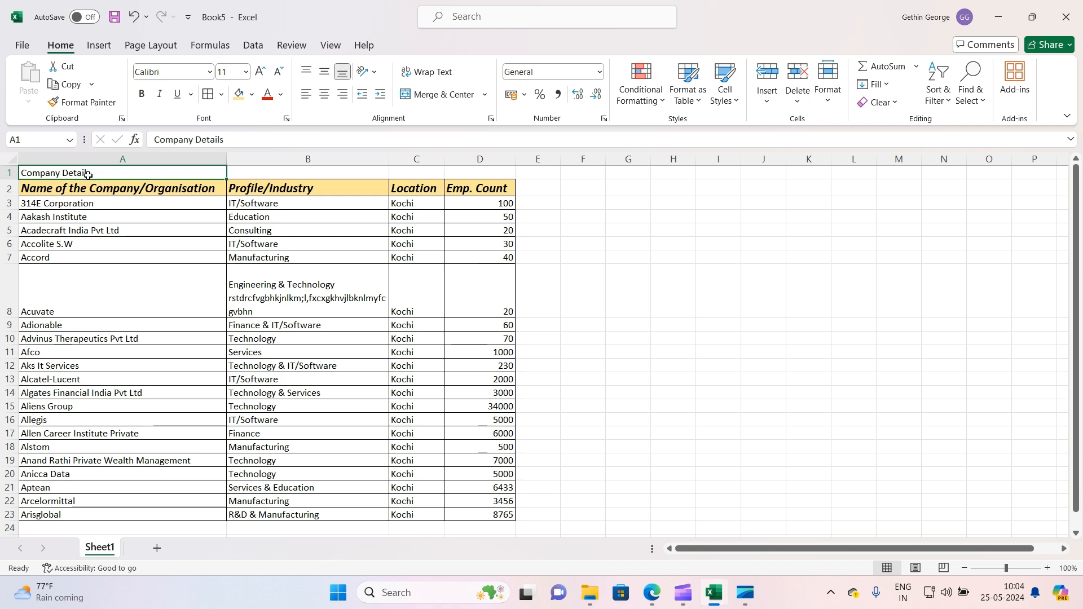
# Merge and center the title across cells A1 to D1
pyautogui.click(156, 229)
pyautogui.click(208, 175)
pyautogui.moveTo(207, 174); pyautogui.dragTo(475, 175)
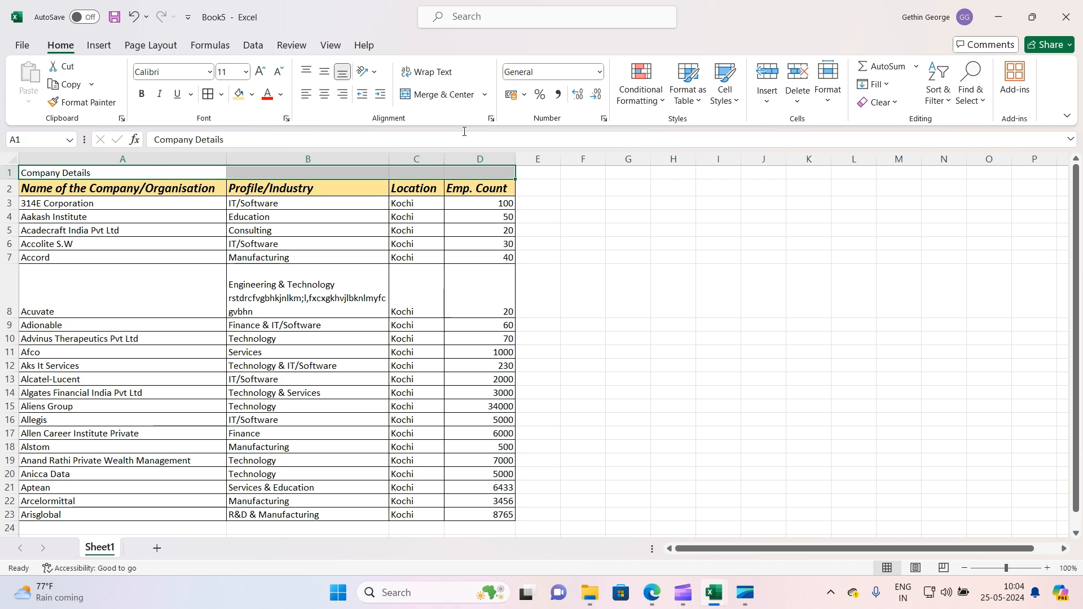
pyautogui.click(438, 94)
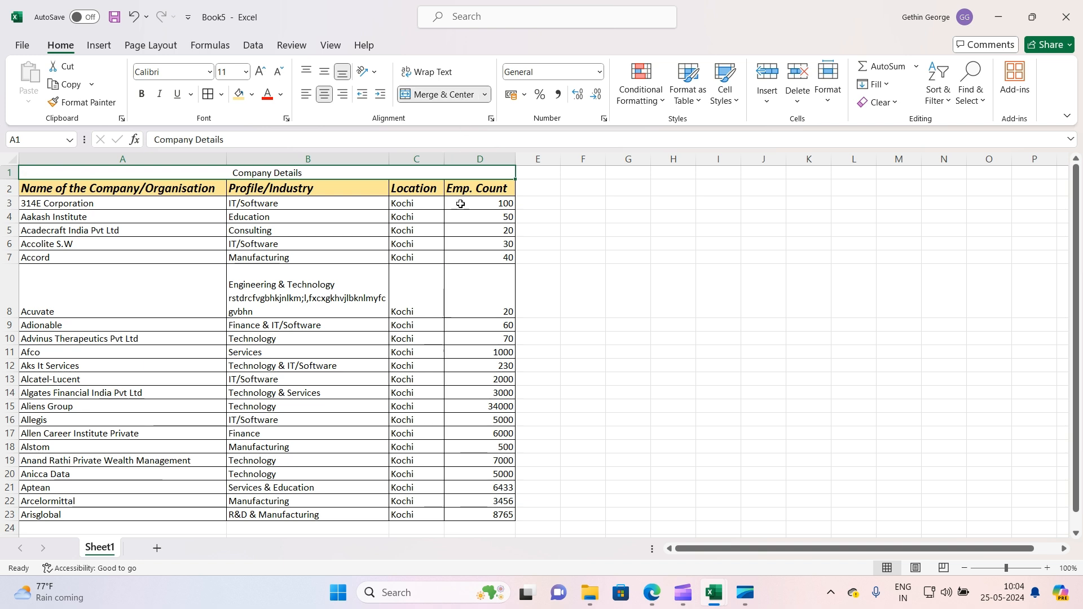
# Make the Company Details title bold
pyautogui.click(442, 247)
pyautogui.click(113, 169)
pyautogui.moveTo(175, 192); pyautogui.dragTo(497, 516)
pyautogui.click(357, 171)
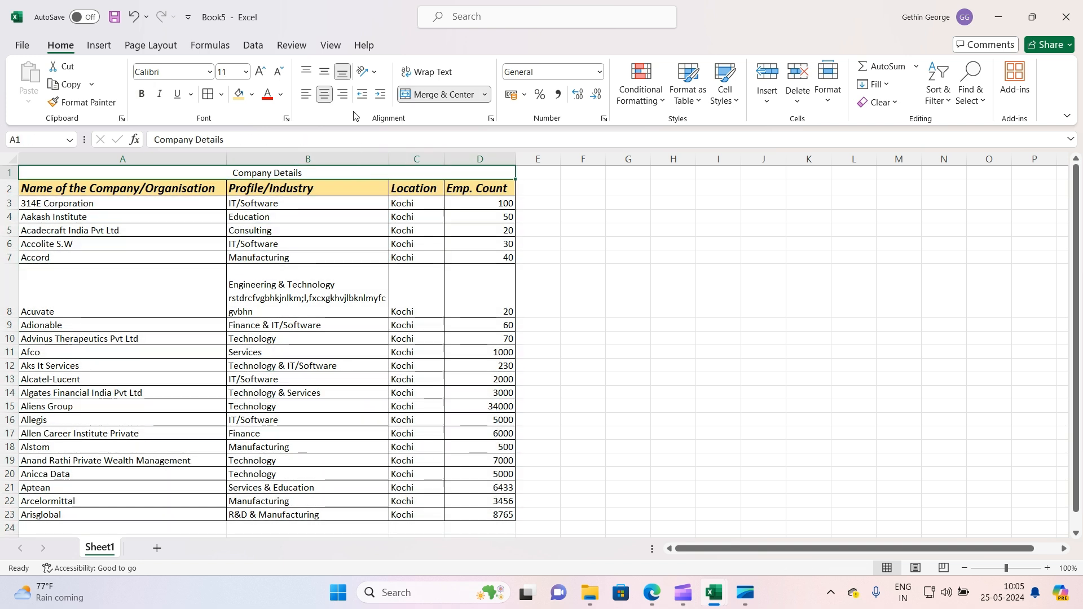
pyautogui.click(143, 97)
pyautogui.click(142, 98)
pyautogui.click(142, 99)
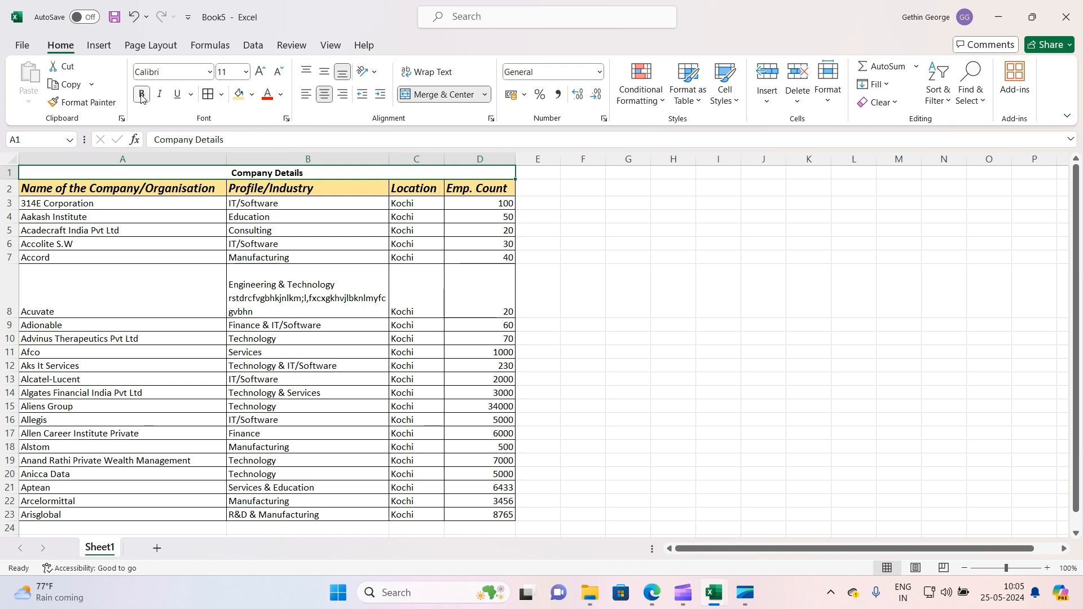
# Set the title's font size to 18
pyautogui.click(245, 72)
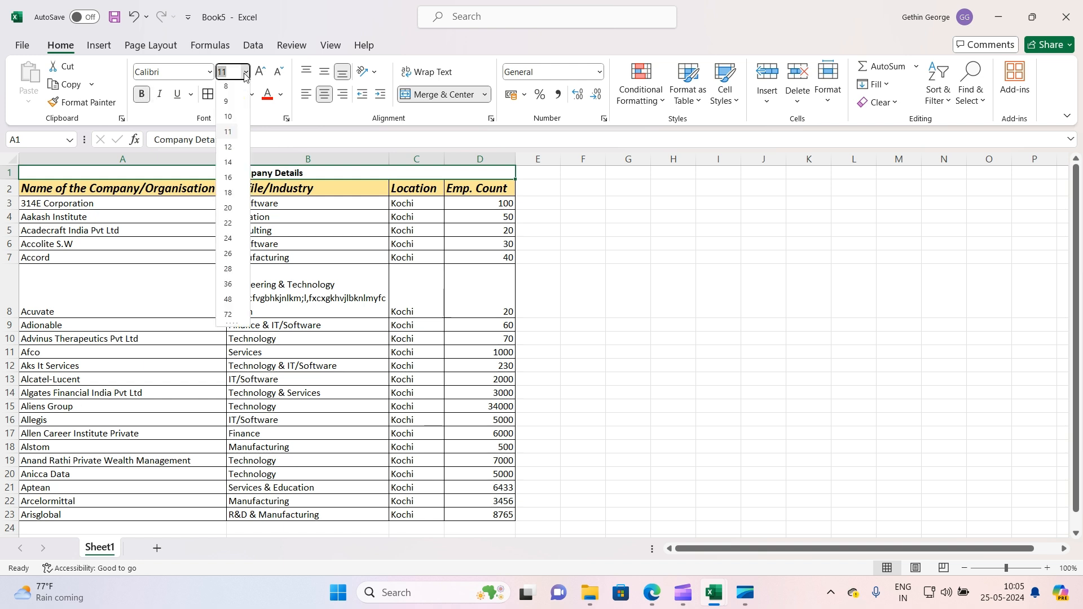
pyautogui.click(229, 204)
pyautogui.click(318, 237)
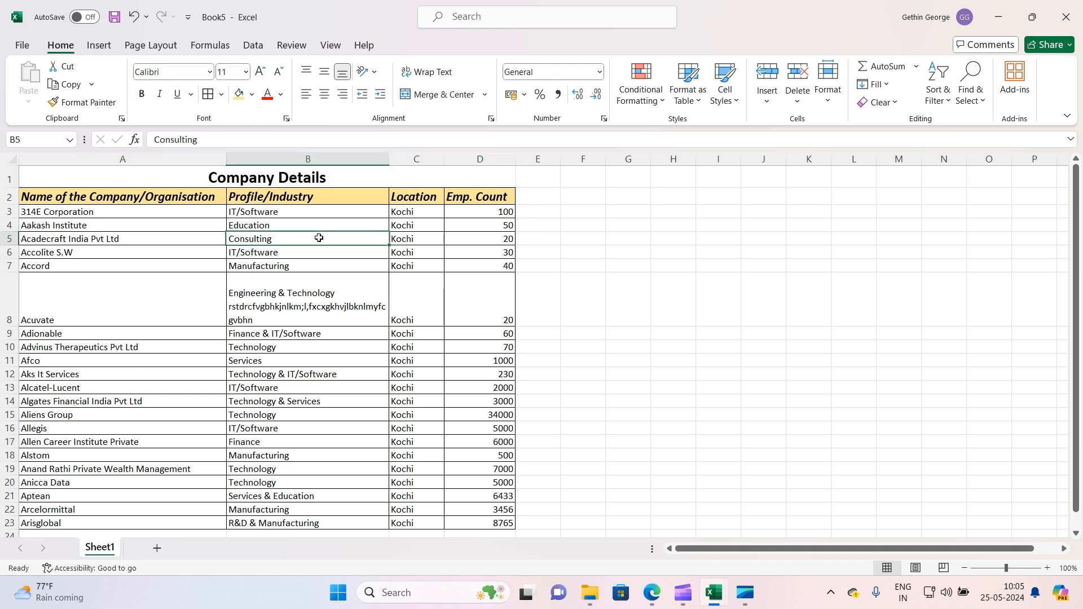
# Fill the title cell with a light blue theme colour
pyautogui.click(279, 181)
pyautogui.click(251, 95)
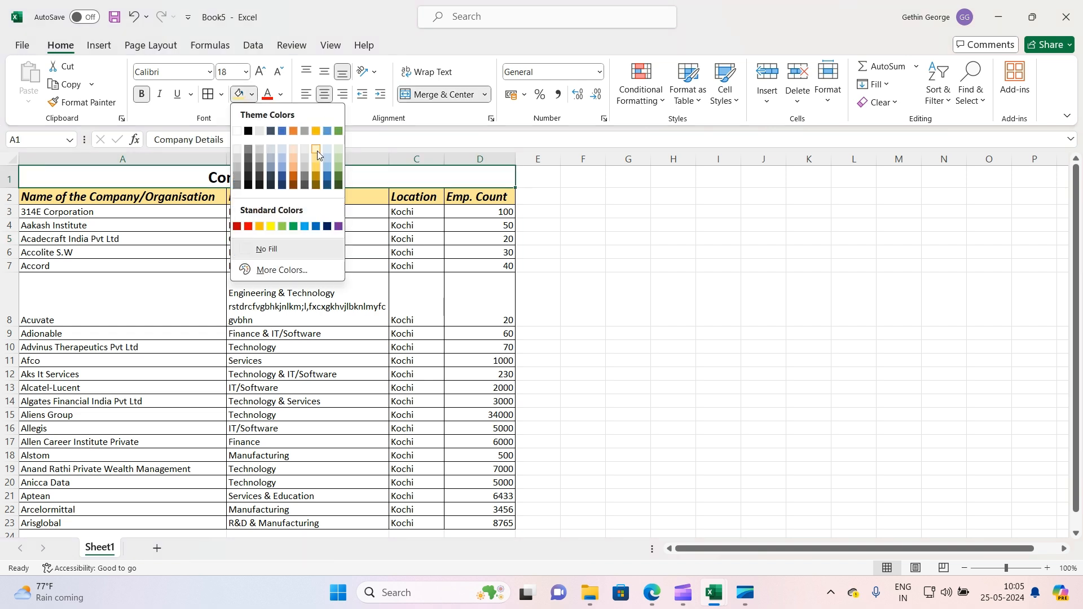
pyautogui.click(330, 164)
pyautogui.click(355, 304)
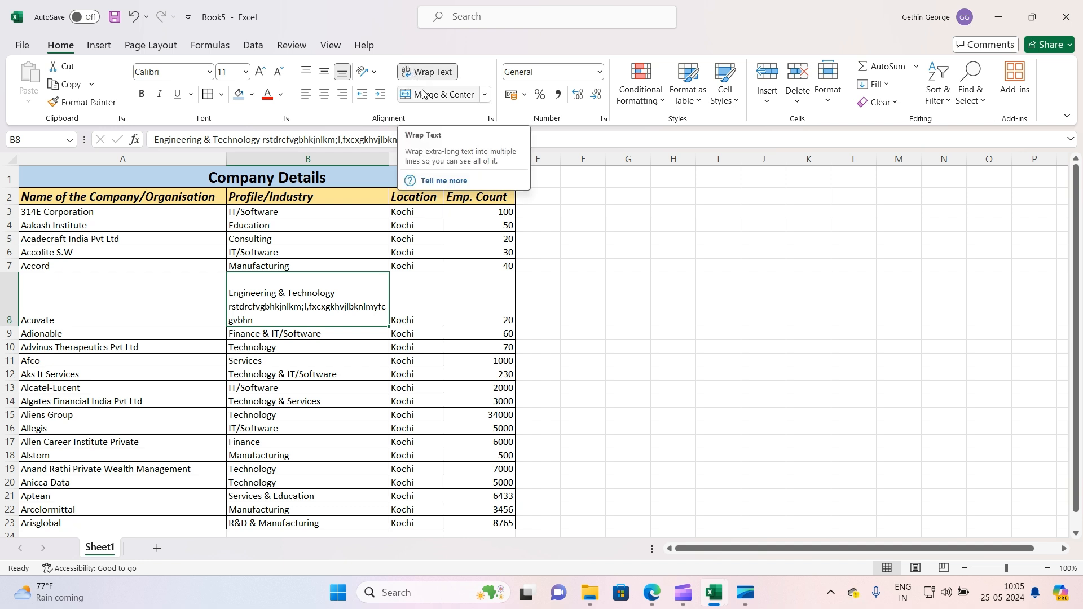
# Unmerge the title cell so Company Details sits left-aligned in A1
pyautogui.click(263, 182)
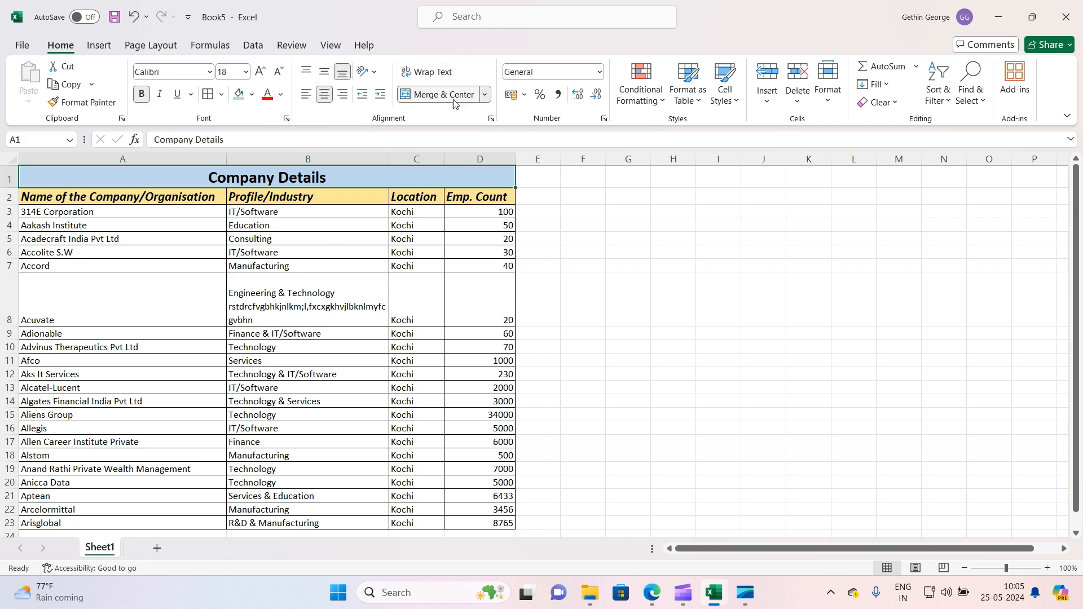
pyautogui.click(430, 96)
pyautogui.click(285, 376)
pyautogui.click(128, 187)
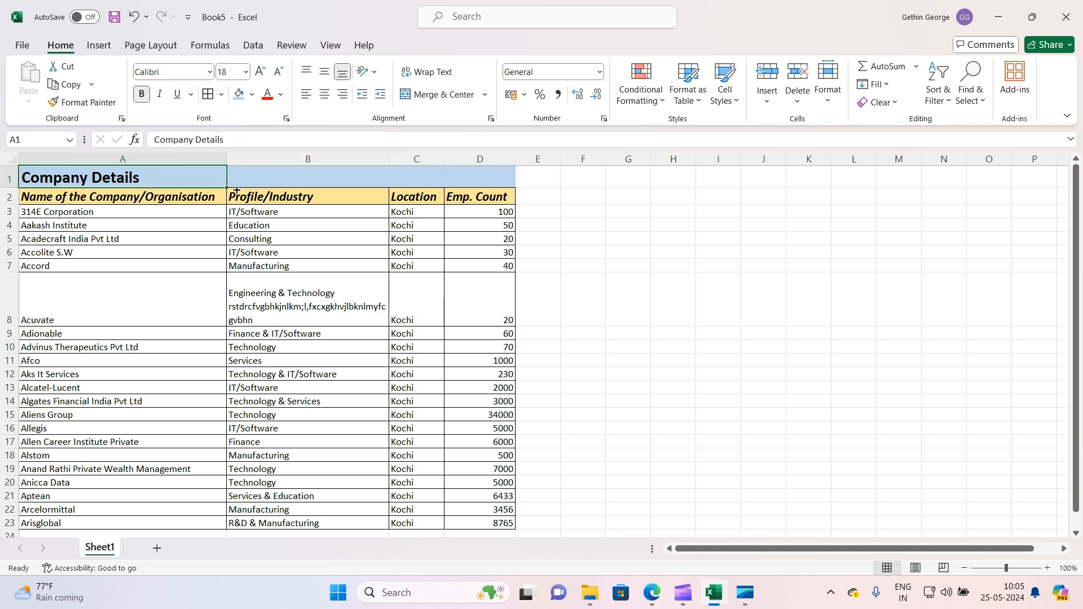
pyautogui.click(266, 177)
pyautogui.click(463, 182)
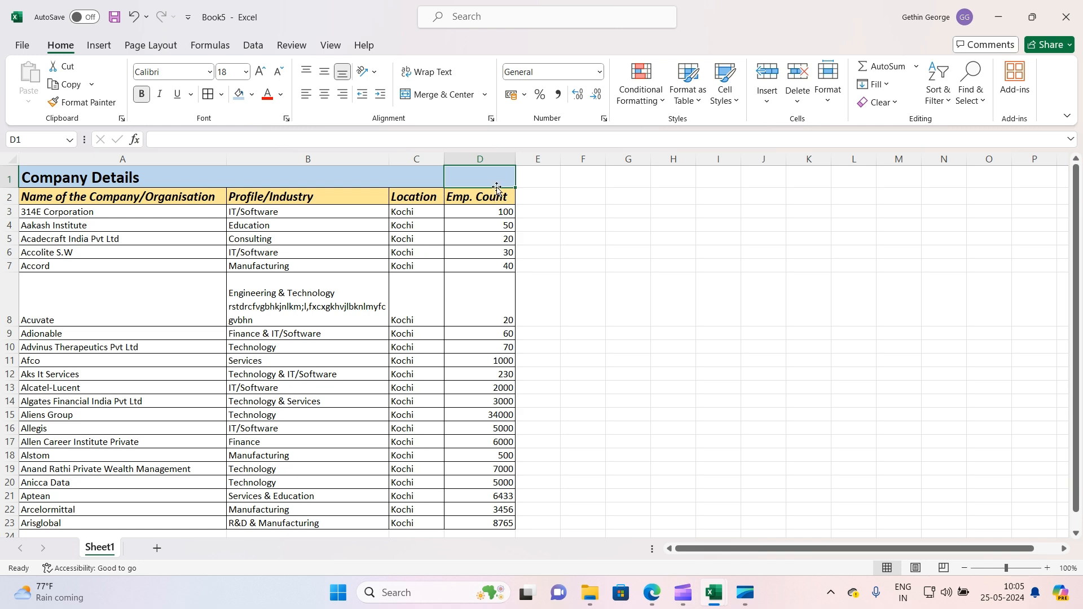
# Copy column D into column G and undo the paste
pyautogui.scroll(-1, 491, 227)
pyautogui.scroll(1, 491, 228)
pyautogui.click(491, 162)
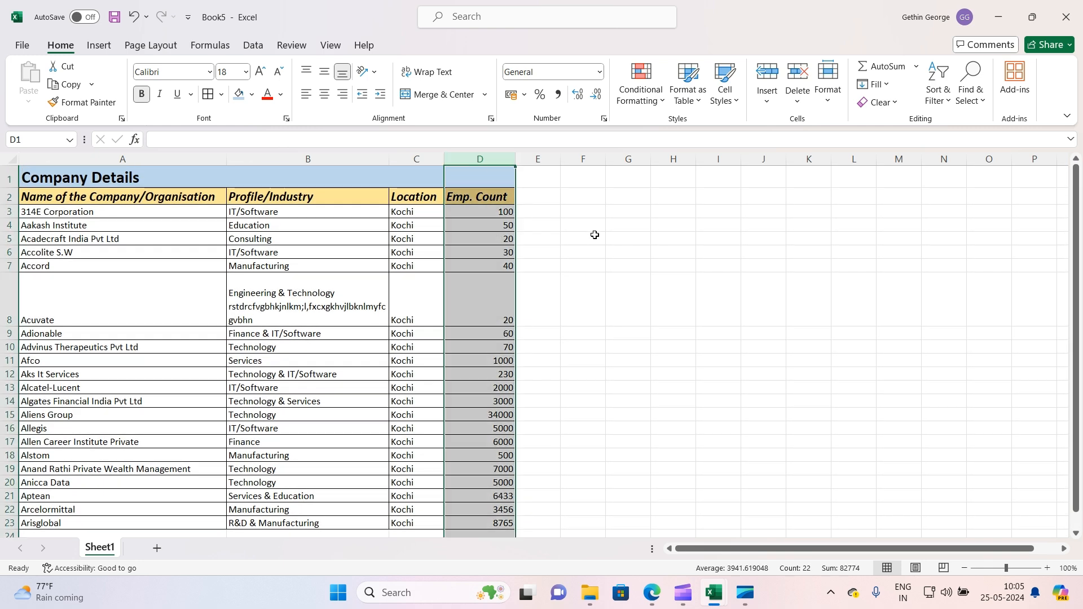
pyautogui.click(713, 593)
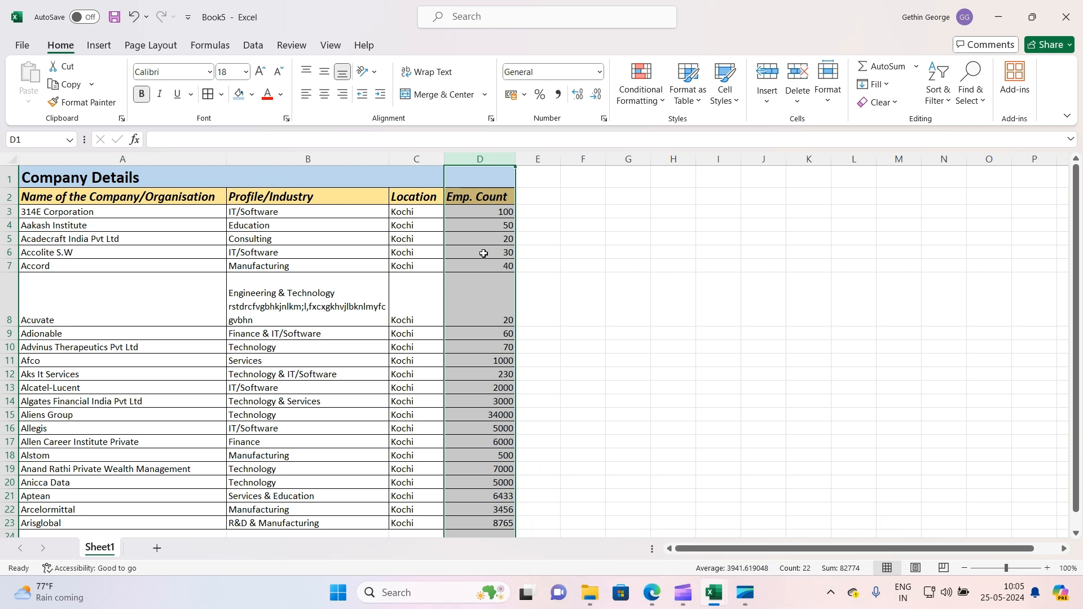
pyautogui.rightClick(488, 252)
pyautogui.press('Escape')
pyautogui.hotkey('ctrl', 'c')
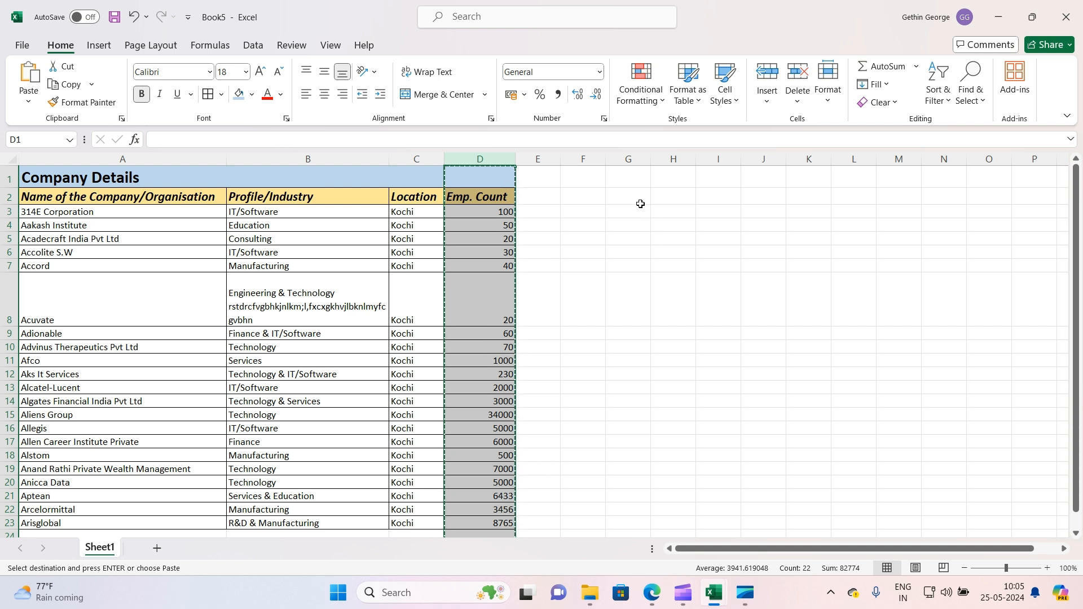
pyautogui.click(624, 179)
pyautogui.hotkey('ctrl', 'v')
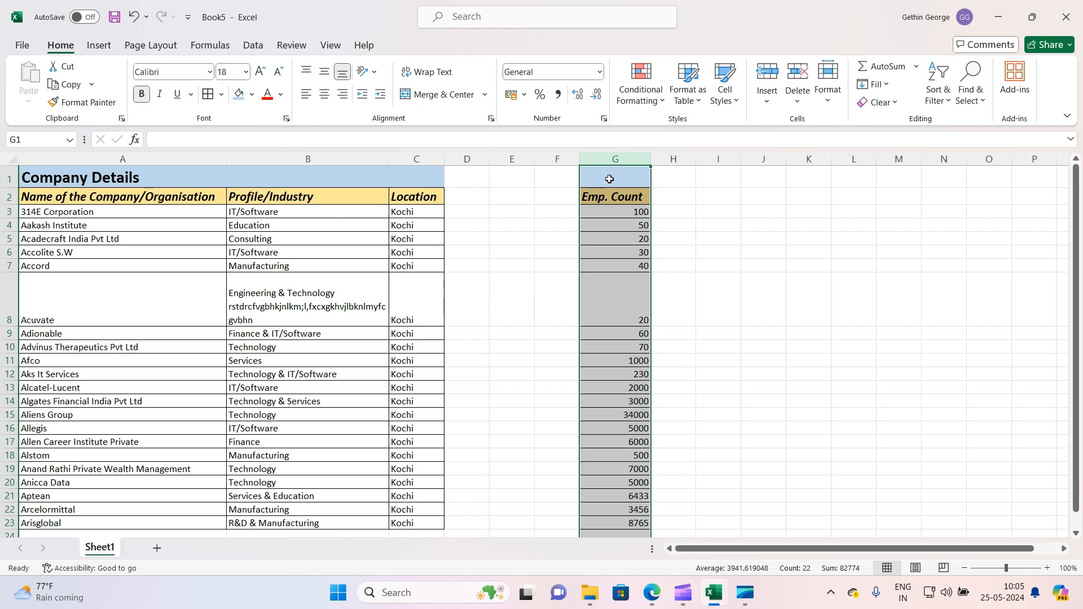
pyautogui.hotkey('ctrl', 'z')
pyautogui.hotkey('ctrl', 'z')
pyautogui.hotkey('ctrl', 'z')
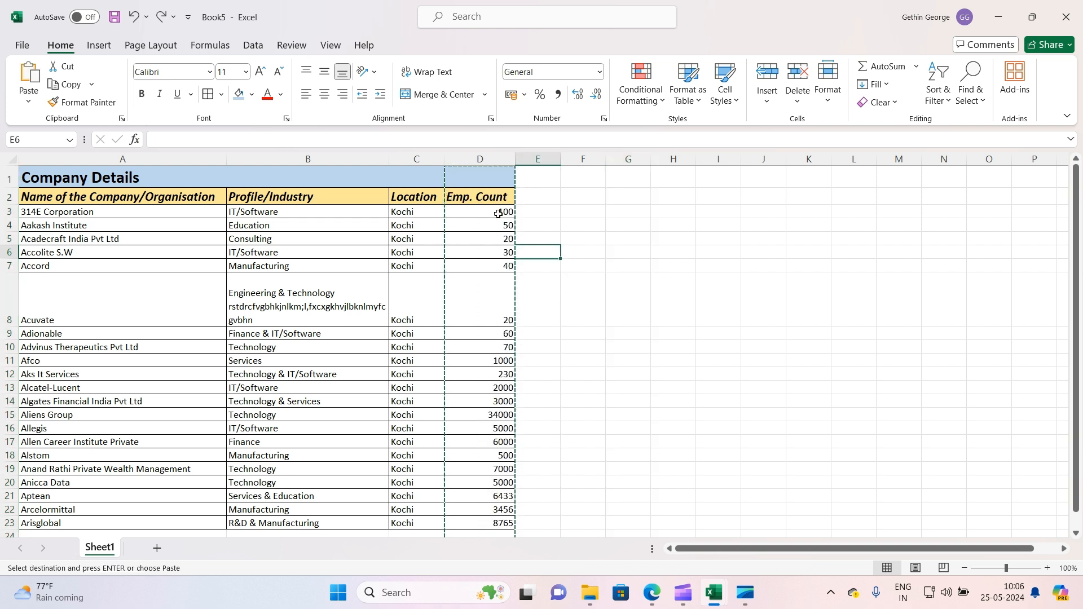
pyautogui.moveTo(494, 196); pyautogui.dragTo(512, 522)
pyautogui.click(499, 496)
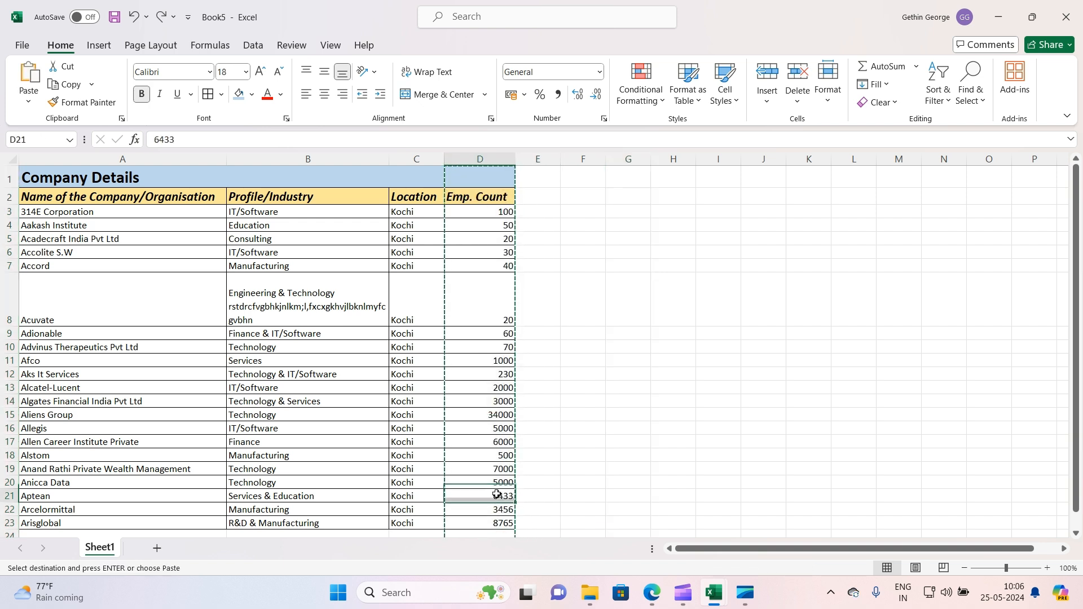
pyautogui.doubleClick(495, 403)
pyautogui.moveTo(479, 178); pyautogui.dragTo(489, 526)
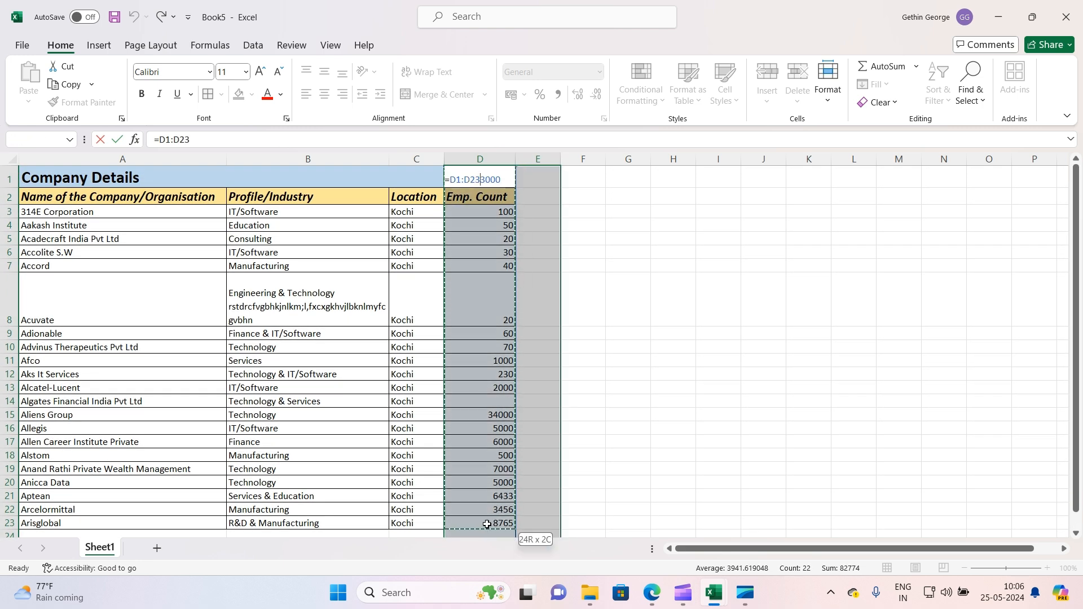
pyautogui.click(581, 266)
pyautogui.scroll(-2, 482, 263)
pyautogui.click(483, 263)
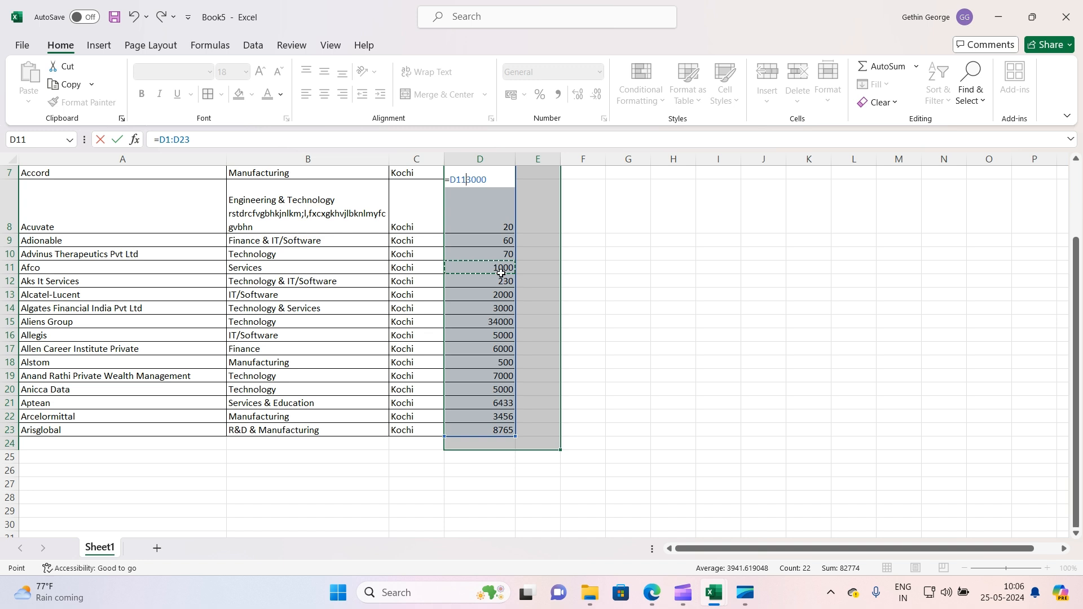
pyautogui.scroll(2, 483, 263)
pyautogui.click(255, 143)
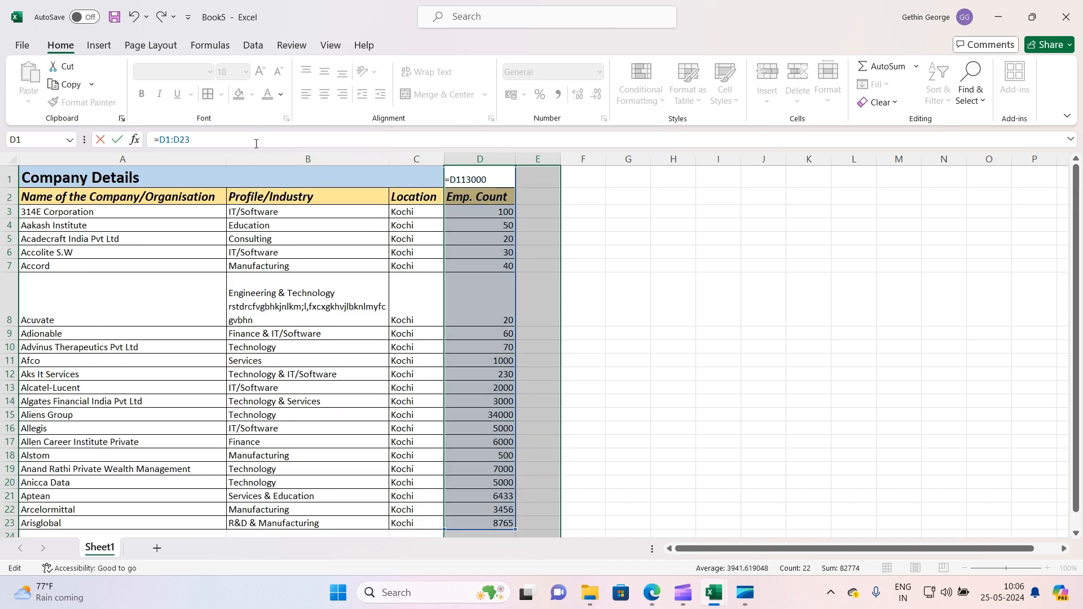
pyautogui.press('BackSpace')
pyautogui.press('BackSpace')
pyautogui.press('BackSpace')
pyautogui.press('BackSpace')
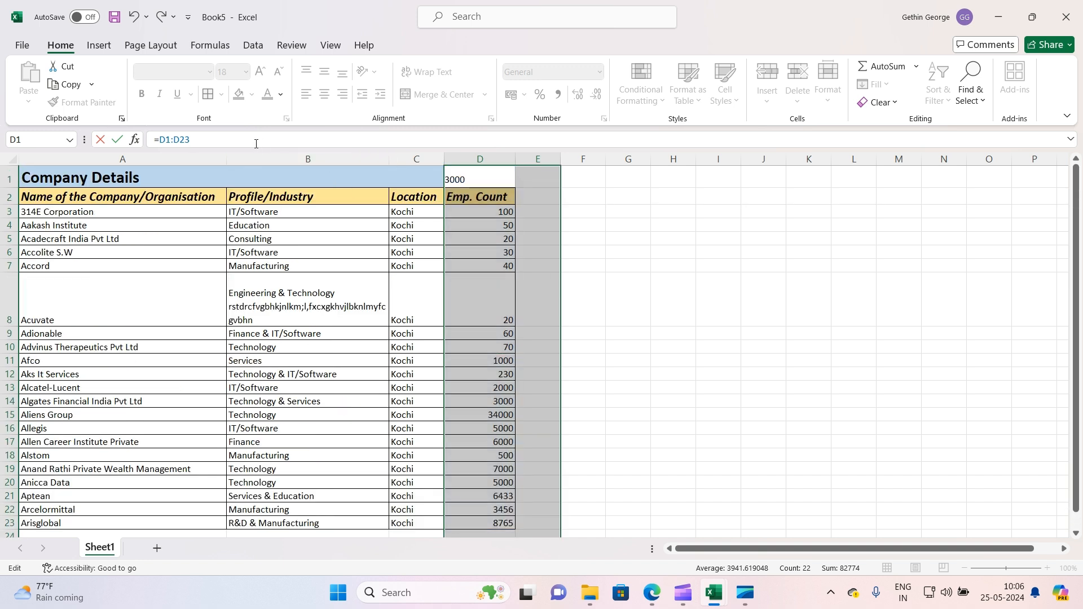
pyautogui.write('=')
pyautogui.click(631, 276)
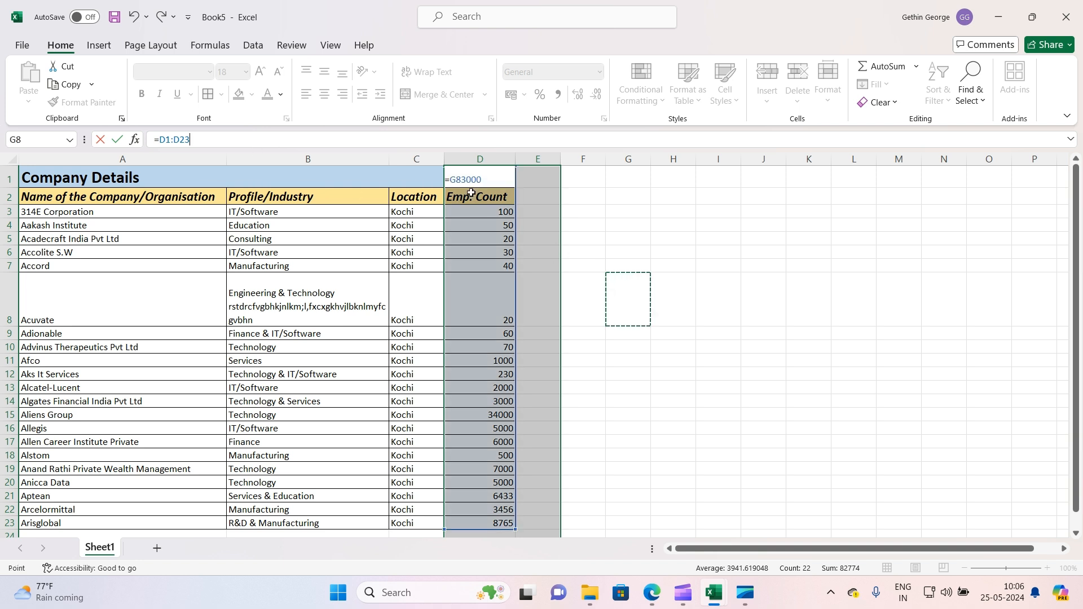
pyautogui.click(462, 178)
pyautogui.tripleClick(463, 178)
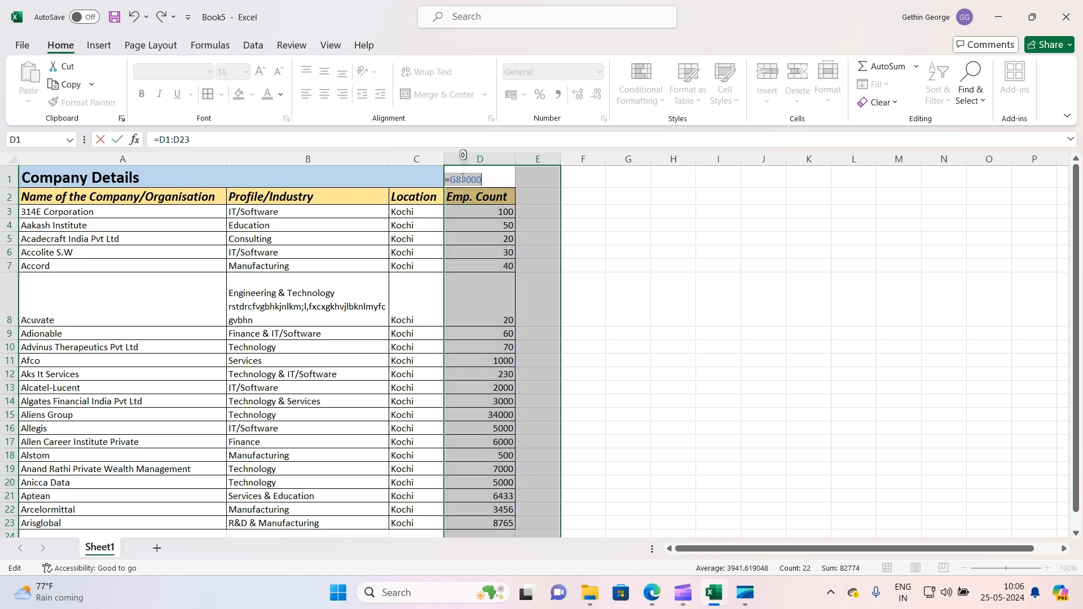
pyautogui.press('BackSpace')
pyautogui.click(523, 221)
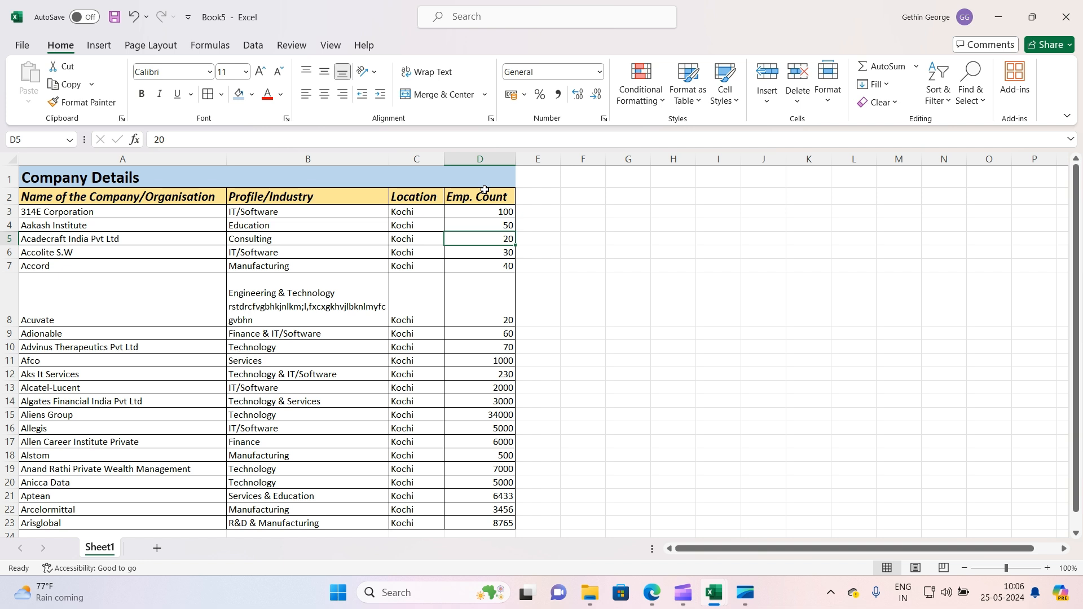
# Move the Emp. Count cells D2:D23 to column G and undo the move
pyautogui.moveTo(478, 195); pyautogui.dragTo(478, 527)
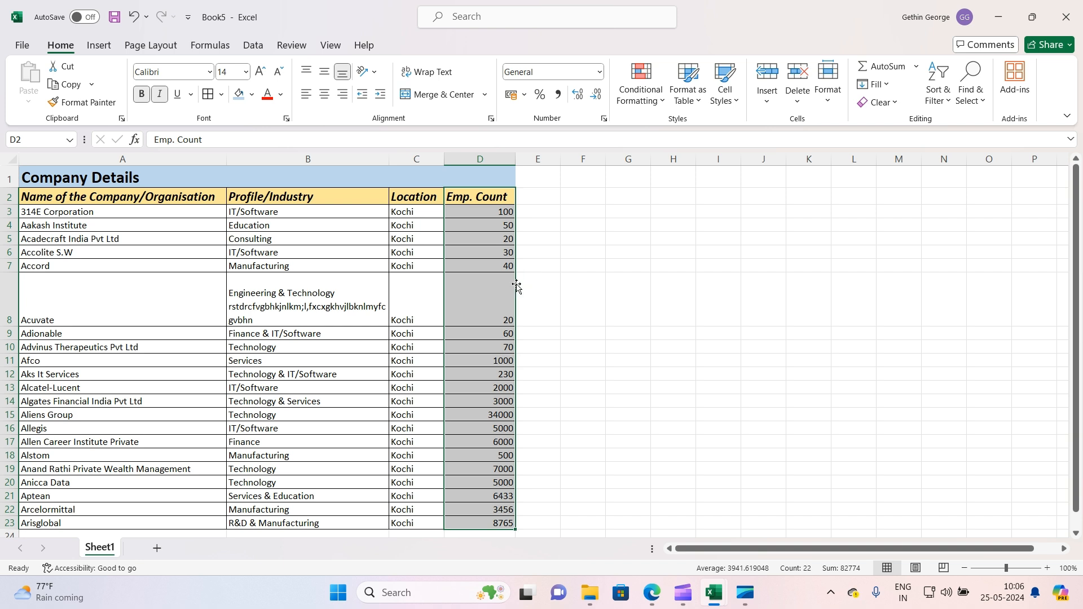
pyautogui.moveTo(517, 287); pyautogui.dragTo(620, 280)
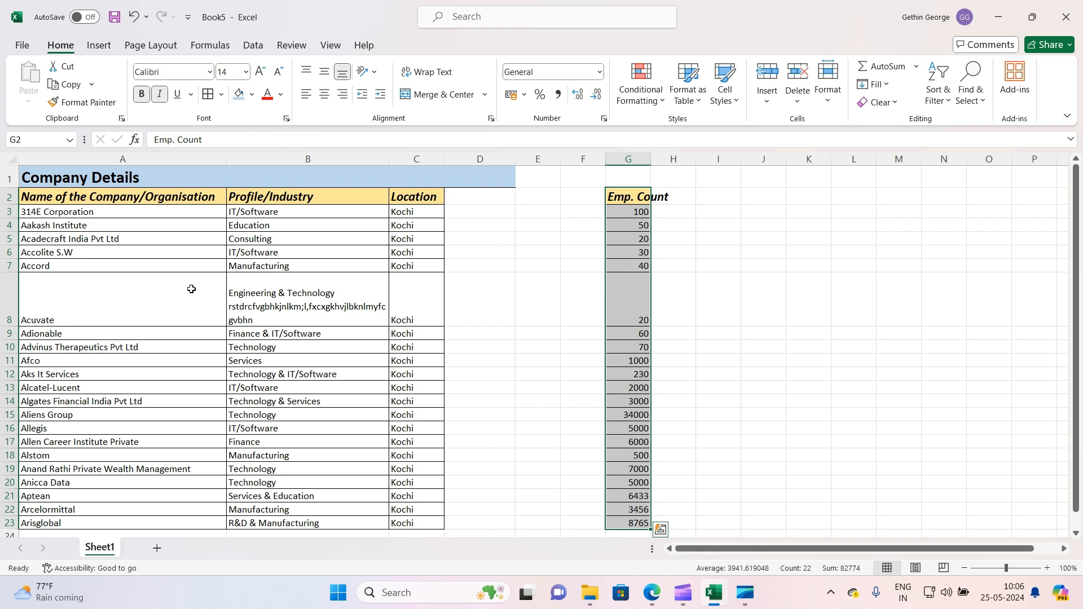
pyautogui.hotkey('ctrl', 'q')
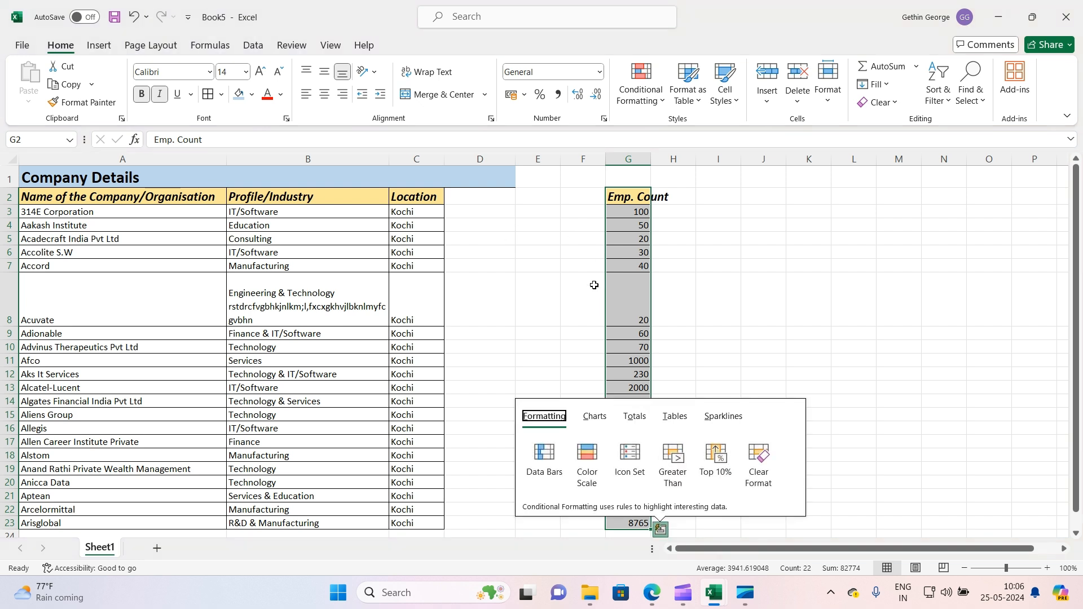
pyautogui.click(541, 308)
pyautogui.hotkey('ctrl', 'z')
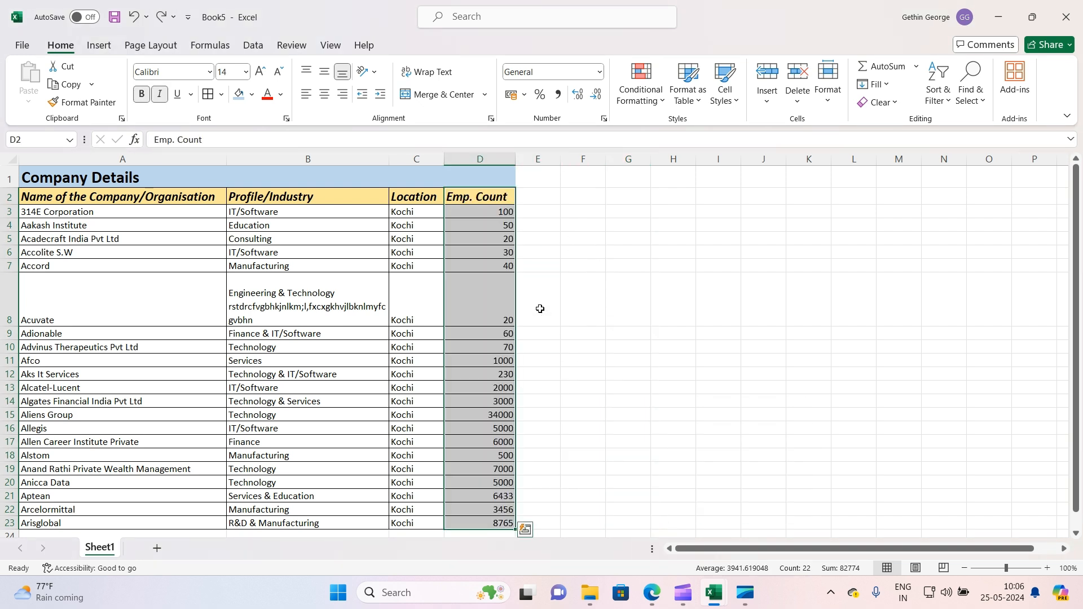
pyautogui.click(564, 213)
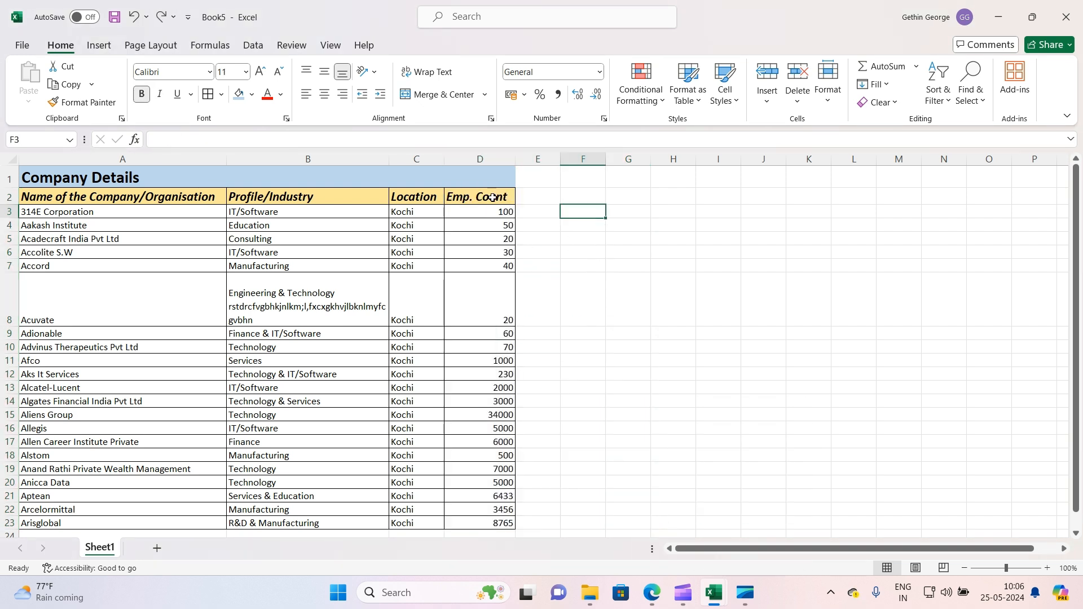
# Copy the Emp. Count cells D2:D23, paste them transposed into row 28 starting at A28, and undo the paste
pyautogui.moveTo(496, 198); pyautogui.dragTo(506, 524)
pyautogui.scroll(-1, 524, 297)
pyautogui.scroll(1, 507, 254)
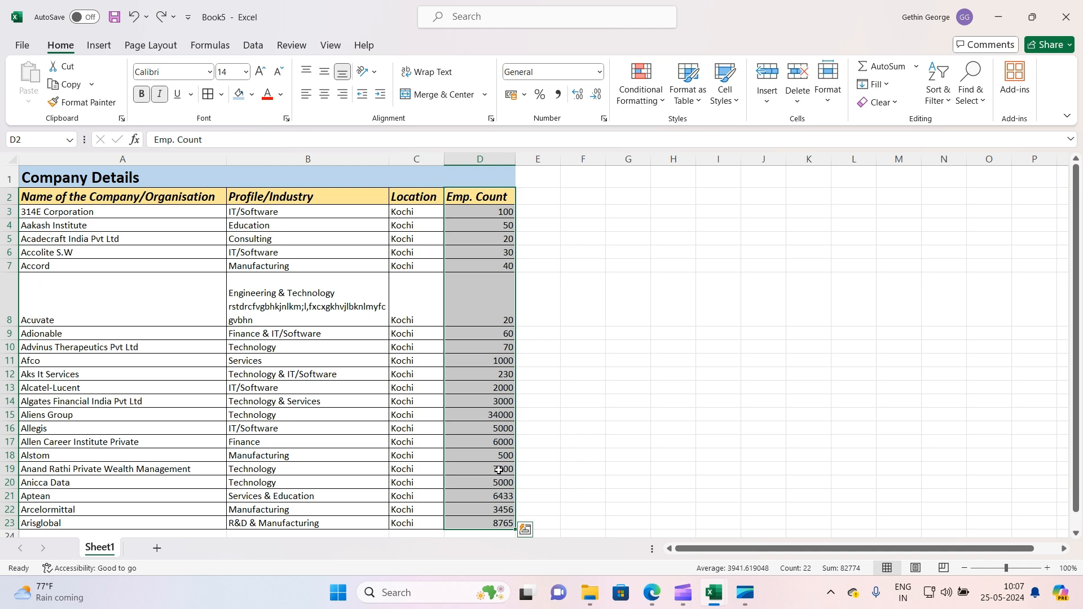
pyautogui.hotkey('ctrl', 'c')
pyautogui.scroll(-3, 469, 245)
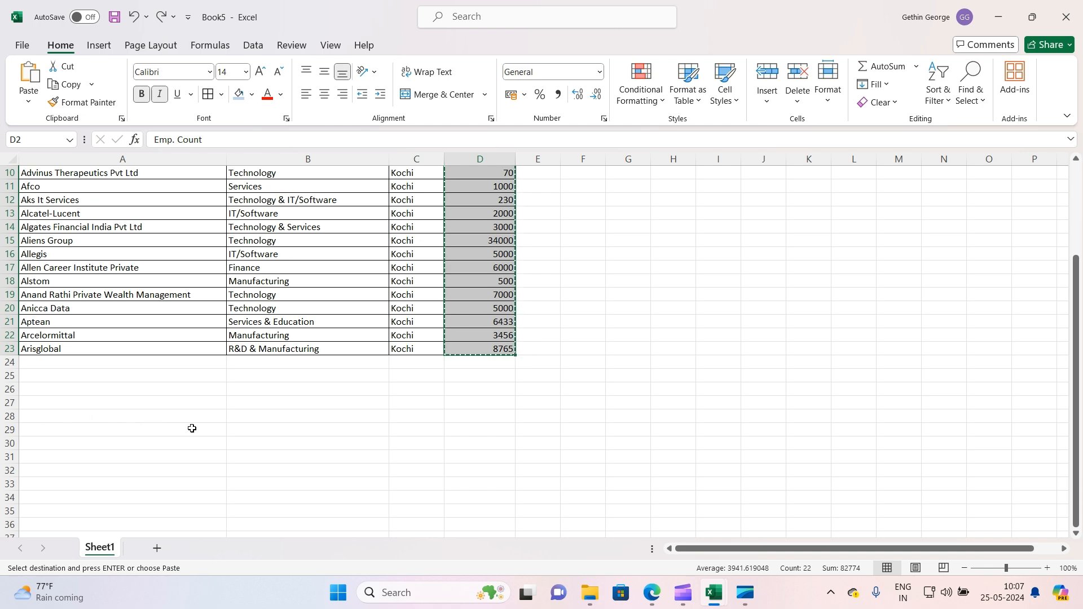
pyautogui.scroll(3, 457, 401)
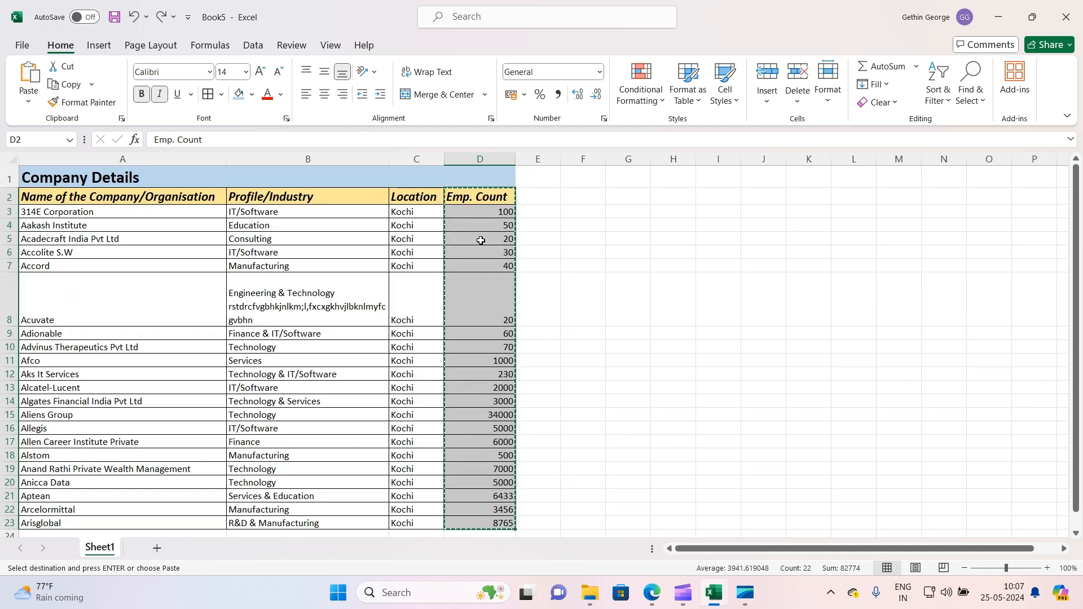
pyautogui.scroll(-3, 541, 256)
pyautogui.scroll(-3, 81, 389)
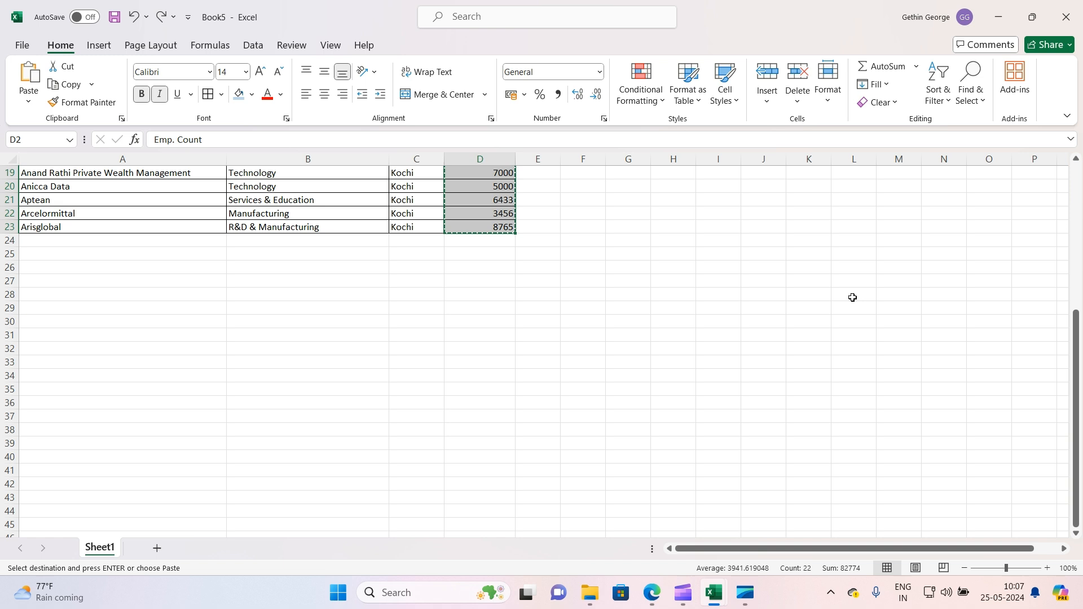
pyautogui.click(49, 293)
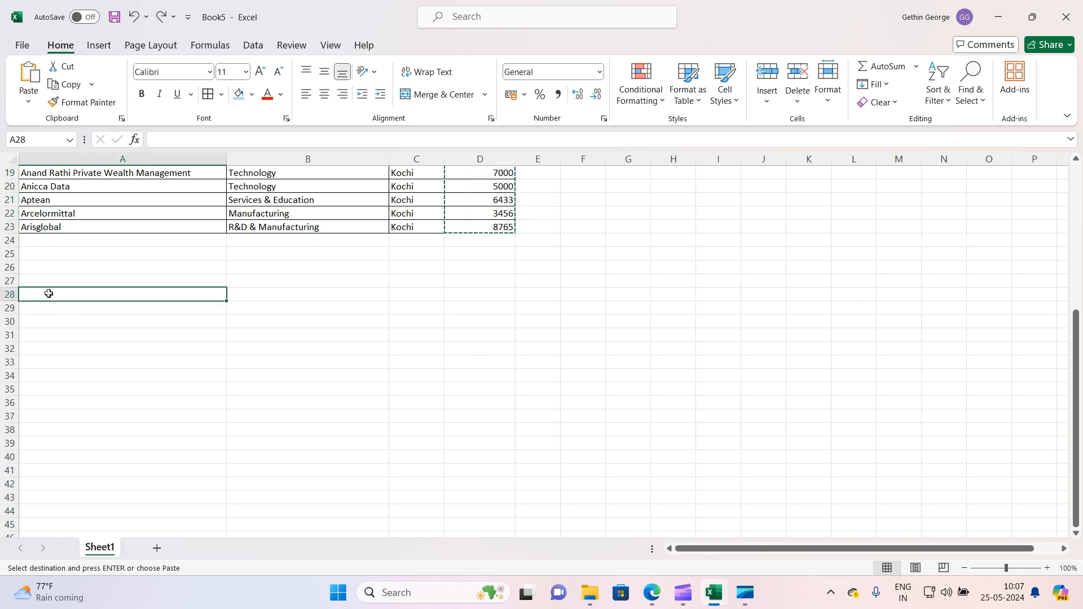
pyautogui.rightClick(49, 294)
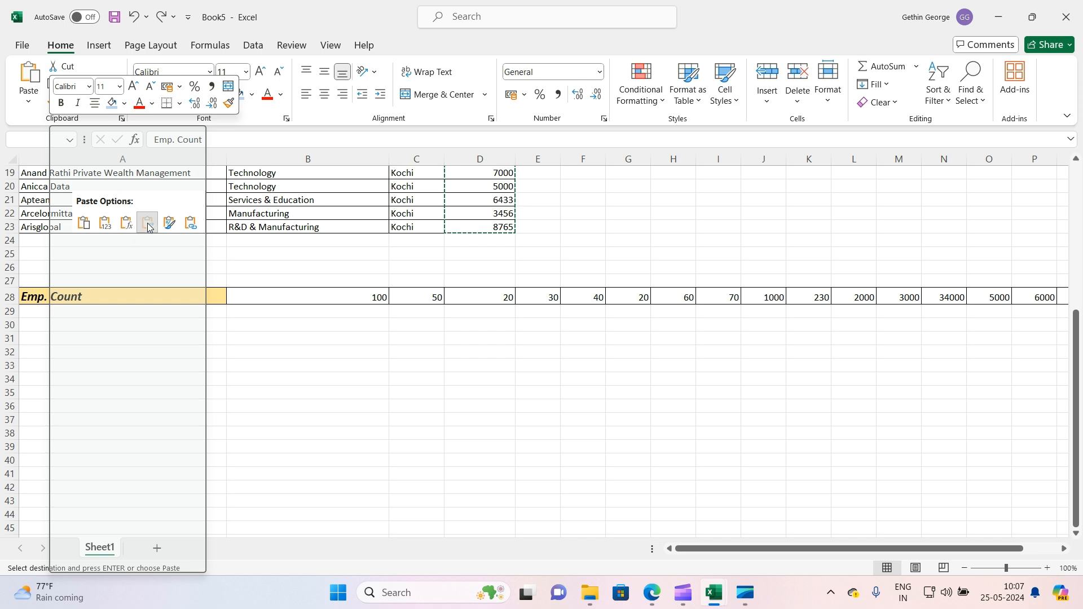
pyautogui.click(148, 225)
pyautogui.moveTo(182, 292); pyautogui.dragTo(936, 294)
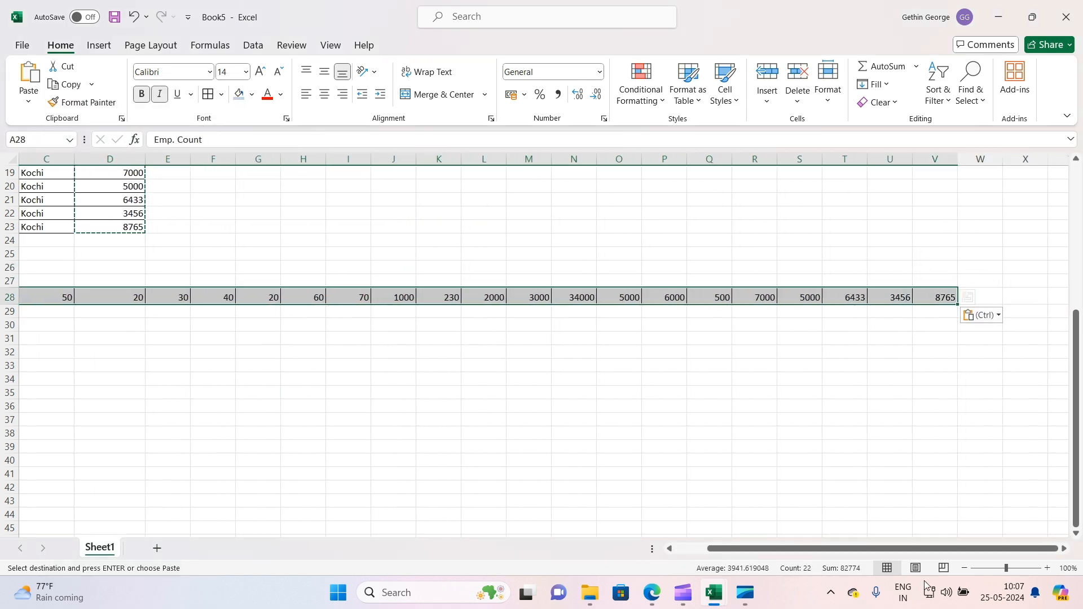
pyautogui.moveTo(844, 551); pyautogui.dragTo(790, 544)
pyautogui.scroll(6, 427, 398)
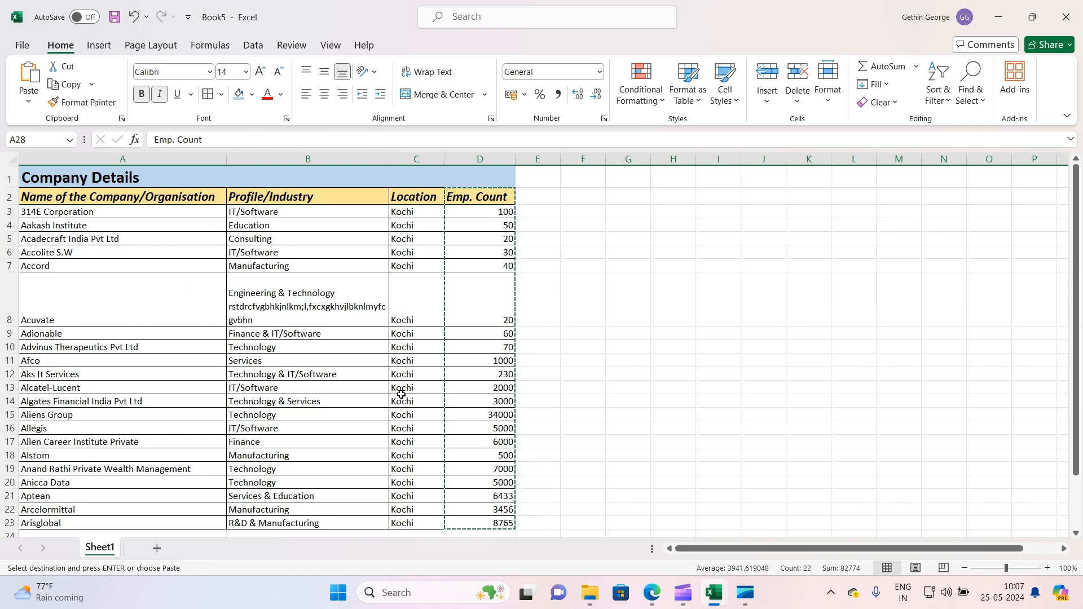
pyautogui.scroll(-4, 528, 248)
pyautogui.scroll(-1, 527, 249)
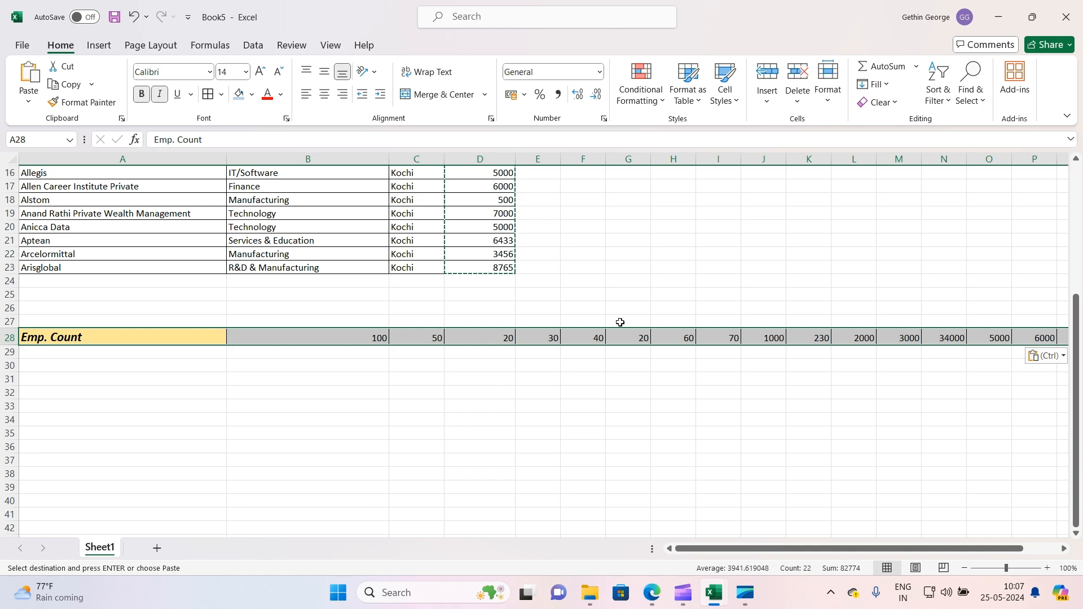
pyautogui.hotkey('ctrl', 'z')
pyautogui.click(304, 429)
pyautogui.scroll(5, 463, 340)
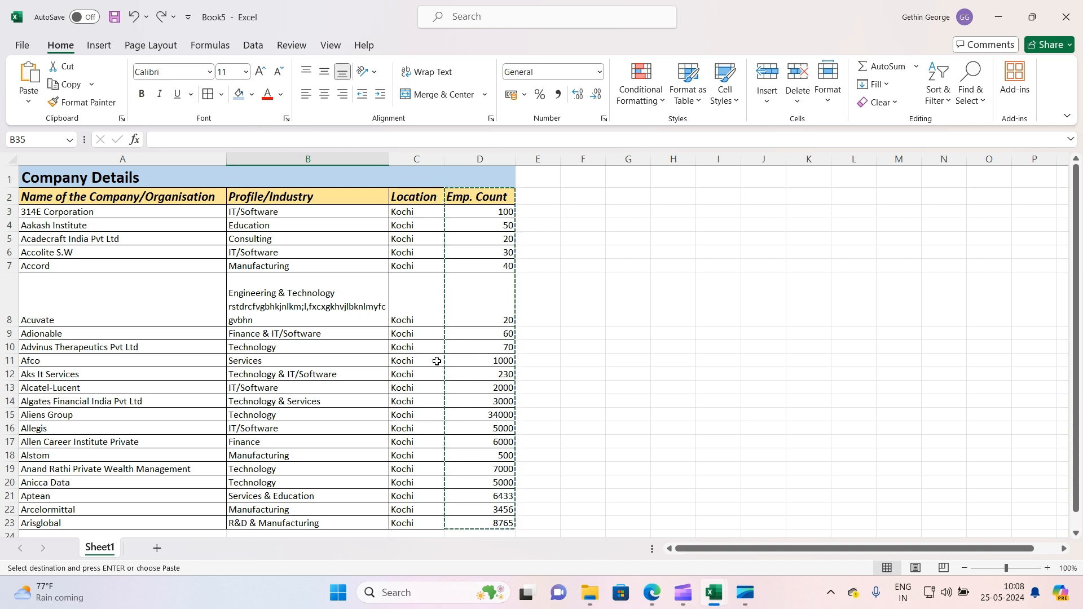
pyautogui.scroll(-1, 437, 361)
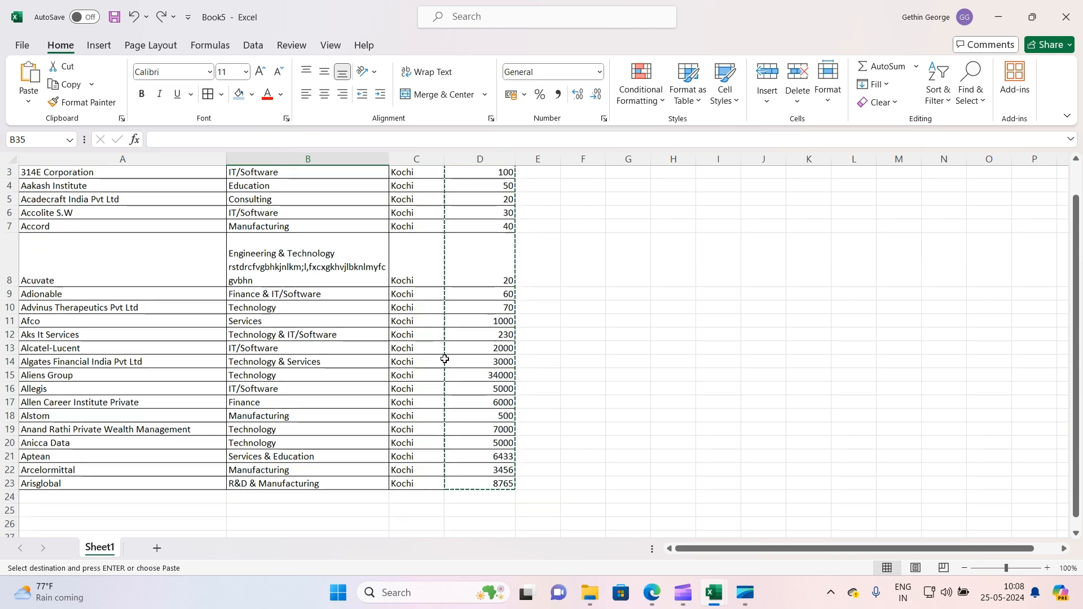
pyautogui.scroll(1, 440, 363)
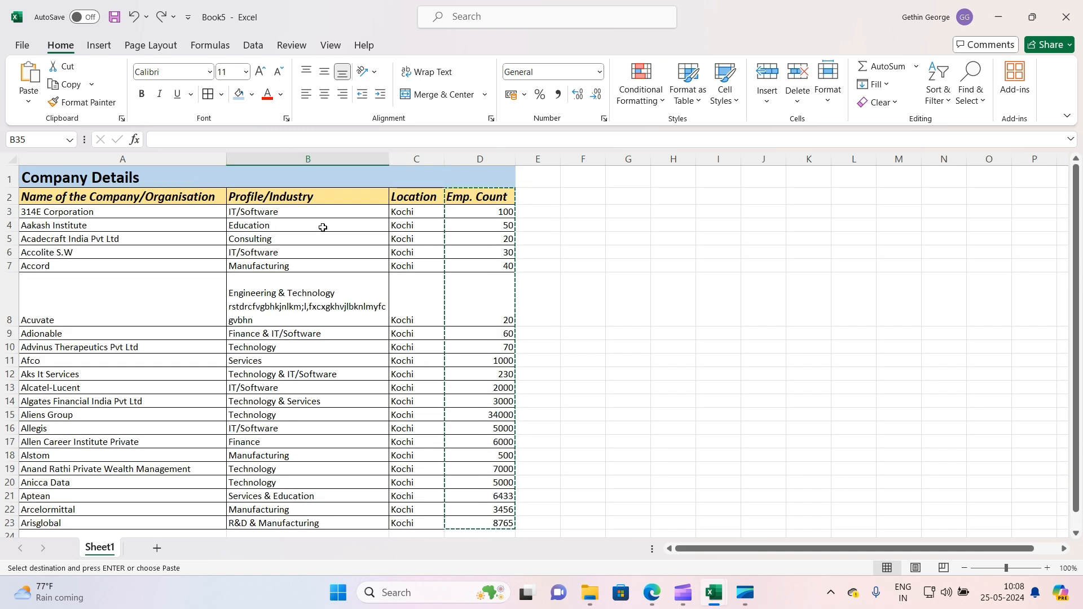
pyautogui.moveTo(206, 195); pyautogui.dragTo(476, 387)
pyautogui.click(478, 277)
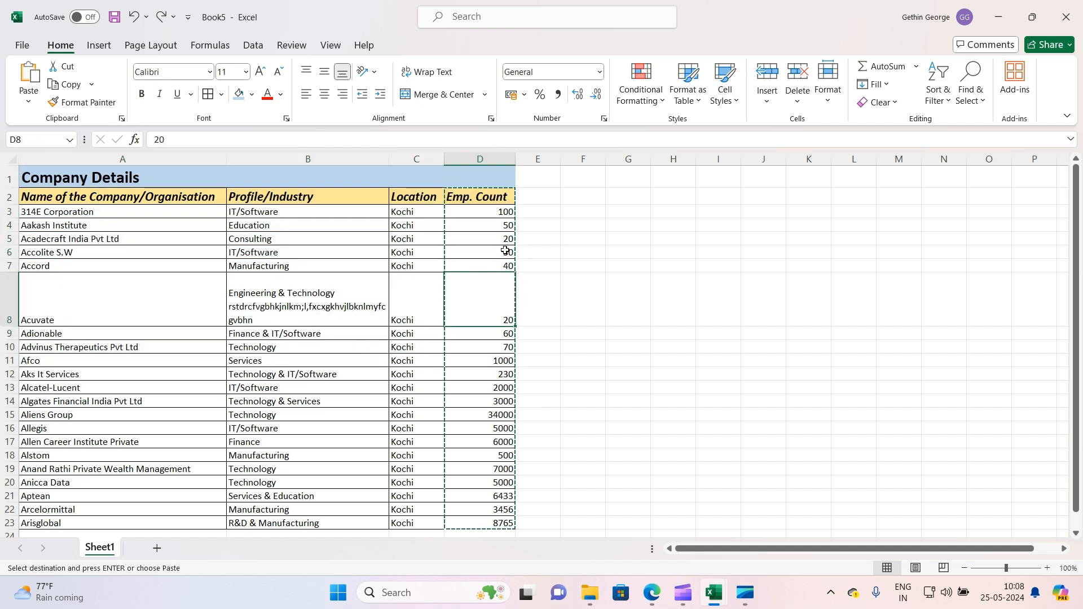
# Enter the serial numbers 1 to 5 in cells E2 to E6
pyautogui.click(540, 194)
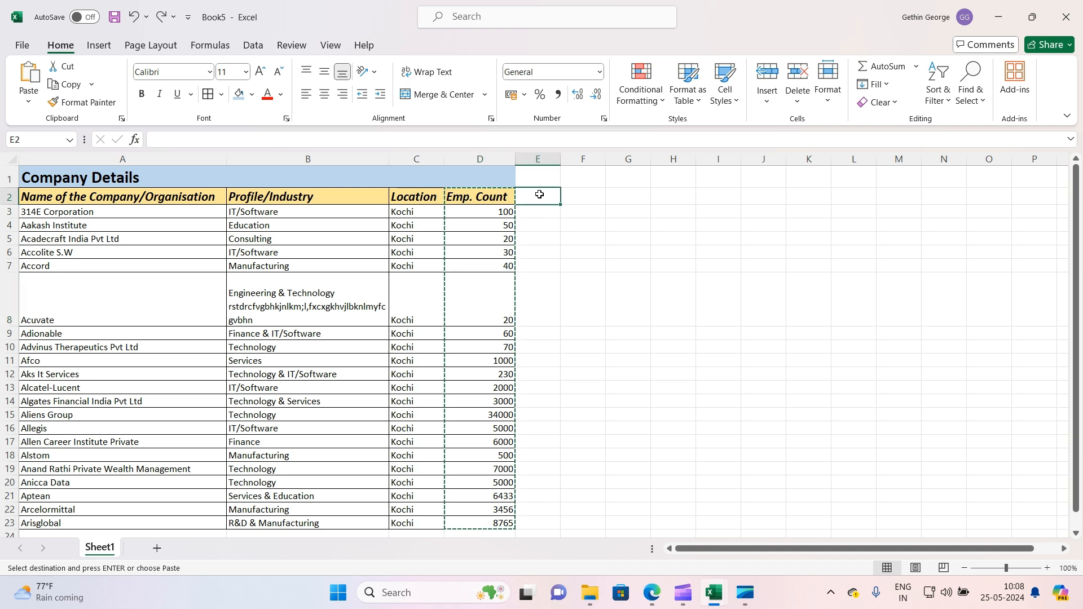
pyautogui.write('1')
pyautogui.press('Return')
pyautogui.write('2')
pyautogui.press('Return')
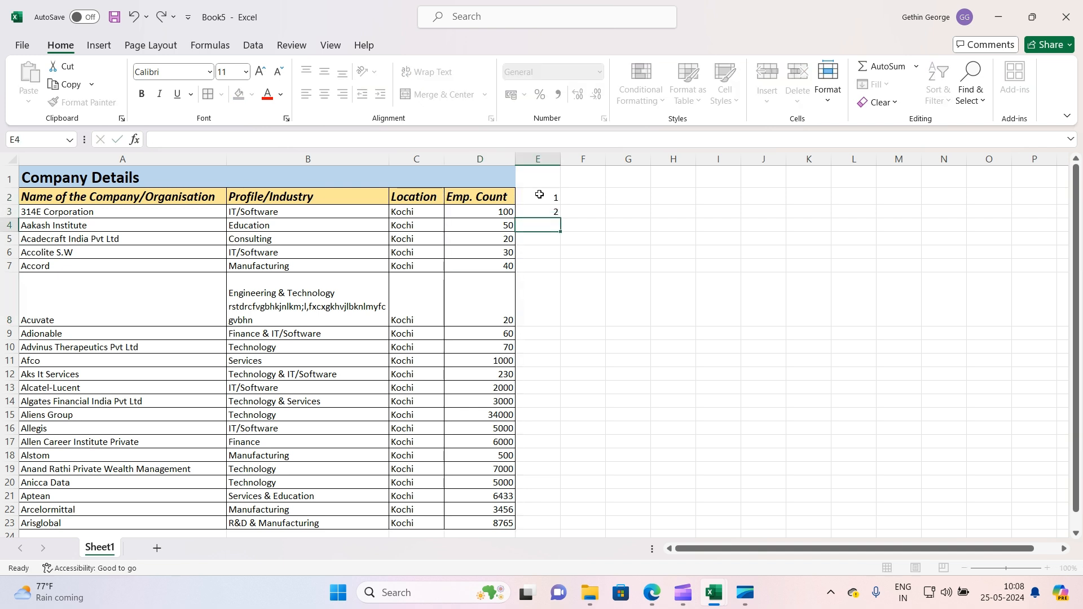
pyautogui.write('3')
pyautogui.press('Return')
pyautogui.write('4')
pyautogui.press('Return')
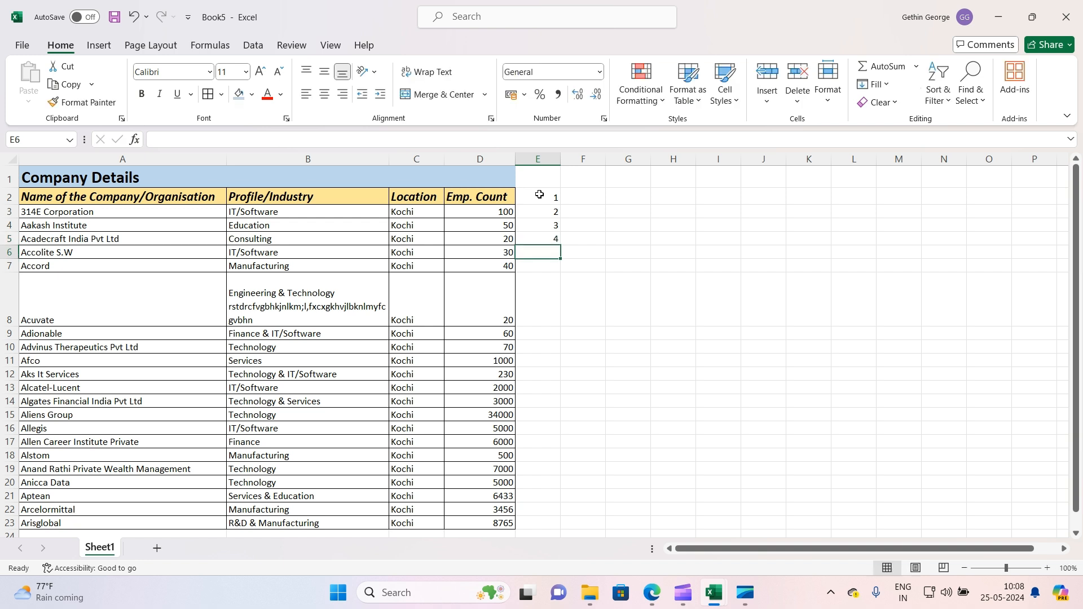
pyautogui.write('4')
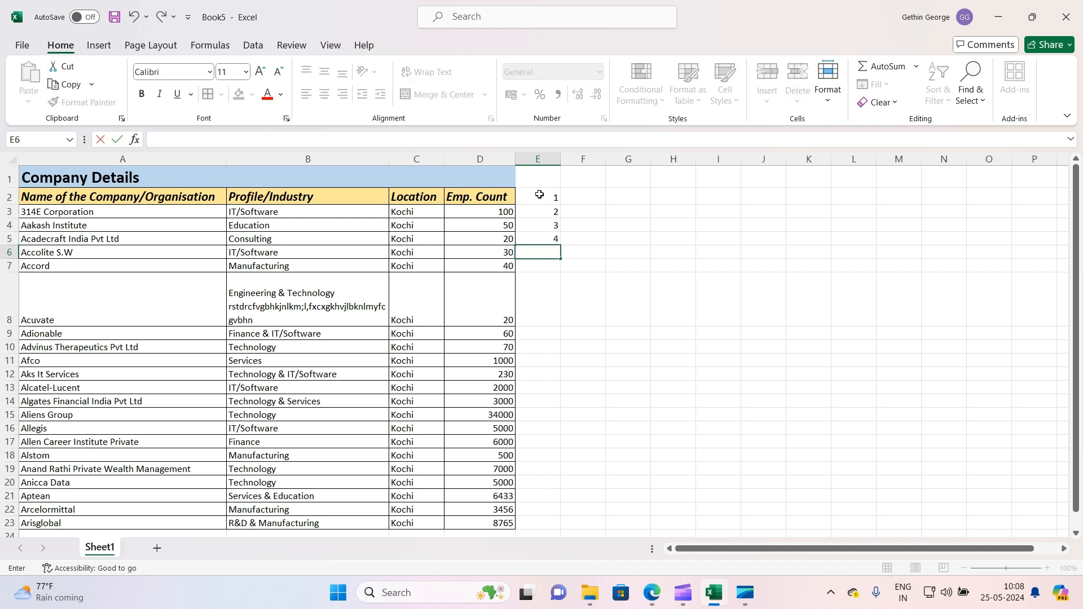
pyautogui.write('5')
pyautogui.press('Return')
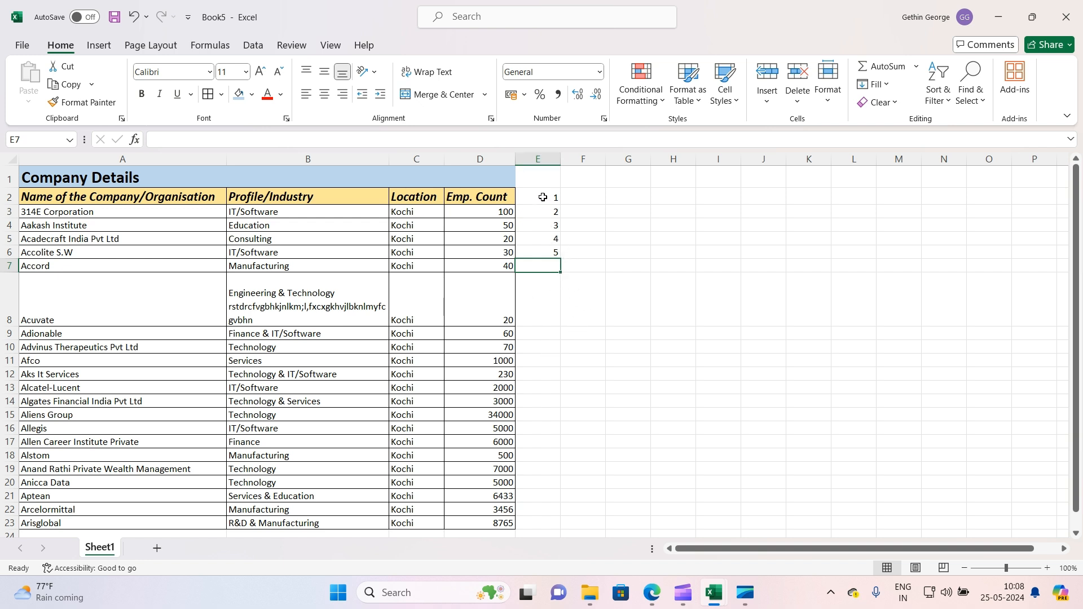
# Fill the numbering down column E to the end of the list and undo the fill
pyautogui.moveTo(546, 197); pyautogui.dragTo(570, 560)
pyautogui.scroll(1, 604, 403)
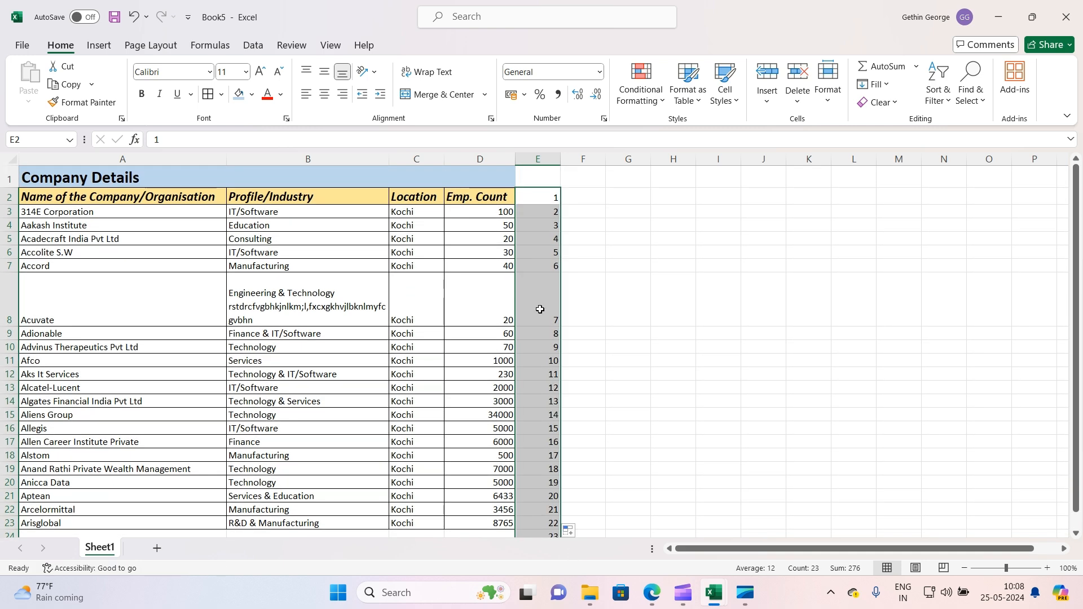
pyautogui.scroll(-2, 540, 339)
pyautogui.scroll(-2, 540, 364)
pyautogui.scroll(4, 541, 367)
pyautogui.hotkey('ctrl', 'z')
pyautogui.click(553, 342)
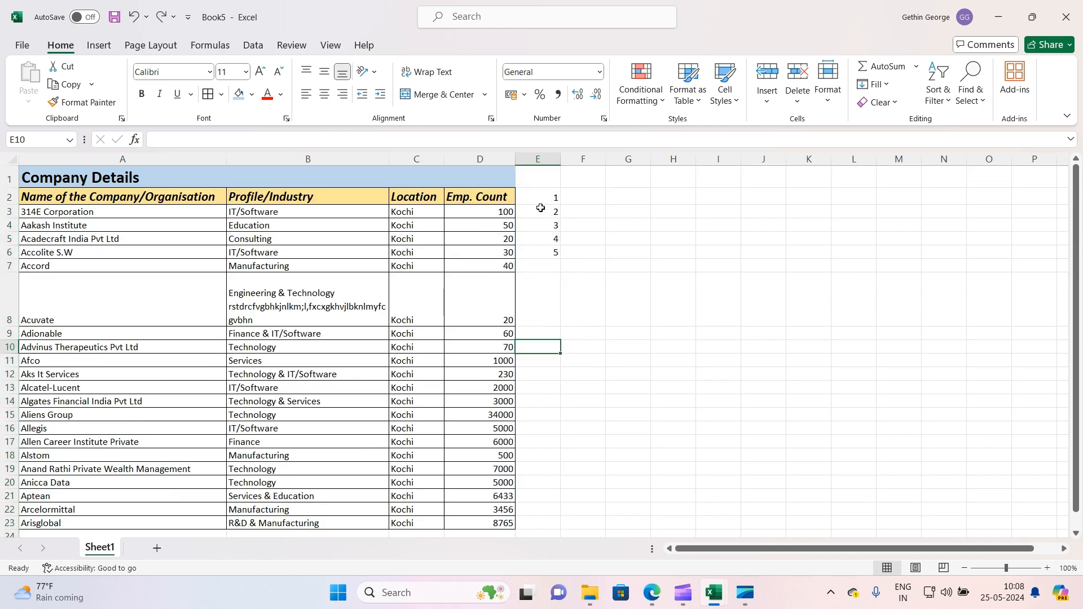
# AutoFill the series from E2:E6 down to row 24, then clear all the numbers in column E
pyautogui.moveTo(546, 197); pyautogui.dragTo(553, 254)
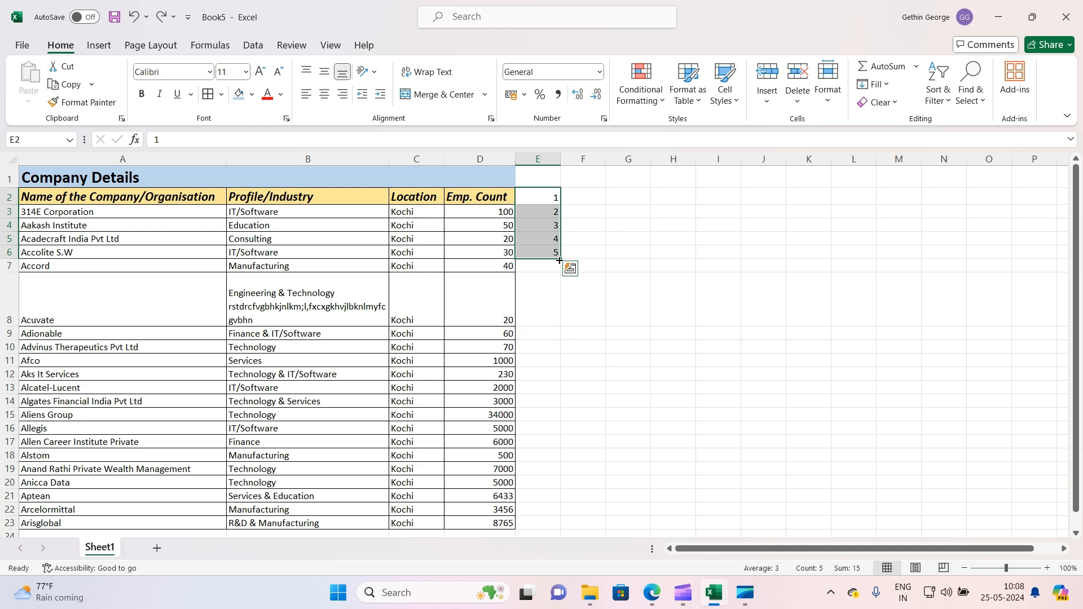
pyautogui.moveTo(559, 260); pyautogui.dragTo(564, 567)
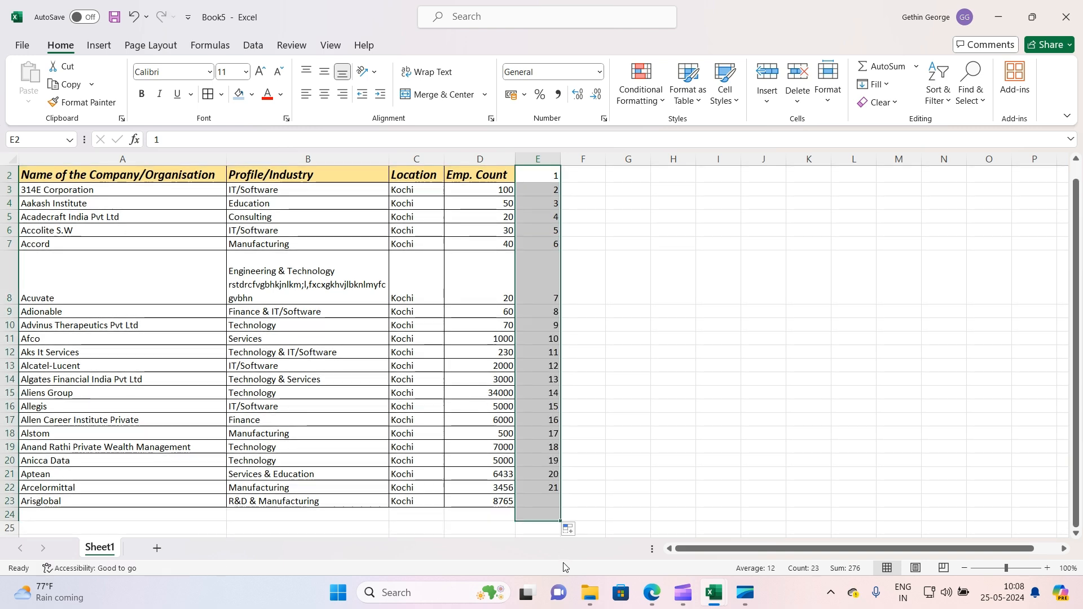
pyautogui.scroll(1, 624, 379)
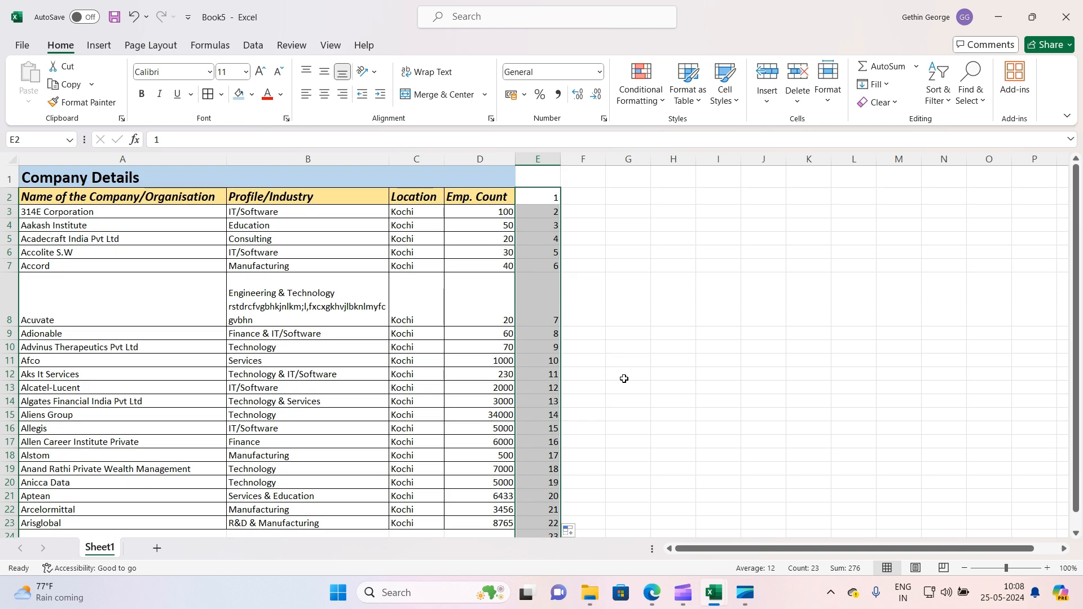
pyautogui.press('Delete')
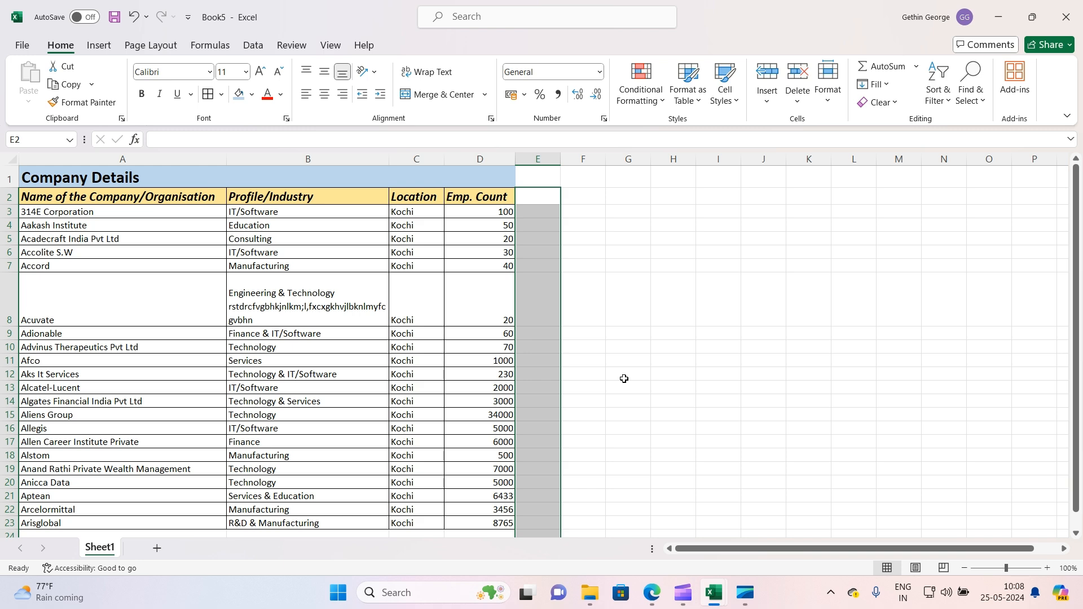
pyautogui.click(687, 601)
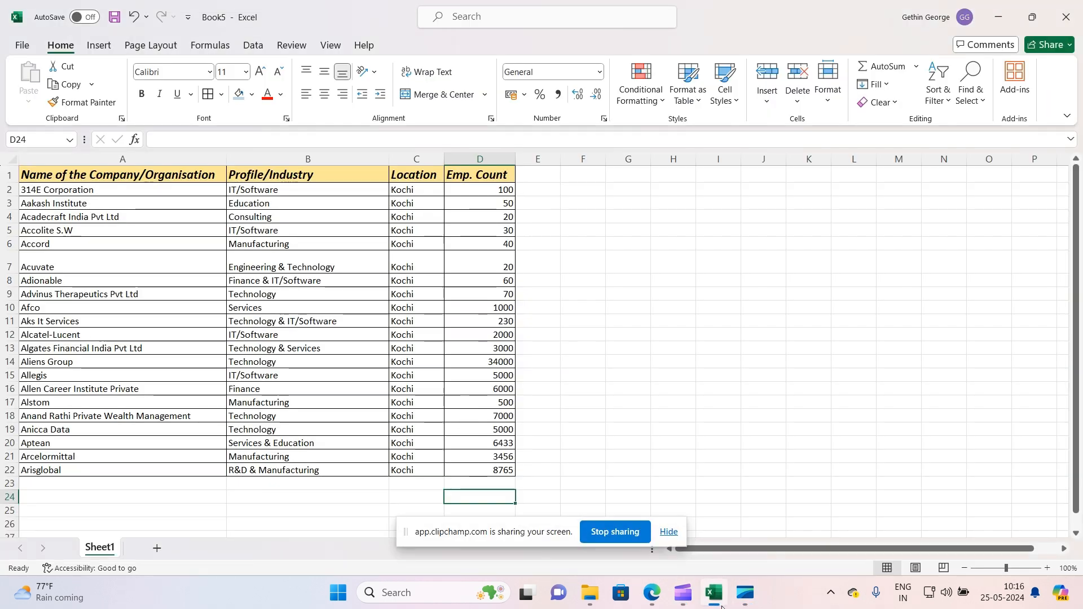
pyautogui.click(714, 592)
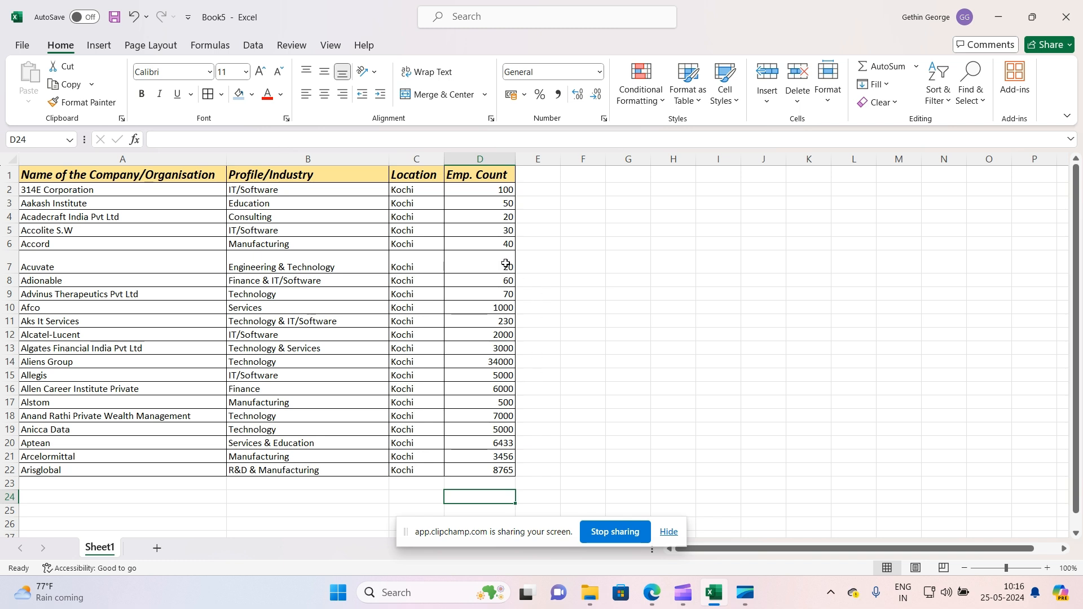
pyautogui.click(545, 204)
pyautogui.moveTo(546, 216); pyautogui.dragTo(548, 230)
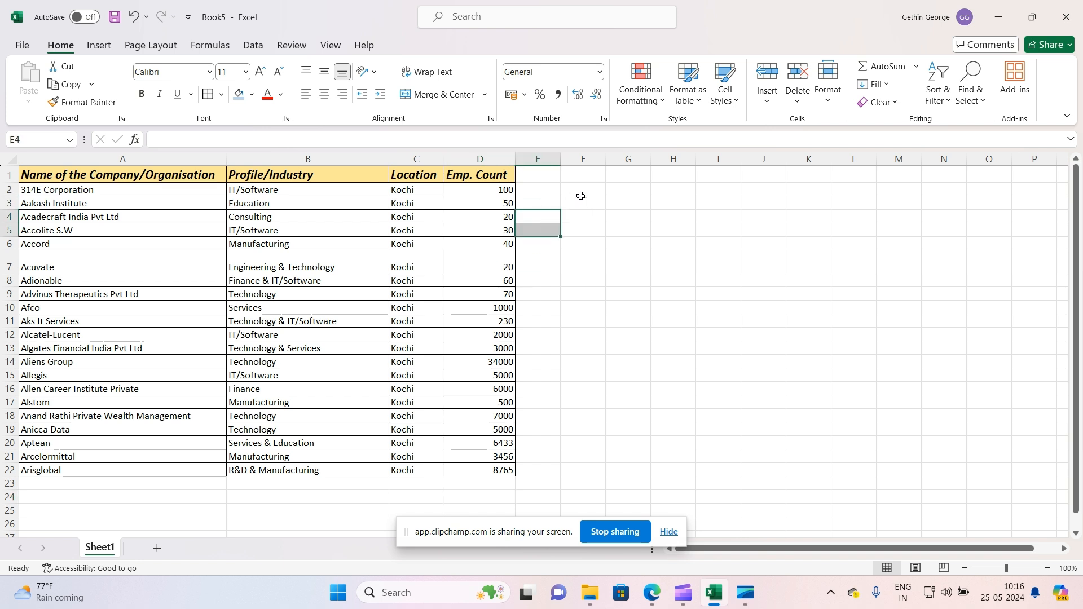
pyautogui.click(542, 201)
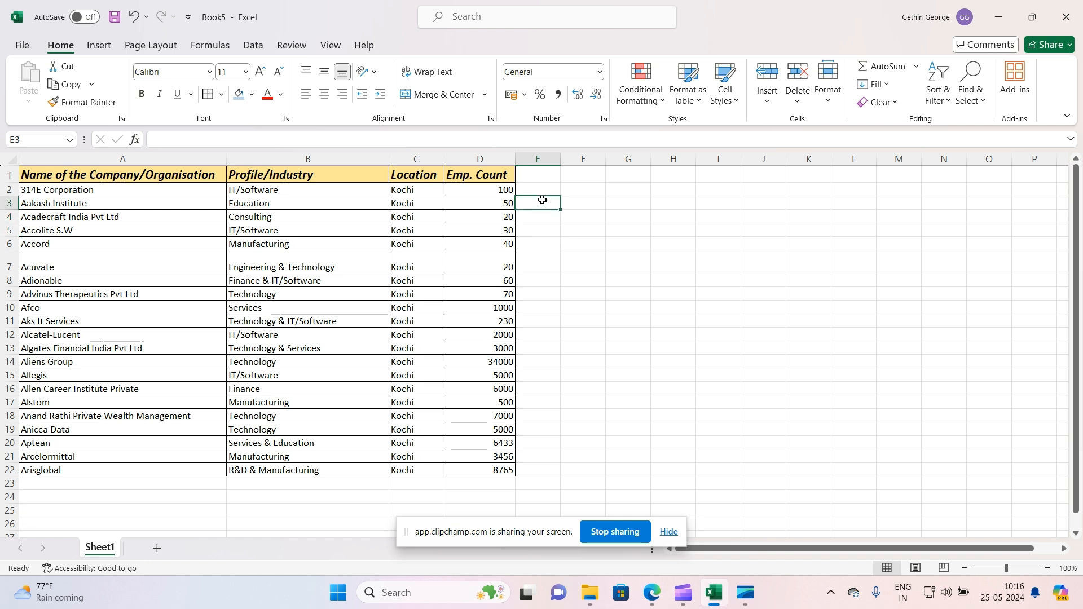
pyautogui.moveTo(498, 191); pyautogui.dragTo(500, 226)
pyautogui.click(496, 243)
pyautogui.click(571, 252)
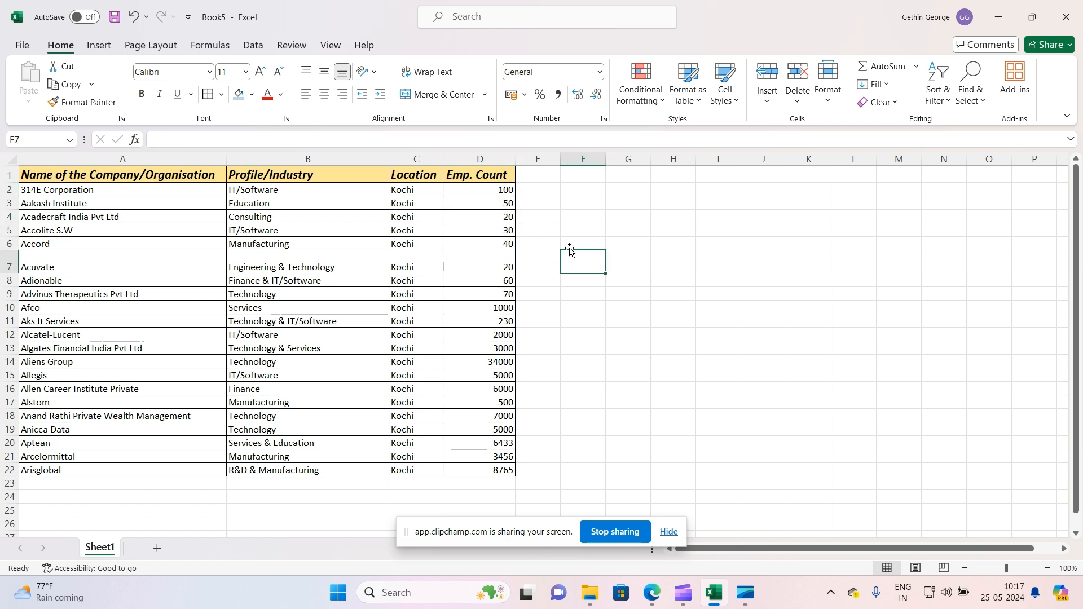
# Enter a formula in E2 that adds the employee counts in D2, D3 and D4
pyautogui.click(539, 188)
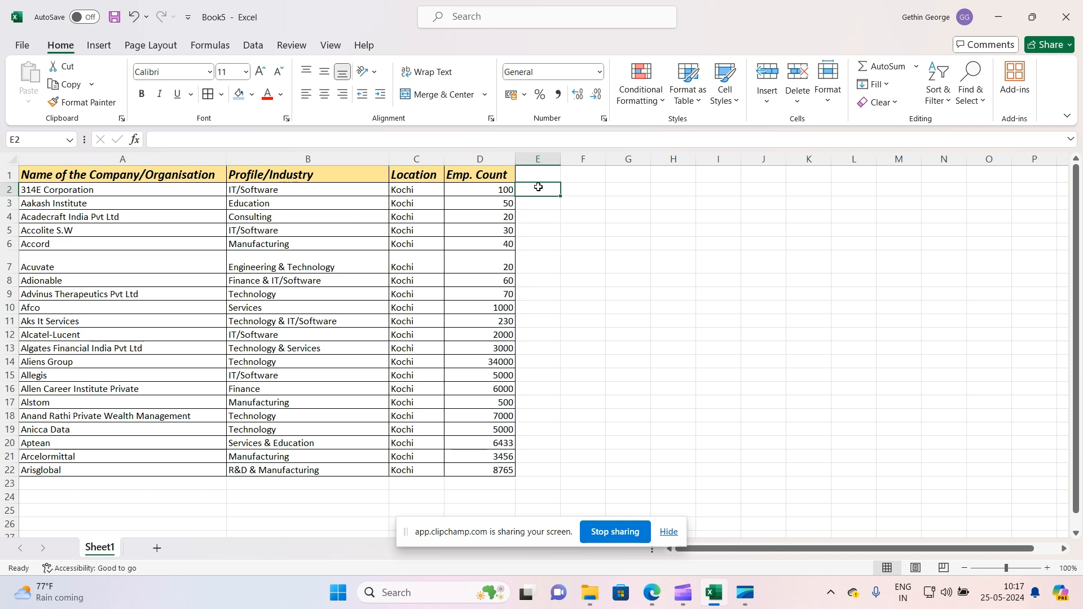
pyautogui.write('=')
pyautogui.click(499, 188)
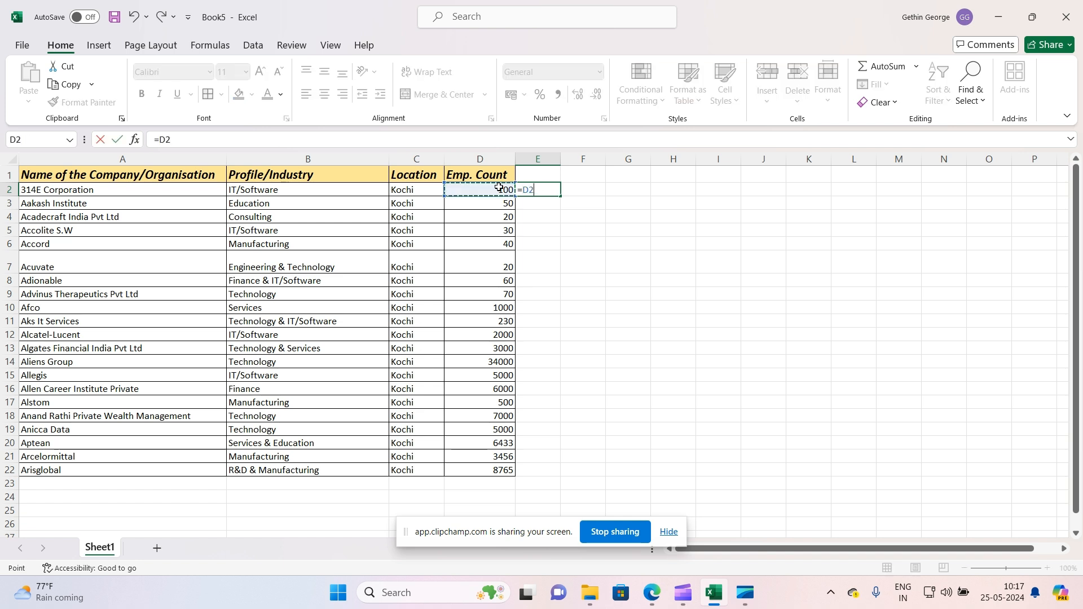
pyautogui.write('+')
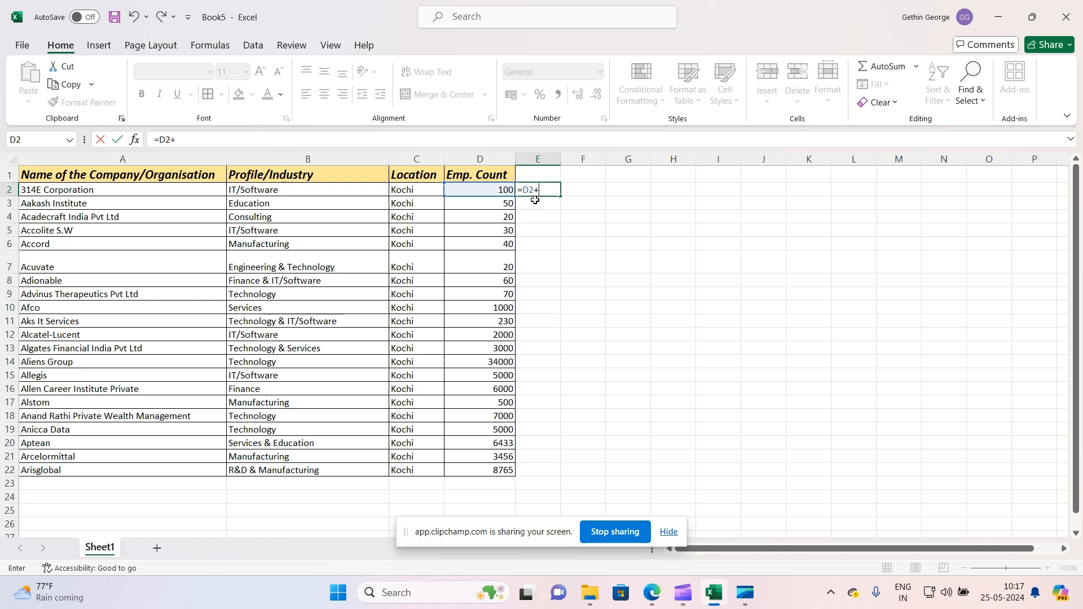
pyautogui.click(502, 202)
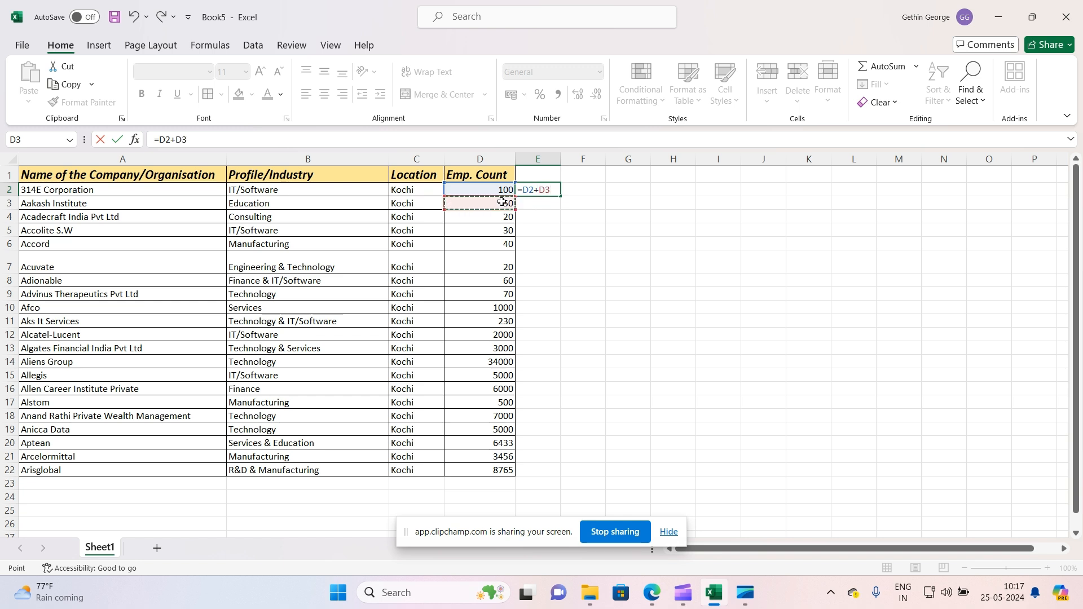
pyautogui.write('+')
pyautogui.click(483, 216)
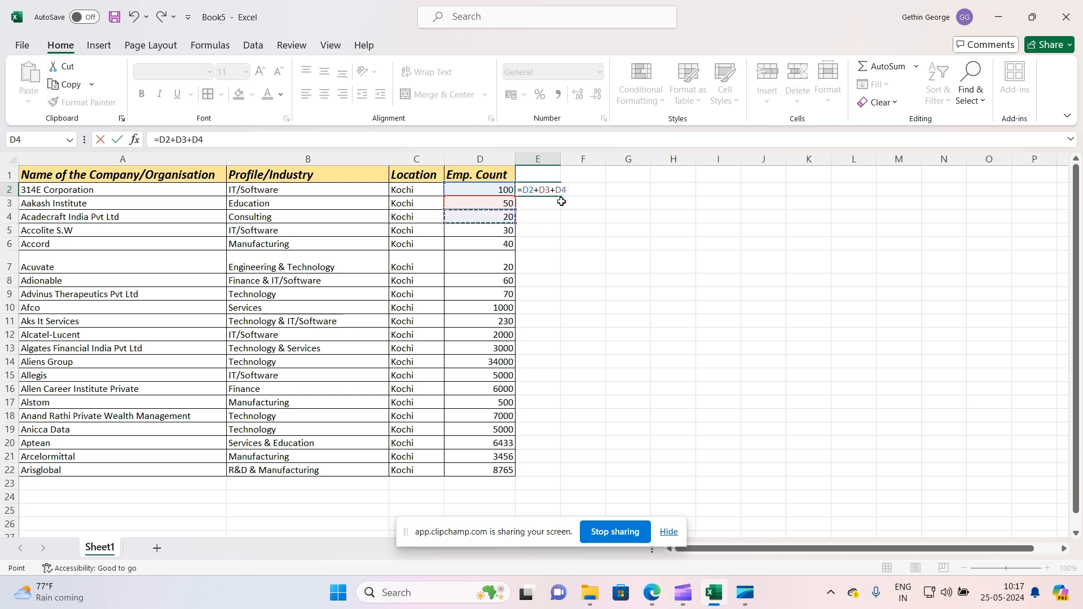
pyautogui.press('Return')
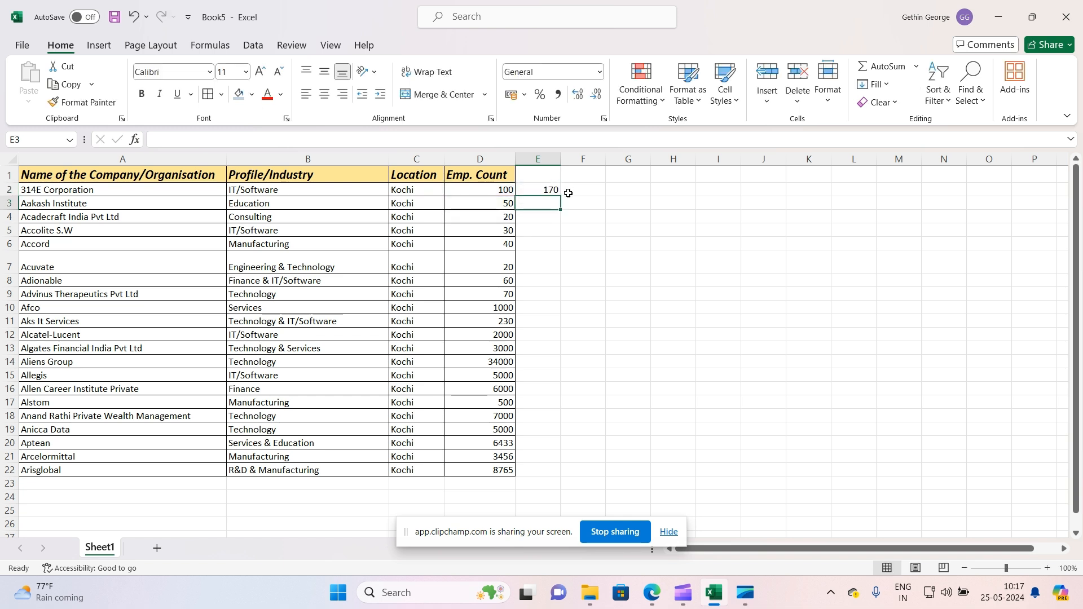
# Enter a formula in E3 that subtracts D3 from D2
pyautogui.click(531, 190)
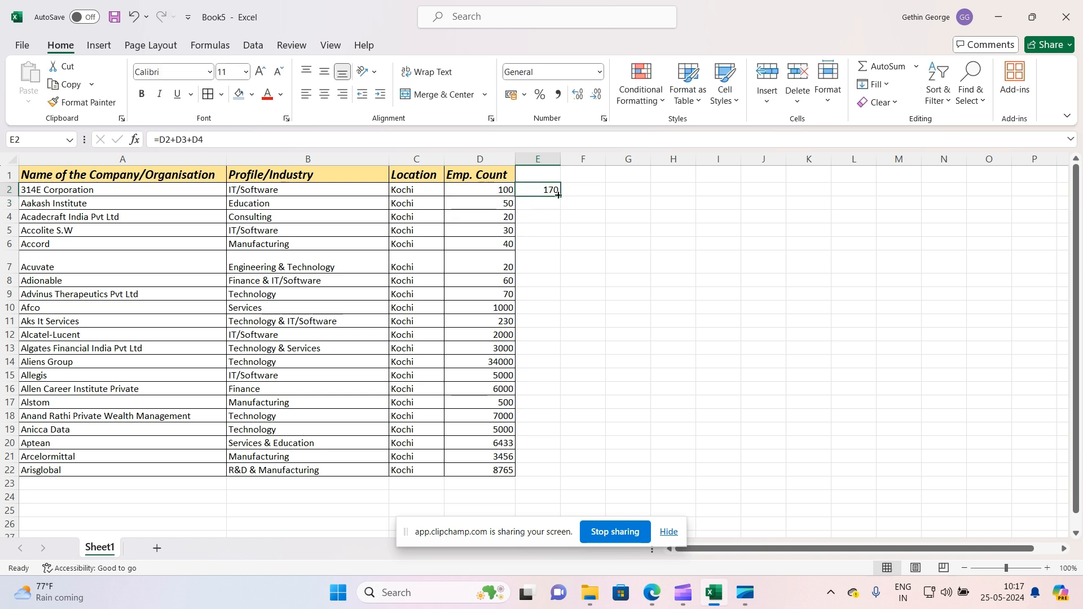
pyautogui.click(544, 206)
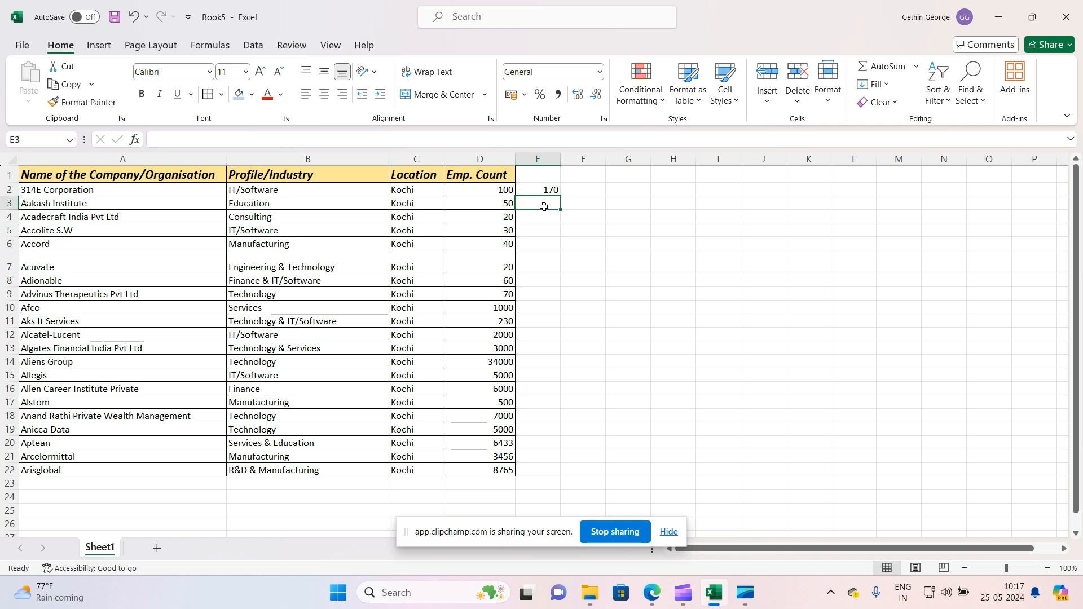
pyautogui.write('=')
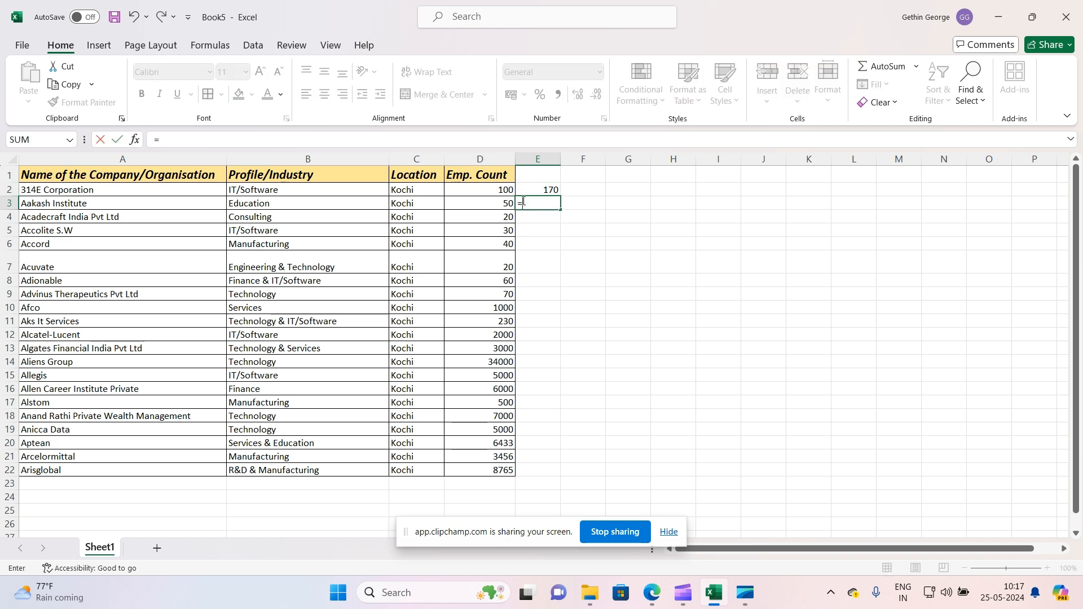
pyautogui.click(490, 188)
pyautogui.write('_')
pyautogui.press('BackSpace')
pyautogui.write('-')
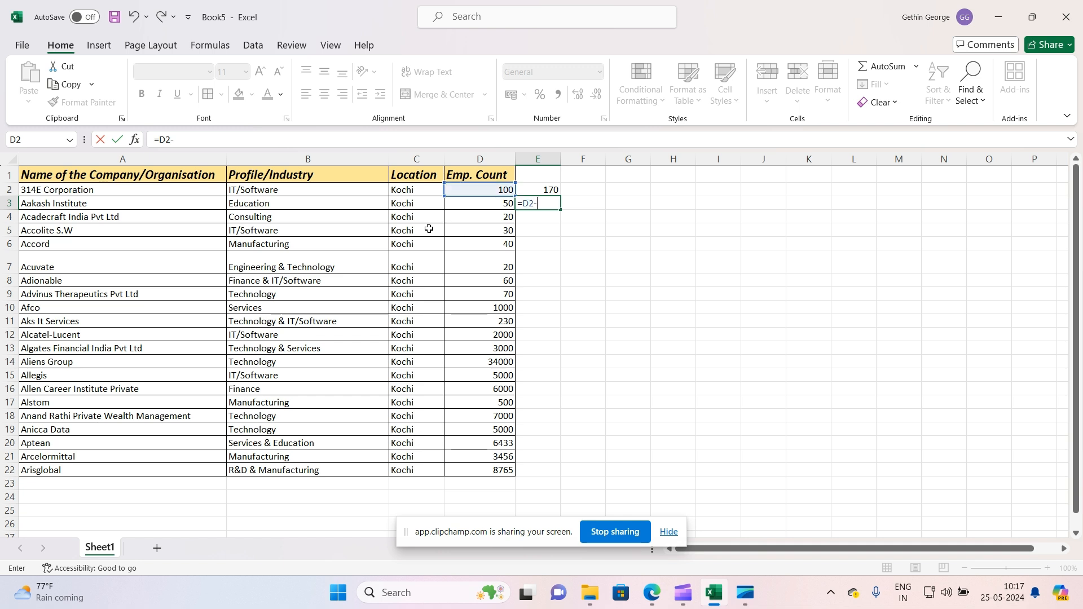
pyautogui.click(491, 205)
pyautogui.press('Return')
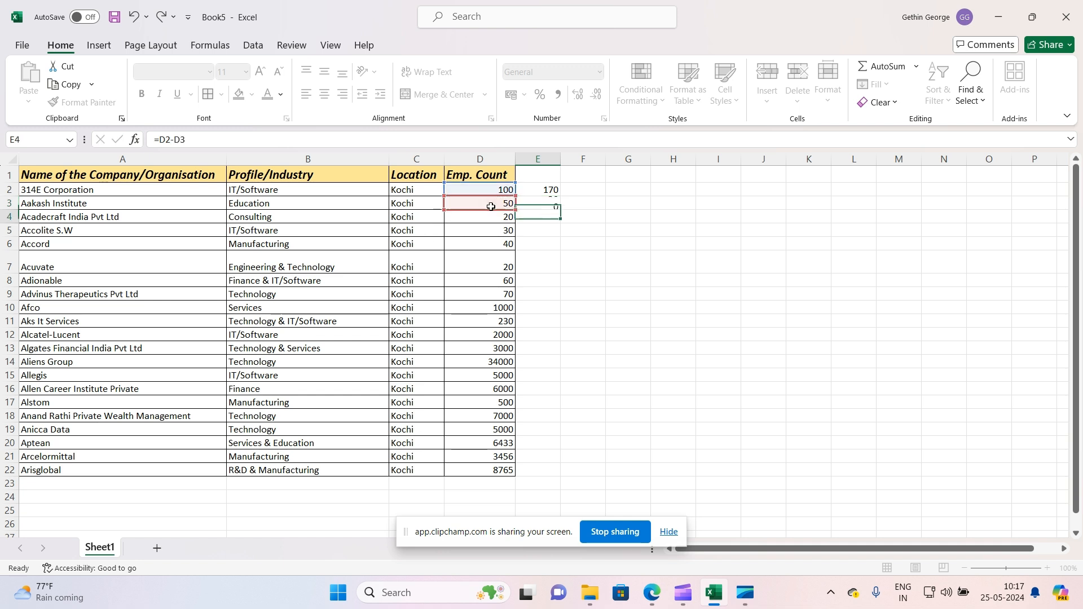
# Enter a formula in E4 that multiplies D4 by D3
pyautogui.click(533, 204)
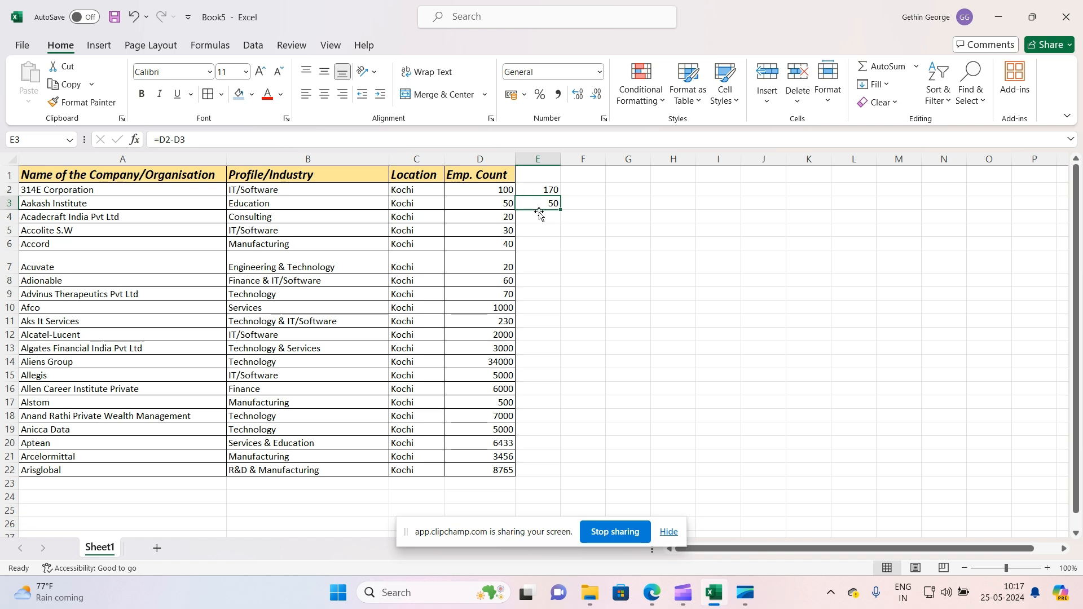
pyautogui.click(538, 222)
pyautogui.write('=')
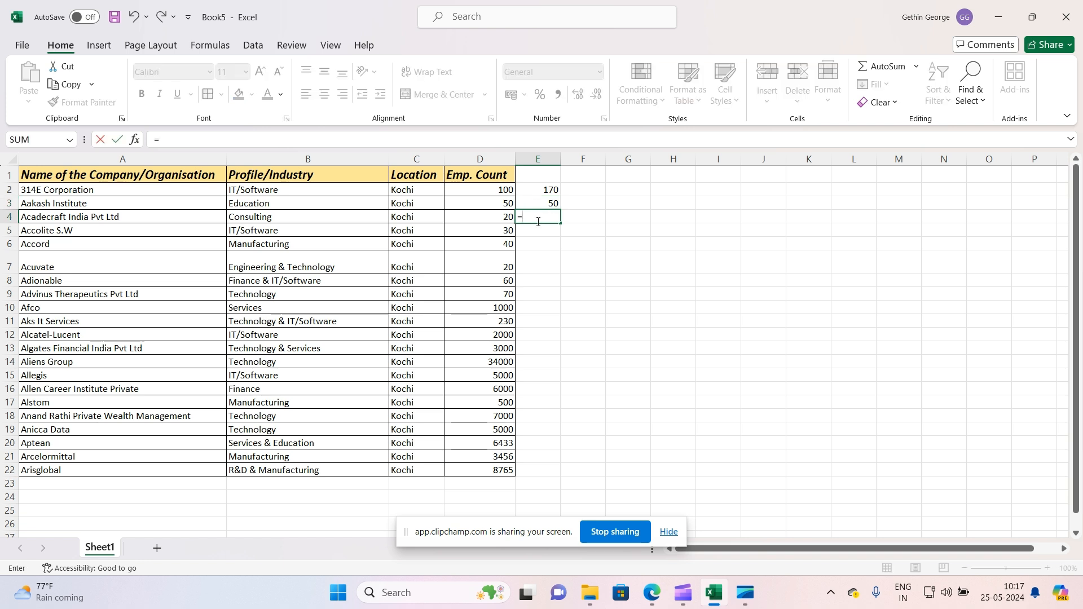
pyautogui.click(501, 217)
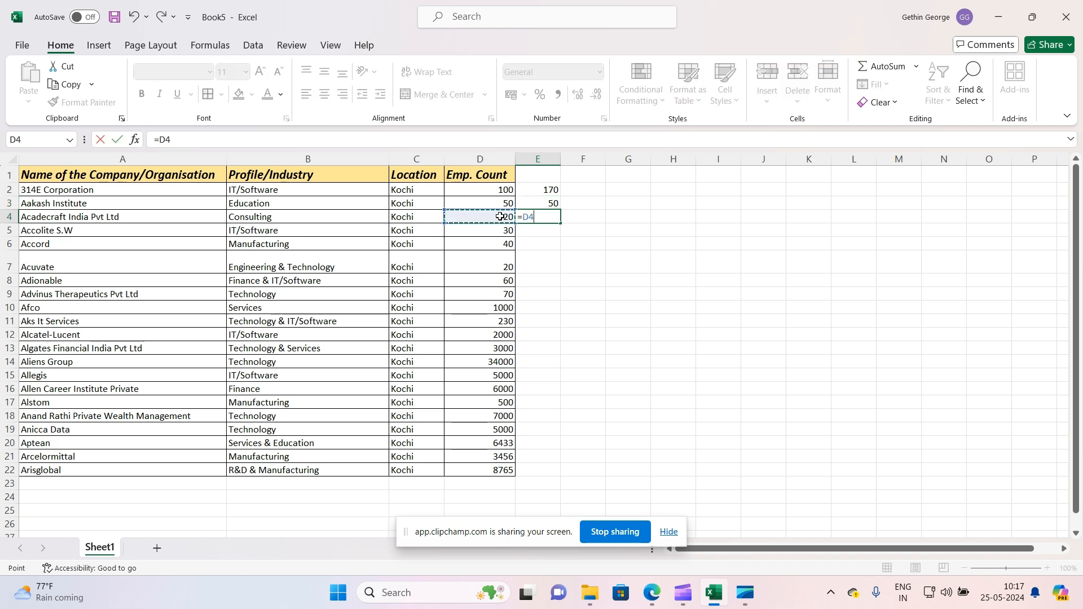
pyautogui.write('*')
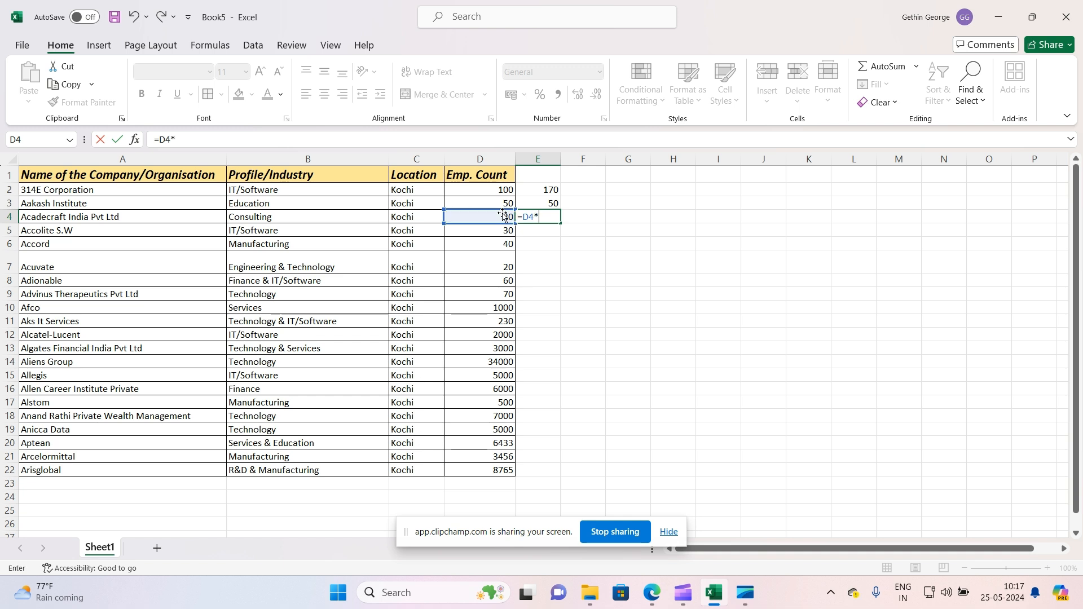
pyautogui.click(499, 202)
pyautogui.press('Return')
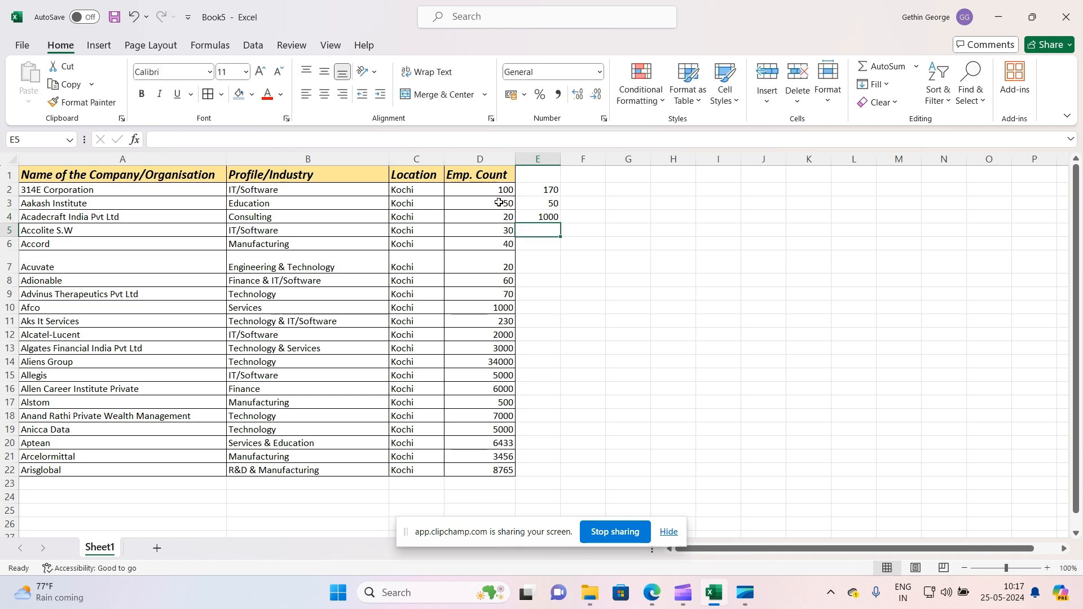
# Enter a formula in E6 that divides D6 by D4
pyautogui.doubleClick(535, 242)
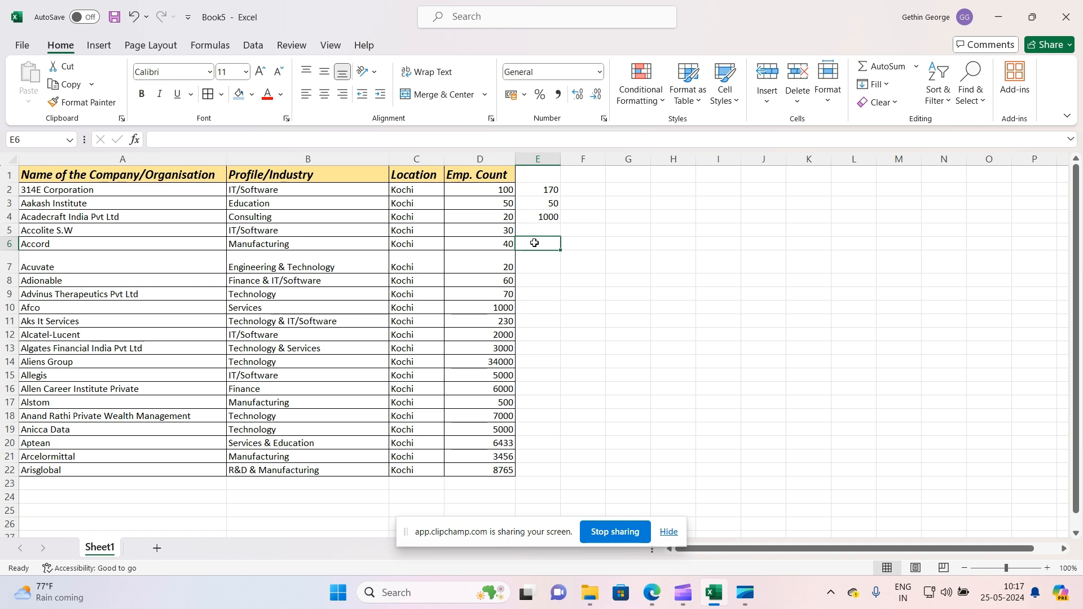
pyautogui.write('=')
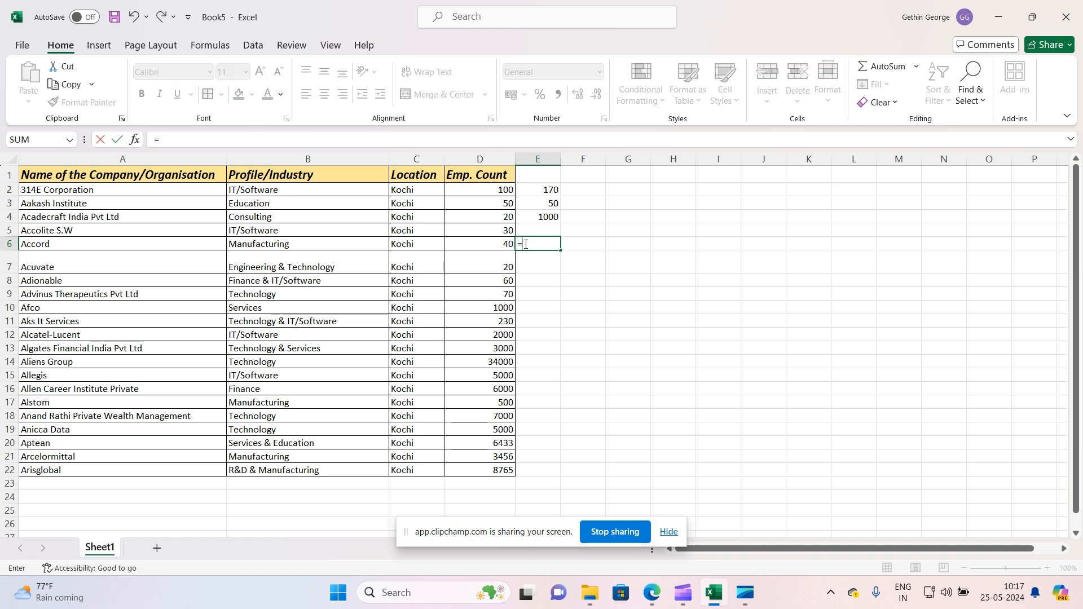
pyautogui.click(497, 243)
pyautogui.write('/')
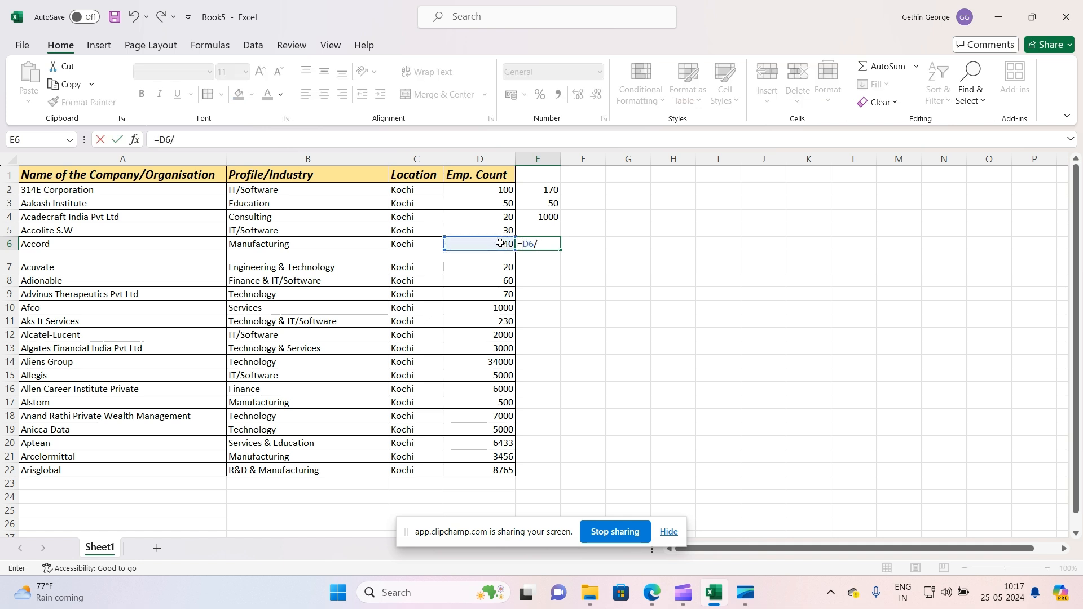
pyautogui.click(494, 219)
pyautogui.press('Return')
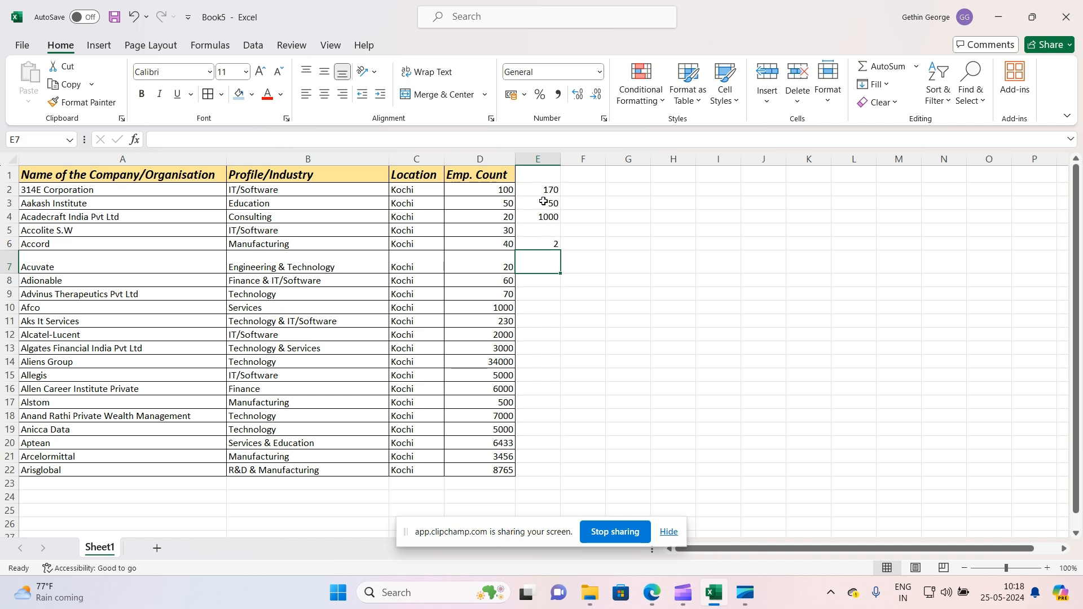
# Review the formulas in E2 and E4 in the formula bar without changing them
pyautogui.click(539, 180)
pyautogui.click(541, 188)
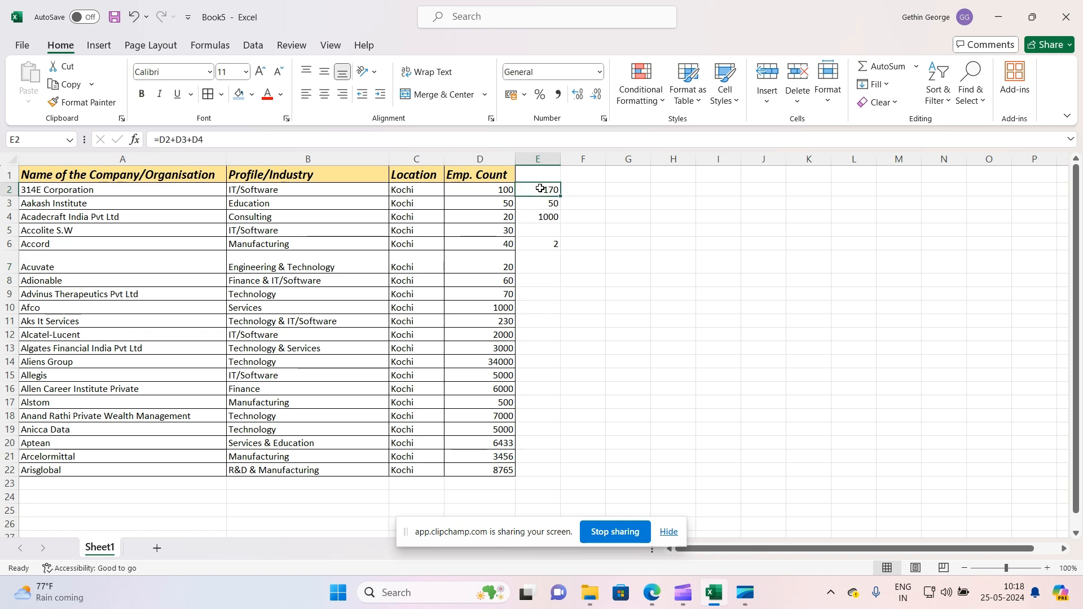
pyautogui.click(221, 141)
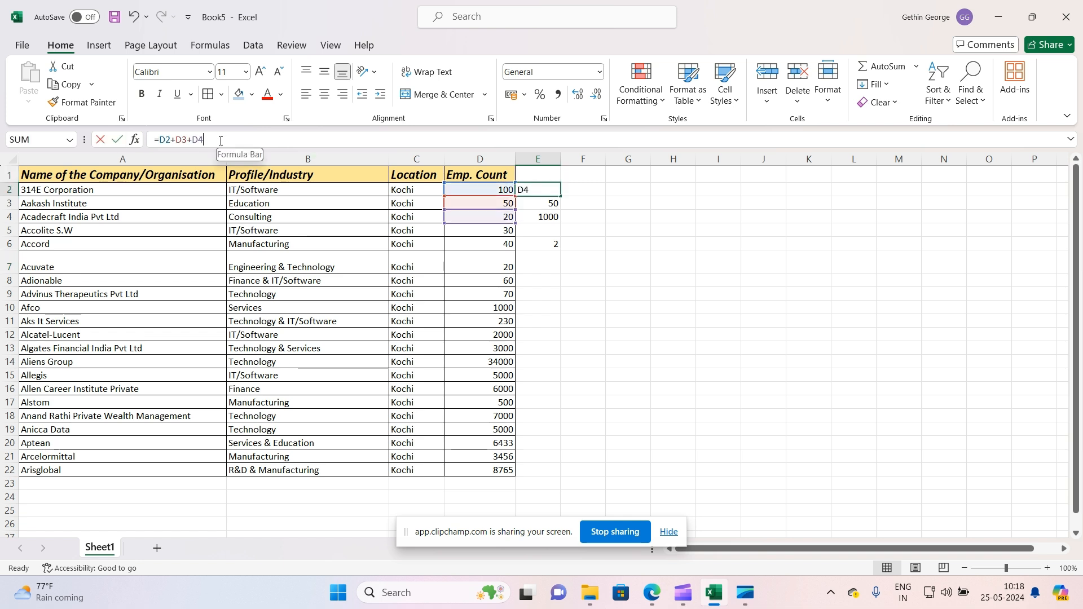
pyautogui.moveTo(198, 146); pyautogui.dragTo(165, 141)
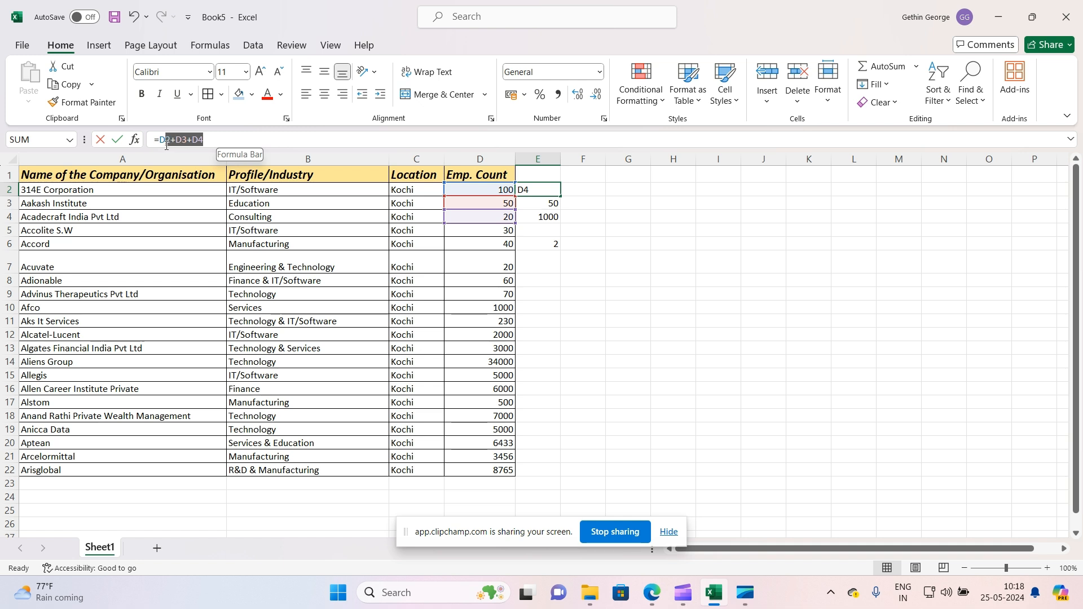
pyautogui.press('Escape')
pyautogui.click(535, 216)
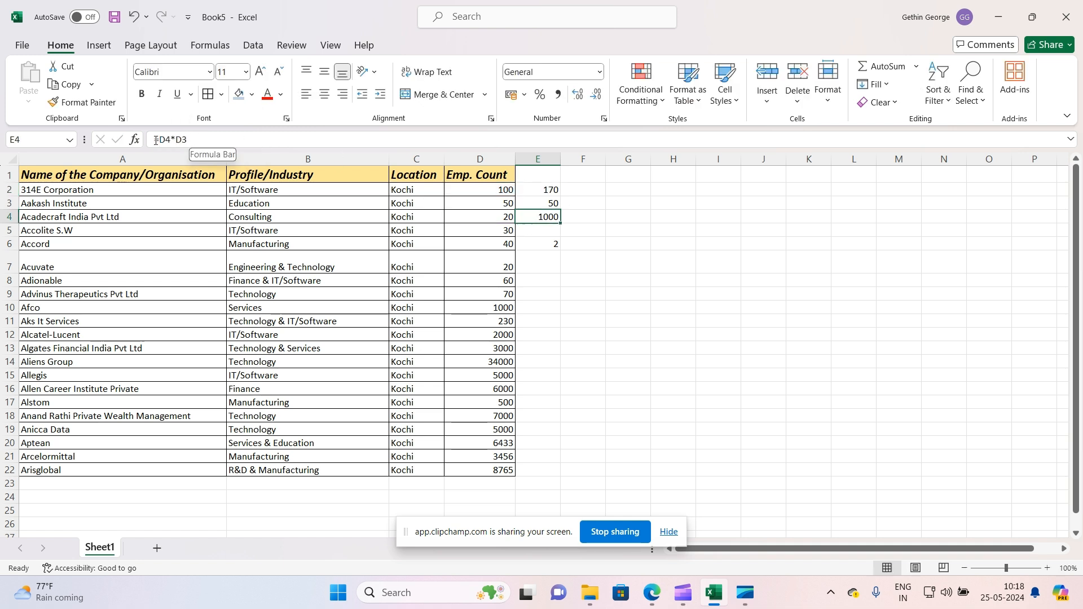
# Delete the Emp. Count column, select the formula cells, and undo the deletion
pyautogui.click(479, 159)
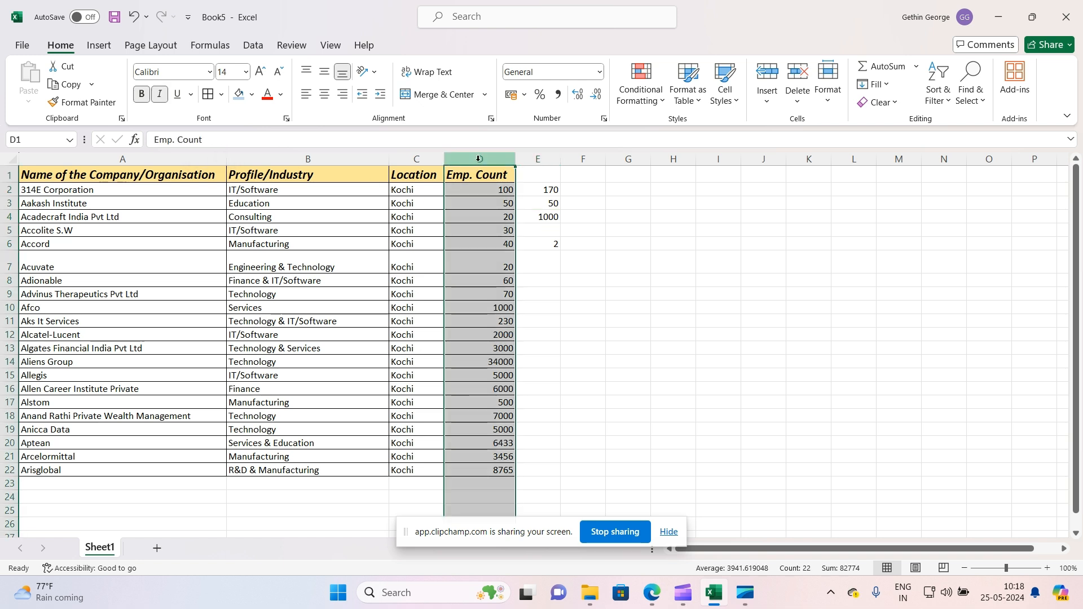
pyautogui.rightClick(479, 163)
pyautogui.click(533, 323)
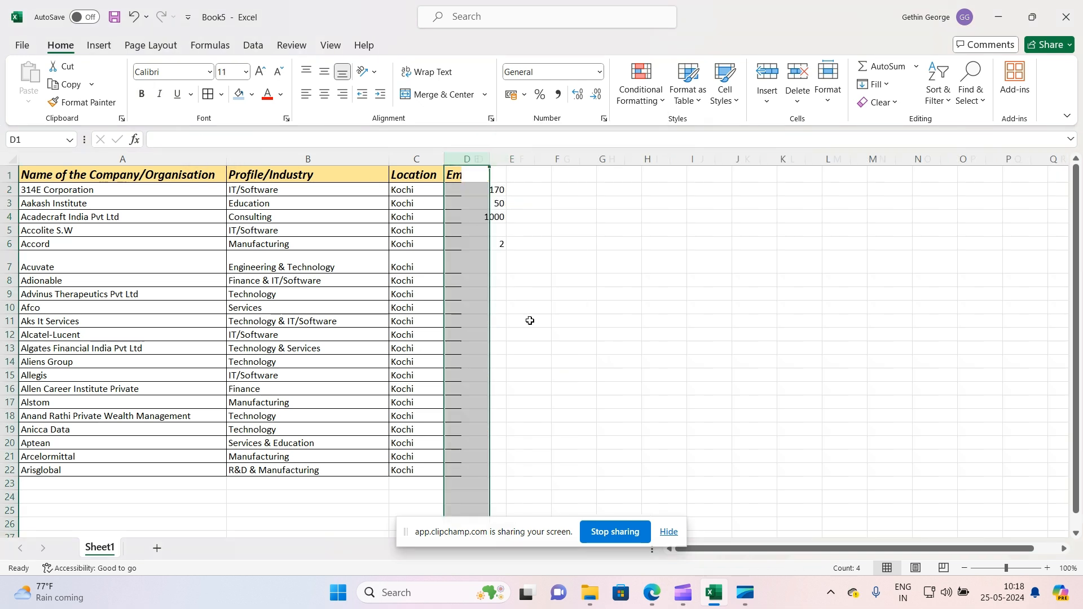
pyautogui.click(537, 215)
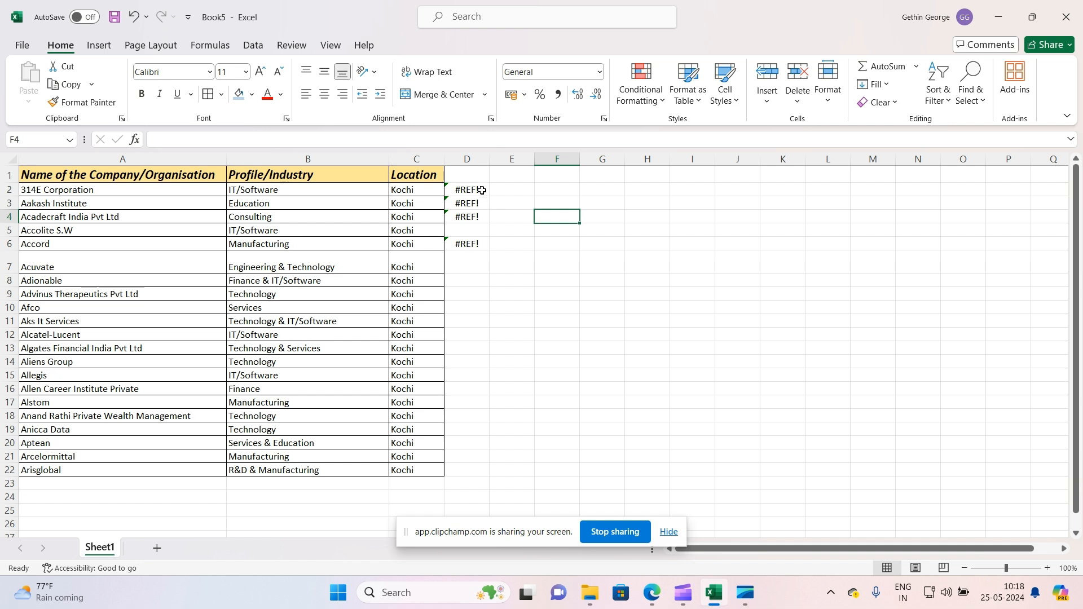
pyautogui.moveTo(484, 191); pyautogui.dragTo(484, 243)
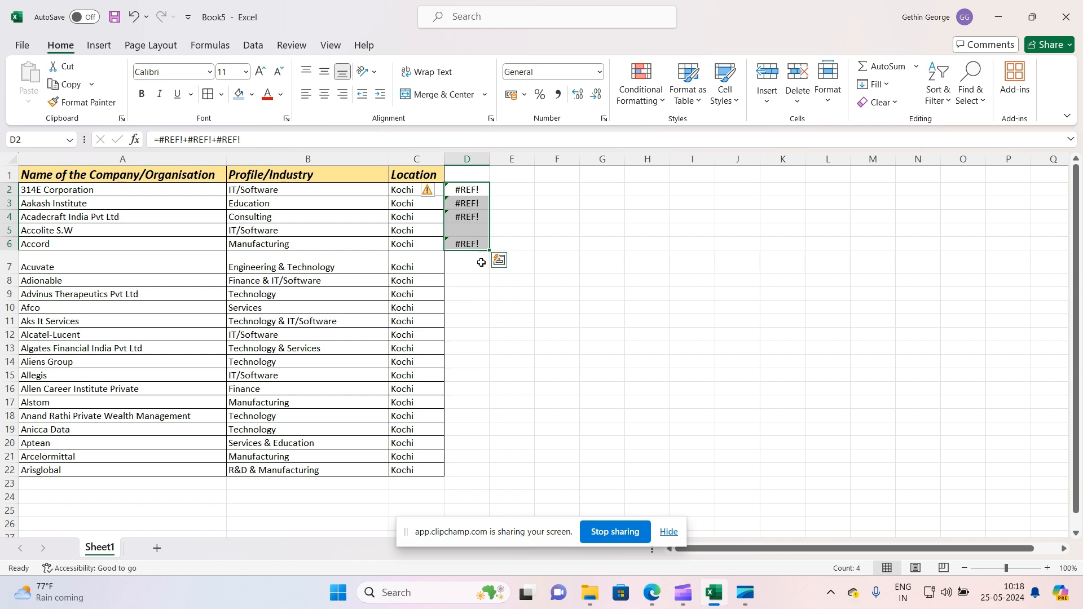
pyautogui.hotkey('ctrl', 'z')
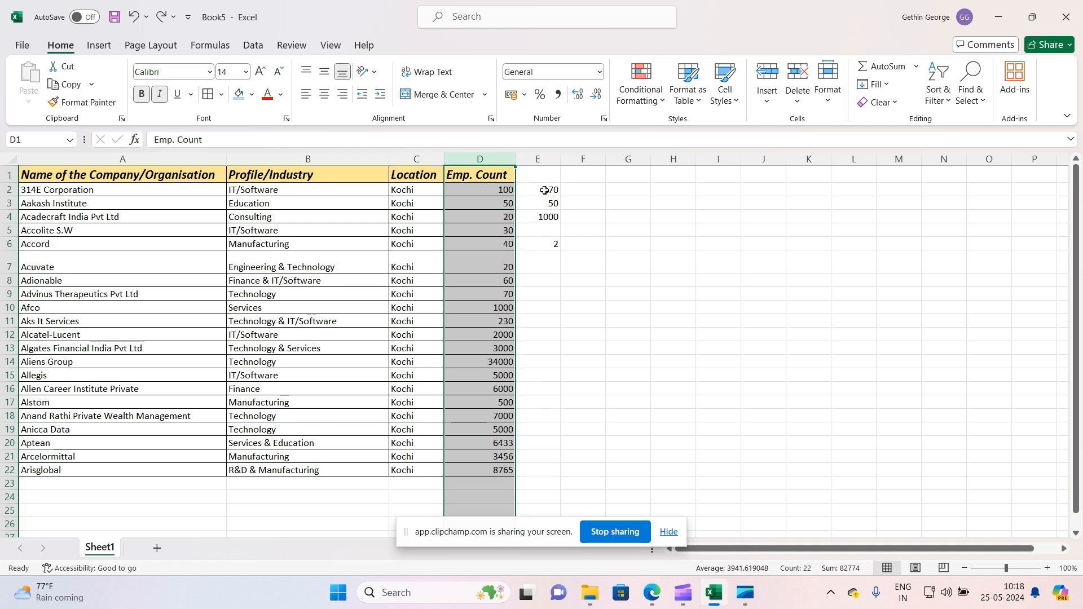
# Copy column E and paste it back onto itself as values only to replace the formulas
pyautogui.moveTo(547, 190); pyautogui.dragTo(552, 242)
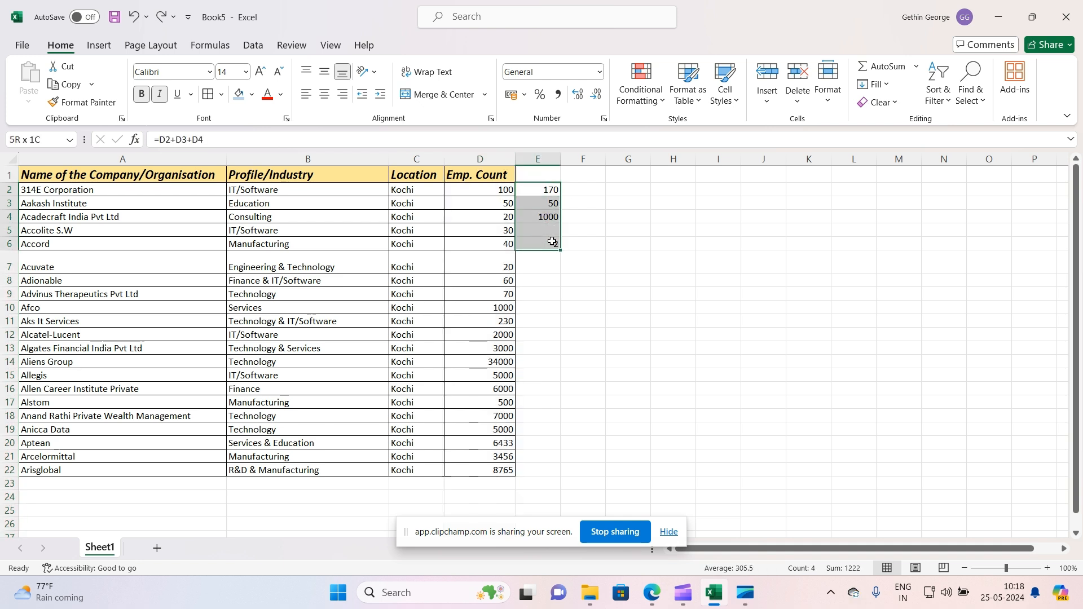
pyautogui.click(554, 280)
pyautogui.click(546, 159)
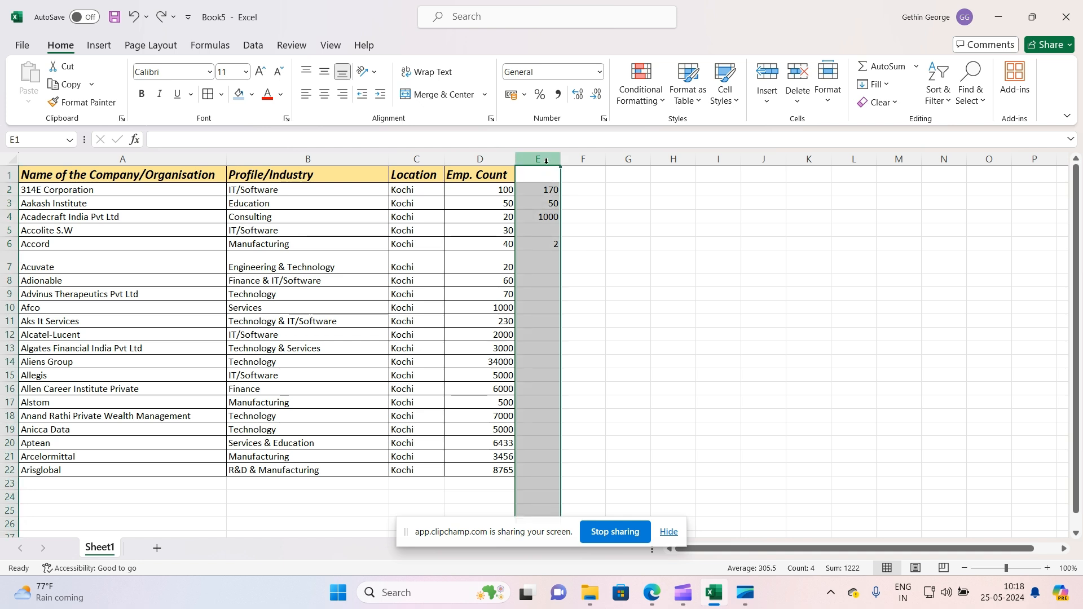
pyautogui.hotkey('ctrl', 'c')
pyautogui.rightClick(547, 167)
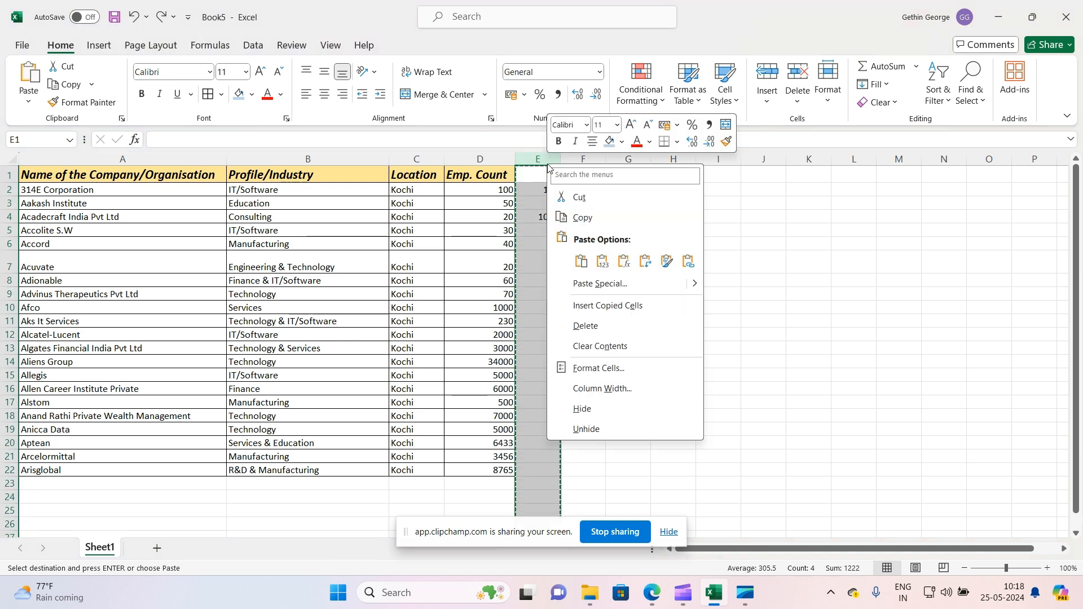
pyautogui.click(577, 217)
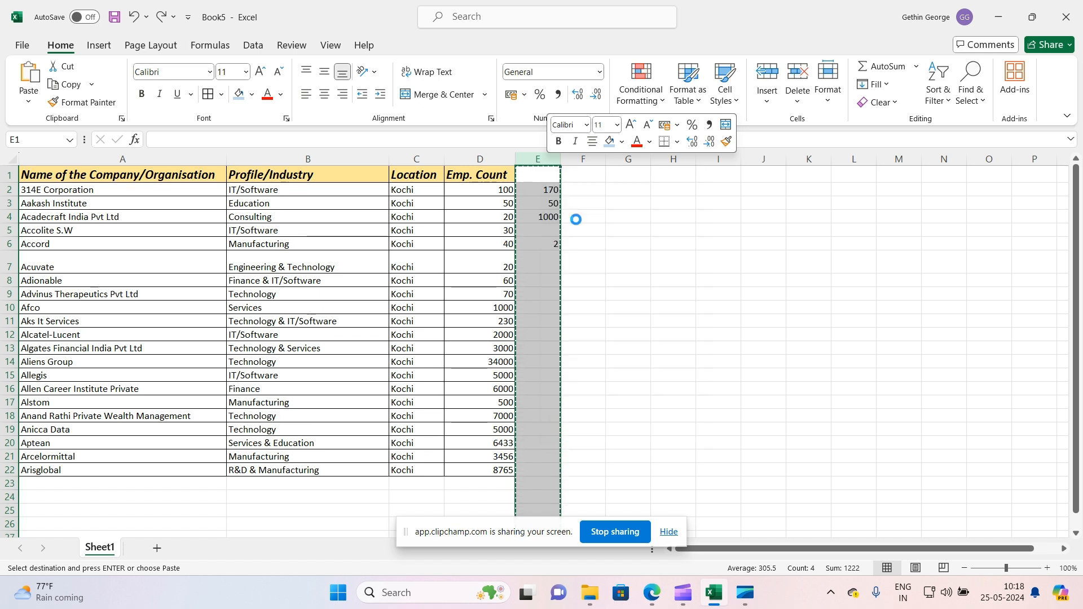
pyautogui.rightClick(546, 163)
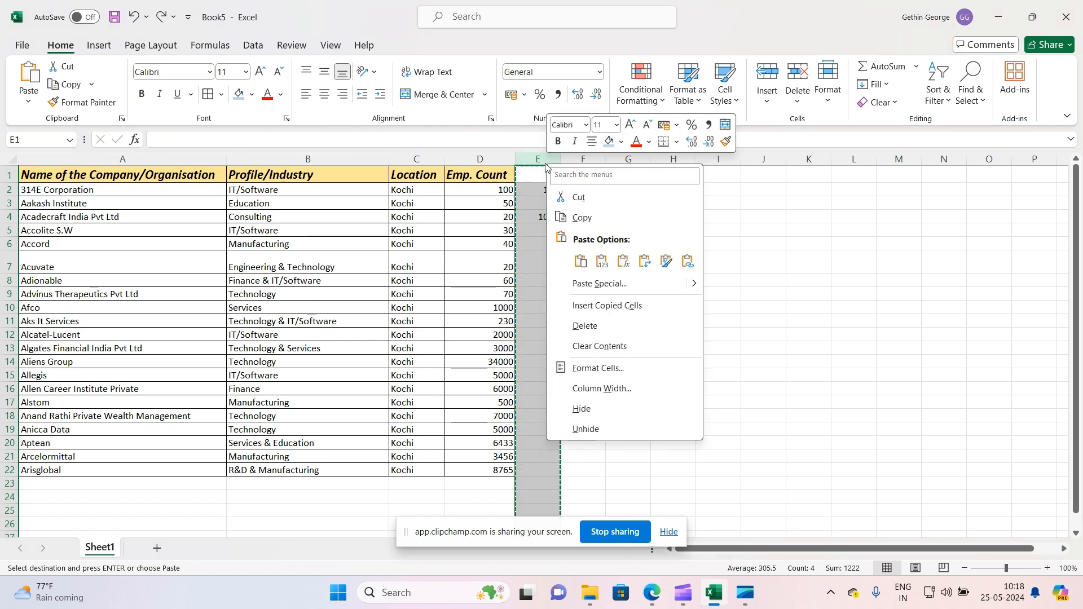
pyautogui.click(602, 261)
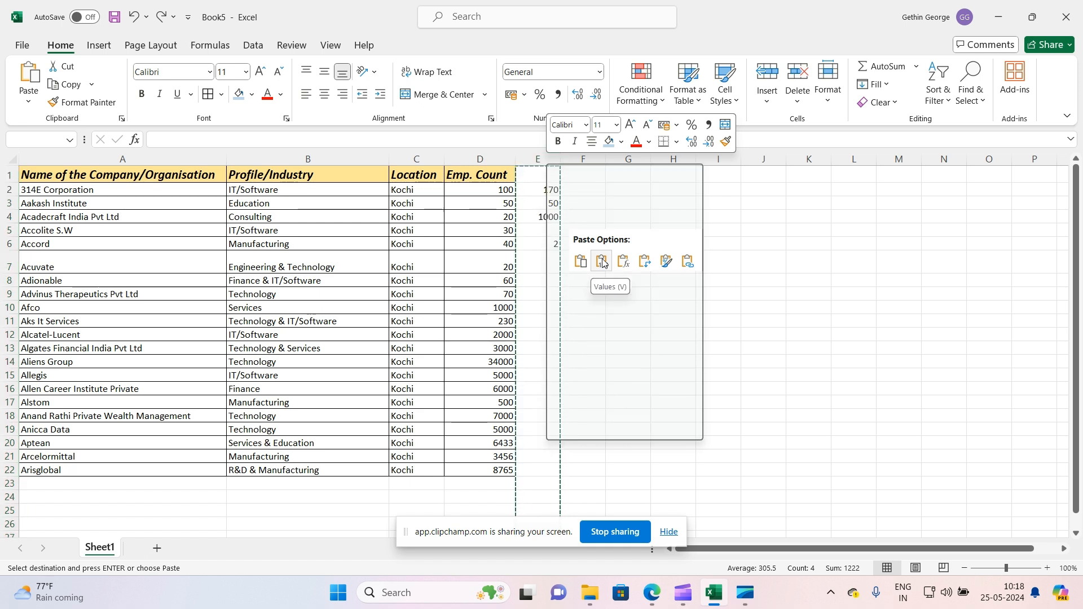
pyautogui.click(602, 261)
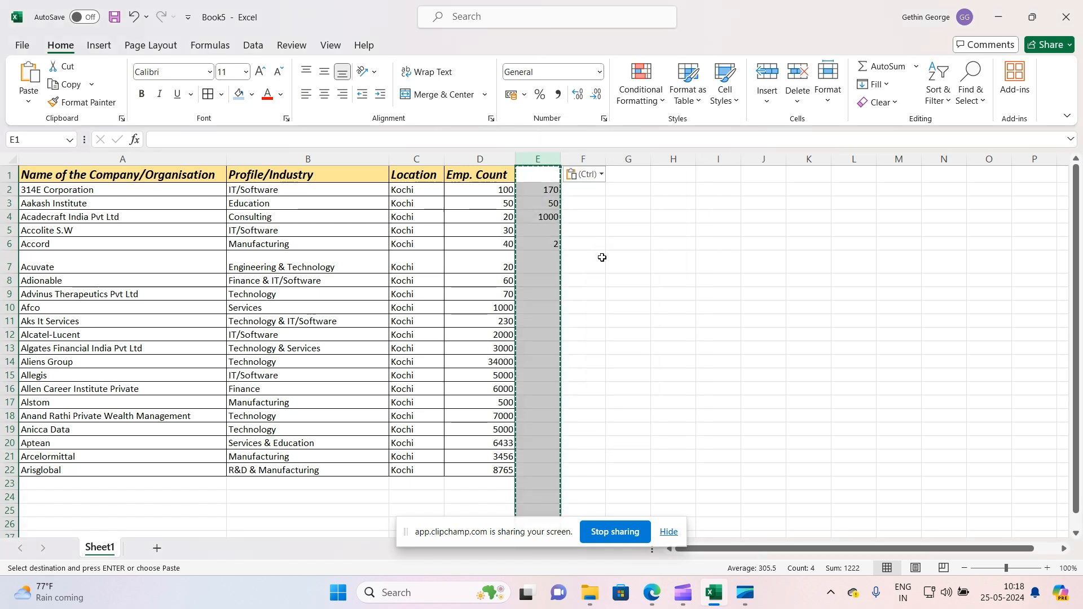
pyautogui.click(571, 229)
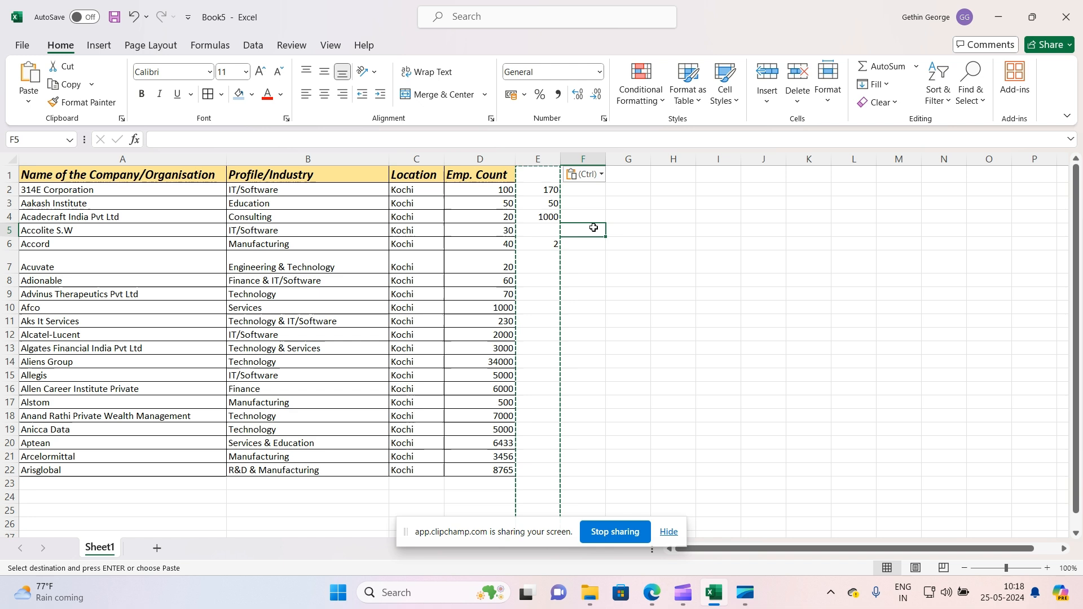
pyautogui.click(547, 190)
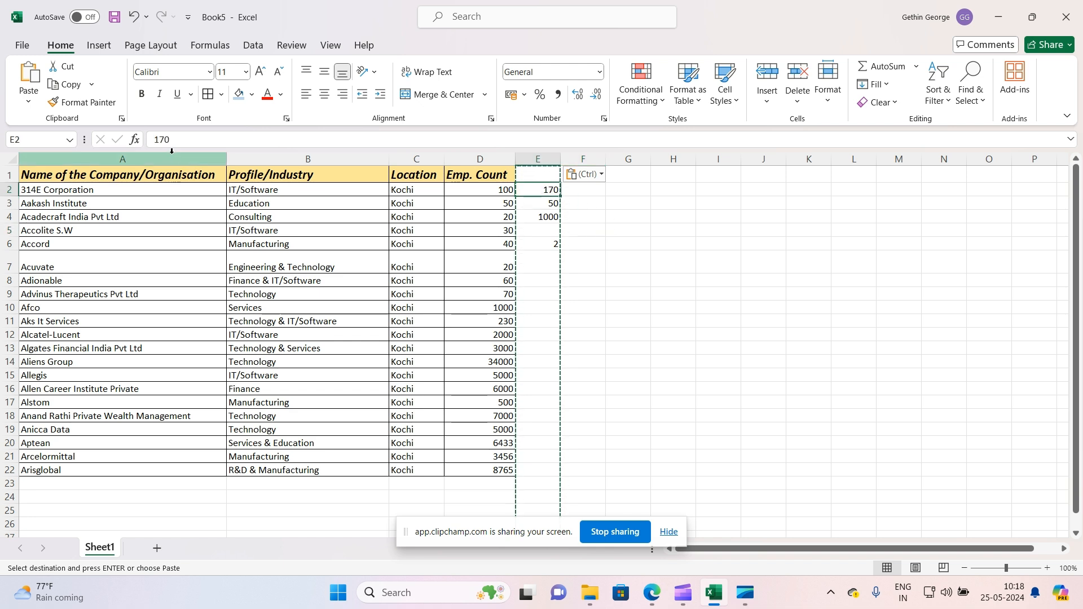
# Delete the Emp. Count column and select the remaining calculated values in D2:D6
pyautogui.click(482, 160)
pyautogui.rightClick(482, 159)
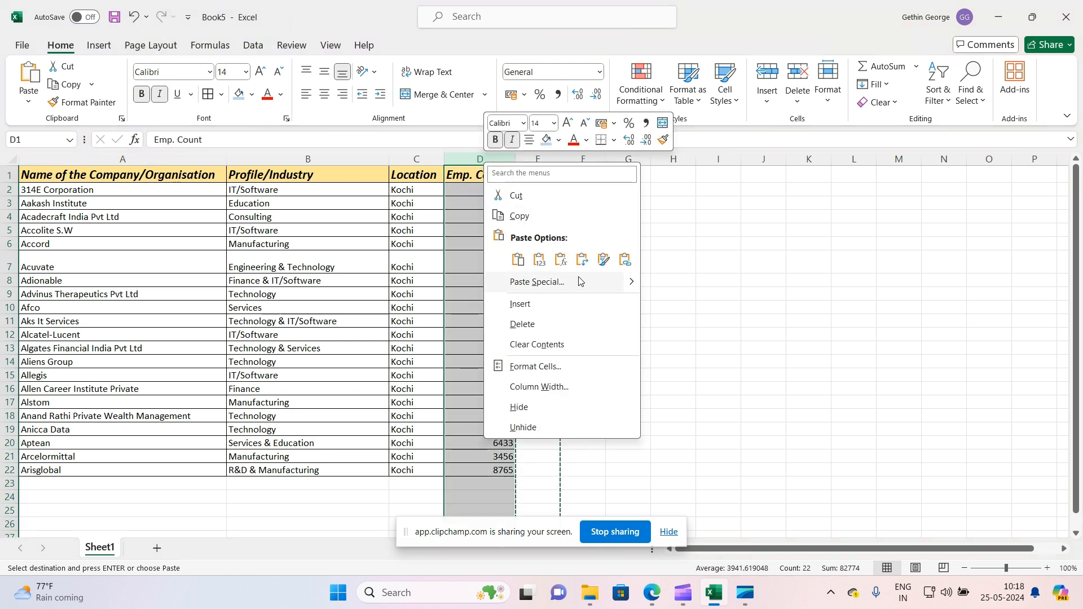
pyautogui.click(538, 317)
pyautogui.click(538, 316)
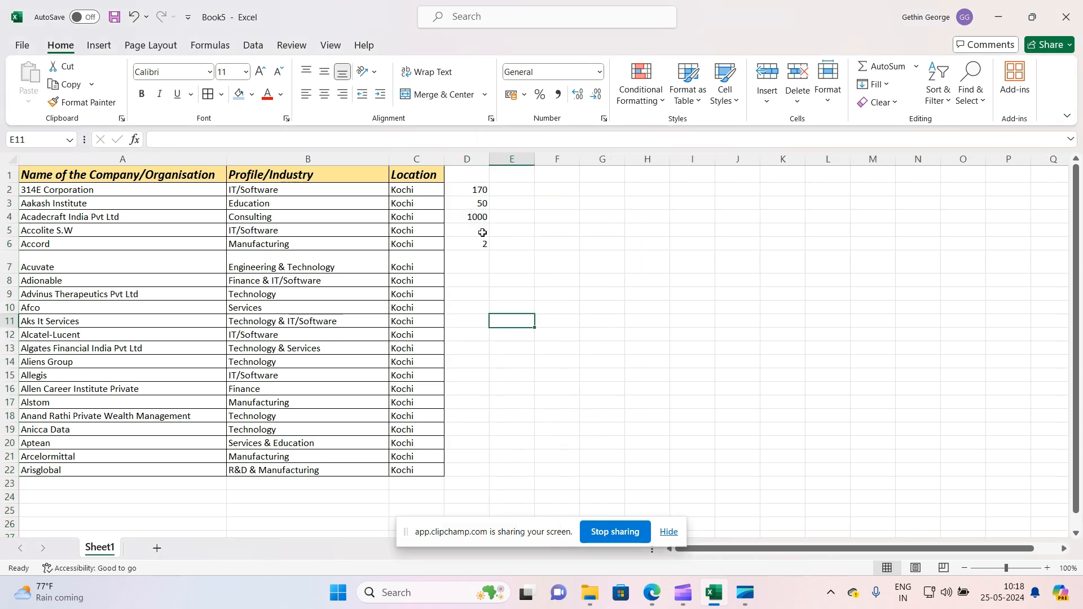
pyautogui.moveTo(480, 190); pyautogui.dragTo(479, 243)
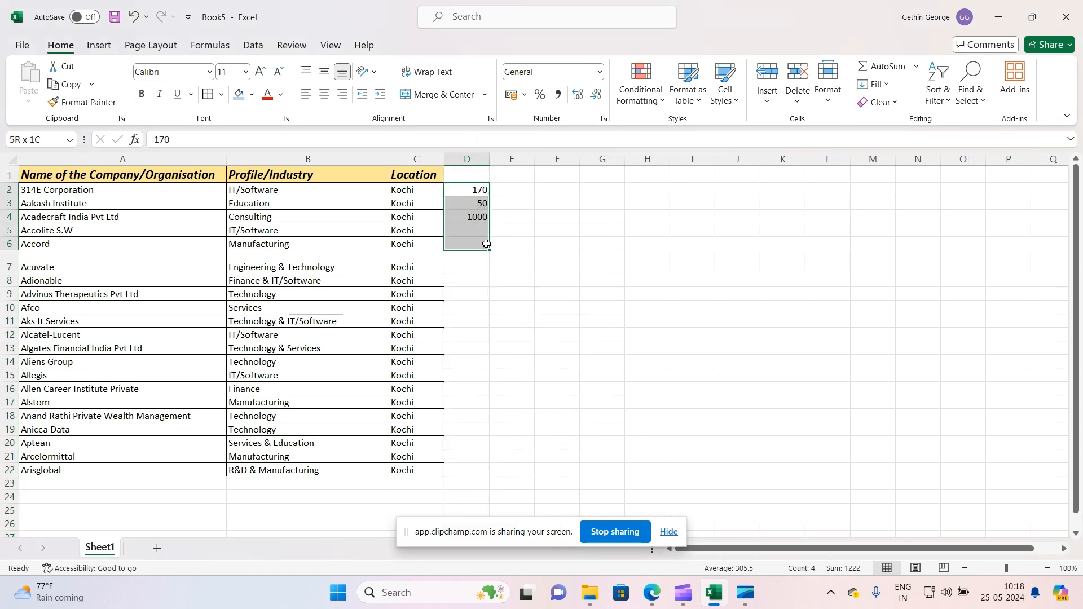
# Undo the column deletion and clear the calculated values in E2:E6
pyautogui.hotkey('ctrl', 'z')
pyautogui.doubleClick(576, 256)
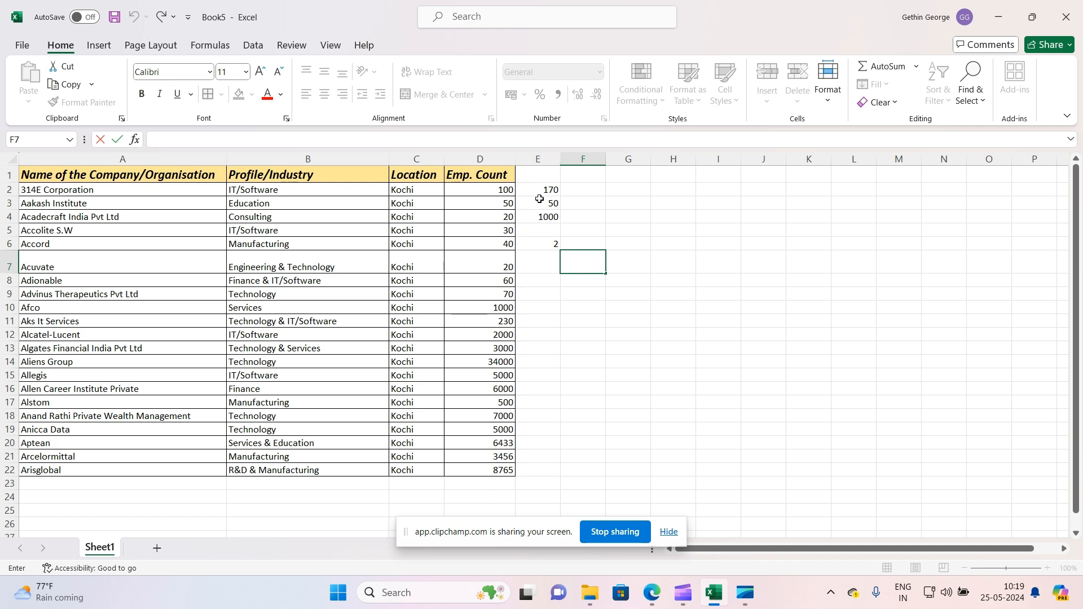
pyautogui.moveTo(508, 194); pyautogui.dragTo(510, 230)
pyautogui.click(508, 230)
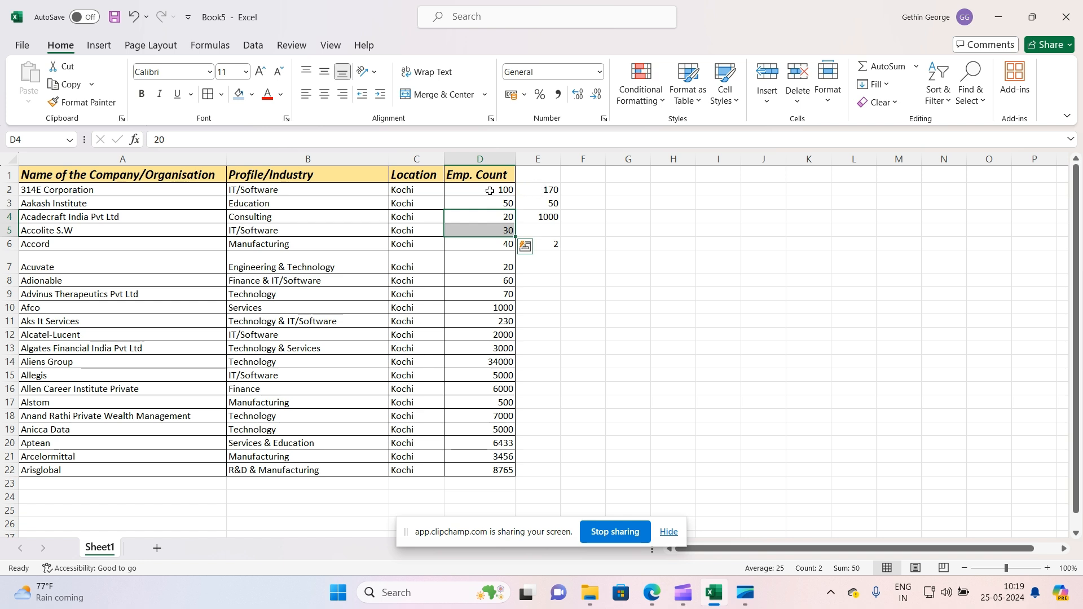
pyautogui.moveTo(490, 192); pyautogui.dragTo(500, 242)
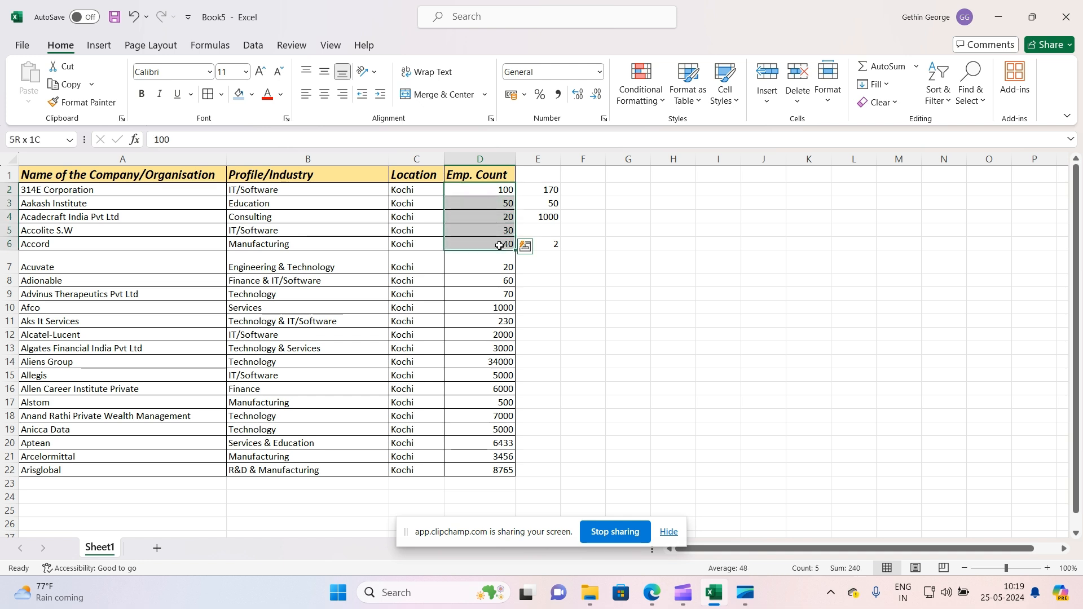
pyautogui.moveTo(549, 190); pyautogui.dragTo(553, 242)
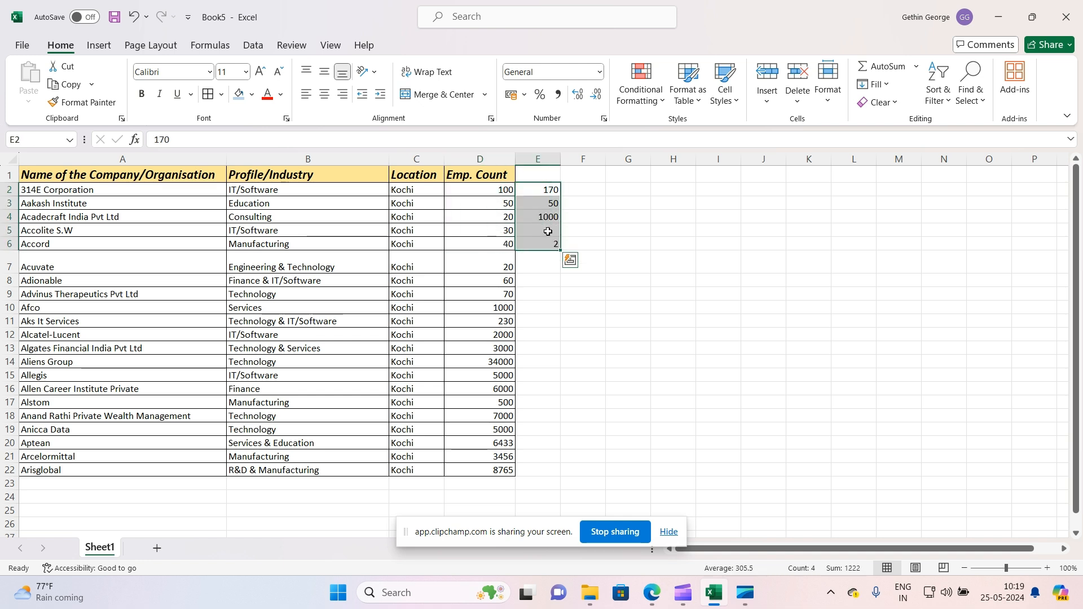
pyautogui.press('Delete')
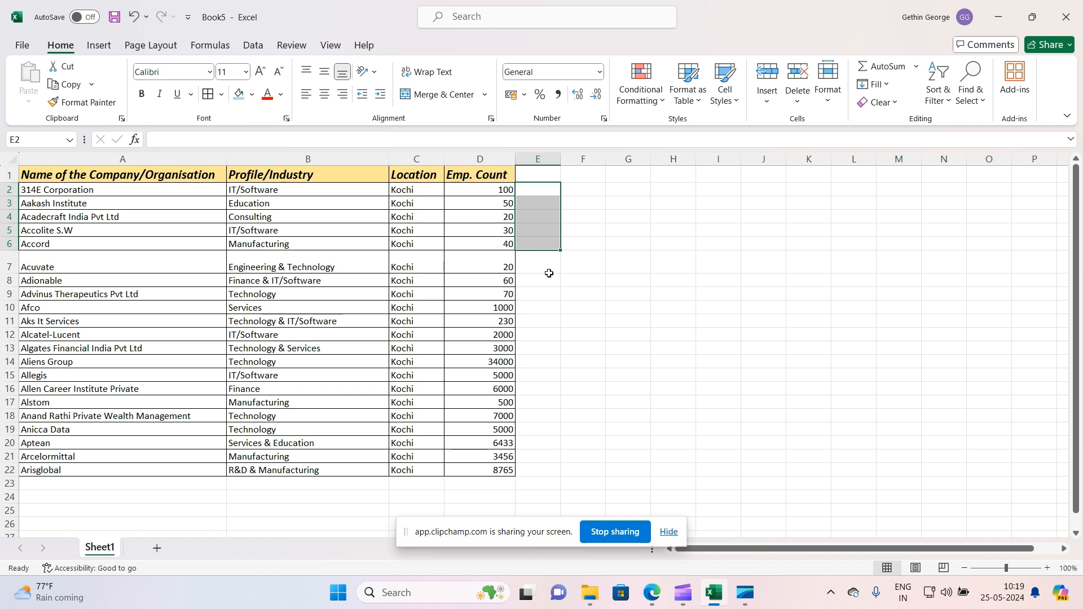
# Turn on filters for the header row 1
pyautogui.click(6, 175)
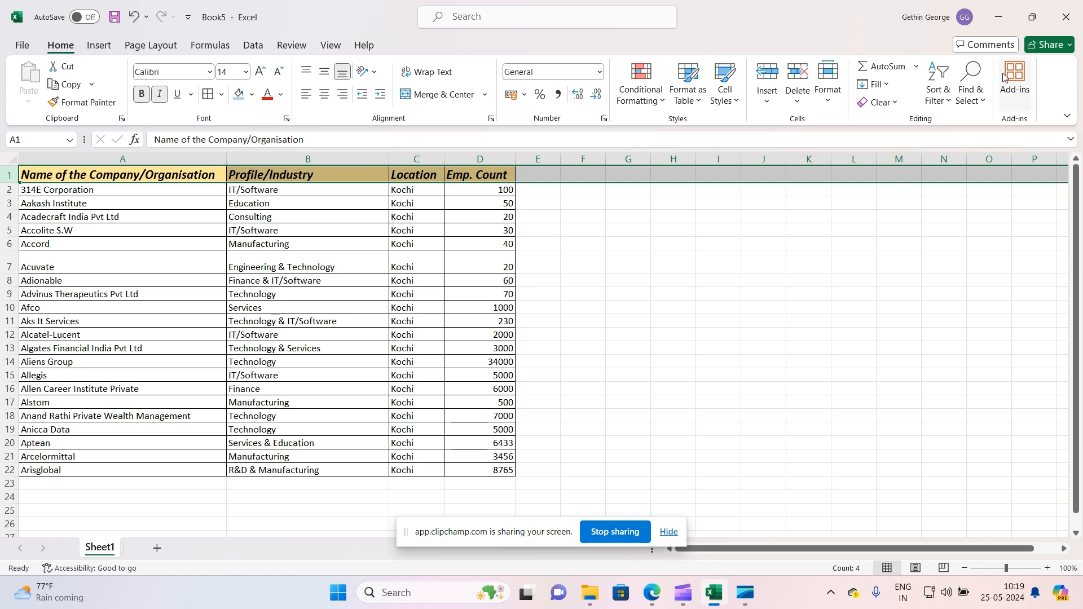
pyautogui.click(942, 100)
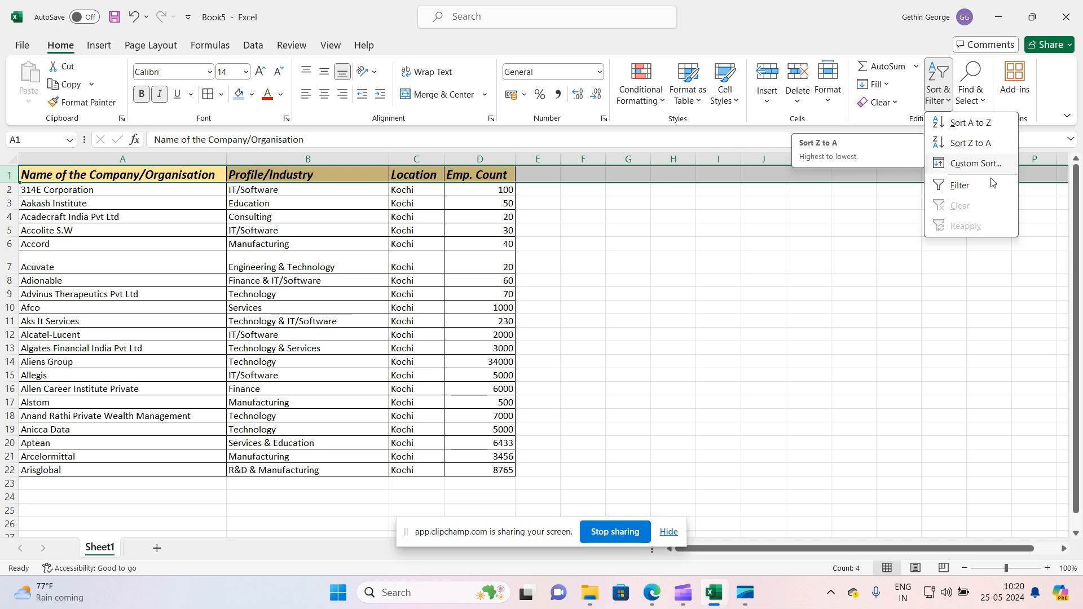
pyautogui.click(974, 186)
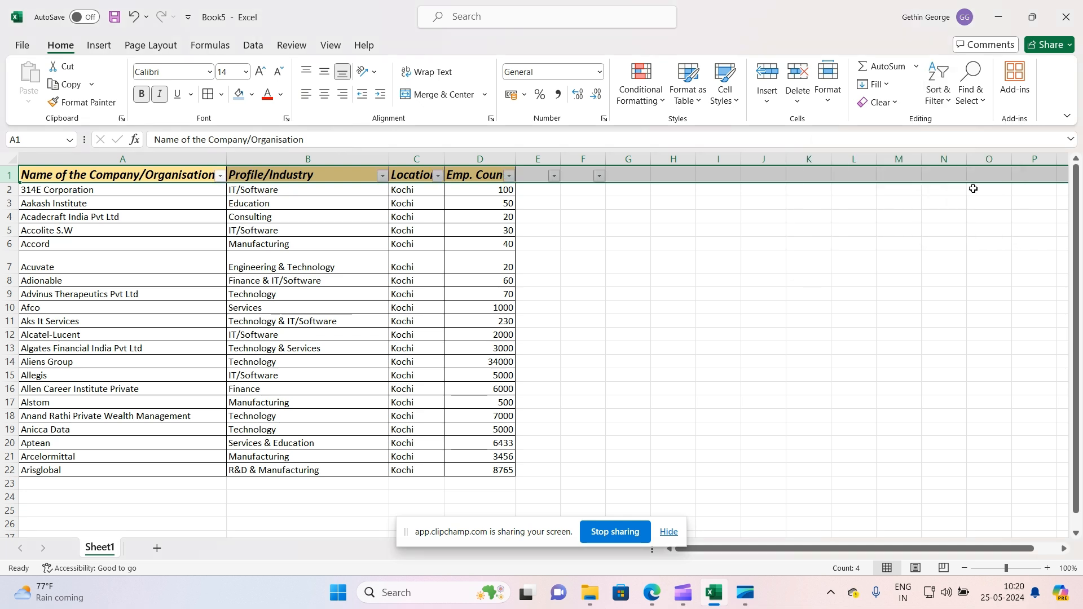
pyautogui.click(556, 312)
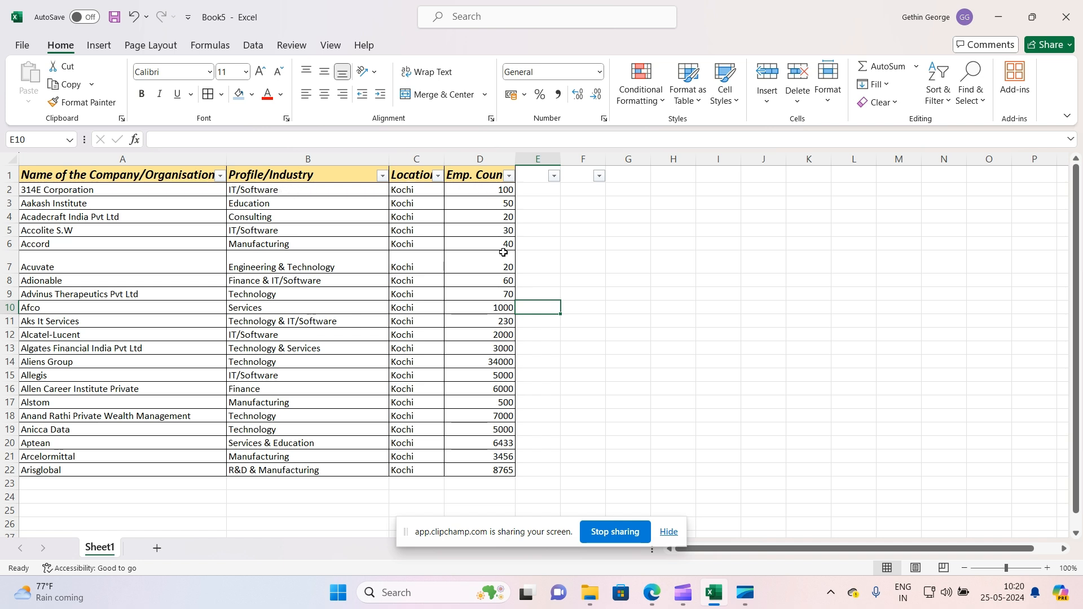
# Toggle the Profile/Industry filter checkboxes to IT/Software only and back to all
pyautogui.click(383, 176)
pyautogui.click(277, 359)
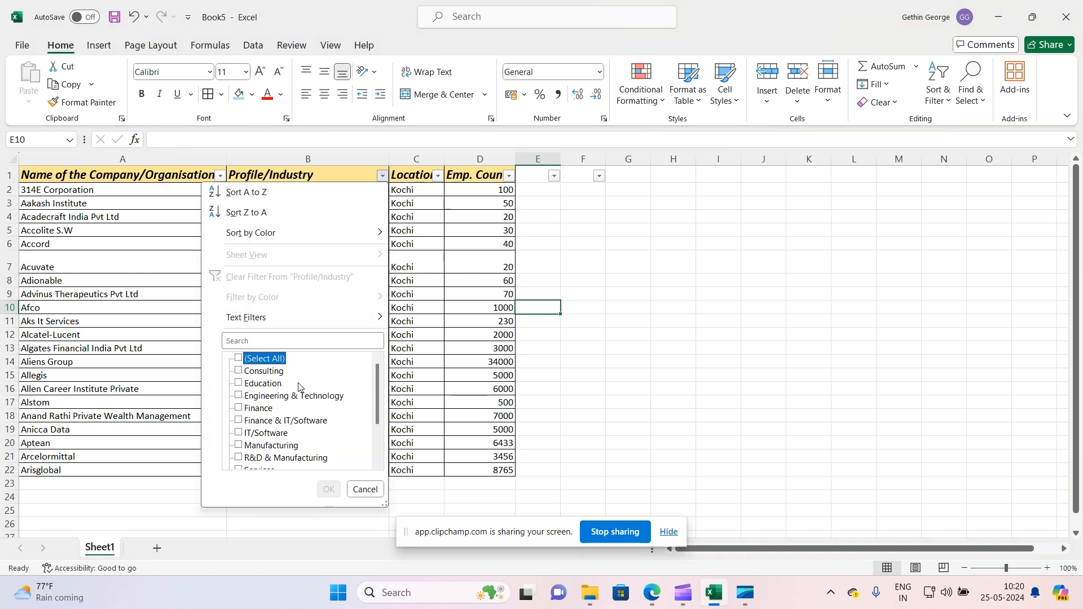
pyautogui.click(286, 432)
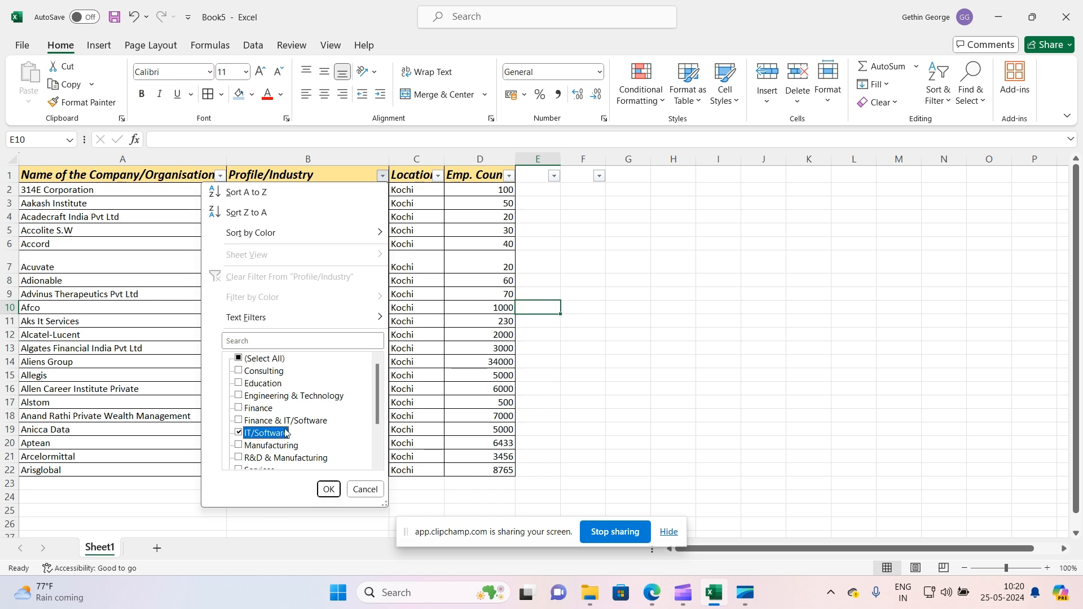
pyautogui.scroll(-2, 300, 421)
pyautogui.scroll(2, 300, 421)
pyautogui.scroll(-2, 276, 365)
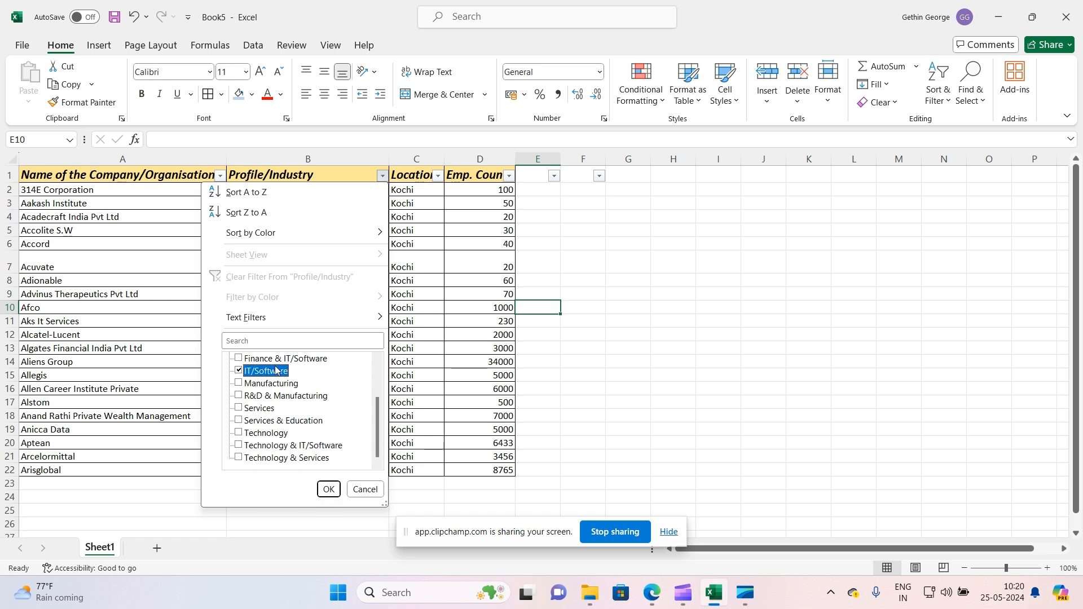
pyautogui.scroll(2, 276, 395)
pyautogui.scroll(-2, 273, 386)
pyautogui.scroll(2, 272, 385)
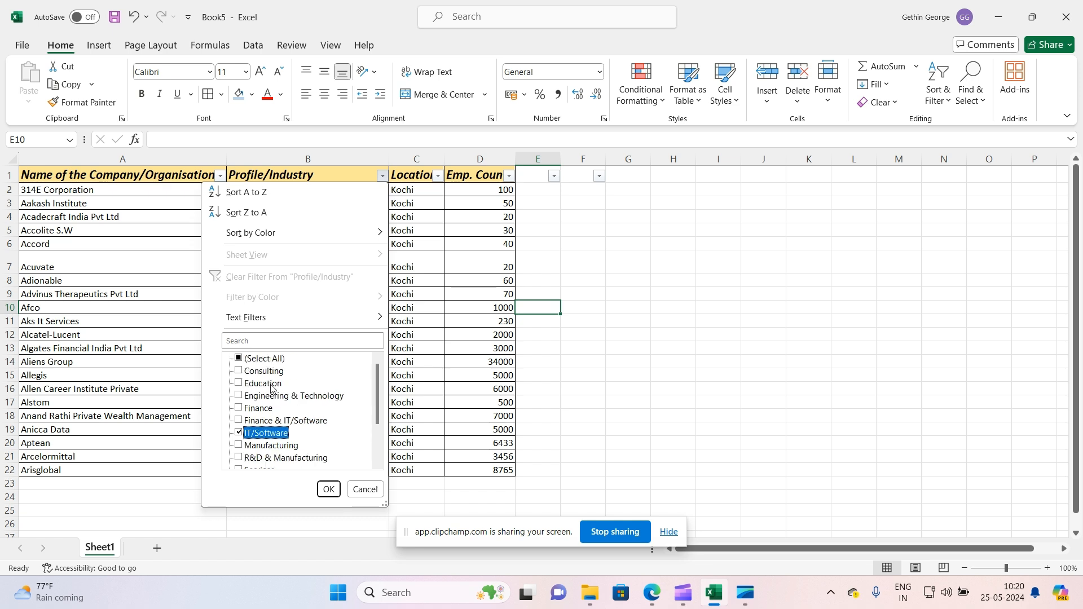
pyautogui.scroll(-2, 273, 395)
pyautogui.scroll(2, 273, 399)
pyautogui.click(264, 359)
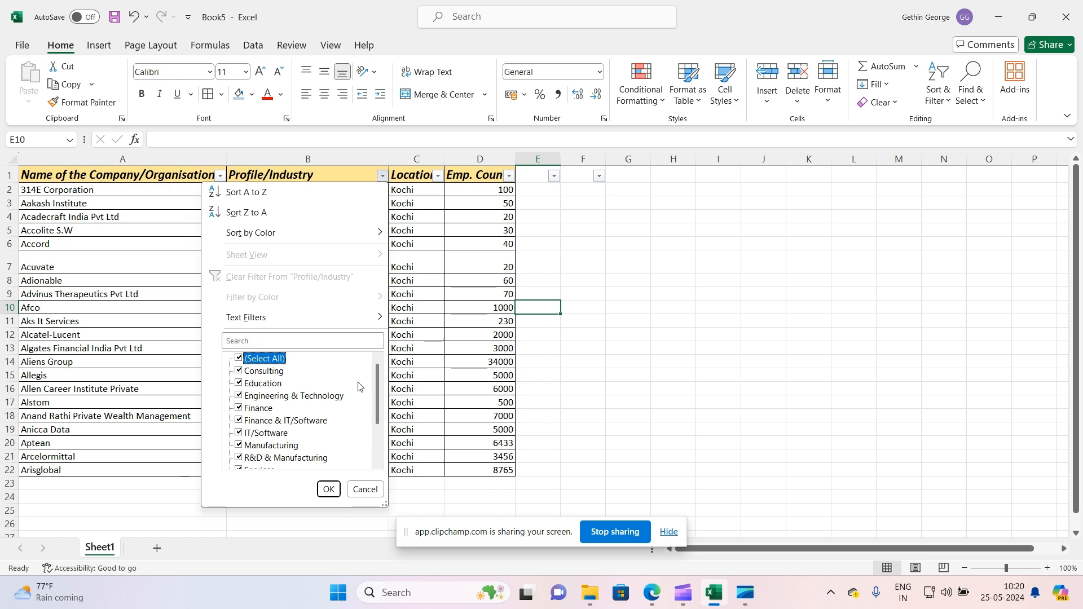
pyautogui.scroll(-2, 323, 388)
pyautogui.scroll(2, 323, 387)
# Search the Profile/Industry filter list for IT and apply a filter showing only IT/Software rows
pyautogui.click(266, 340)
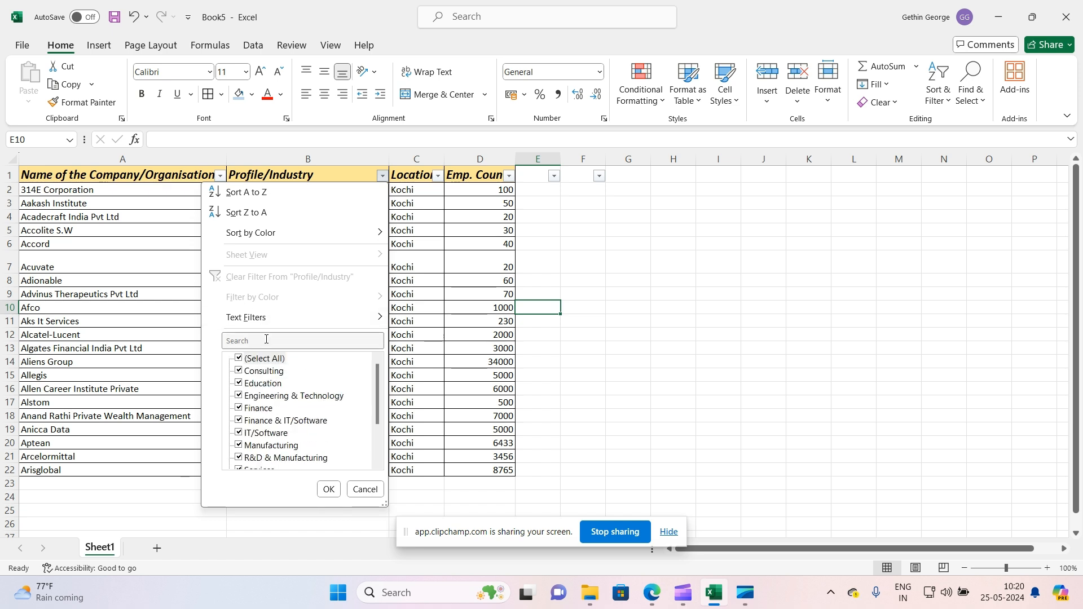
pyautogui.click(256, 338)
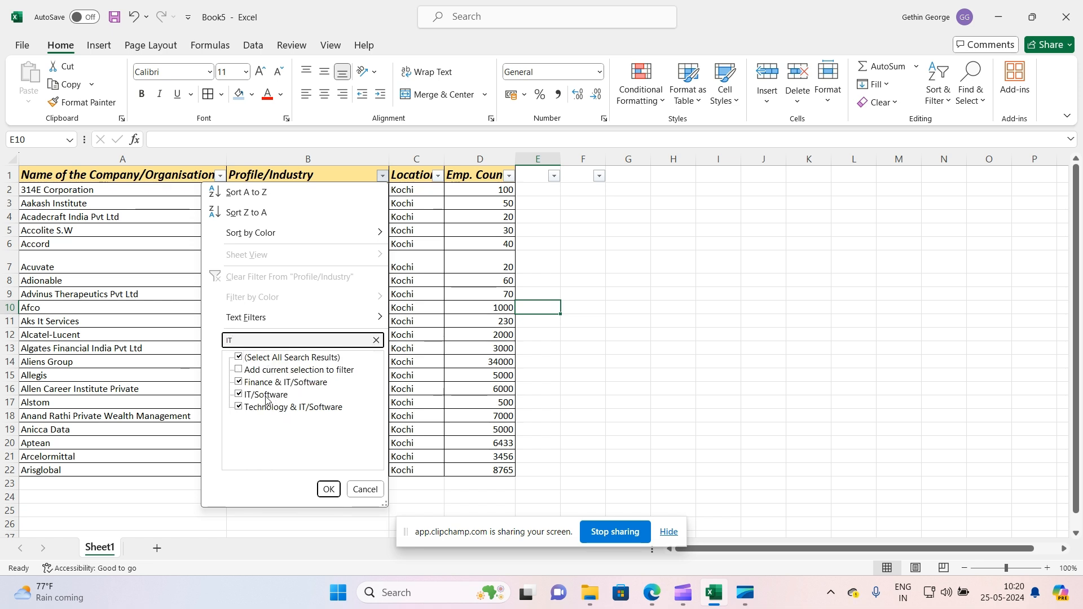
pyautogui.click(256, 359)
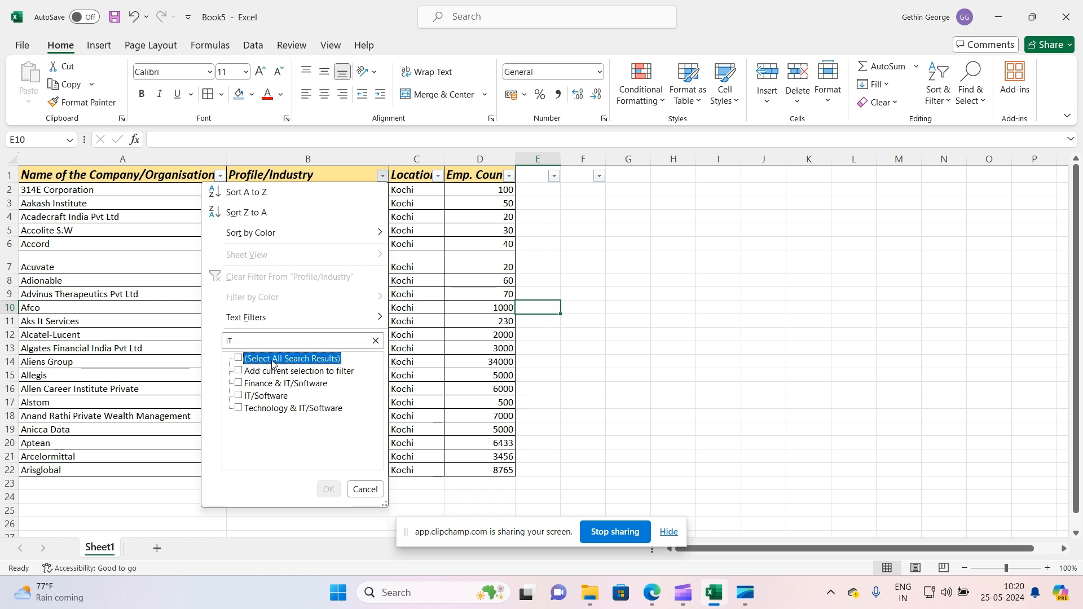
pyautogui.click(254, 397)
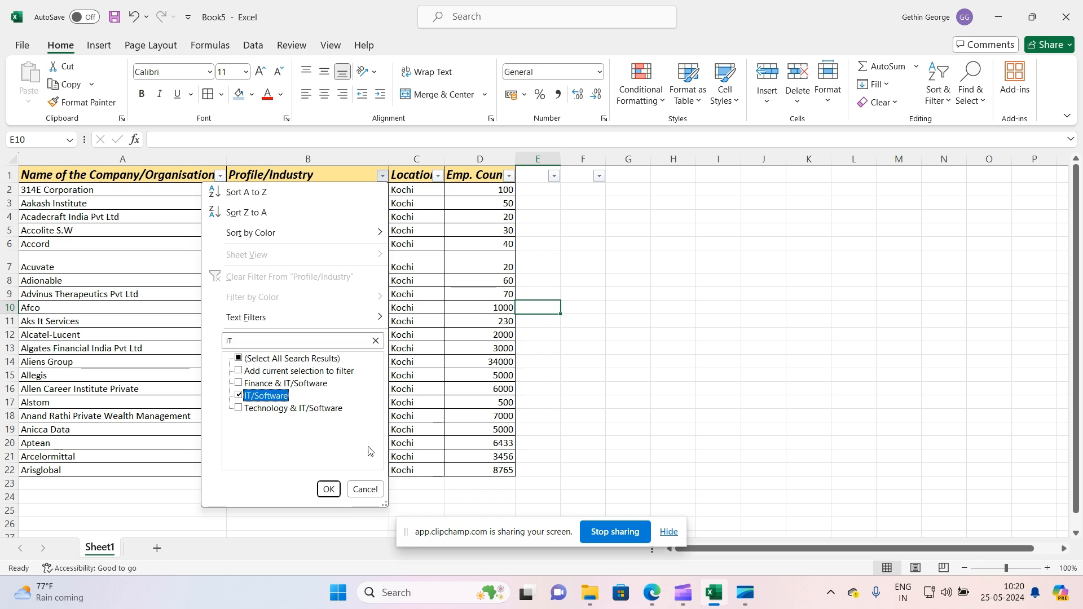
pyautogui.click(329, 489)
pyautogui.click(539, 394)
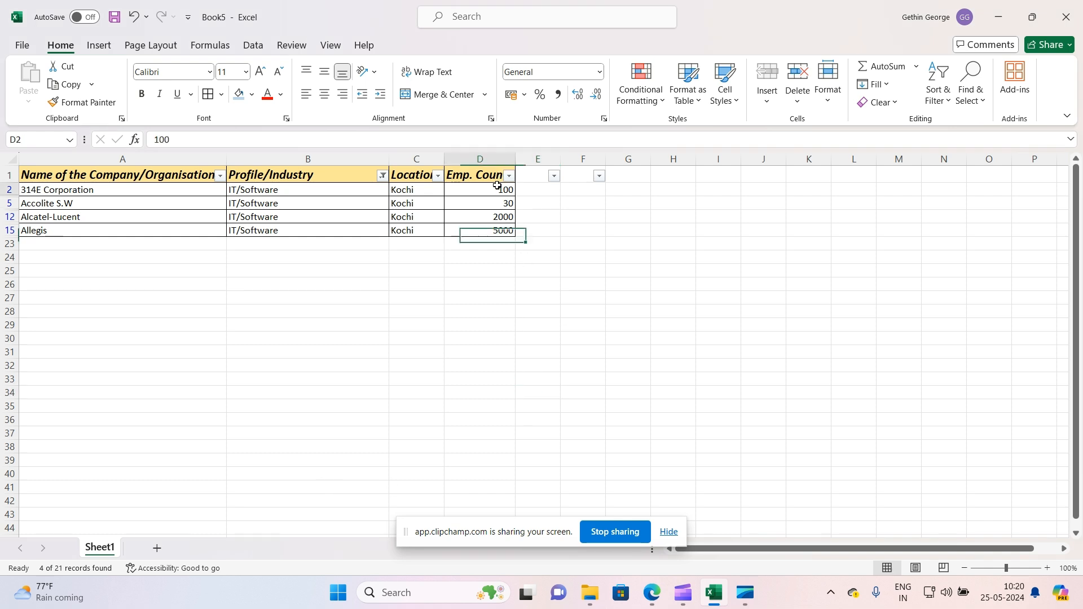
# Clear the filter from the Profile/Industry column
pyautogui.moveTo(497, 186); pyautogui.dragTo(502, 230)
pyautogui.click(480, 271)
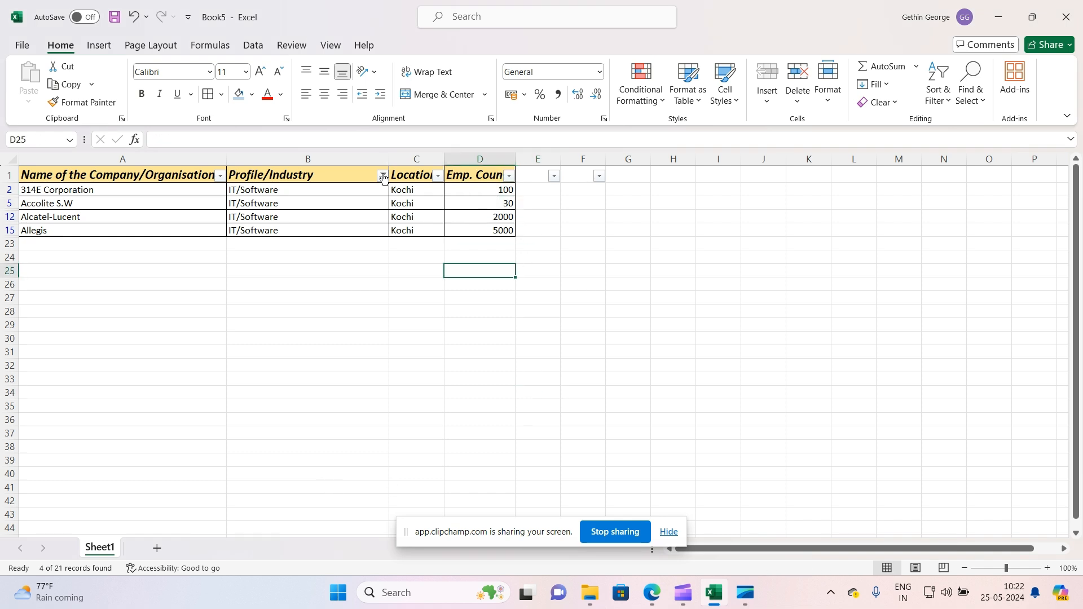
pyautogui.click(383, 176)
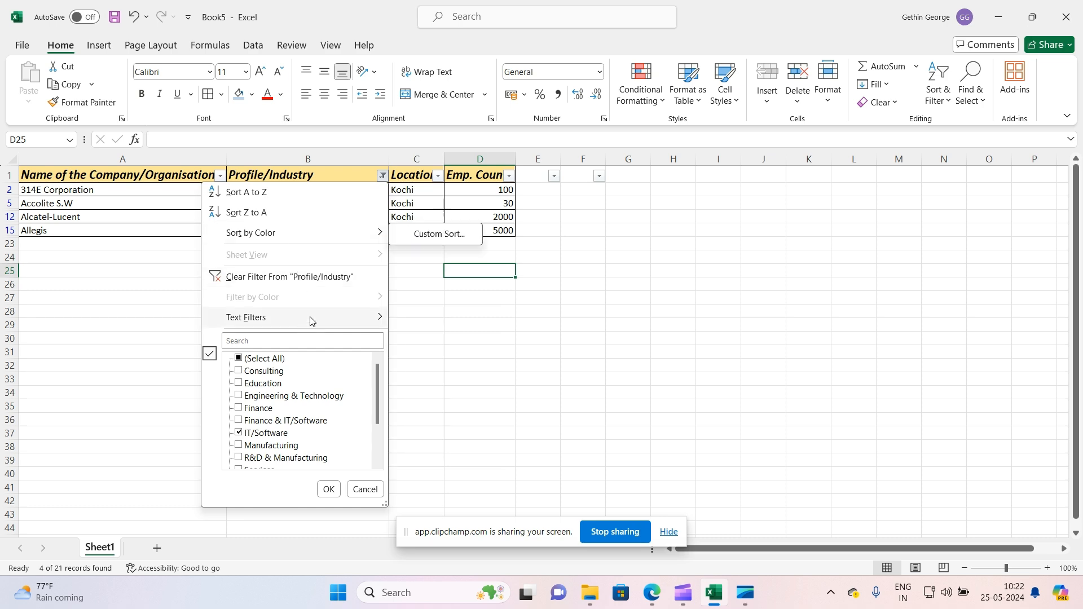
pyautogui.moveTo(290, 322)
pyautogui.scroll(-2, 282, 384)
pyautogui.scroll(2, 282, 389)
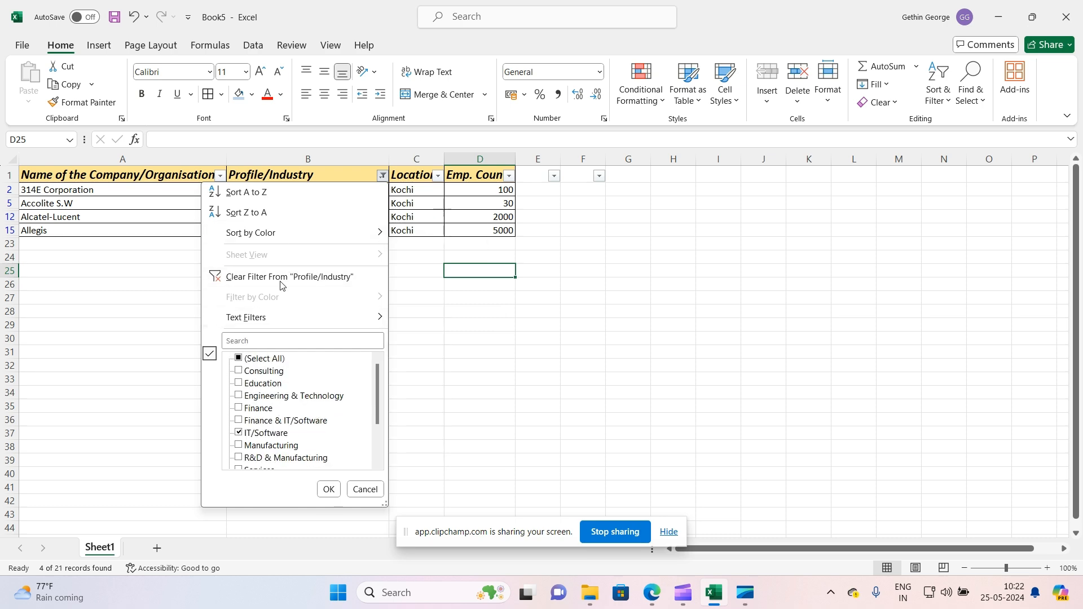
pyautogui.click(294, 280)
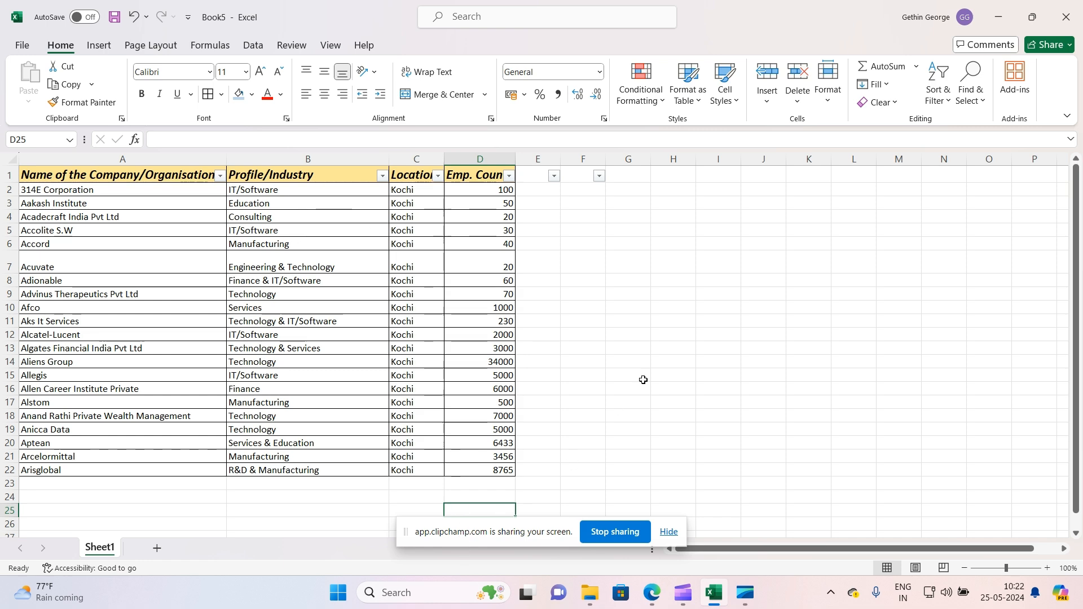
# Select the Emp. Count values and start a sum formula in D23 below the column
pyautogui.click(673, 362)
pyautogui.moveTo(493, 194); pyautogui.dragTo(481, 486)
pyautogui.scroll(-3, 587, 303)
pyautogui.click(480, 351)
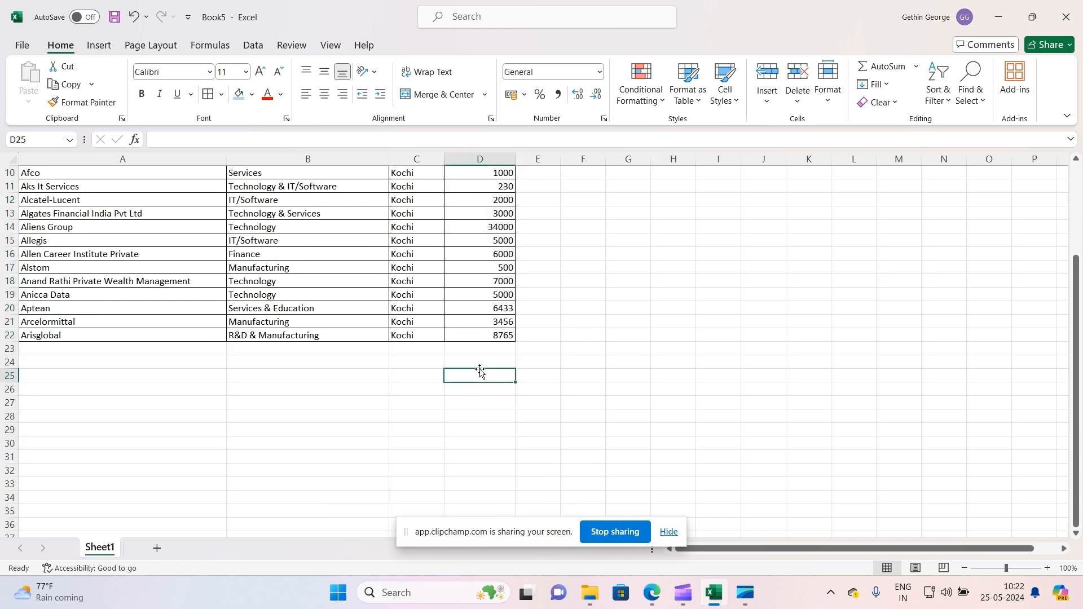
pyautogui.scroll(3, 484, 355)
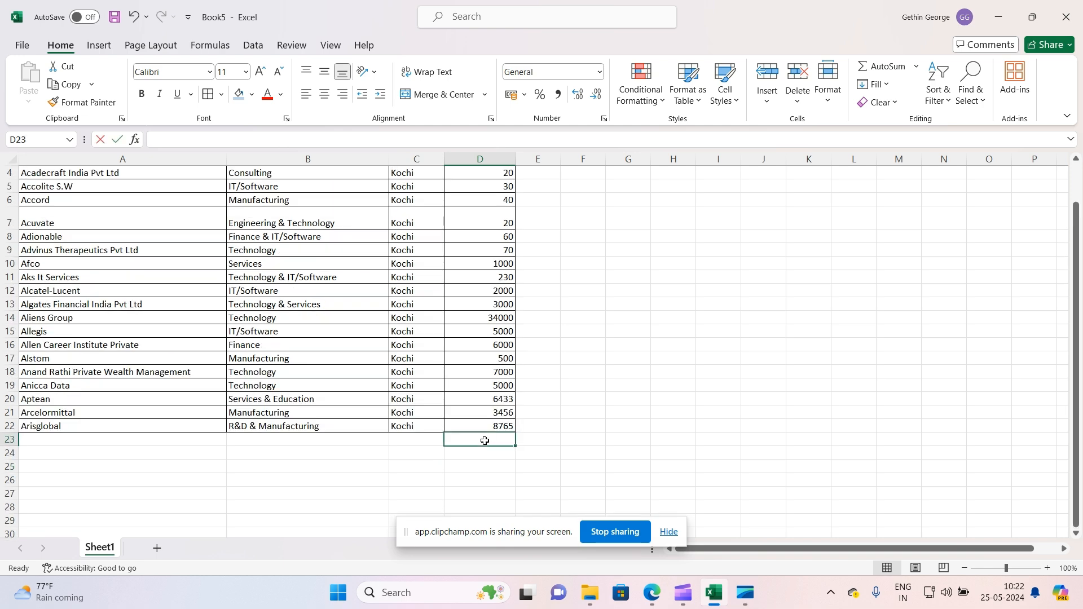
pyautogui.write('=sum')
pyautogui.click(558, 443)
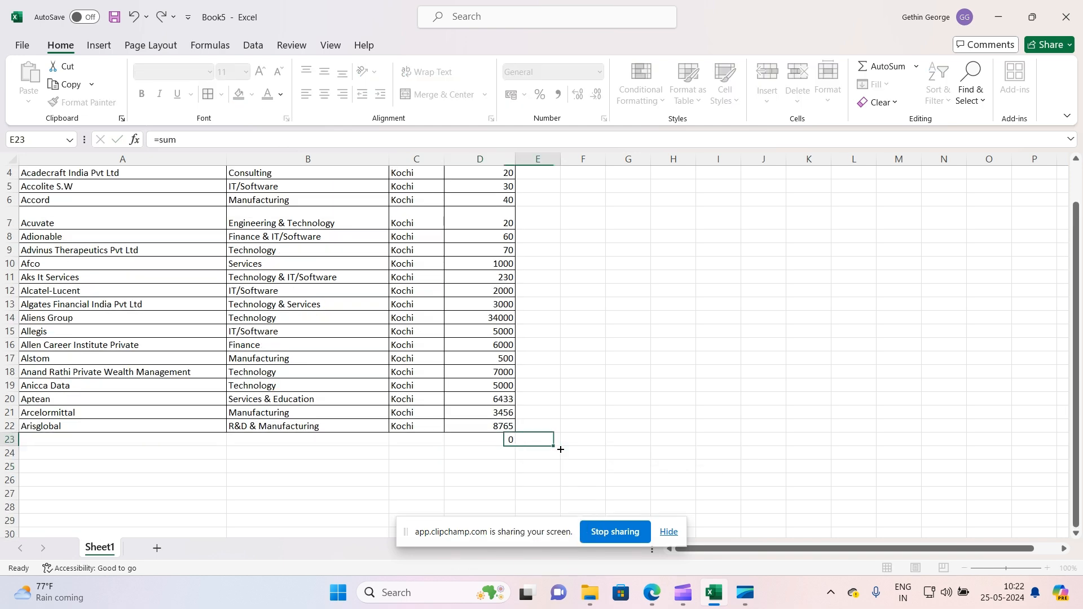
# Complete the D23 formula as =SUM(D2:D22) to total the Emp. Count column
pyautogui.doubleClick(498, 440)
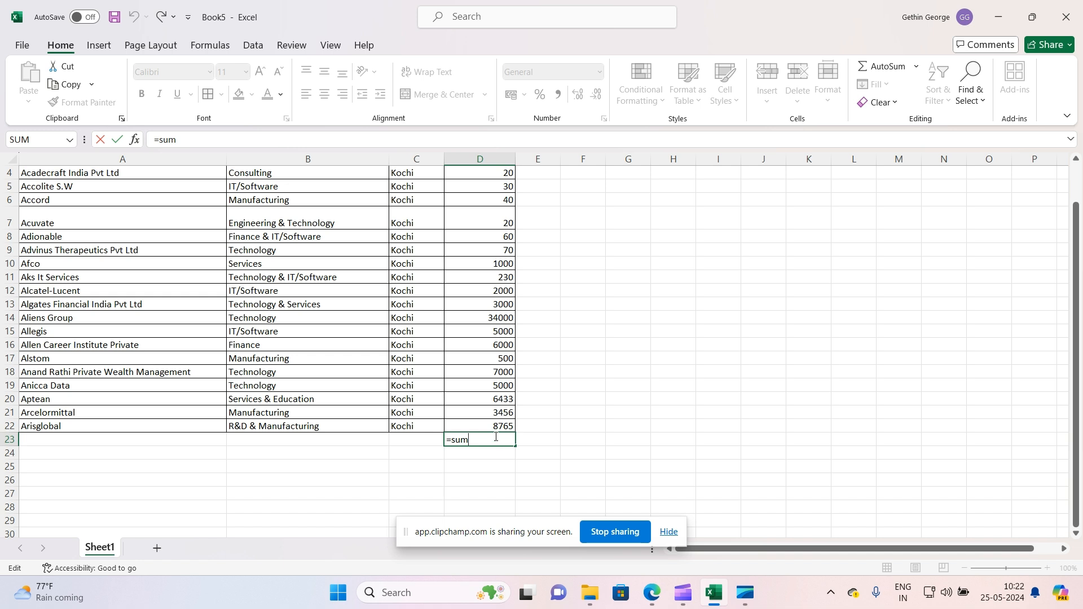
pyautogui.press('BackSpace')
pyautogui.press('BackSpace')
pyautogui.press('BackSpace')
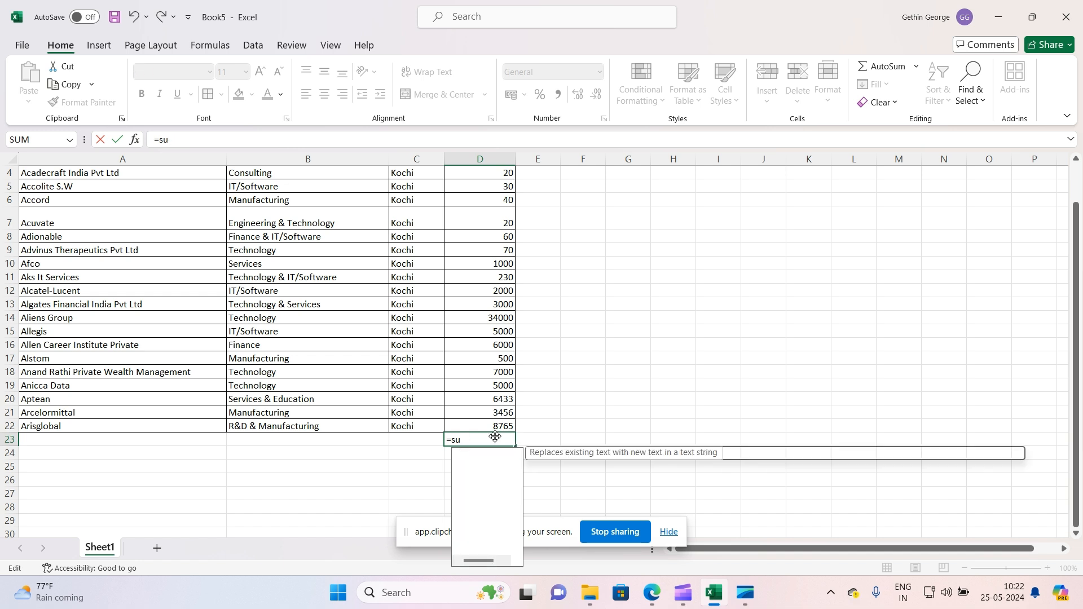
pyautogui.write('sum')
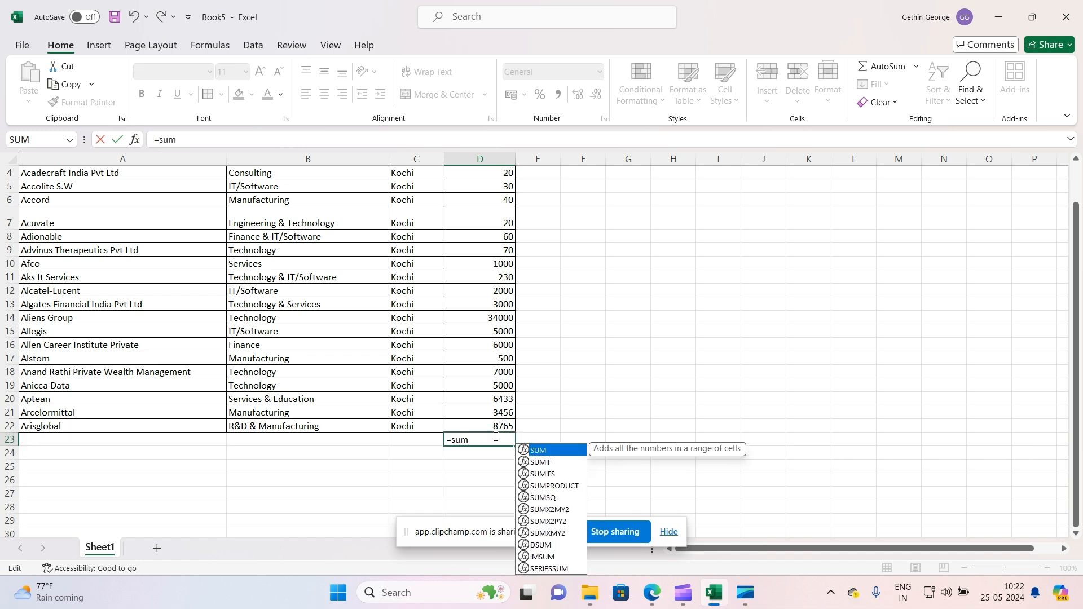
pyautogui.doubleClick(553, 450)
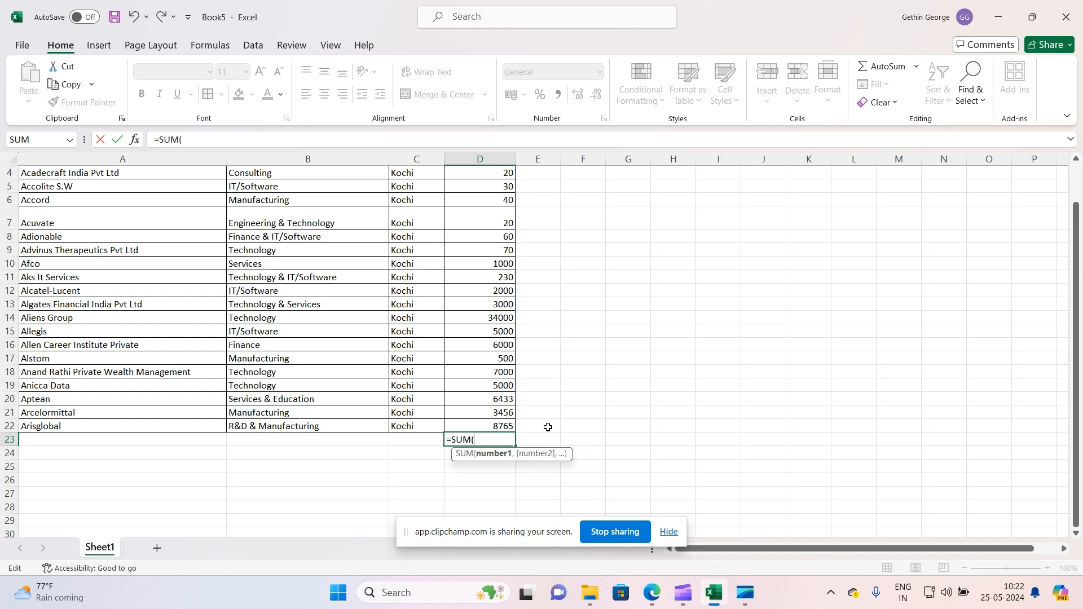
pyautogui.scroll(1, 509, 276)
pyautogui.moveTo(491, 189); pyautogui.dragTo(496, 442)
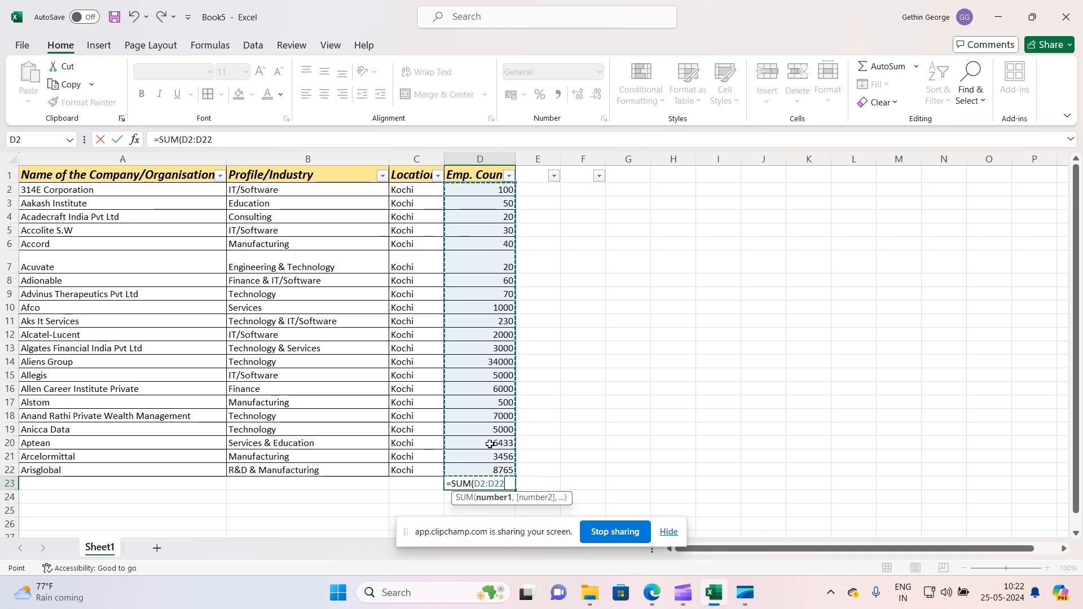
pyautogui.scroll(-2, 490, 421)
pyautogui.write(')')
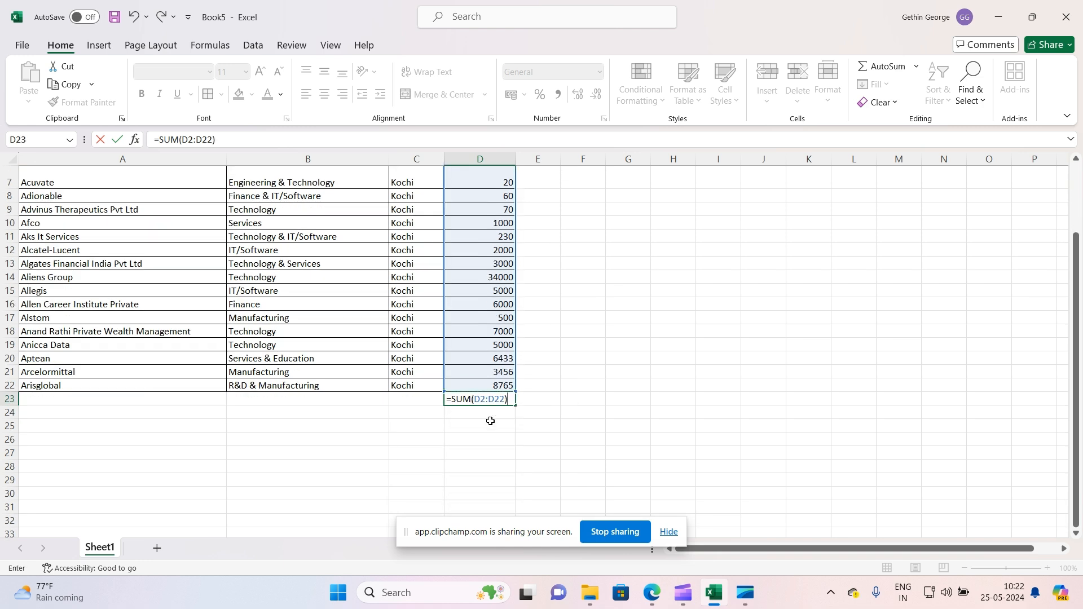
pyautogui.press('Return')
# Copy the total in D23 and paste it back onto itself as values only
pyautogui.click(486, 401)
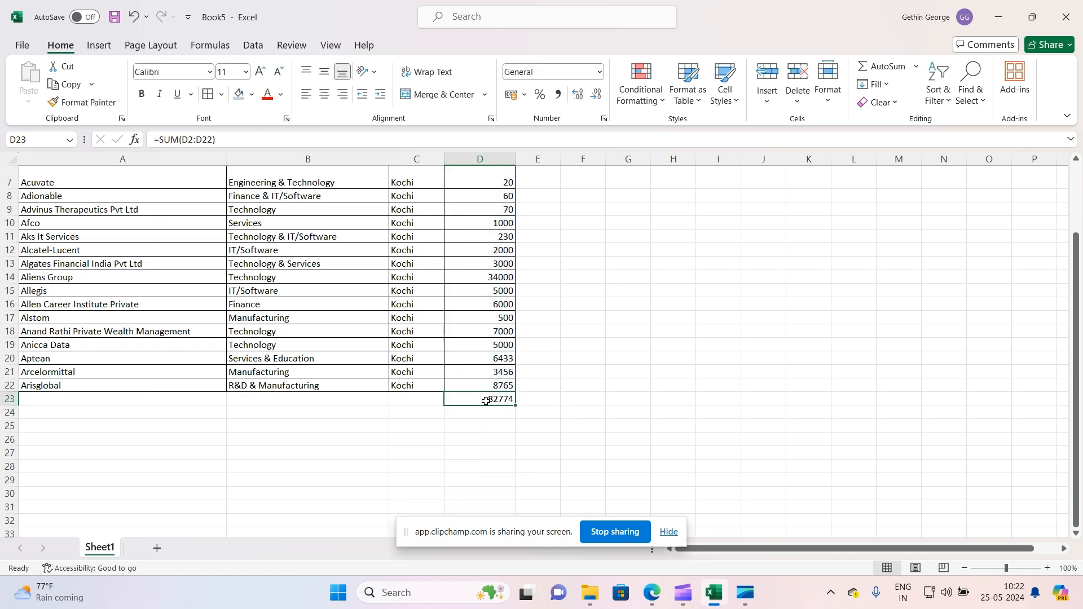
pyautogui.click(499, 431)
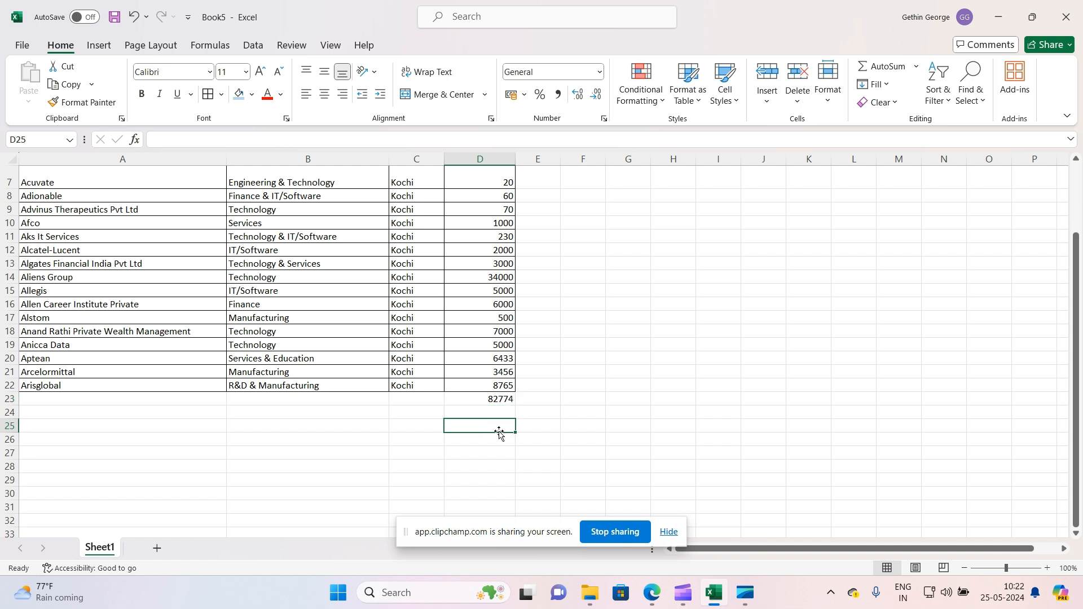
pyautogui.click(492, 402)
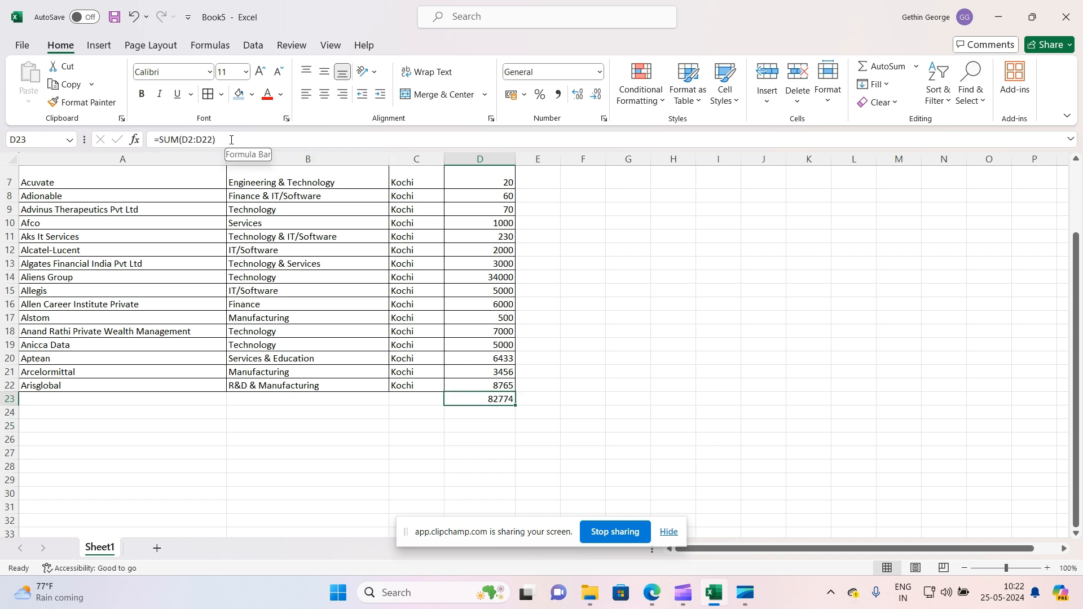
pyautogui.hotkey('ctrl', 'c')
pyautogui.rightClick(496, 395)
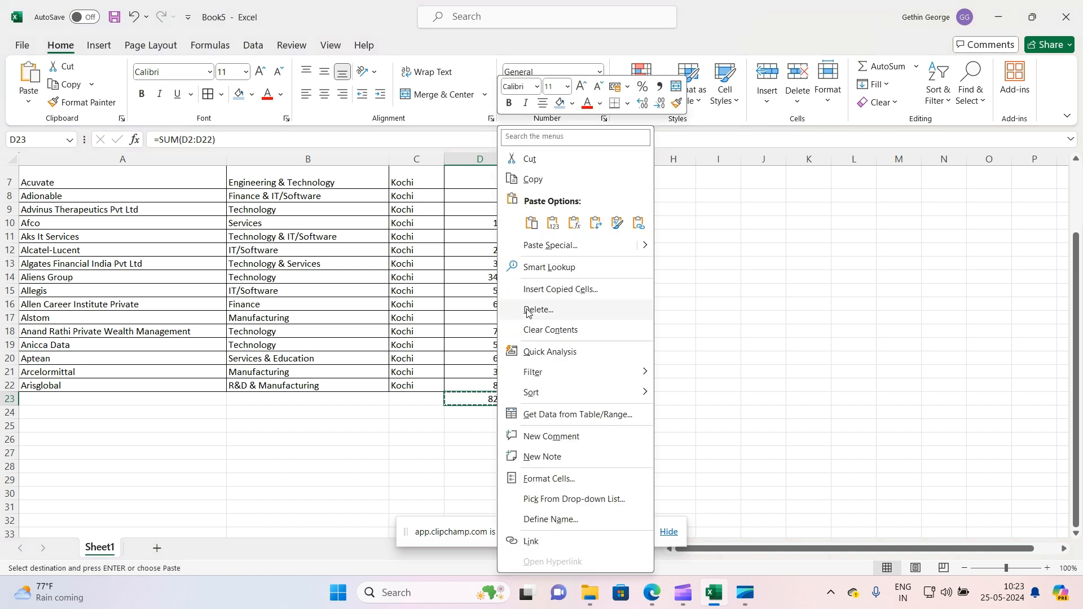
pyautogui.click(554, 221)
pyautogui.click(481, 450)
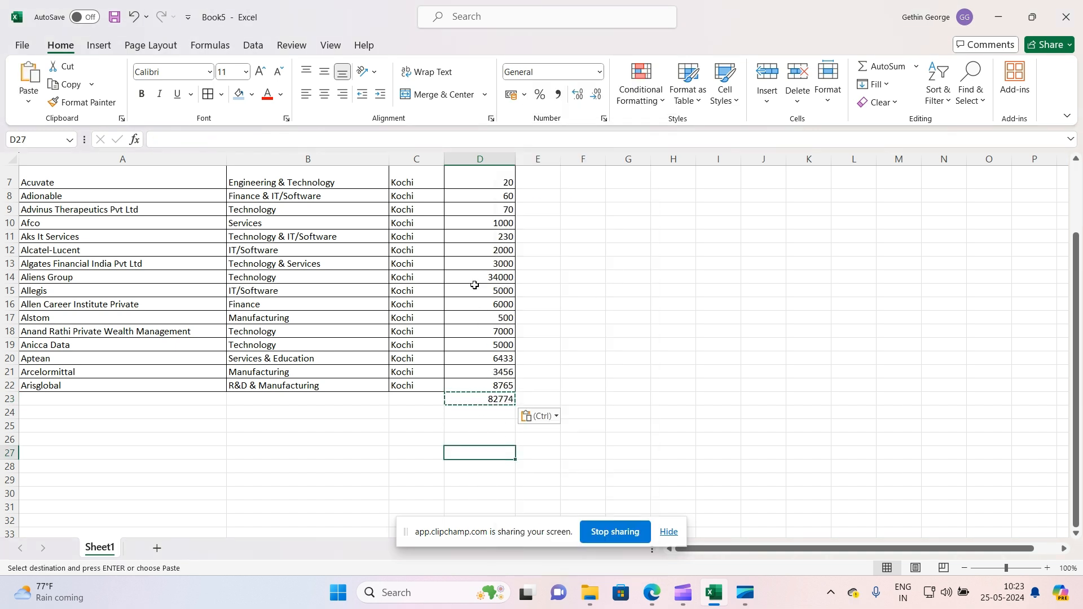
pyautogui.moveTo(478, 213); pyautogui.dragTo(492, 374)
pyautogui.click(495, 402)
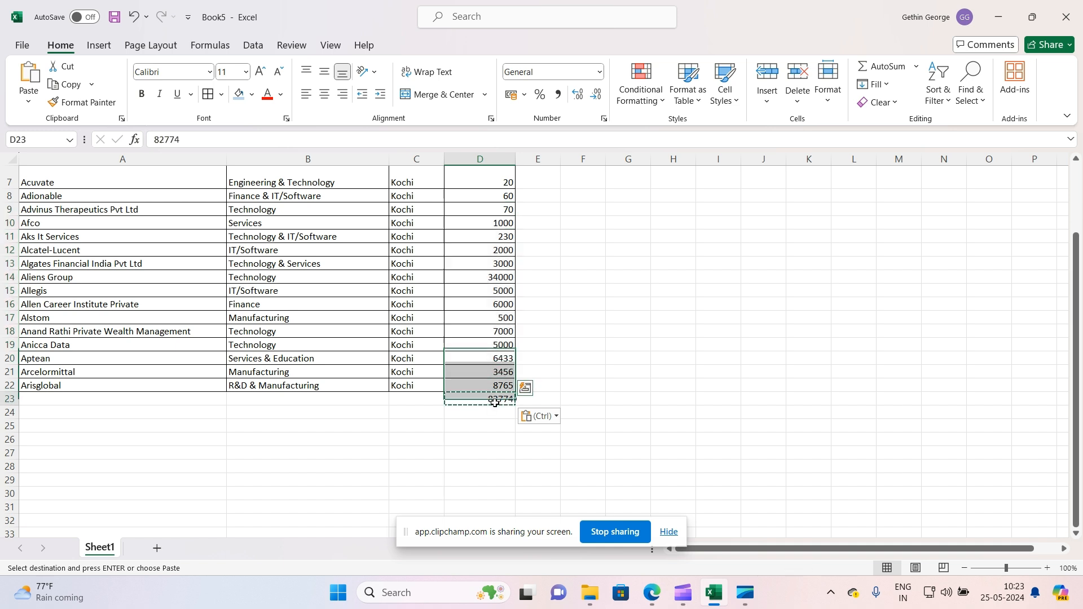
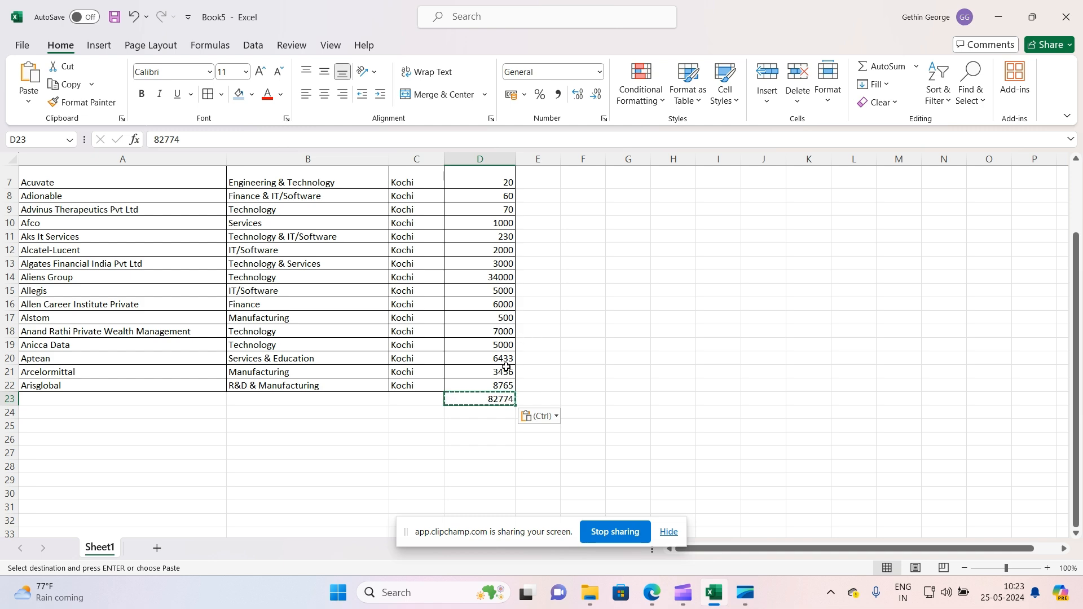
# Select the Emp. Count values in D2:D22 to review their summary figures
pyautogui.scroll(2, 506, 367)
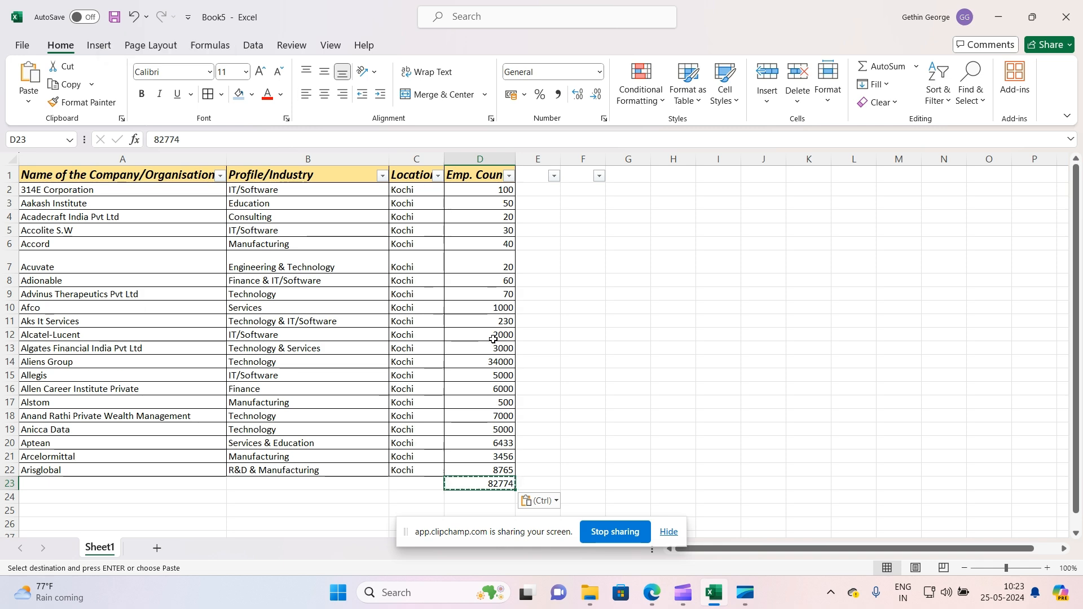
pyautogui.scroll(-1, 497, 339)
pyautogui.scroll(1, 498, 339)
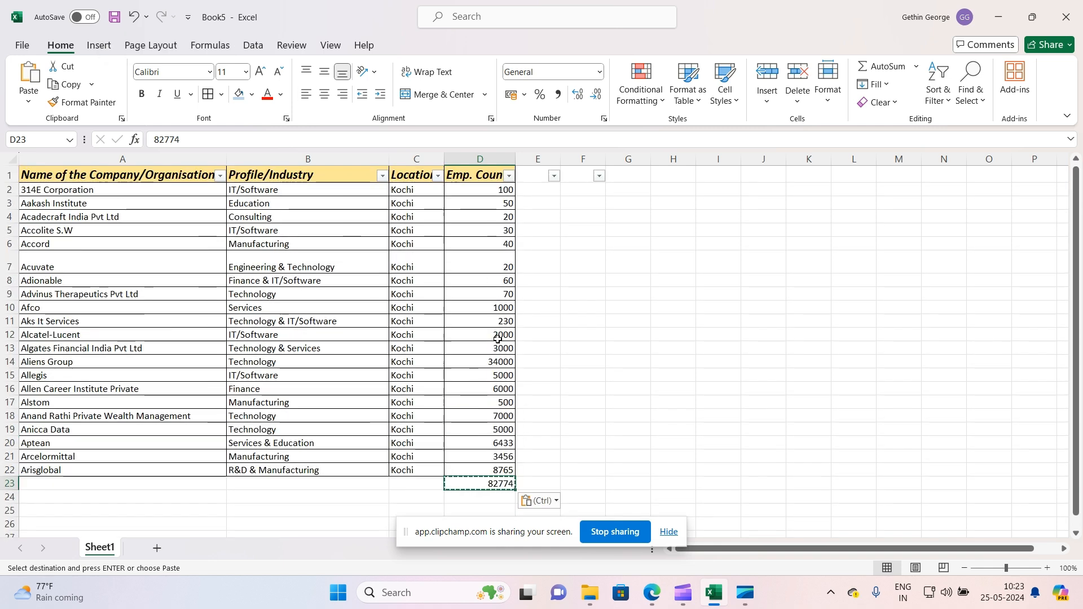
pyautogui.moveTo(495, 190); pyautogui.dragTo(514, 470)
pyautogui.scroll(-2, 552, 416)
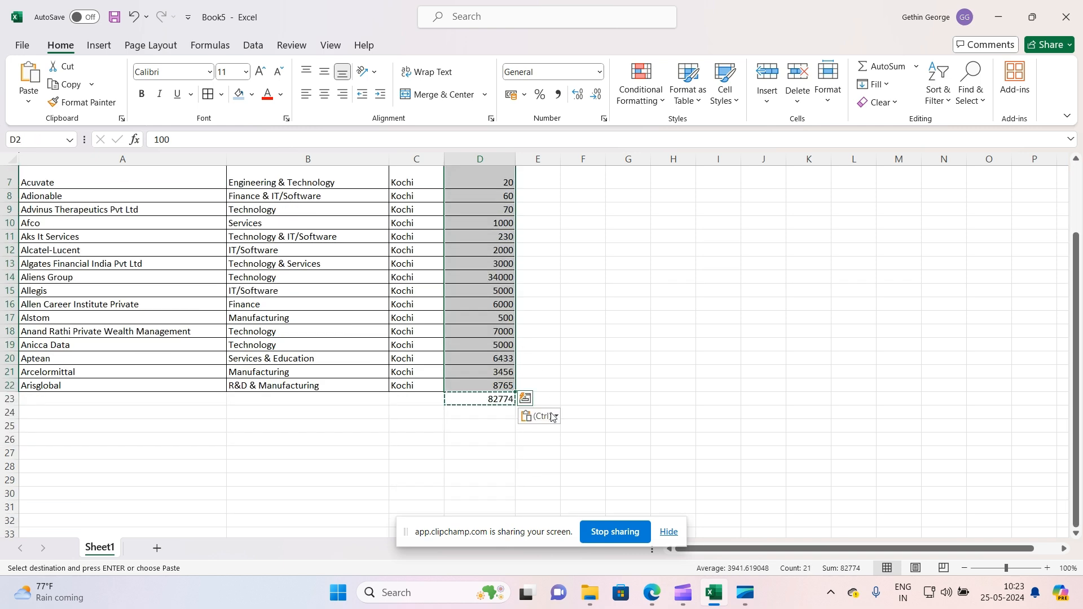
# Enter =AVERAGE(D2:D22) in D25 to average the Emp. Count column
pyautogui.click(497, 424)
pyautogui.write('=avg')
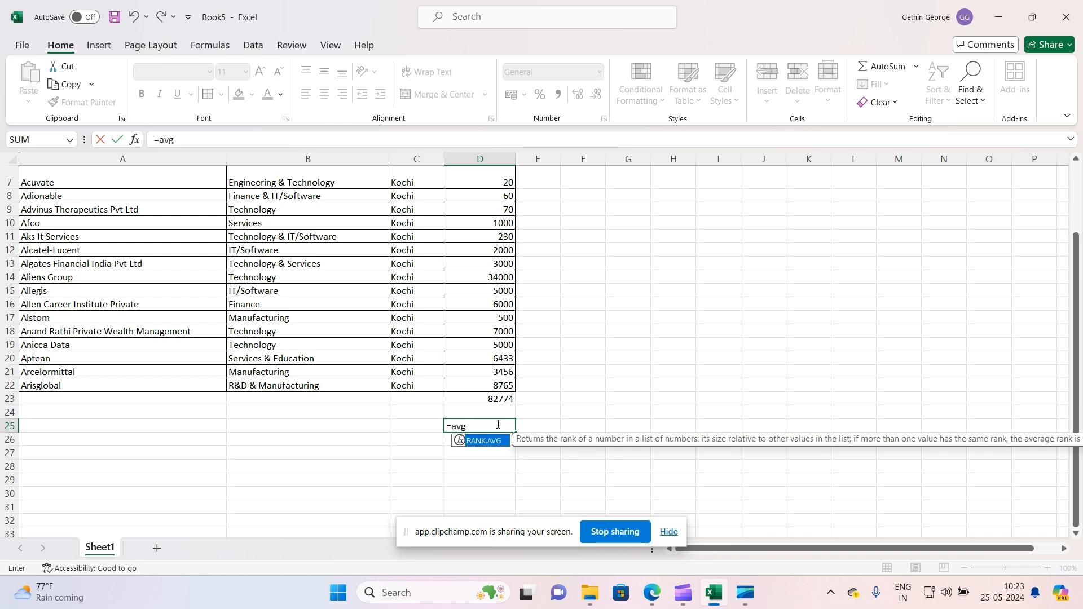
pyautogui.press('BackSpace')
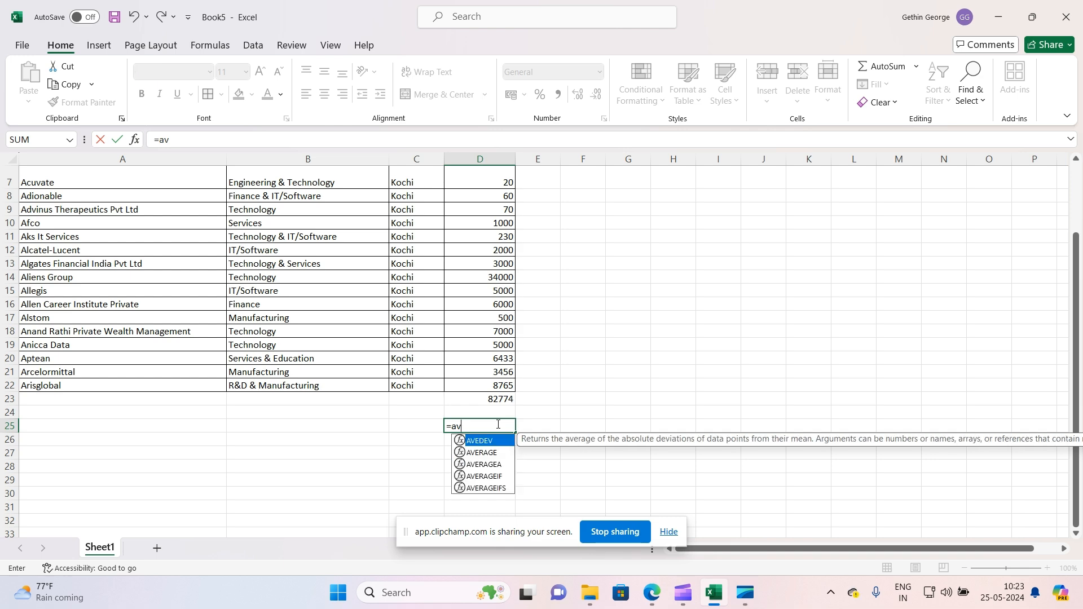
pyautogui.doubleClick(493, 460)
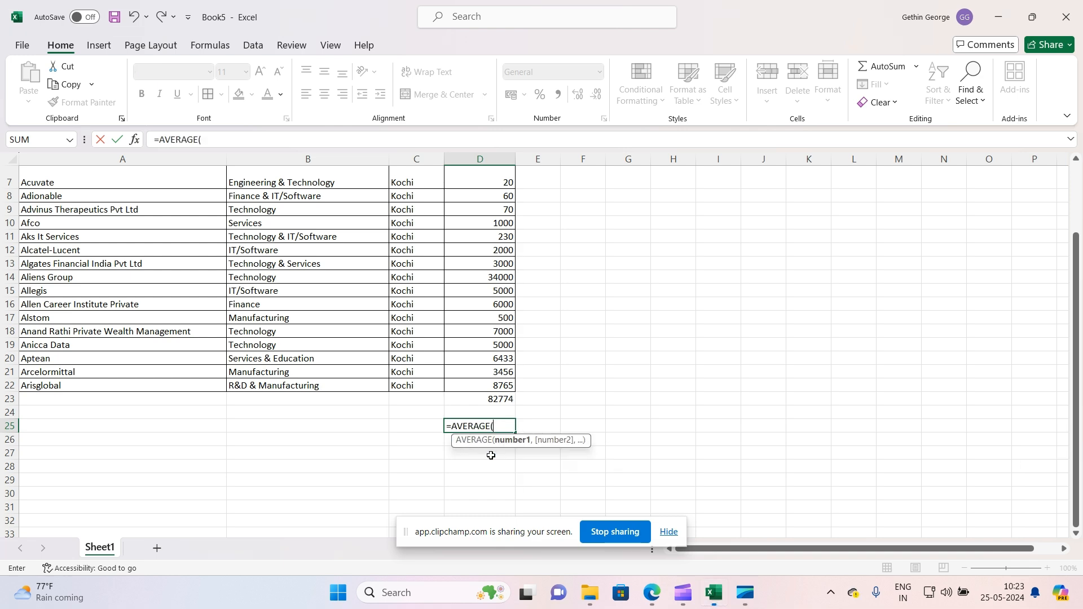
pyautogui.scroll(2, 502, 338)
pyautogui.moveTo(496, 194); pyautogui.dragTo(489, 478)
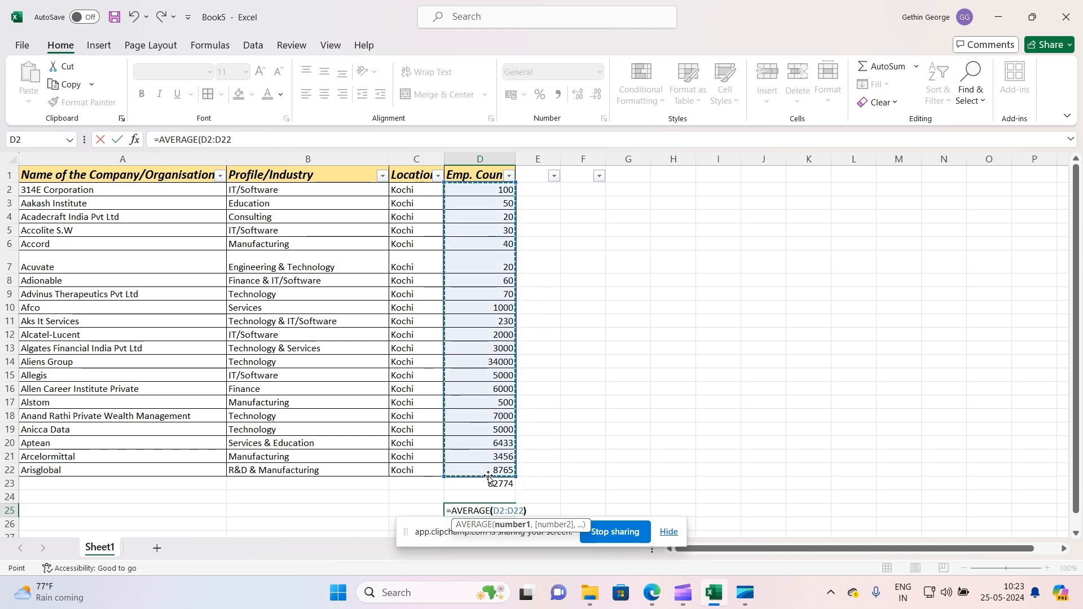
pyautogui.write(')')
pyautogui.press('Return')
# Delete the average formula from D25
pyautogui.scroll(-2, 481, 425)
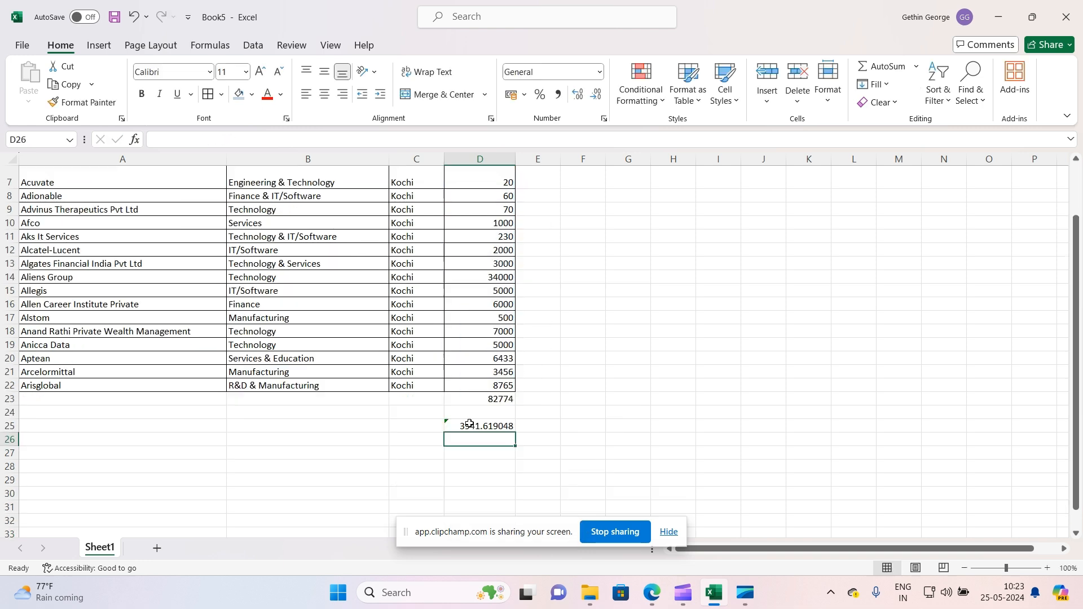
pyautogui.click(474, 426)
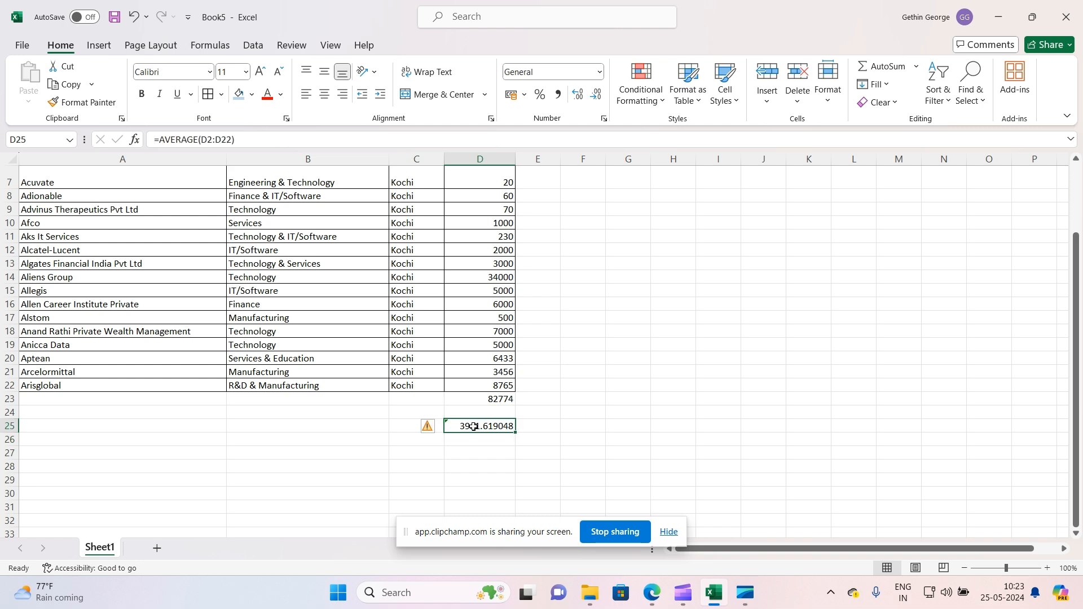
pyautogui.press('Delete')
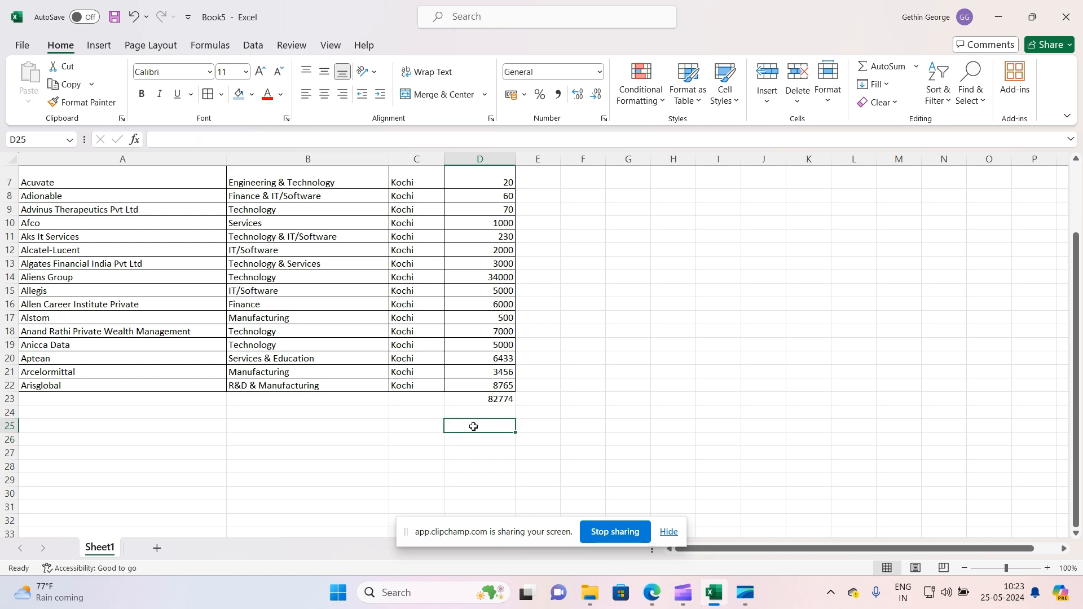
# Select the Emp. Count values D2:D22 again to review their average, count and sum
pyautogui.scroll(2, 474, 426)
pyautogui.moveTo(491, 190); pyautogui.dragTo(485, 471)
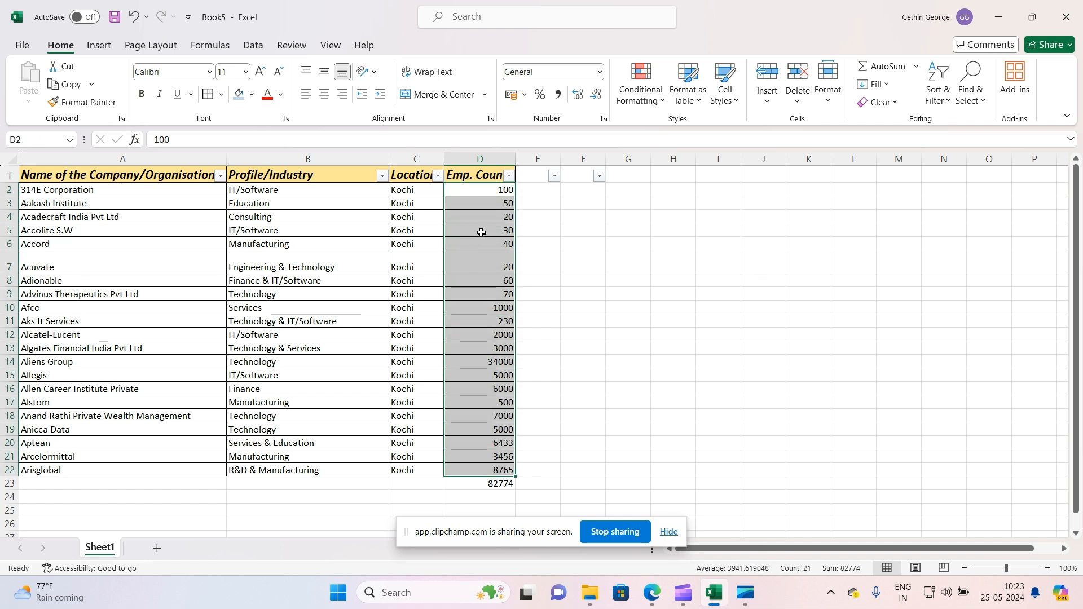
pyautogui.click(671, 532)
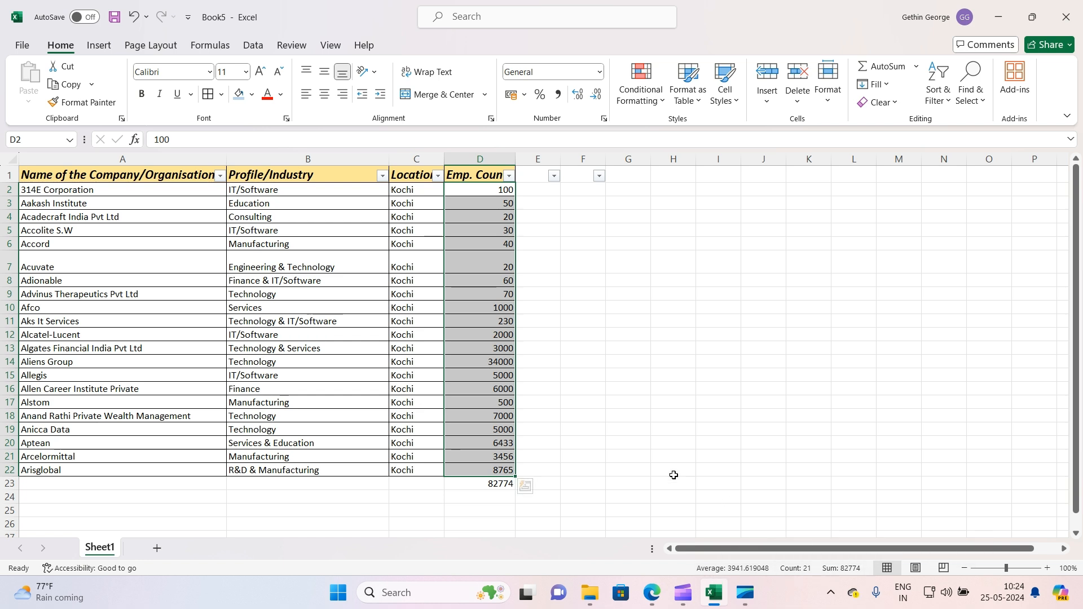
pyautogui.scroll(-1, 674, 475)
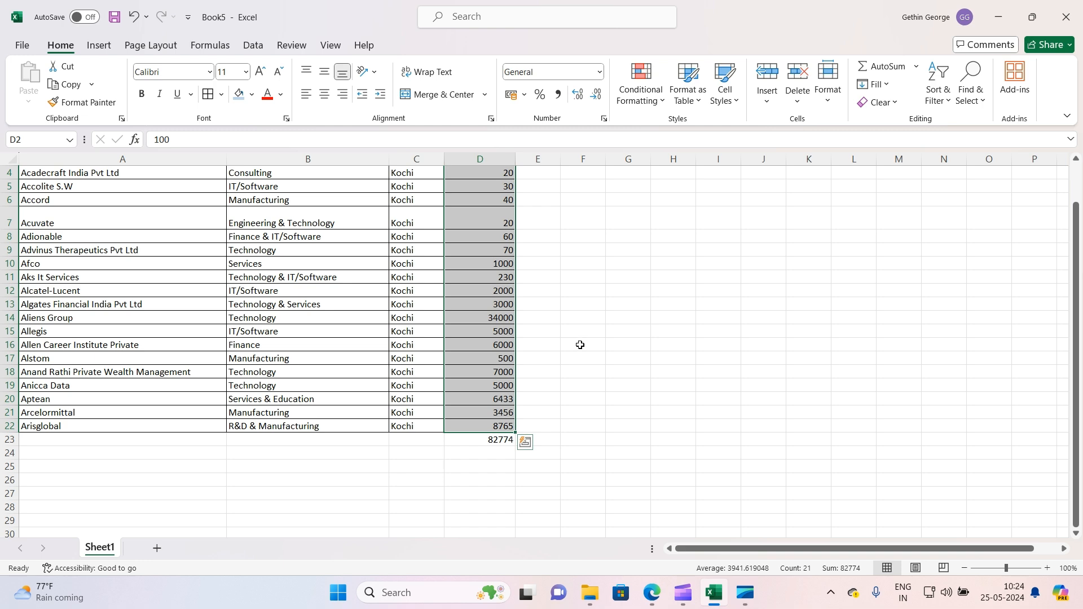
pyautogui.scroll(1, 580, 344)
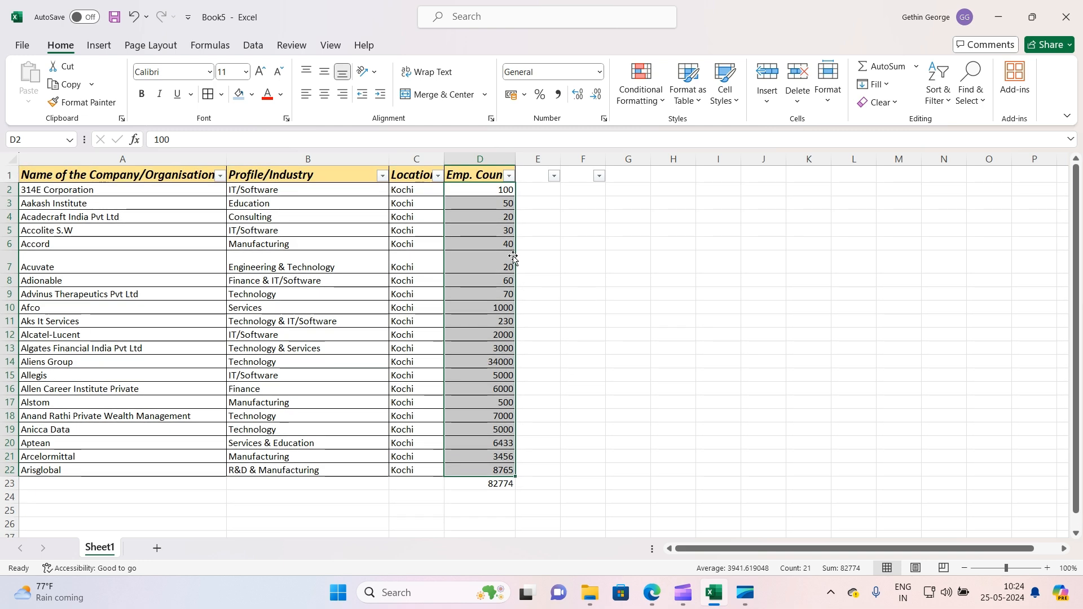
pyautogui.click(575, 275)
# Delete the Emp. Count total from D23
pyautogui.click(485, 484)
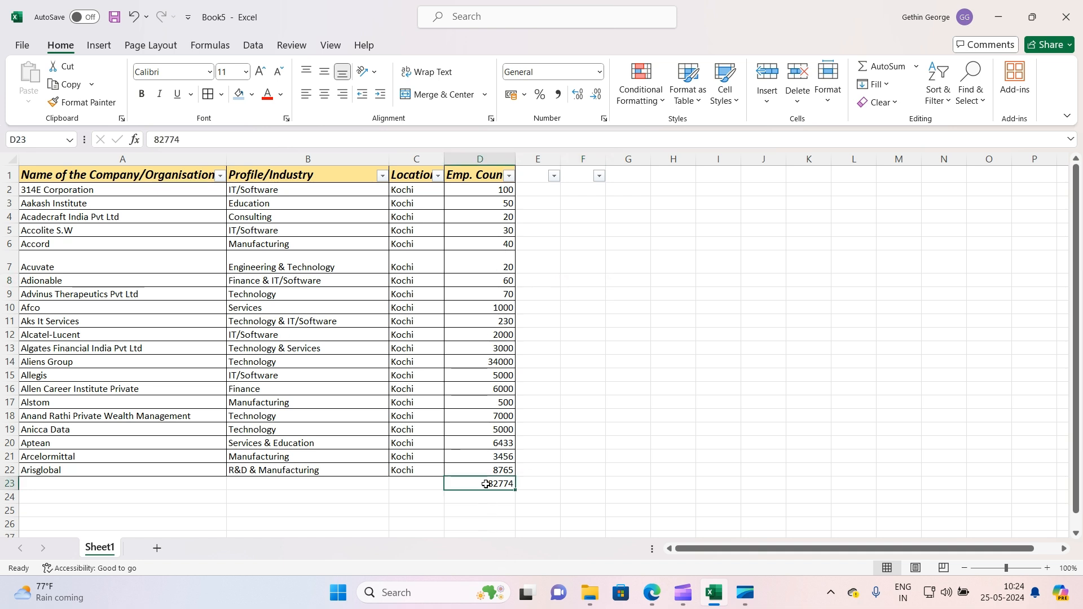
pyautogui.press('Delete')
pyautogui.click(533, 402)
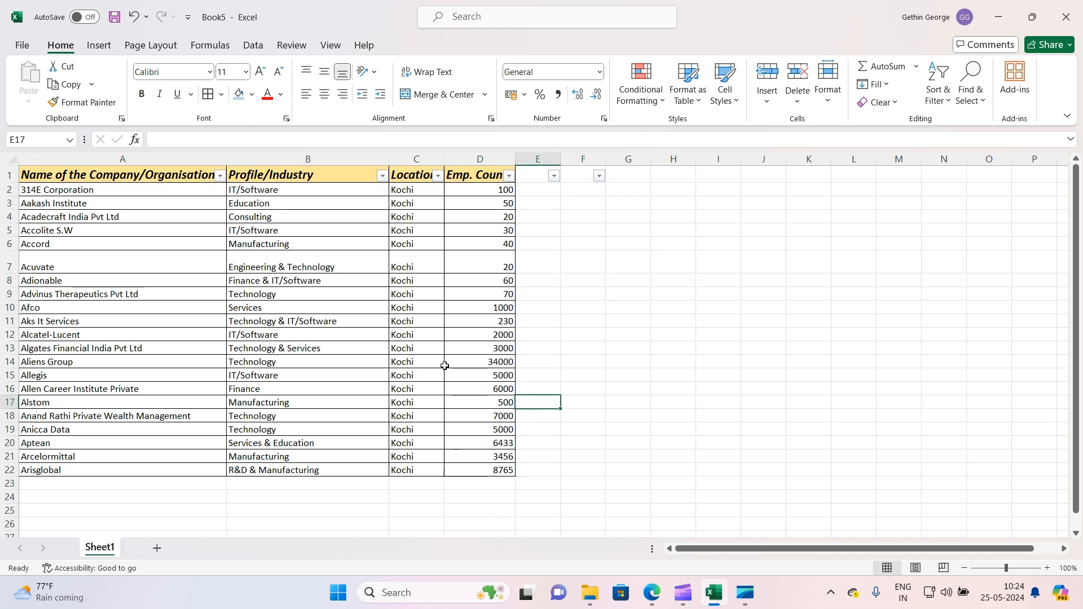
# Turn off filtering on the header row with Sort & Filter
pyautogui.click(7, 176)
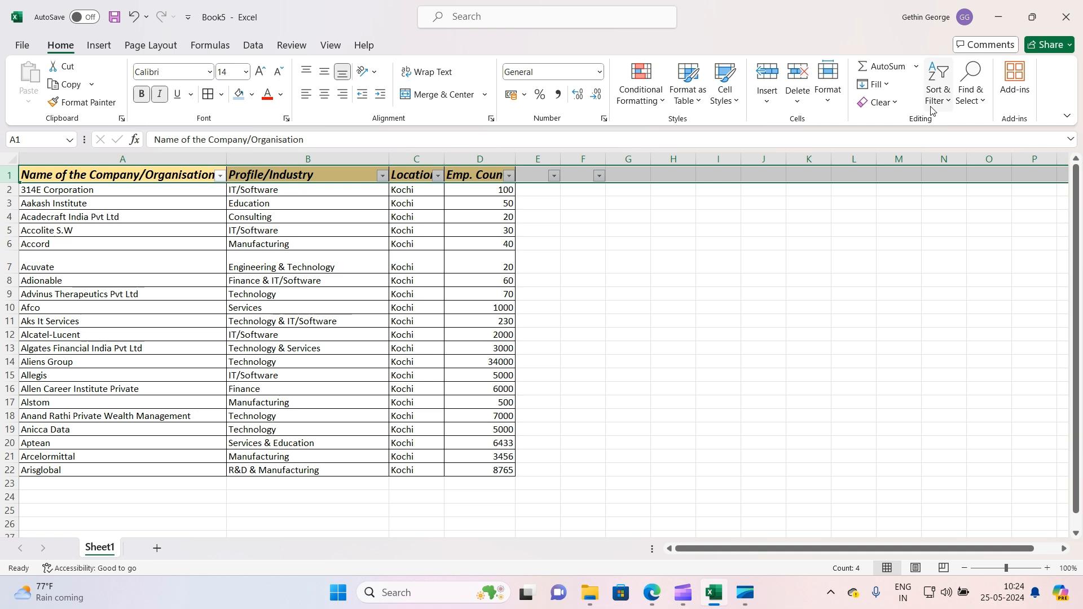
pyautogui.click(938, 89)
pyautogui.click(965, 186)
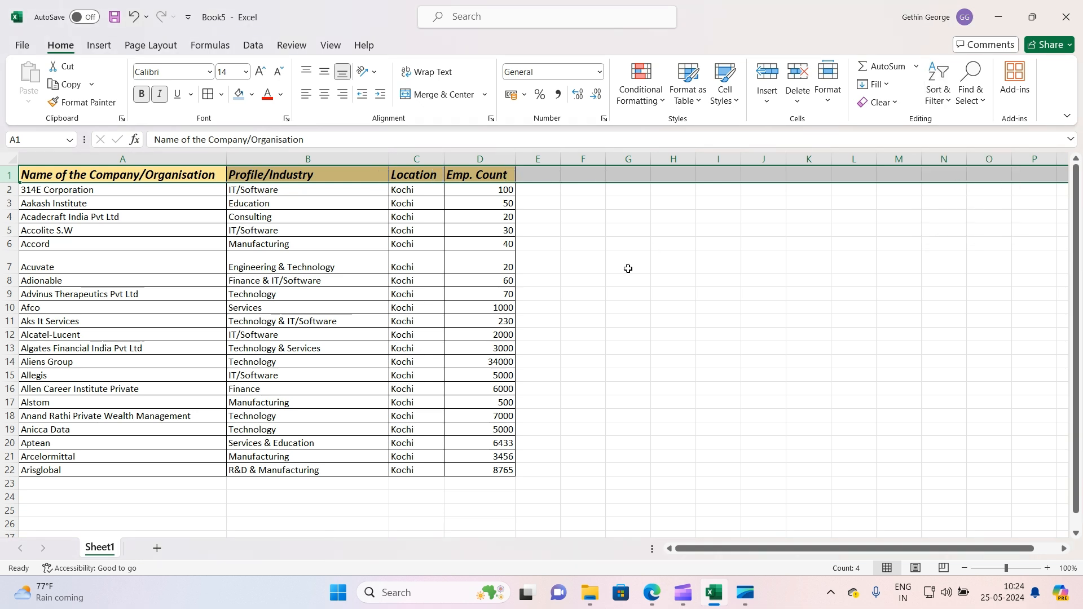
pyautogui.click(938, 93)
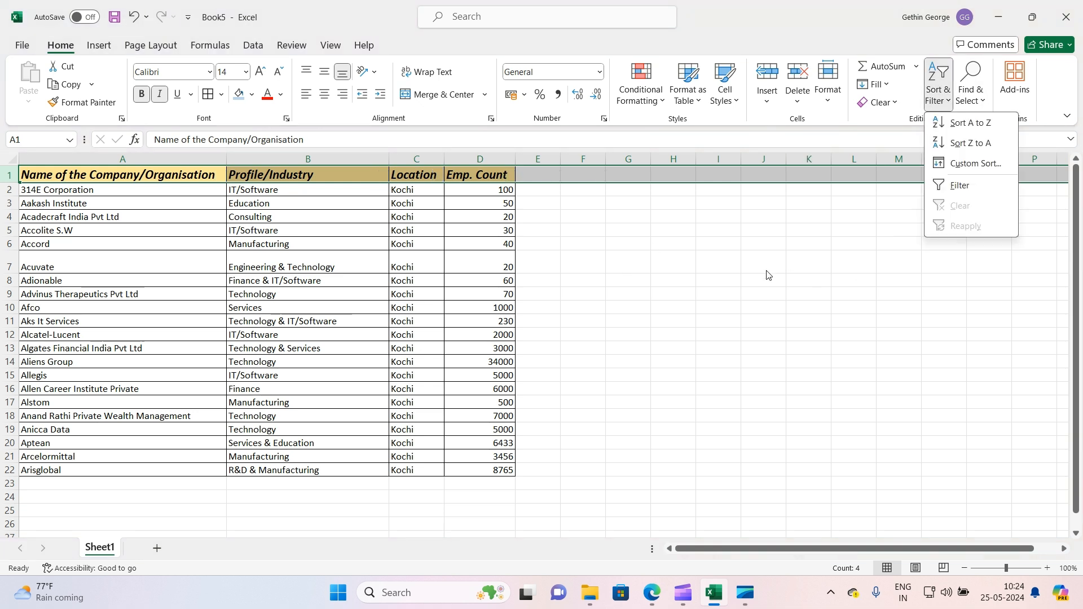
pyautogui.press('Escape')
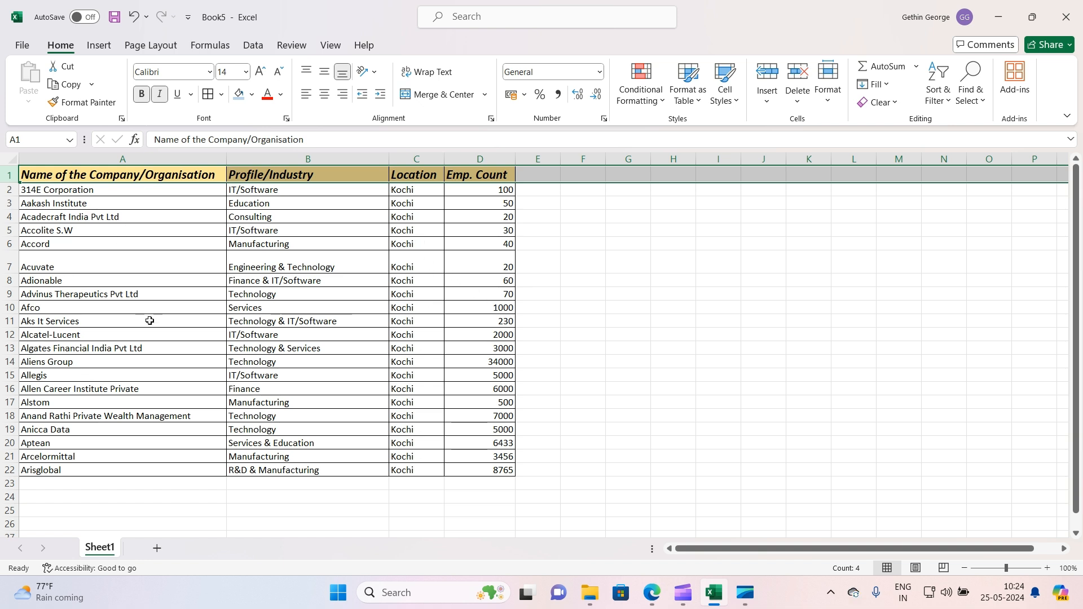
# Clear the company name in A17 and the Profile/Industry entry in B12
pyautogui.rightClick(4, 349)
pyautogui.press('Escape')
pyautogui.click(71, 401)
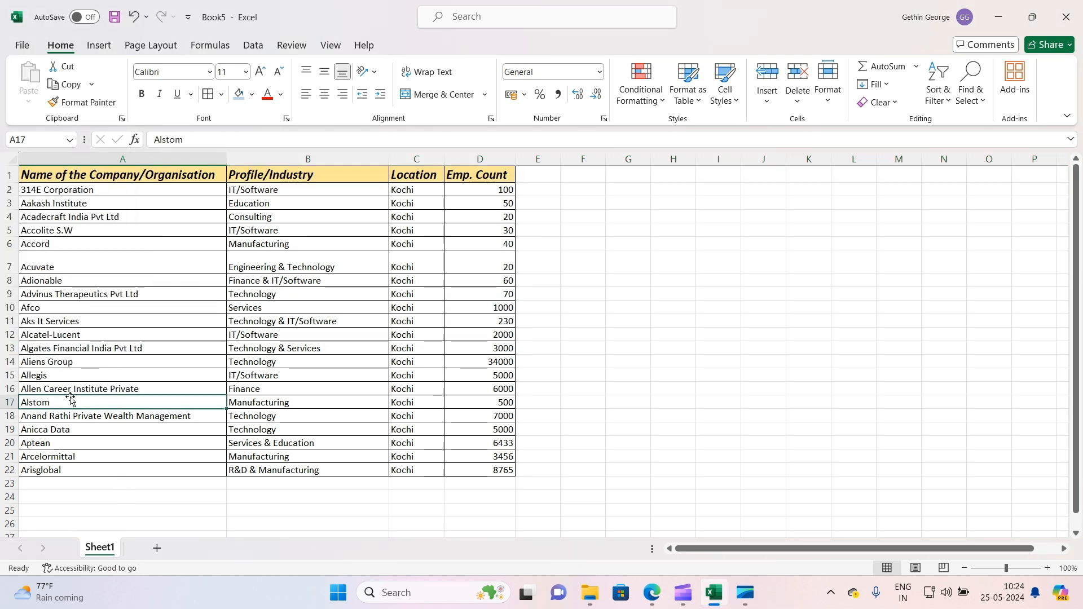
pyautogui.press('BackSpace')
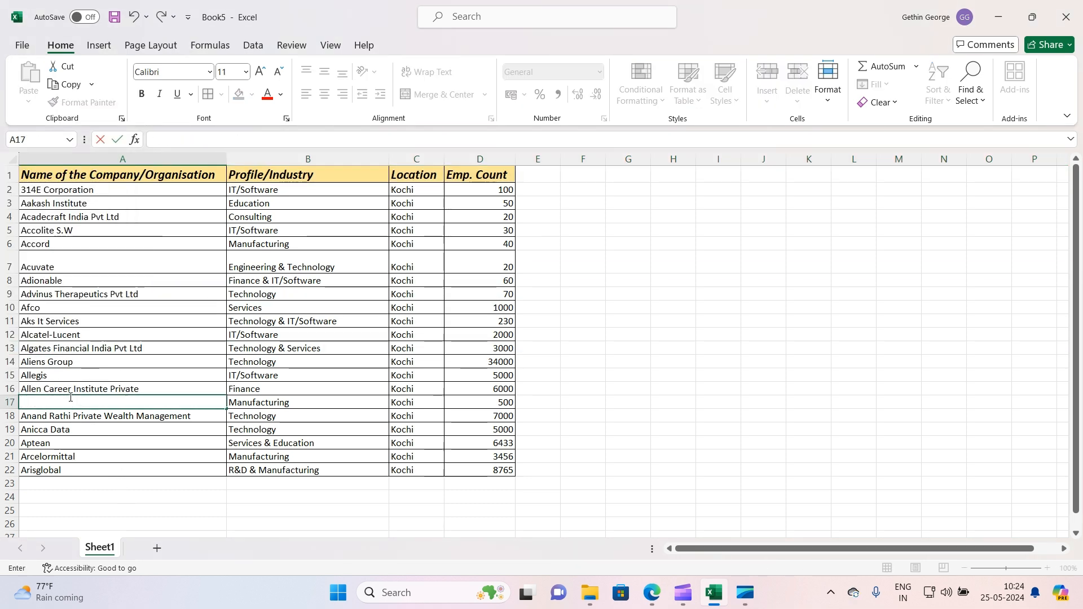
pyautogui.click(77, 409)
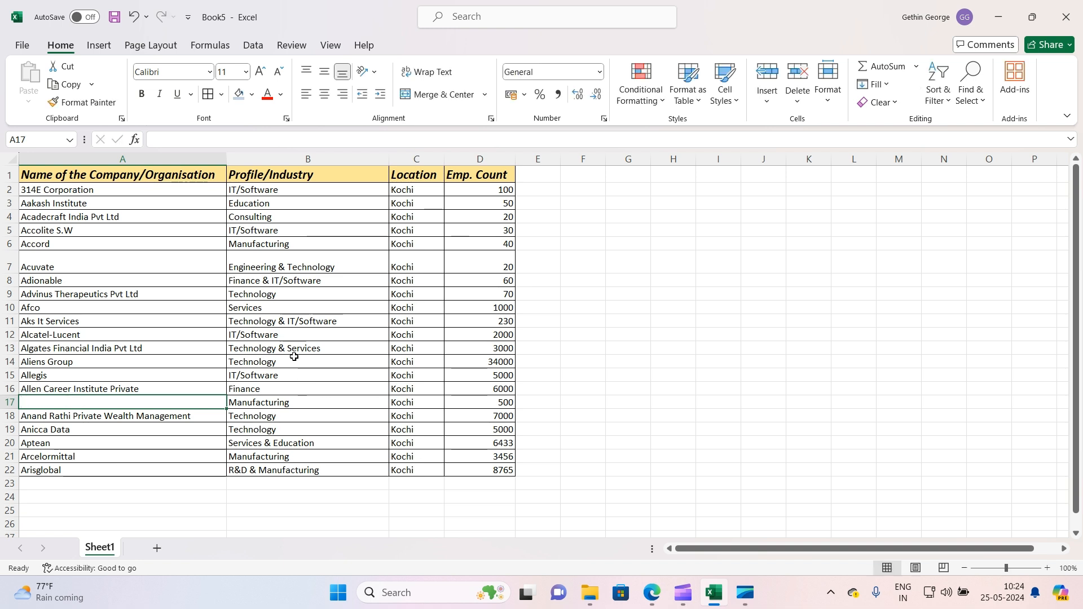
pyautogui.click(289, 333)
pyautogui.press('BackSpace')
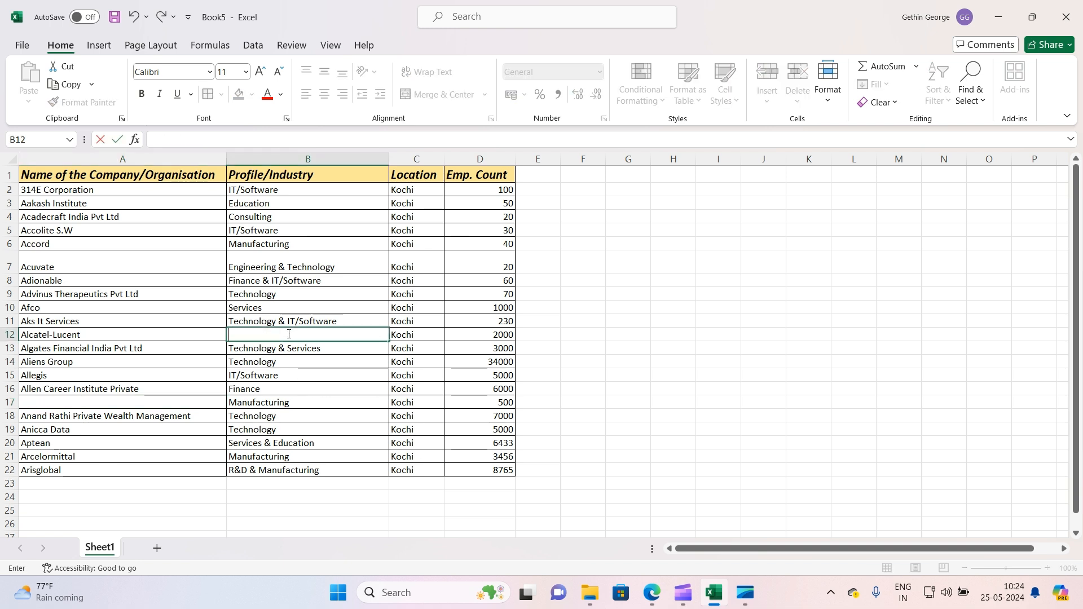
# Delete the Emp. Count value in D19 and the Location in C15
pyautogui.click(511, 428)
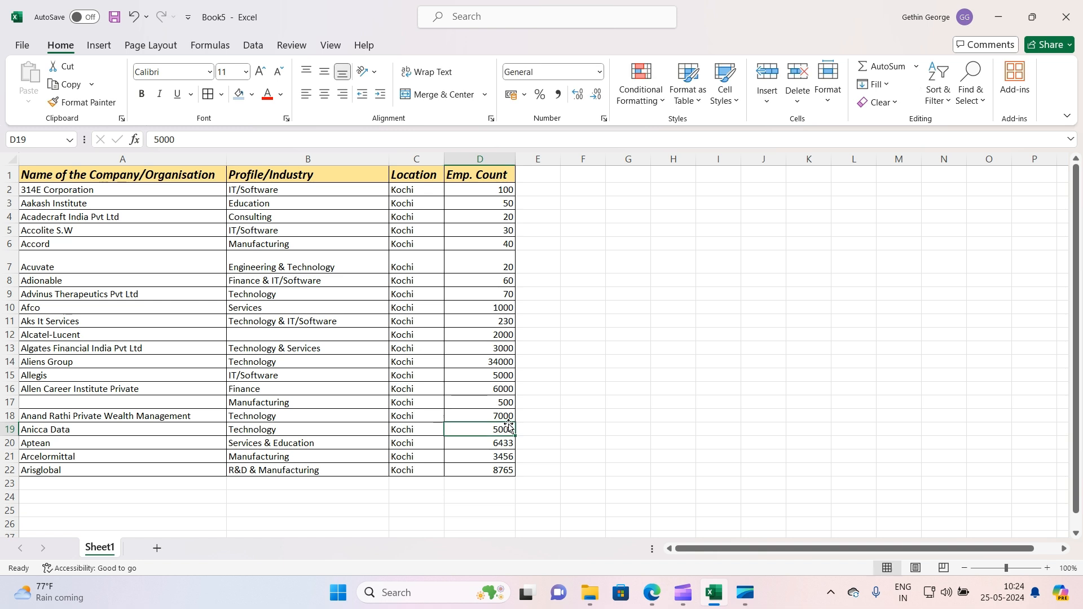
pyautogui.press('Delete')
pyautogui.click(419, 377)
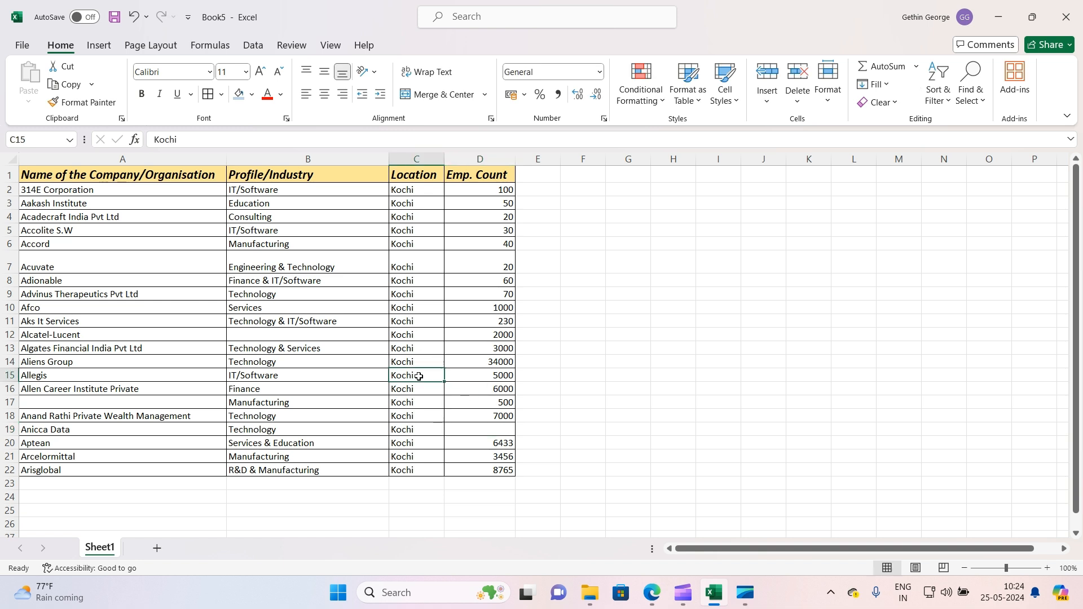
pyautogui.press('Delete')
pyautogui.click(639, 404)
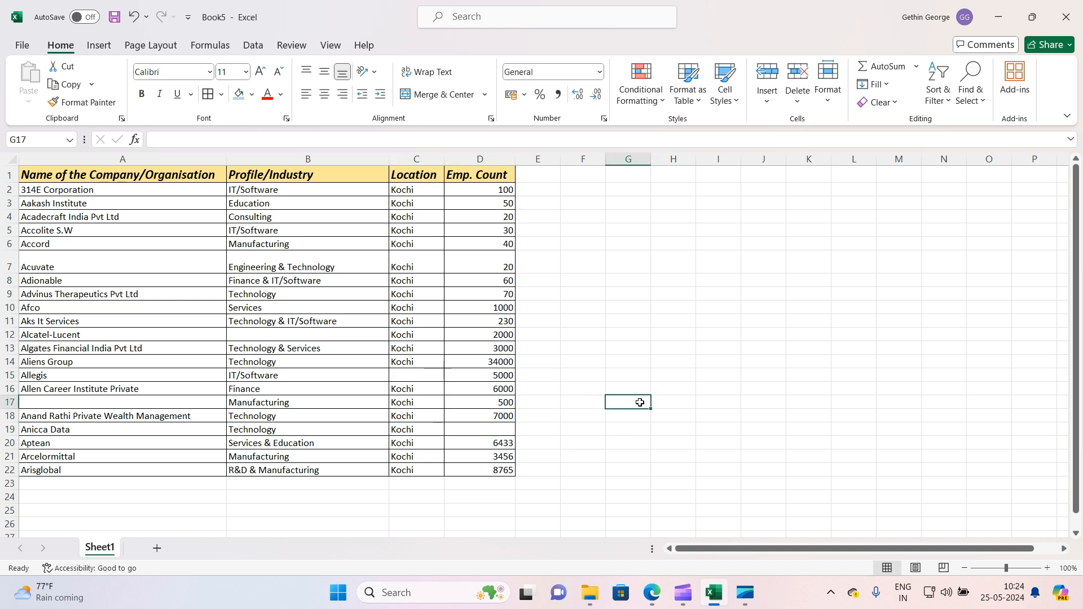
# Inspect the newly emptied cells across the table
pyautogui.click(150, 404)
pyautogui.click(341, 339)
pyautogui.click(412, 364)
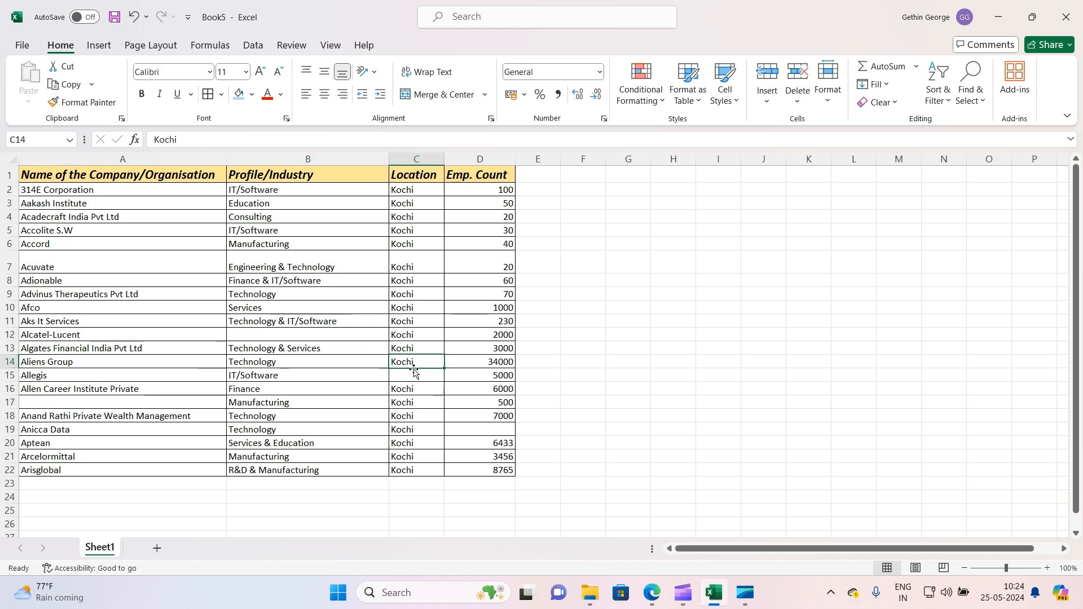
pyautogui.click(420, 377)
pyautogui.click(474, 431)
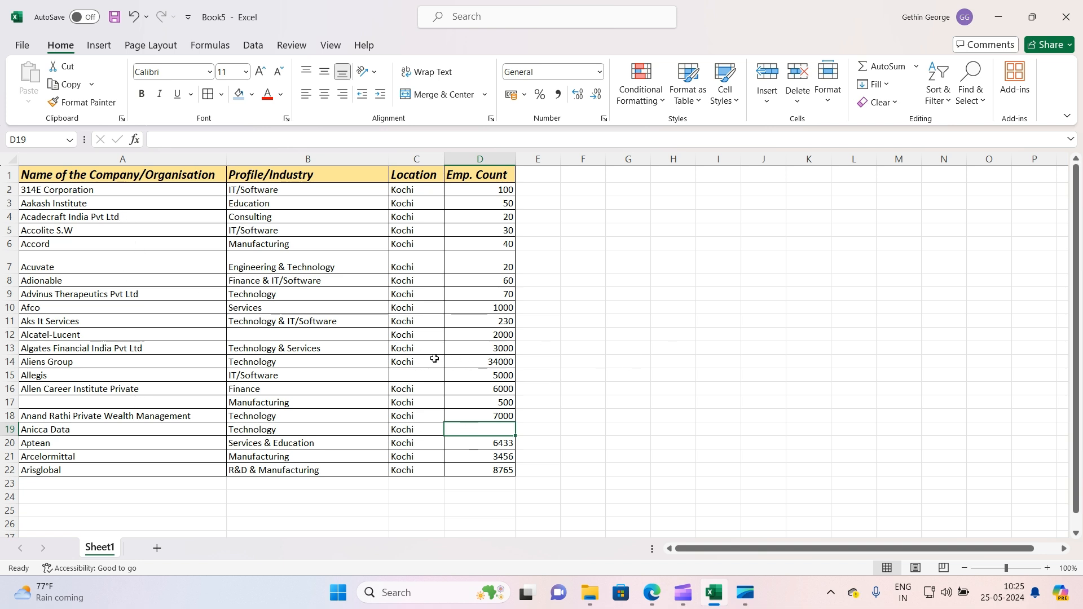
pyautogui.click(10, 402)
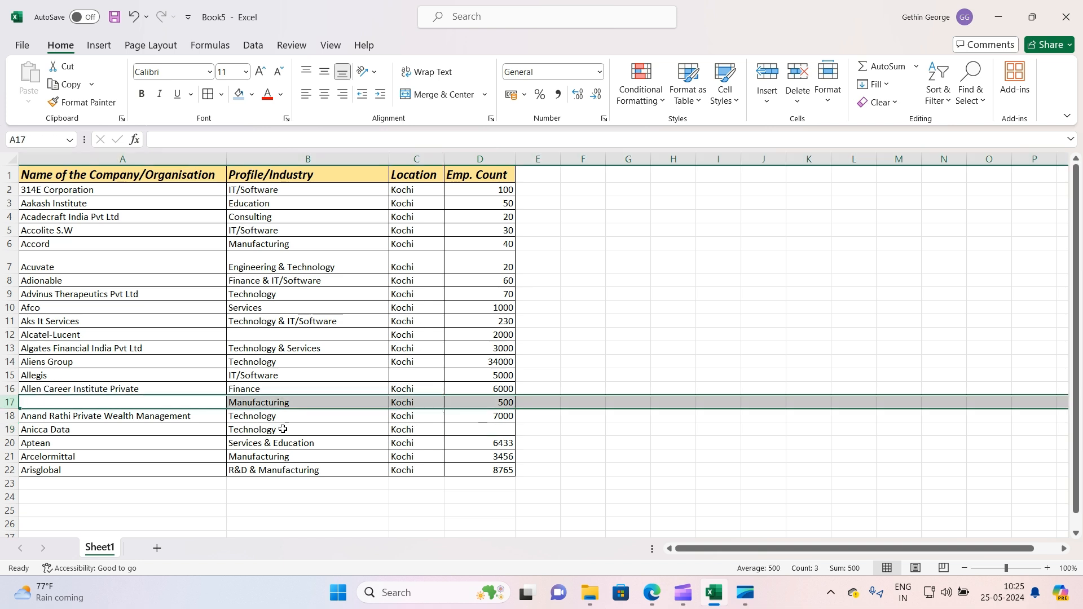
pyautogui.moveTo(283, 429); pyautogui.dragTo(285, 439)
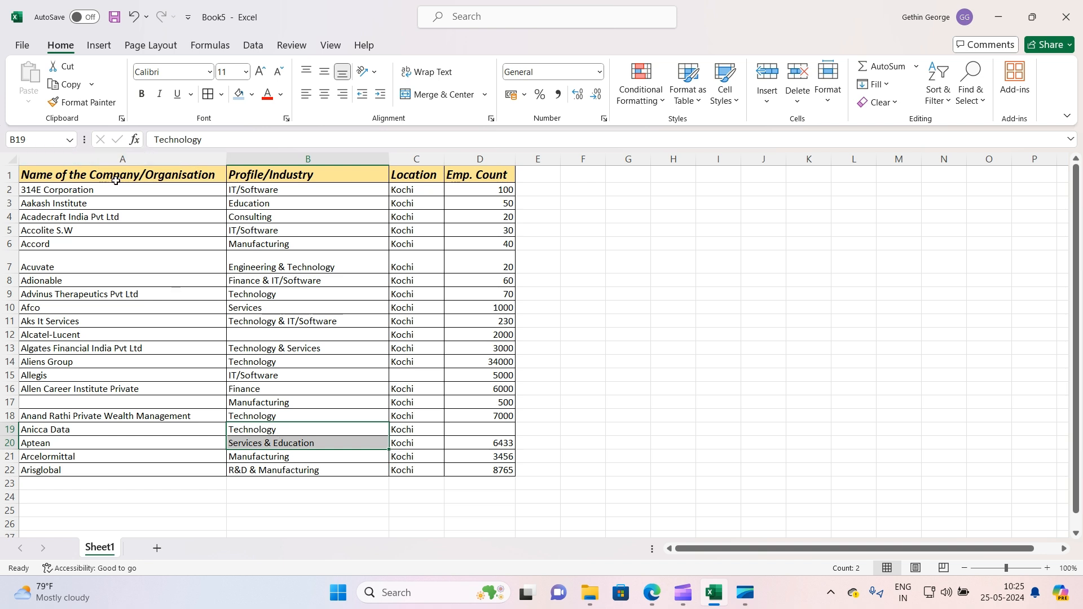
# Select the table A1:D22 and use Go To Special with Blanks to select all empty cells
pyautogui.moveTo(115, 178); pyautogui.dragTo(477, 470)
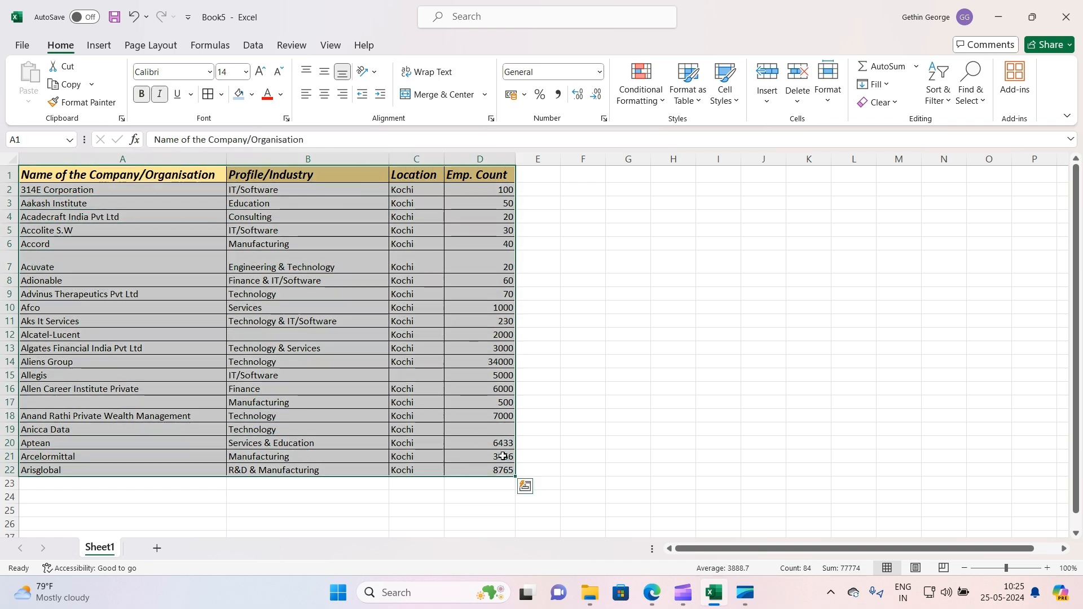
pyautogui.click(960, 95)
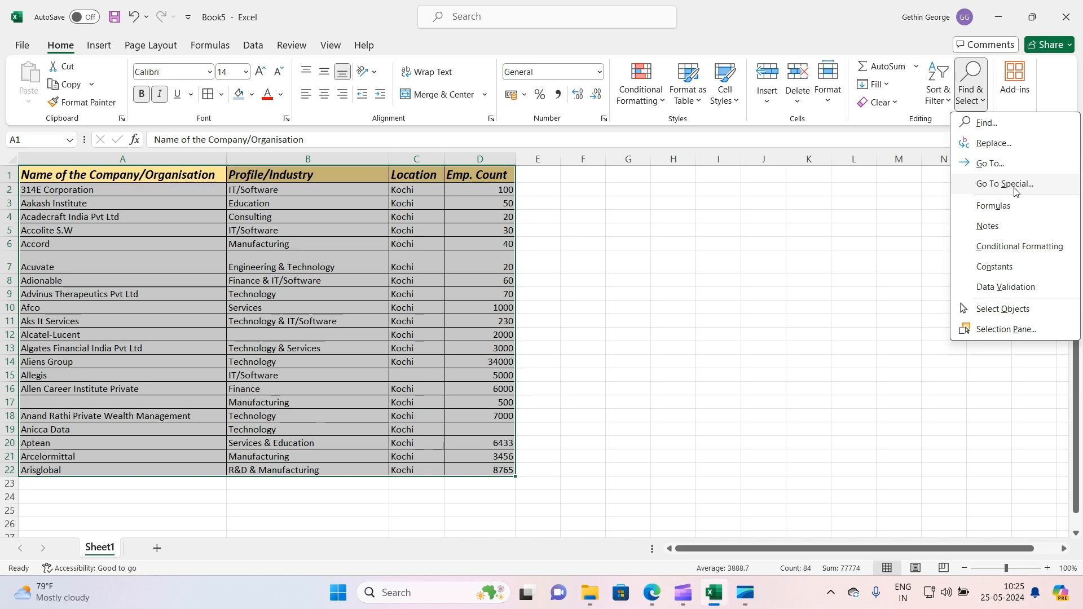
pyautogui.click(984, 184)
pyautogui.click(659, 295)
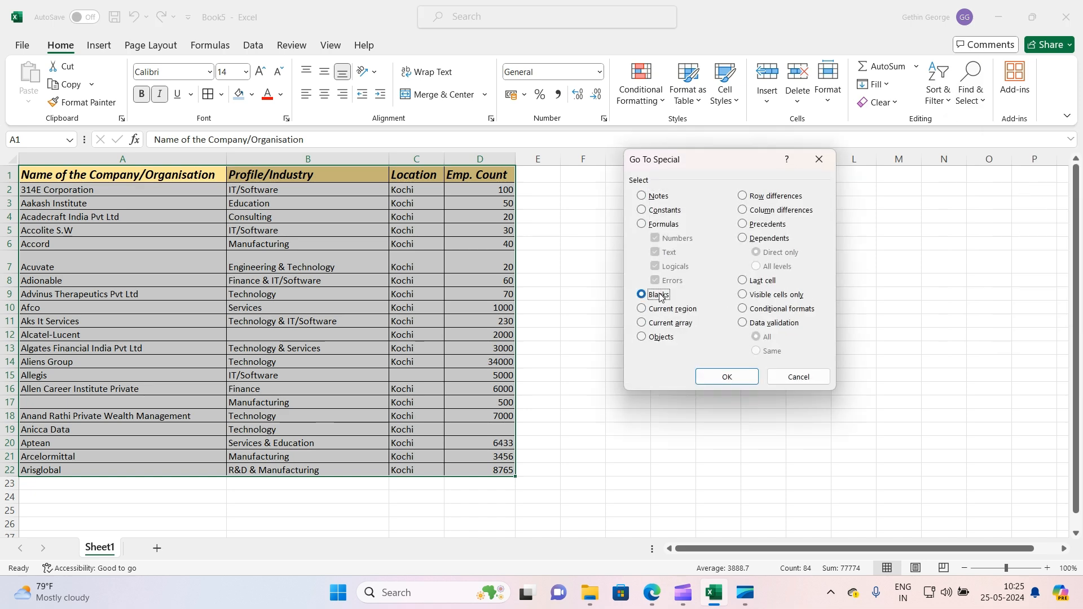
pyautogui.click(726, 376)
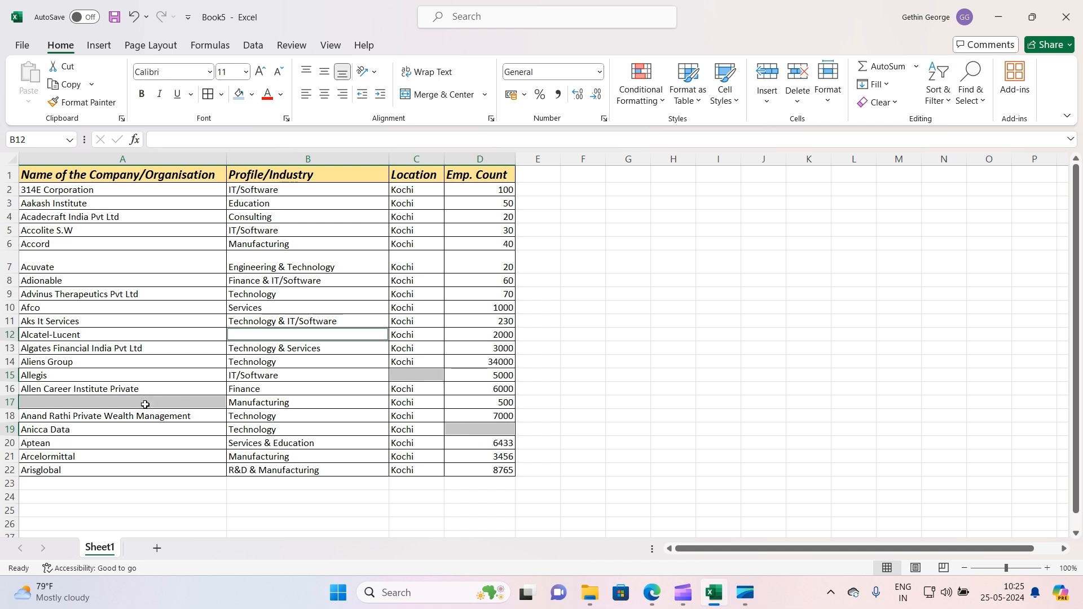
# Delete the selected blank cells, shifting the cells below up
pyautogui.rightClick(145, 404)
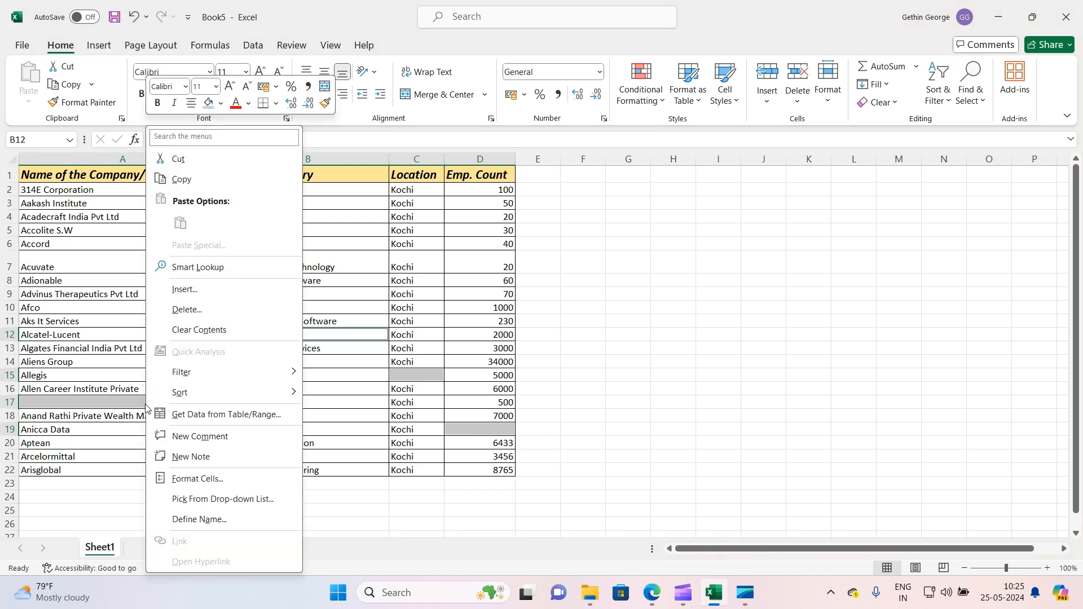
pyautogui.click(214, 315)
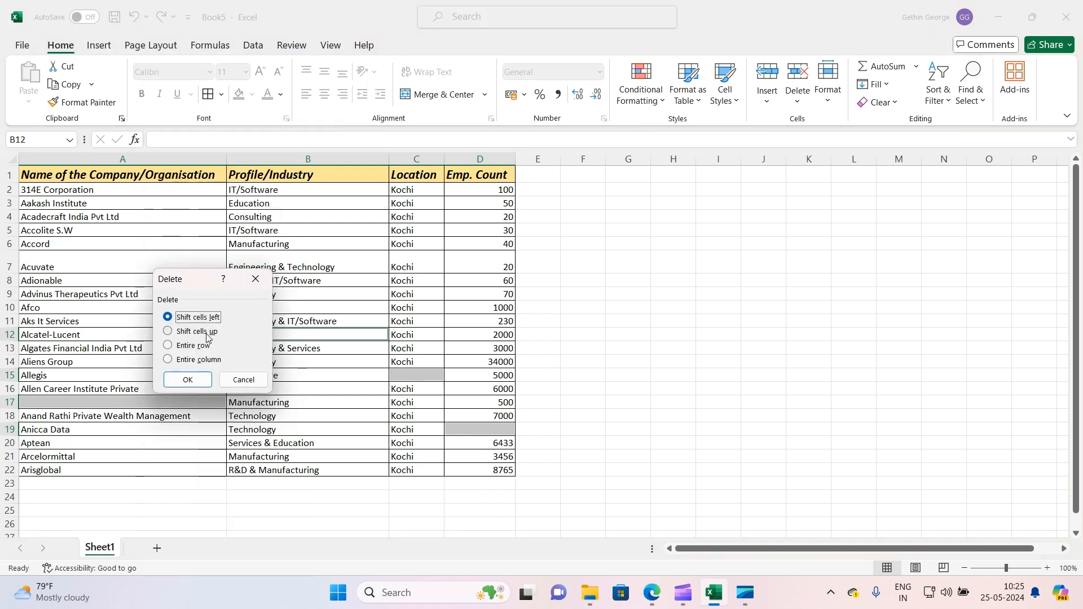
pyautogui.click(198, 332)
pyautogui.click(188, 380)
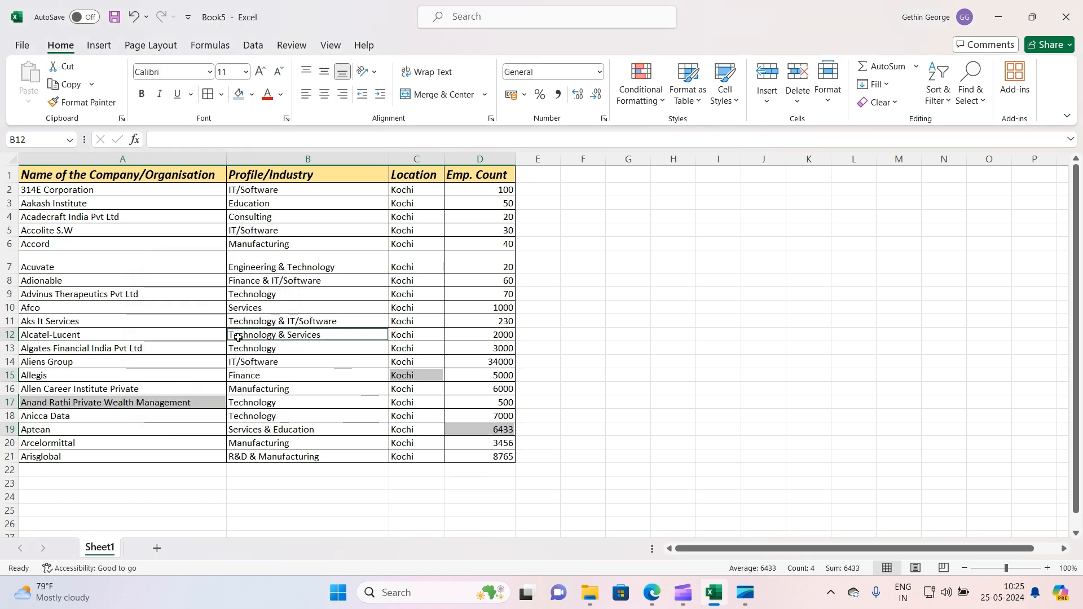
pyautogui.click(354, 506)
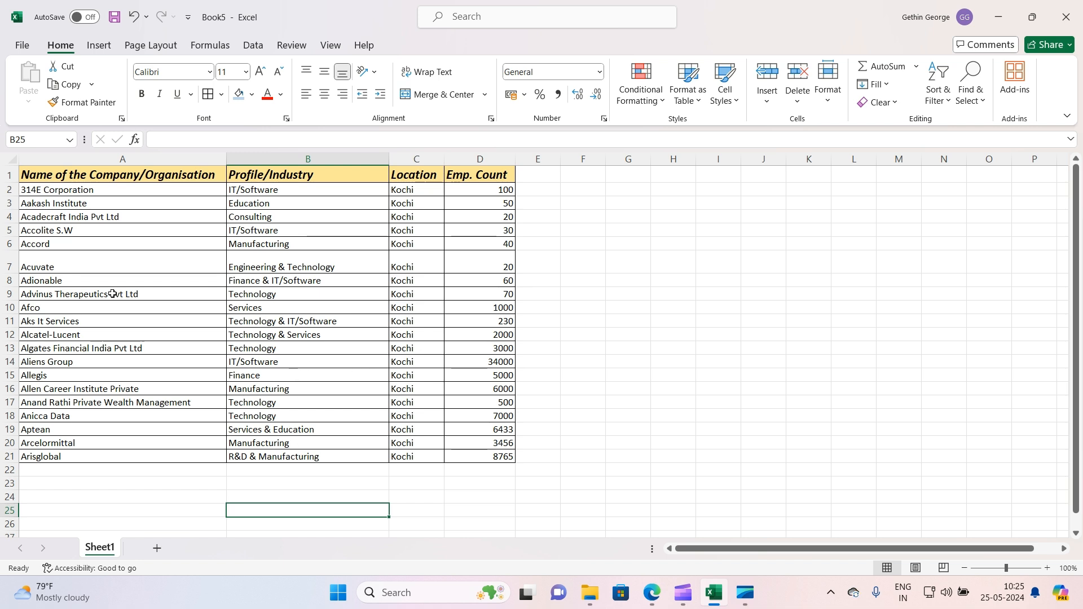
# Copy the company names Aliens Group, Allegis and Allen Career Institute Private from A14:A16 and paste them into A22:A24
pyautogui.moveTo(63, 362); pyautogui.dragTo(64, 388)
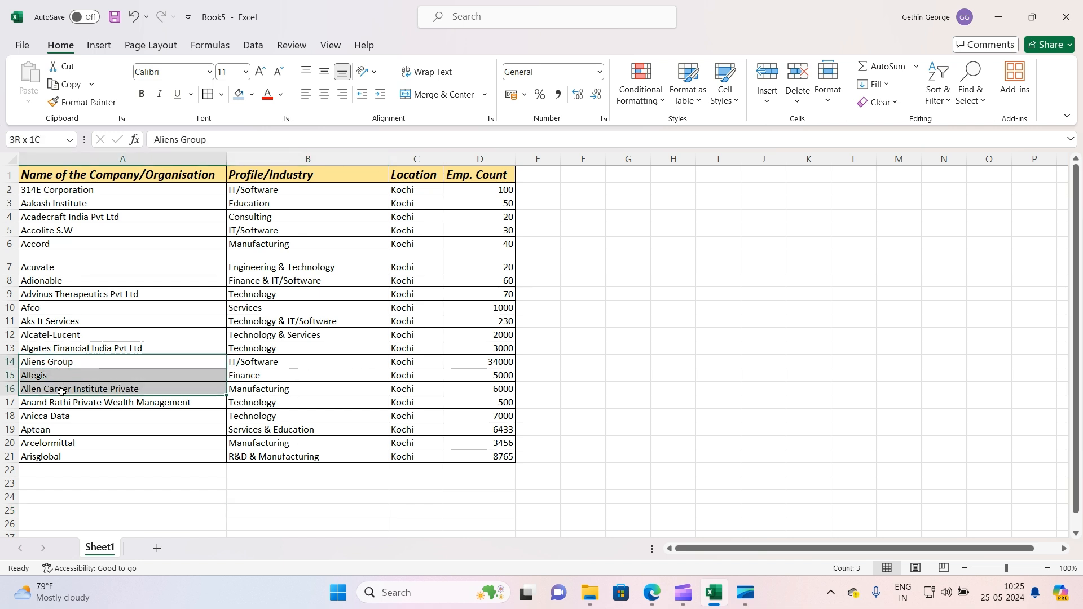
pyautogui.hotkey('ctrl', 'c')
pyautogui.scroll(-3, 73, 378)
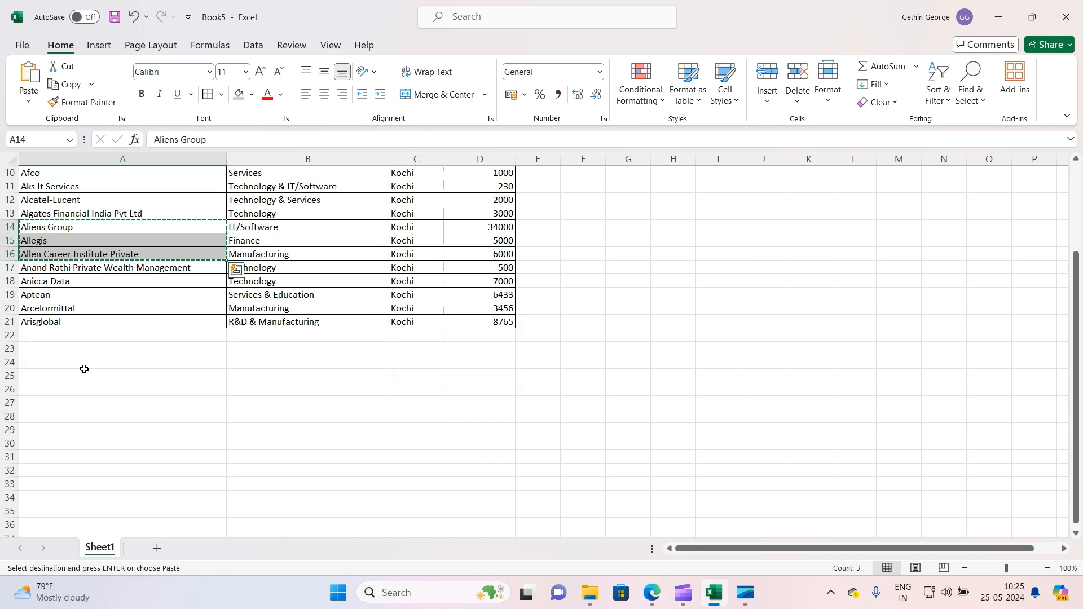
pyautogui.click(61, 326)
pyautogui.click(64, 335)
pyautogui.hotkey('ctrl', 'v')
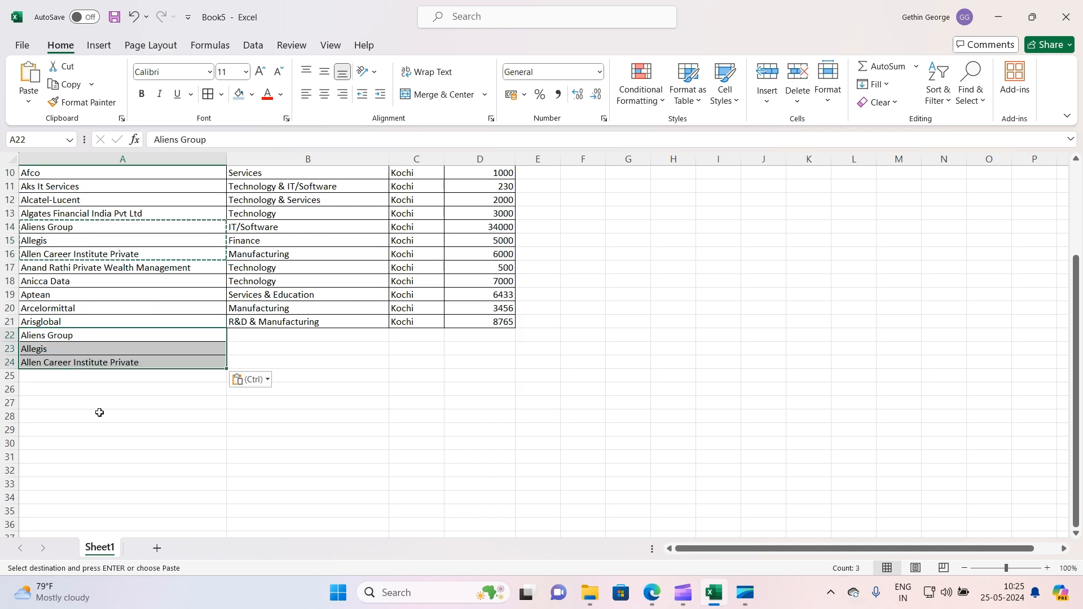
pyautogui.click(99, 415)
# Remove duplicate values from column A only, continuing with the current selection and keeping the header option
pyautogui.scroll(3, 150, 415)
pyautogui.moveTo(153, 191); pyautogui.dragTo(155, 498)
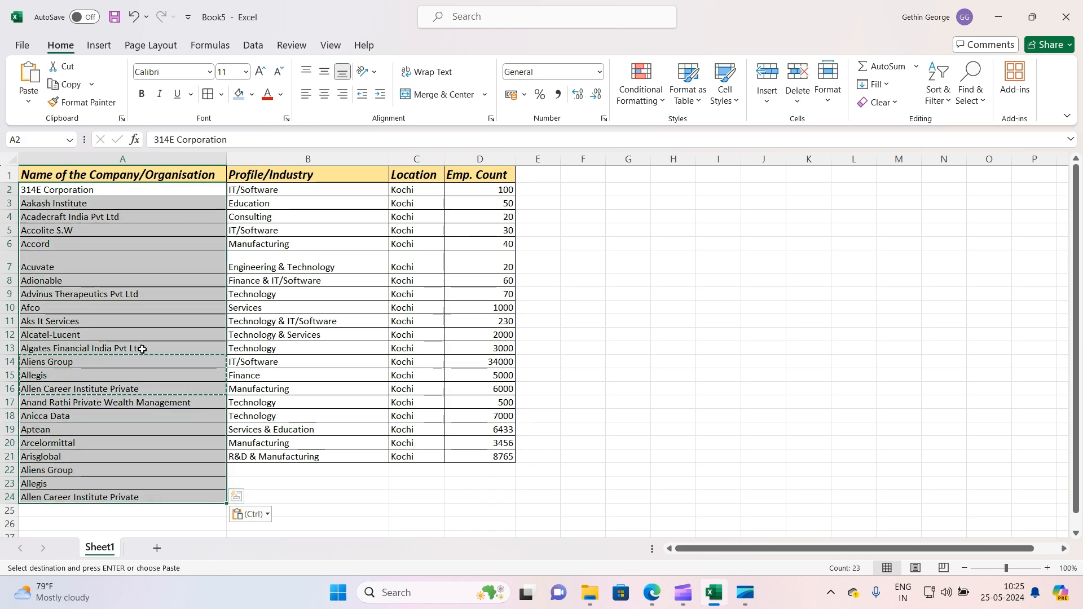
pyautogui.scroll(-3, 60, 388)
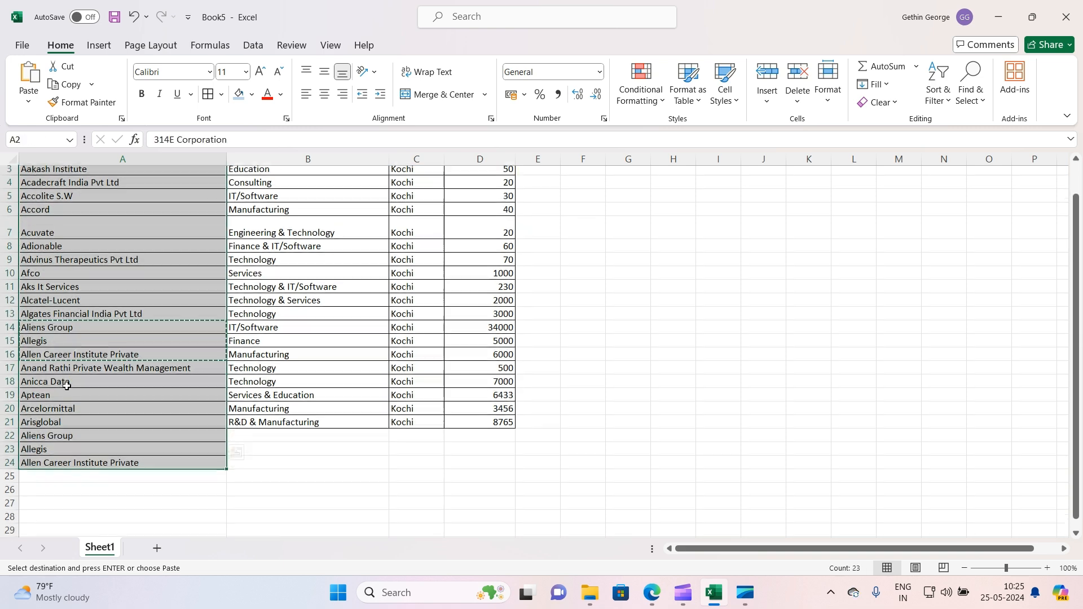
pyautogui.click(101, 427)
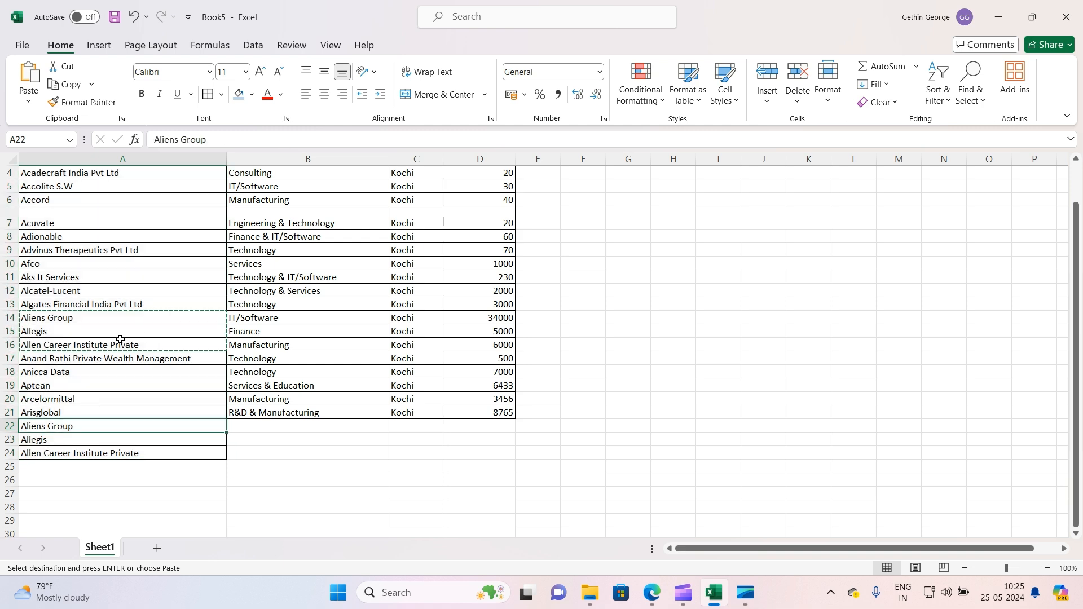
pyautogui.scroll(3, 125, 351)
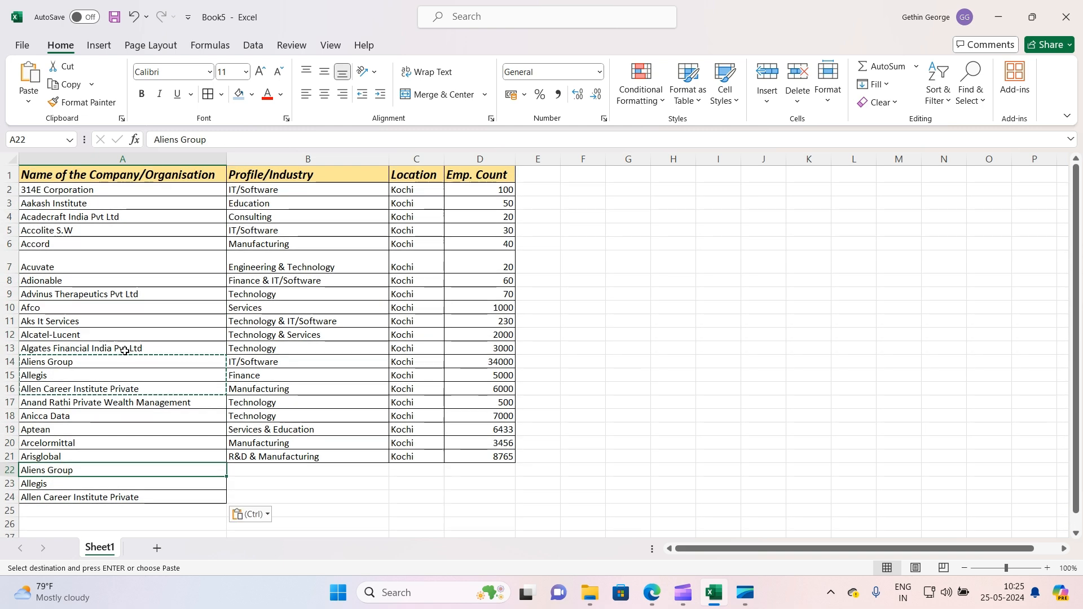
pyautogui.click(170, 159)
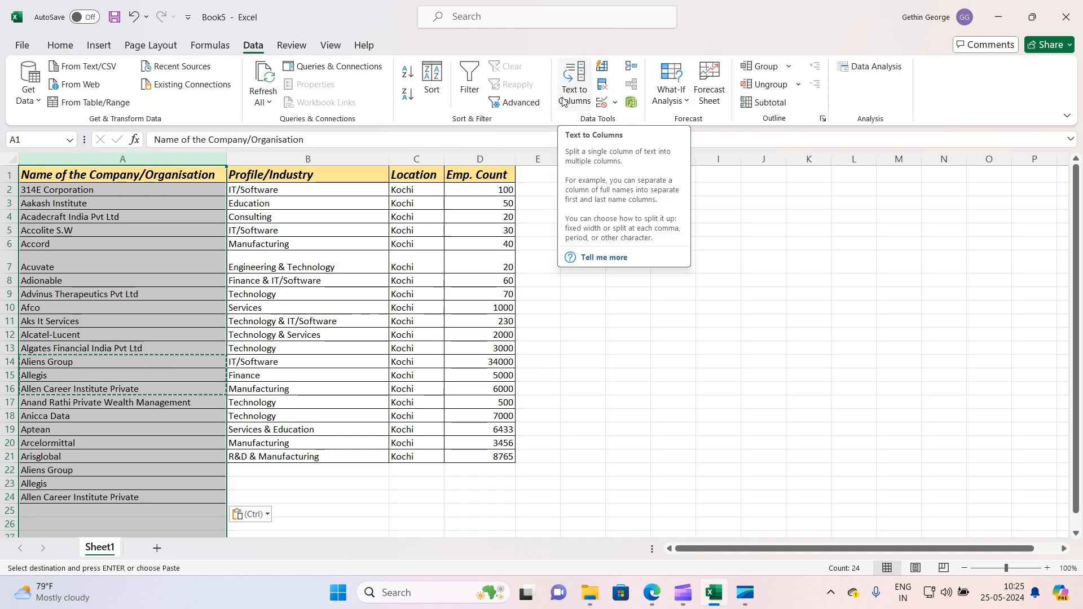
pyautogui.click(603, 86)
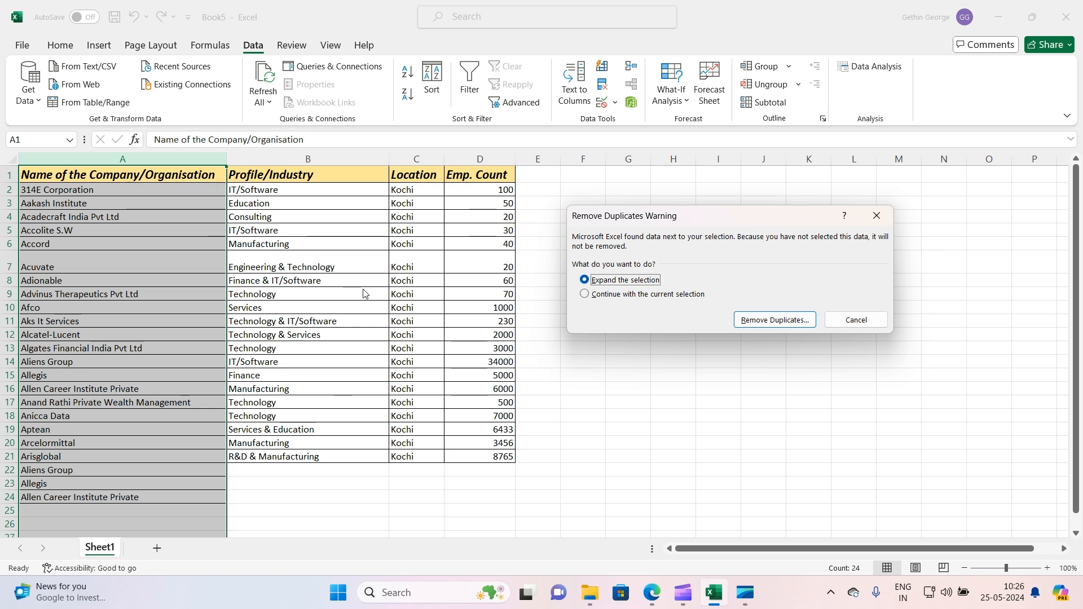
pyautogui.click(626, 296)
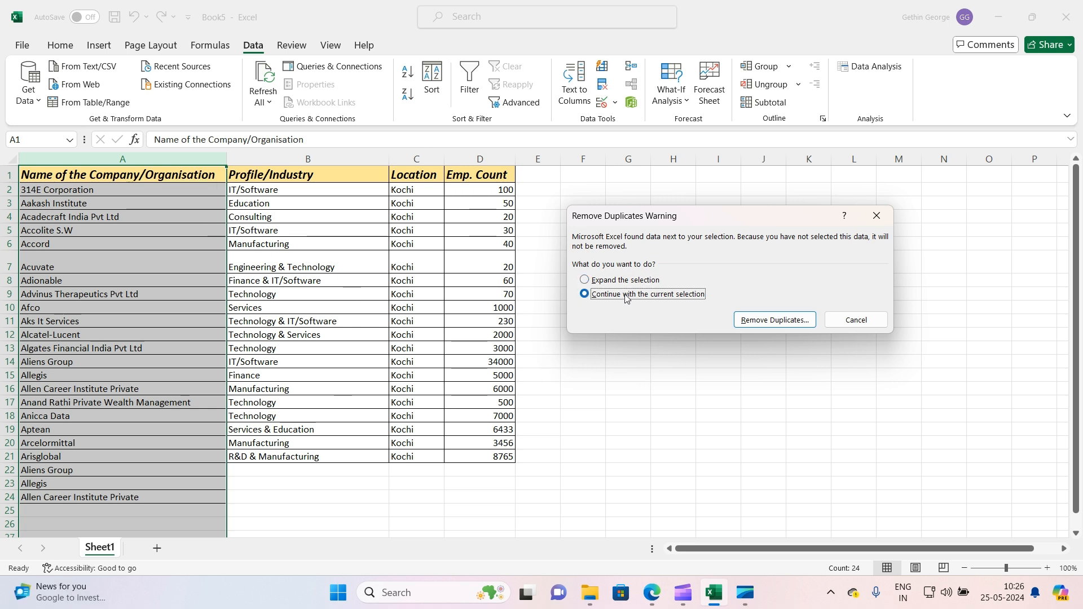
pyautogui.click(770, 315)
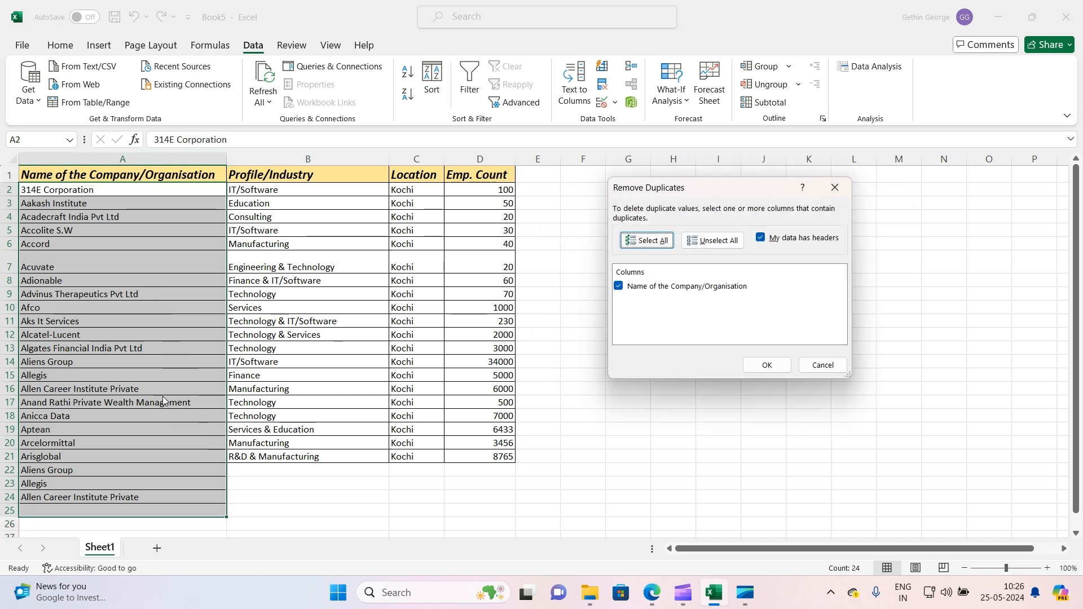
pyautogui.click(759, 365)
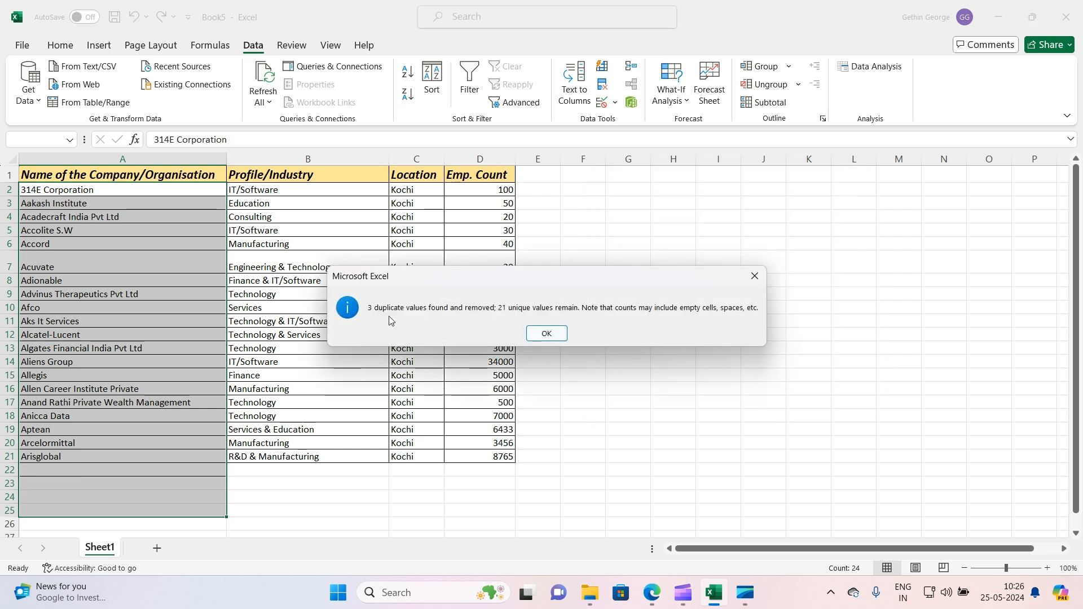
pyautogui.click(550, 336)
pyautogui.click(421, 348)
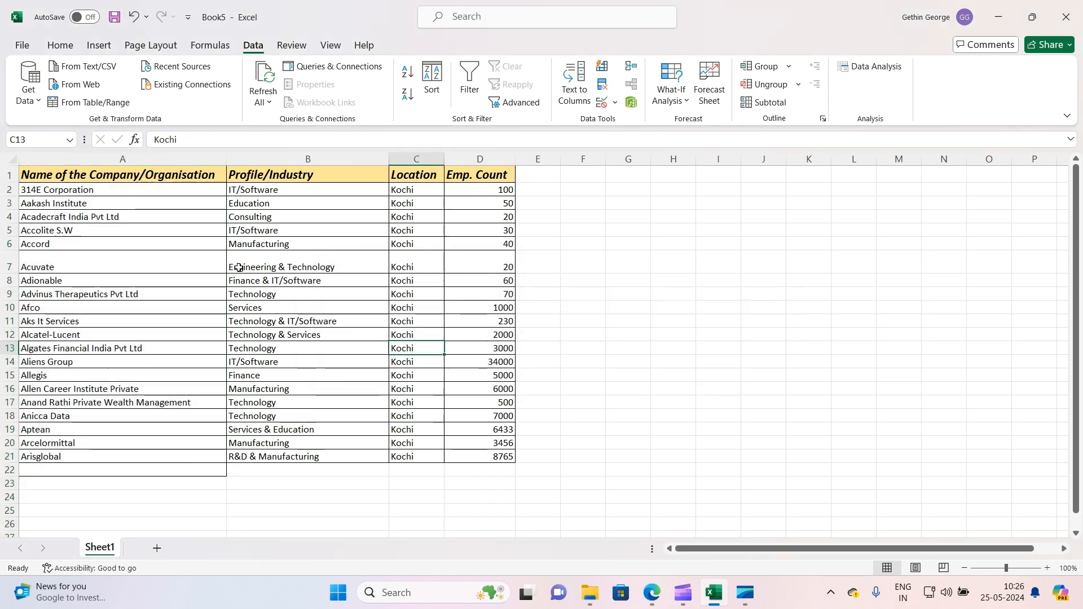
# Add a period after the company names Acuvate, Adionable and Afco in A7, A8 and A10
pyautogui.moveTo(186, 192); pyautogui.dragTo(145, 467)
pyautogui.click(265, 375)
pyautogui.scroll(-1, 176, 401)
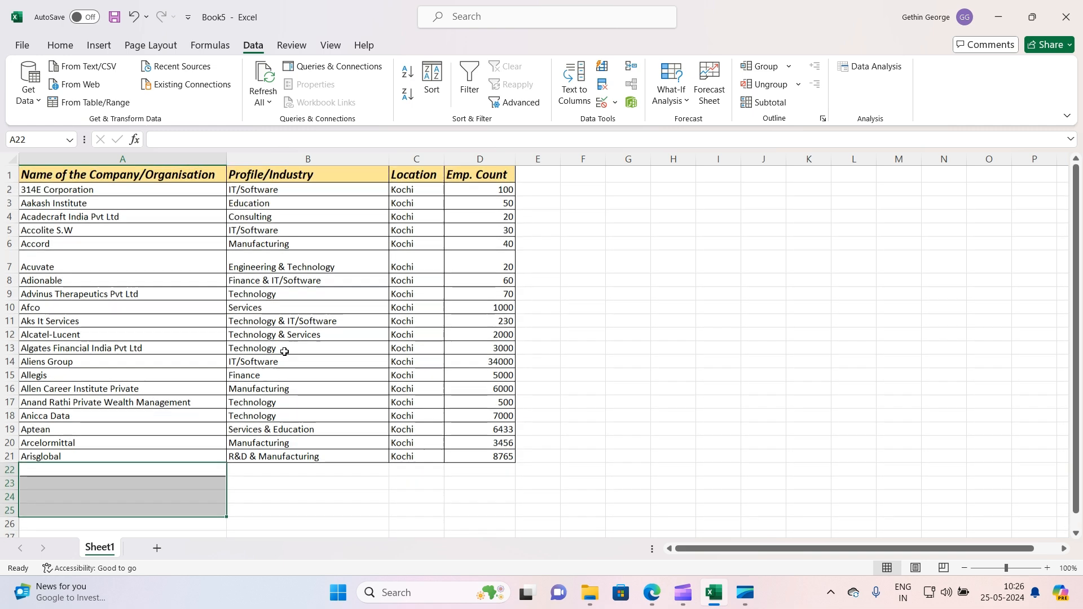
pyautogui.scroll(1, 279, 350)
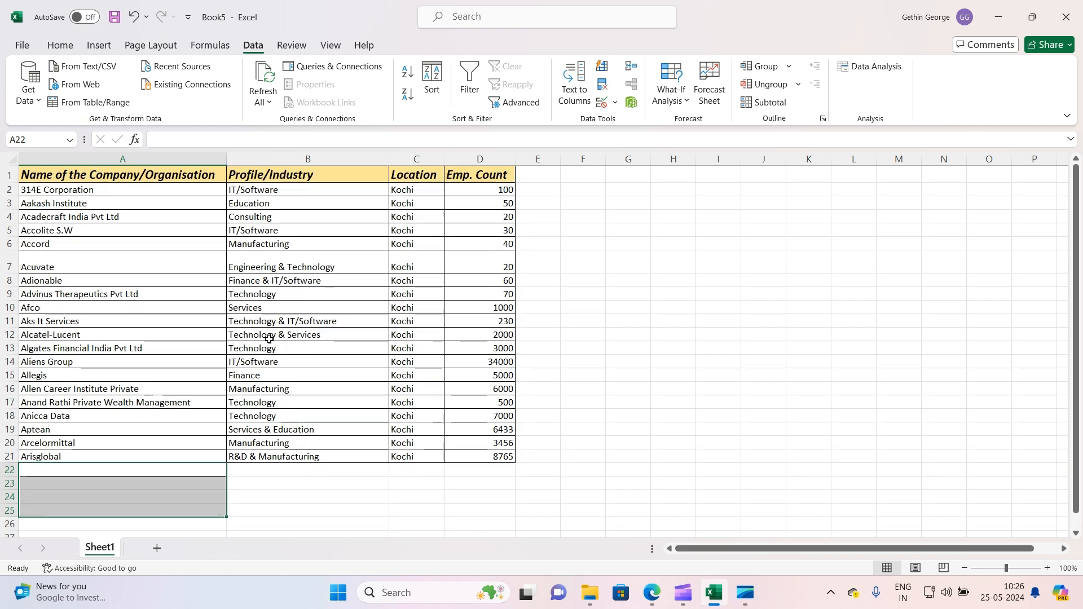
pyautogui.scroll(-2, 197, 319)
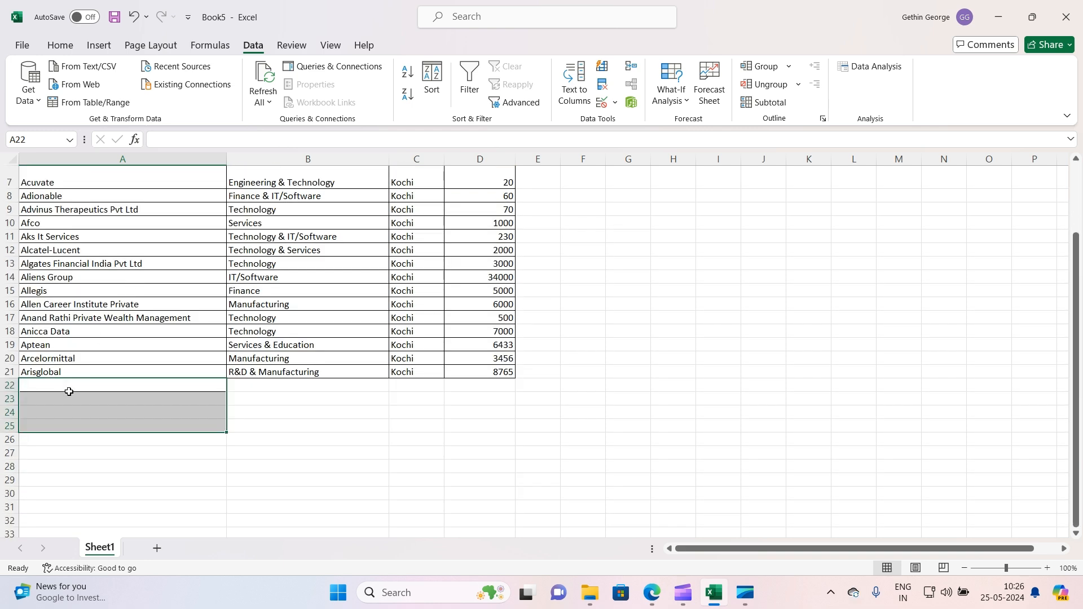
pyautogui.scroll(2, 69, 392)
pyautogui.click(78, 256)
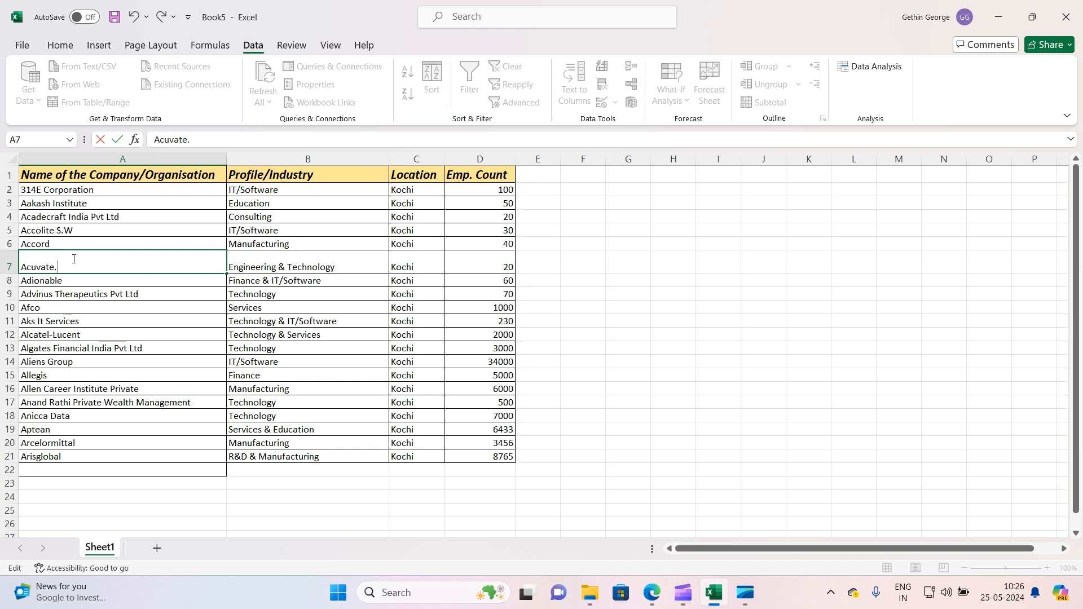
pyautogui.doubleClick(68, 282)
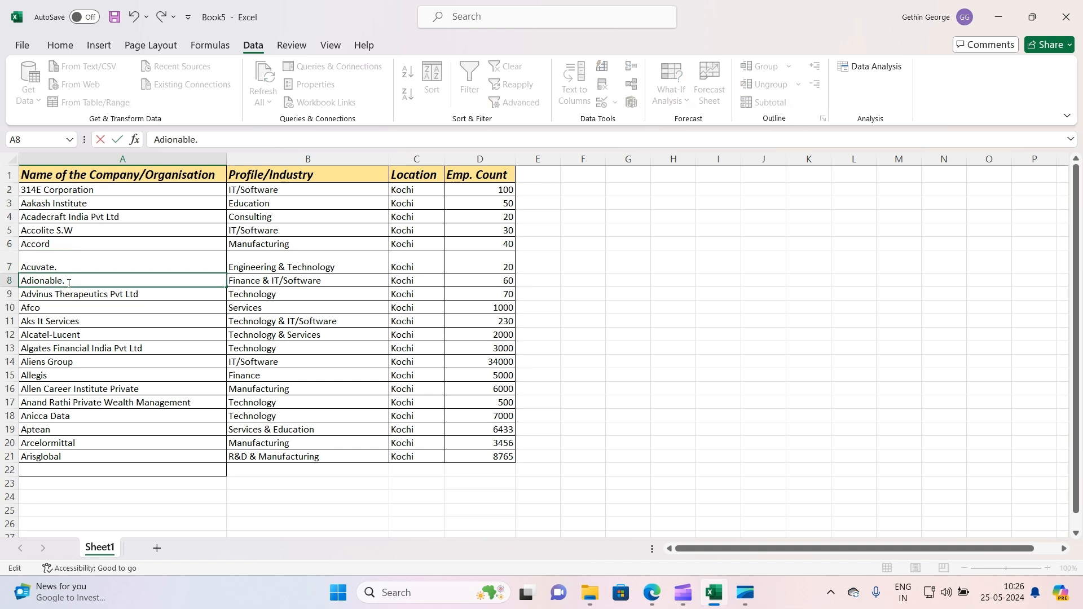
pyautogui.doubleClick(52, 306)
pyautogui.write('.')
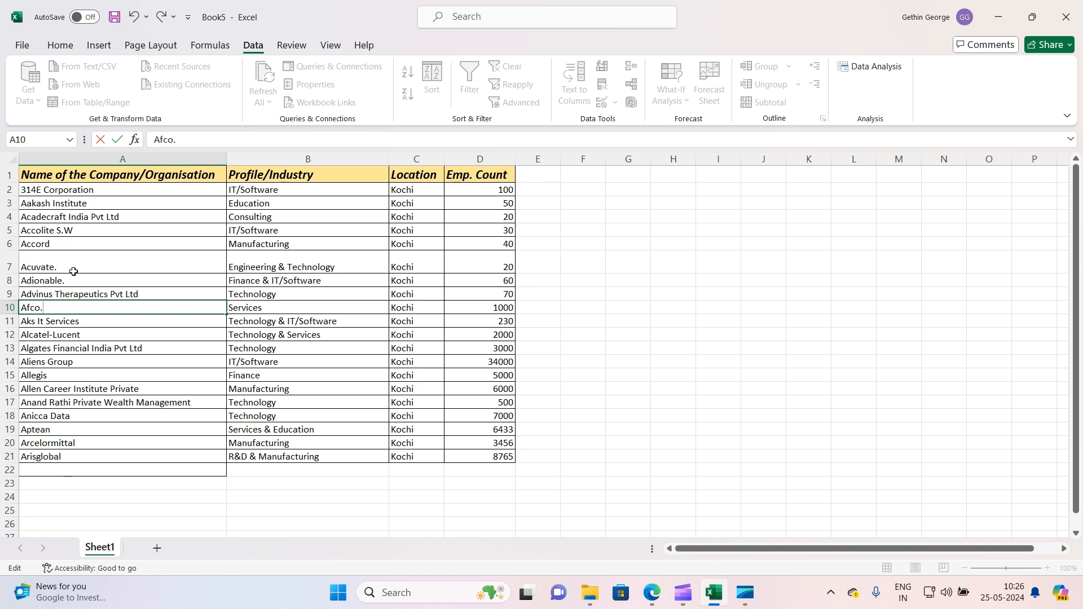
pyautogui.click(71, 400)
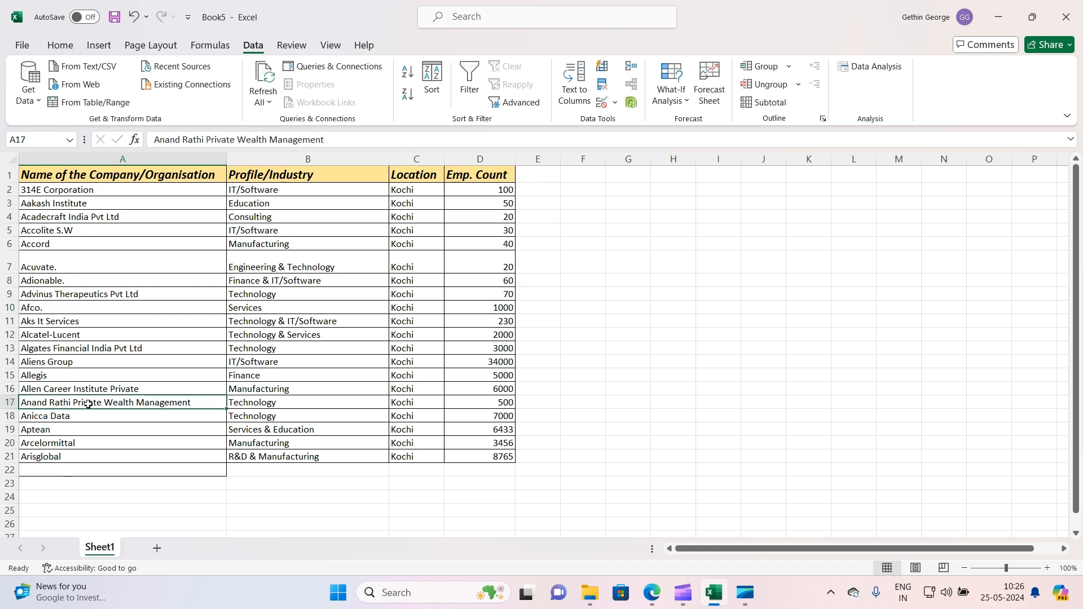
# Extend those three names to Acuvate.com, Adionable.com and Afco.com
pyautogui.doubleClick(68, 262)
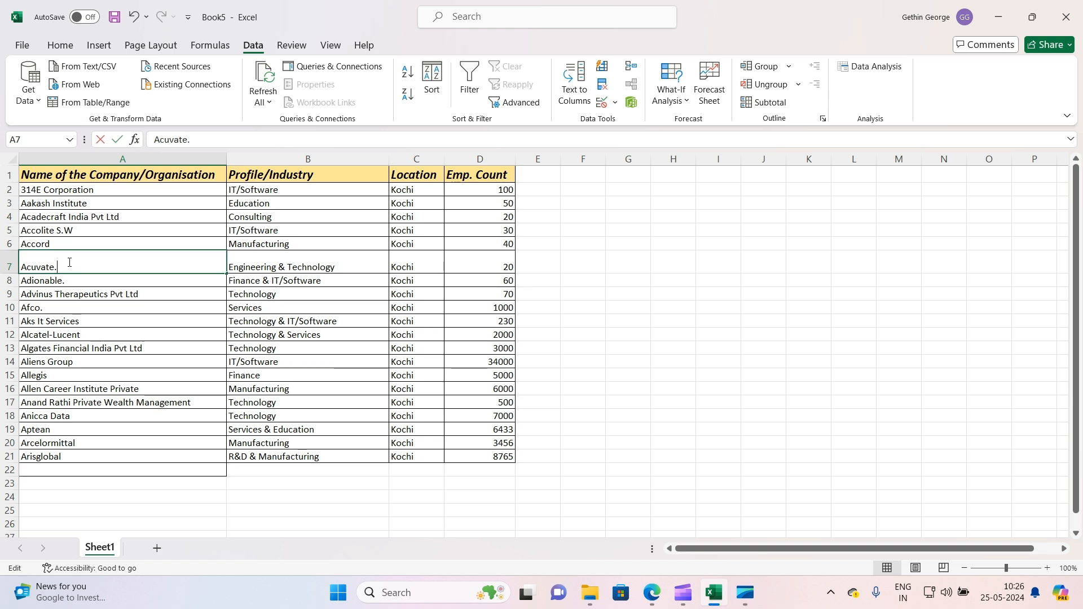
pyautogui.write('com')
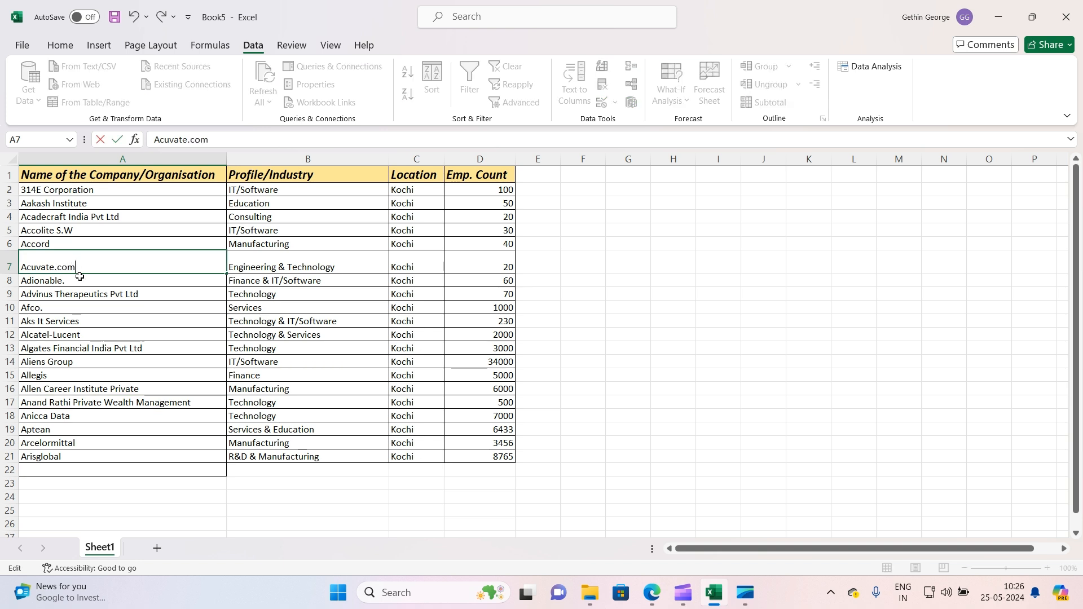
pyautogui.doubleClick(80, 280)
pyautogui.write('com')
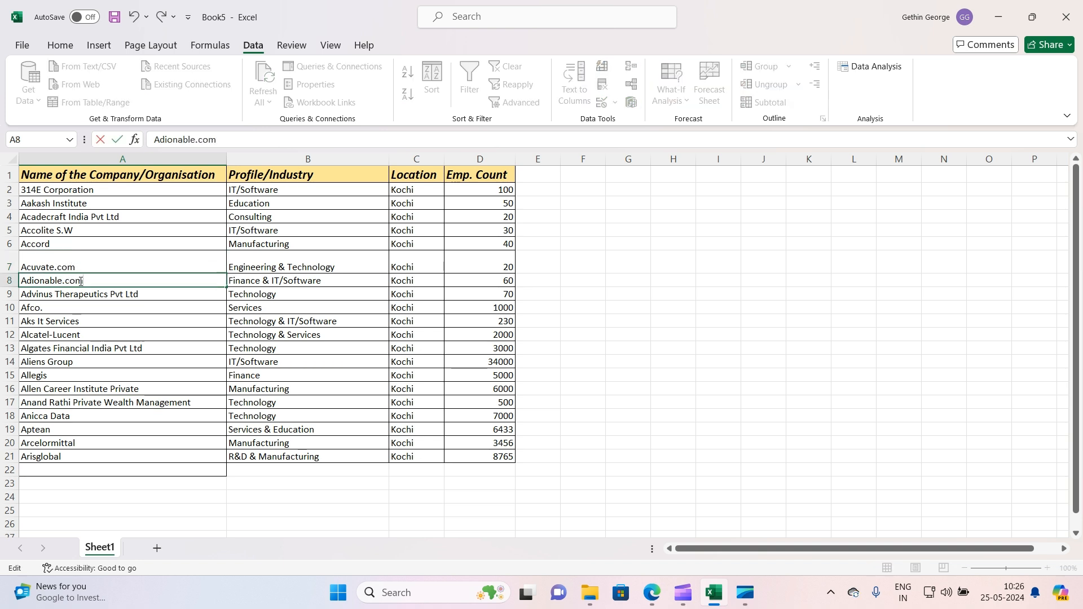
pyautogui.doubleClick(106, 305)
pyautogui.write('c')
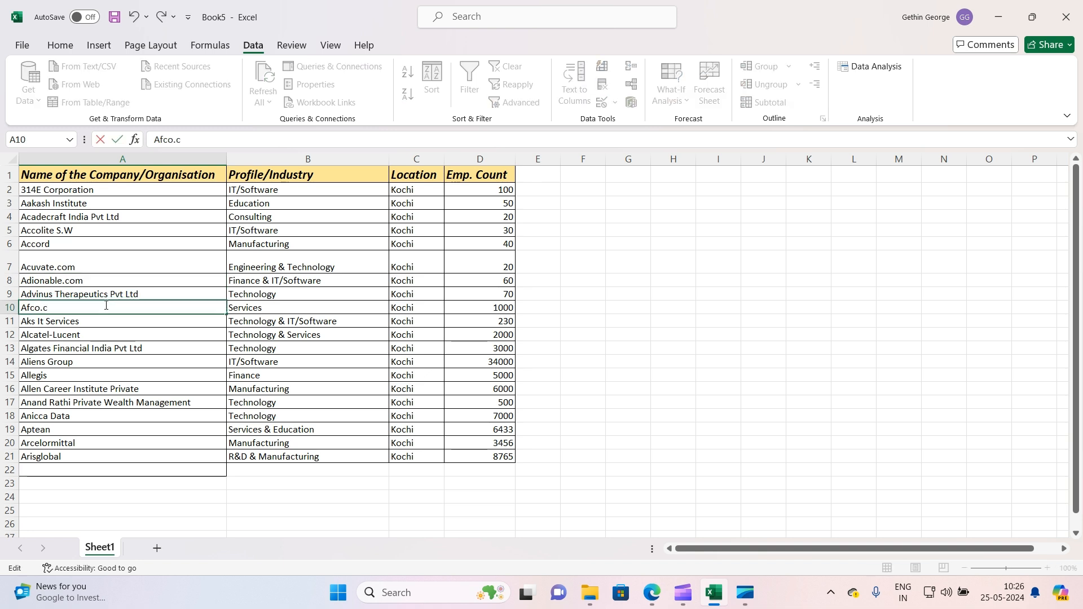
pyautogui.write('om')
pyautogui.click(105, 361)
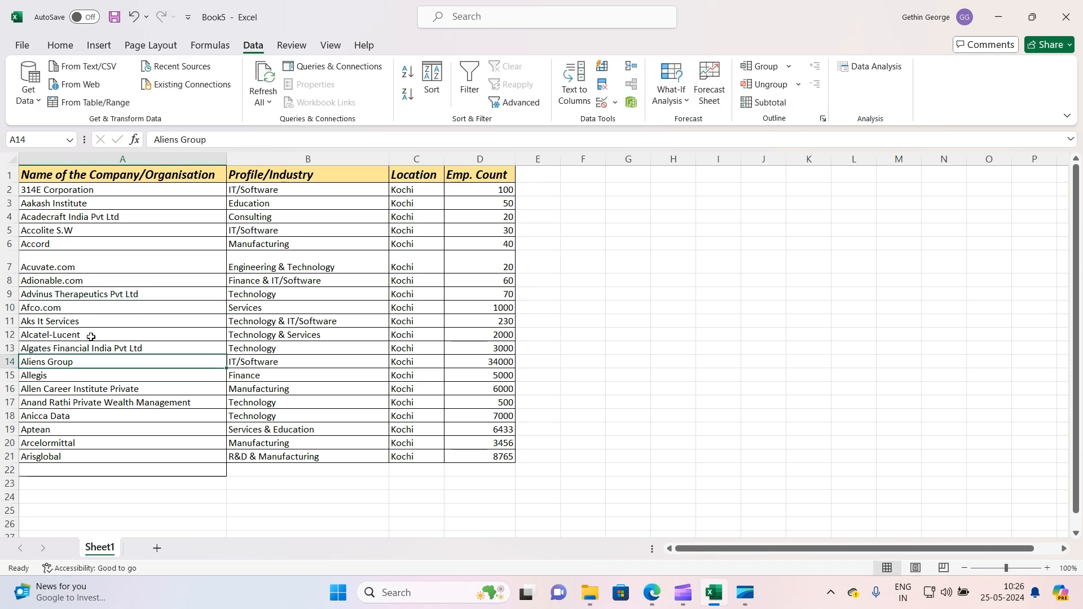
# Select the company names A1:A22 and use Find and Replace to replace all .com occurrences with nothing
pyautogui.click(85, 259)
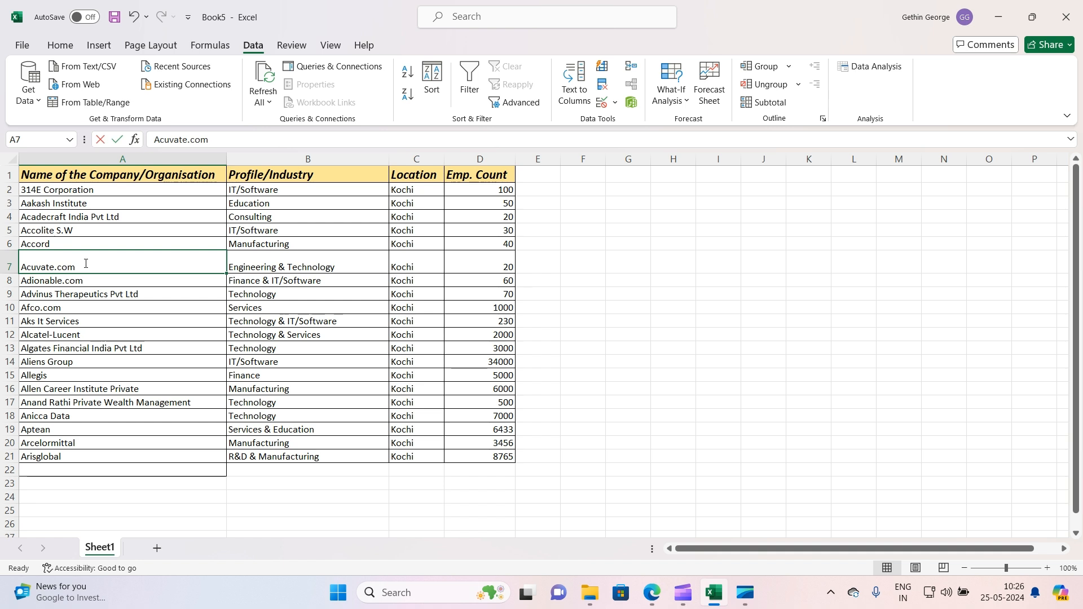
pyautogui.doubleClick(85, 263)
pyautogui.moveTo(59, 267); pyautogui.dragTo(54, 267)
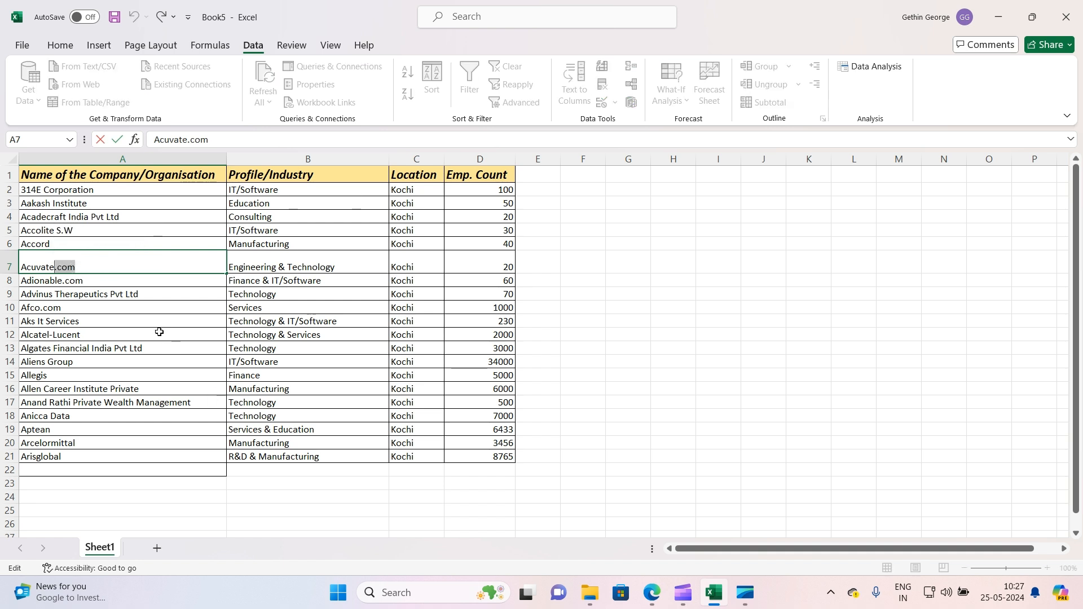
pyautogui.press('Return')
pyautogui.moveTo(150, 174); pyautogui.dragTo(150, 470)
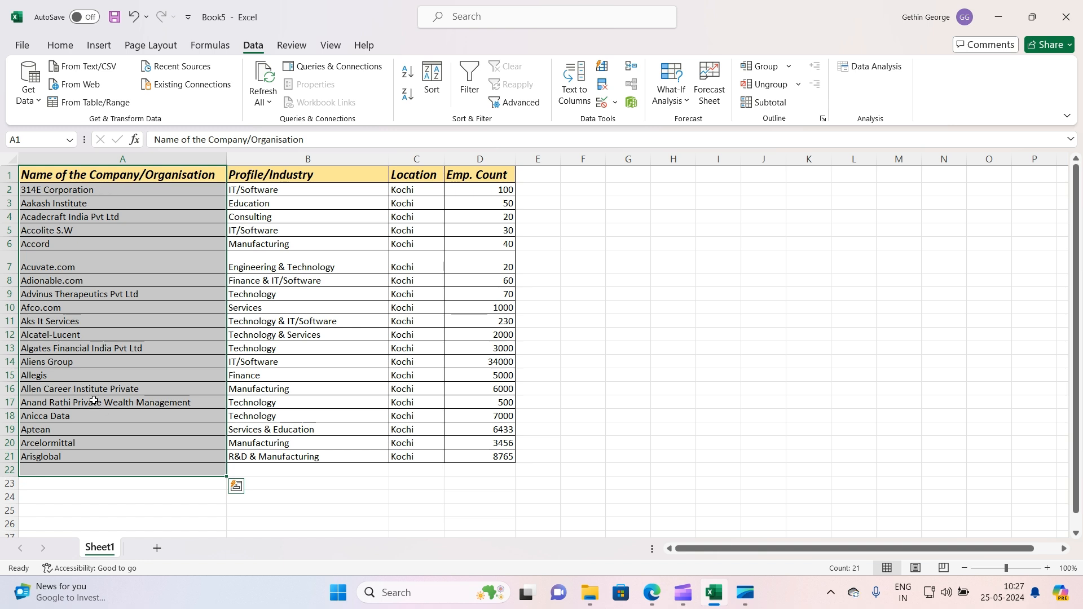
pyautogui.hotkey('ctrl', 'h')
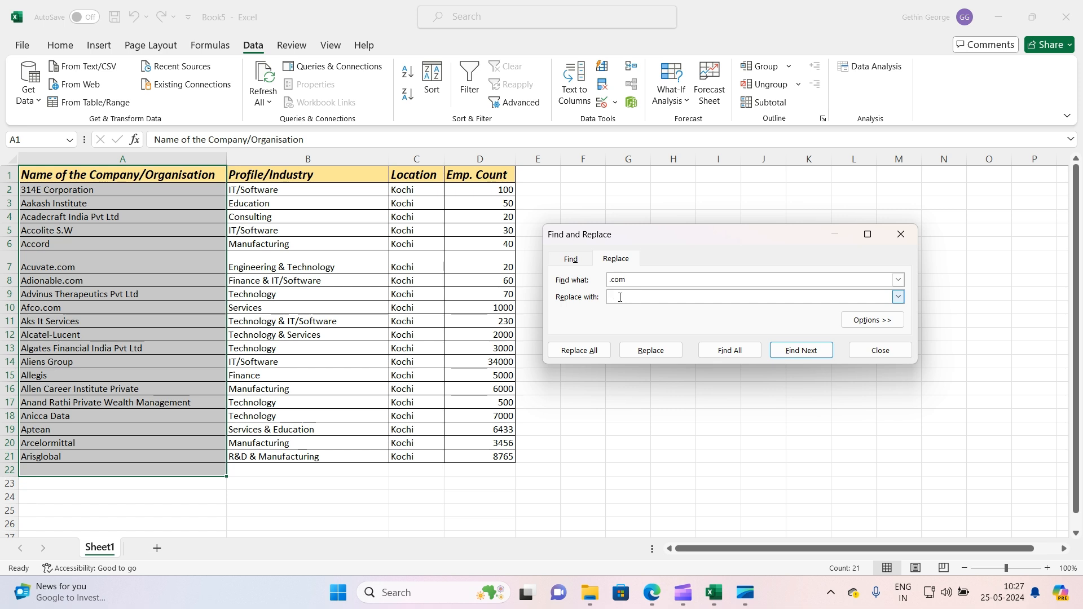
pyautogui.click(587, 354)
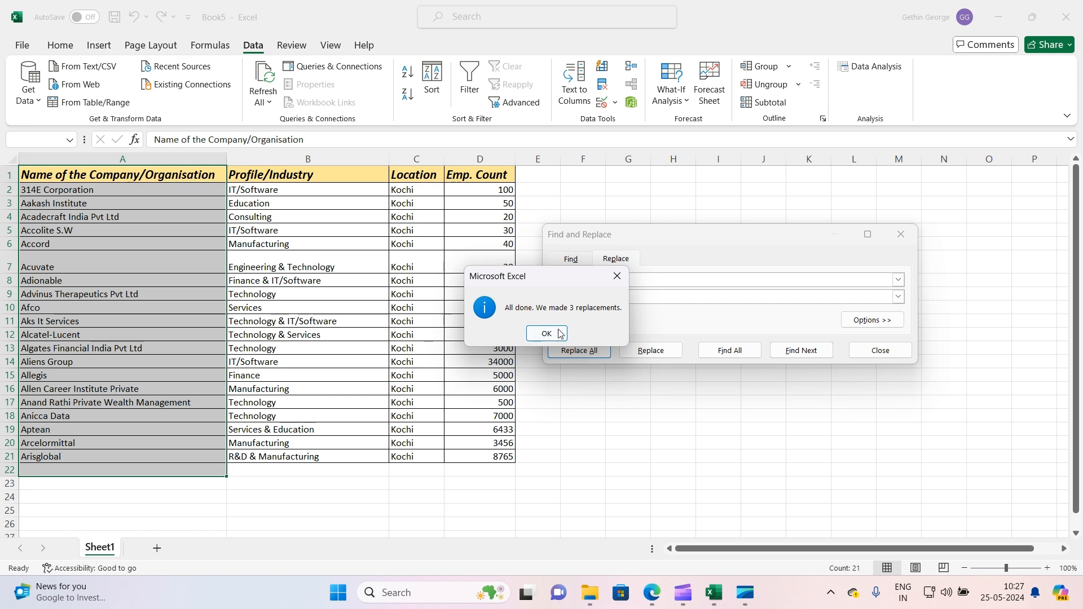
pyautogui.click(558, 334)
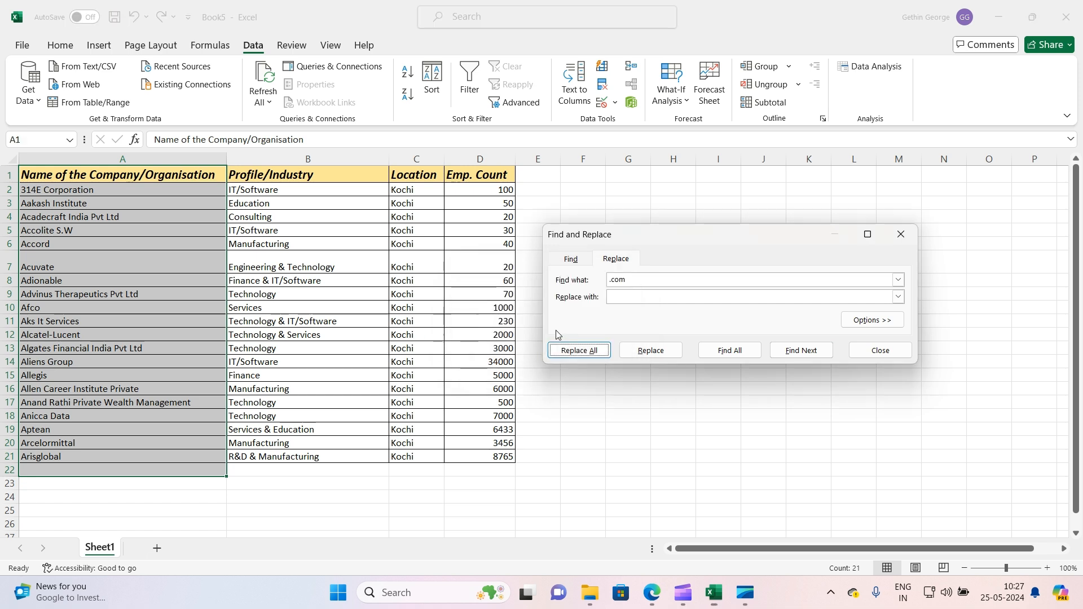
# Close the Find and Replace dialog
pyautogui.click(901, 234)
pyautogui.click(87, 303)
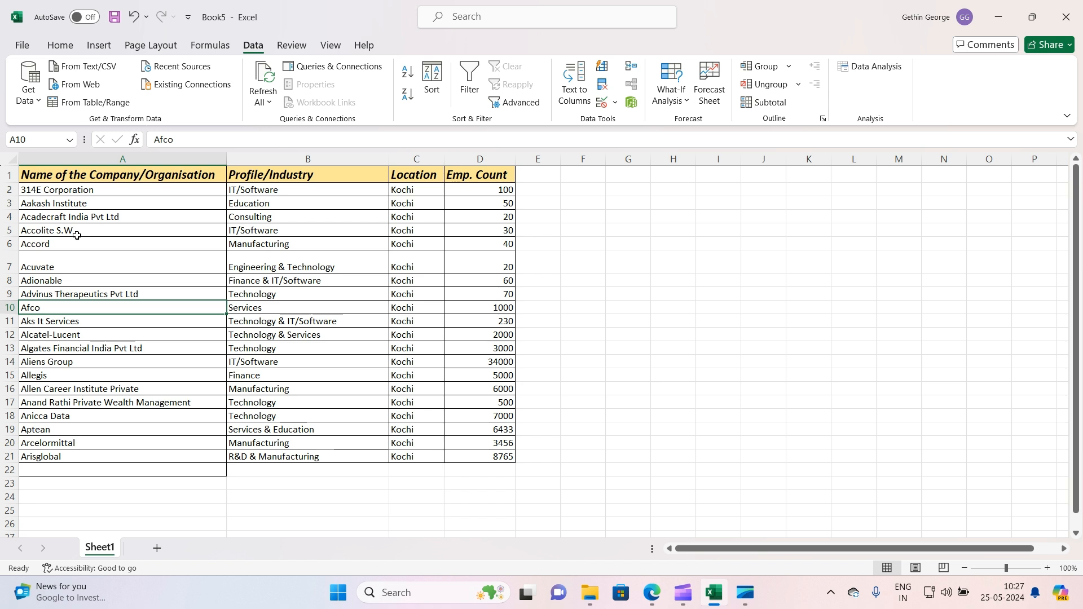
pyautogui.moveTo(75, 242); pyautogui.dragTo(88, 370)
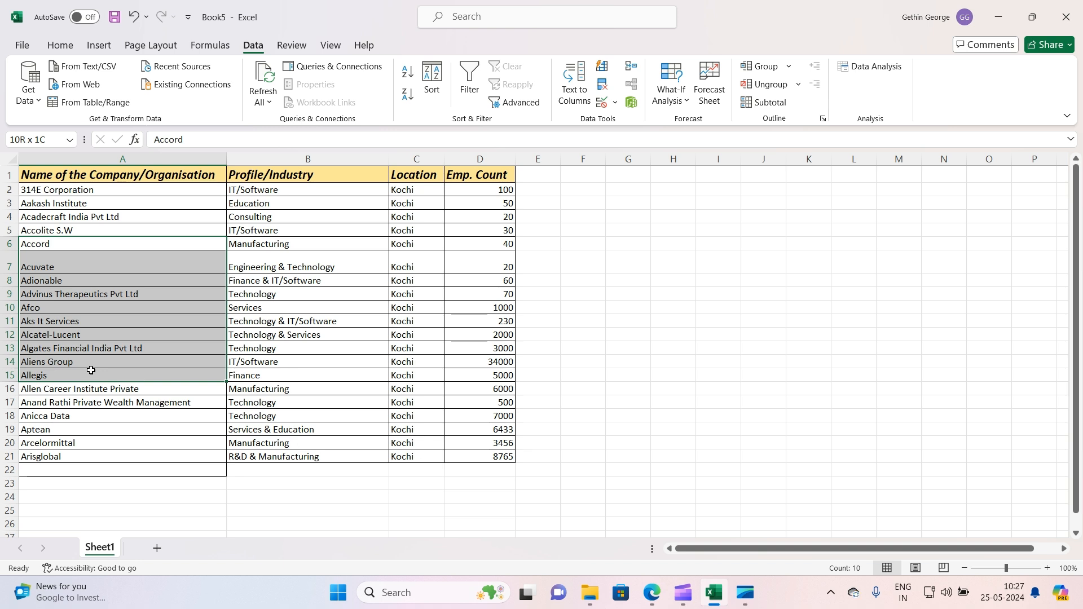
pyautogui.moveTo(91, 370); pyautogui.dragTo(91, 370)
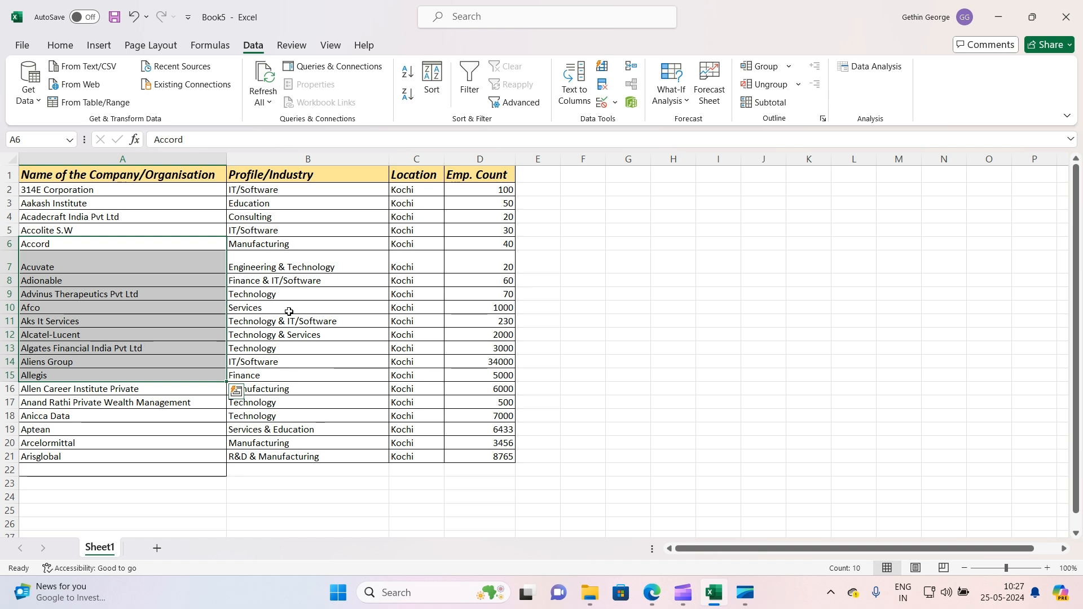
pyautogui.moveTo(112, 176); pyautogui.dragTo(469, 461)
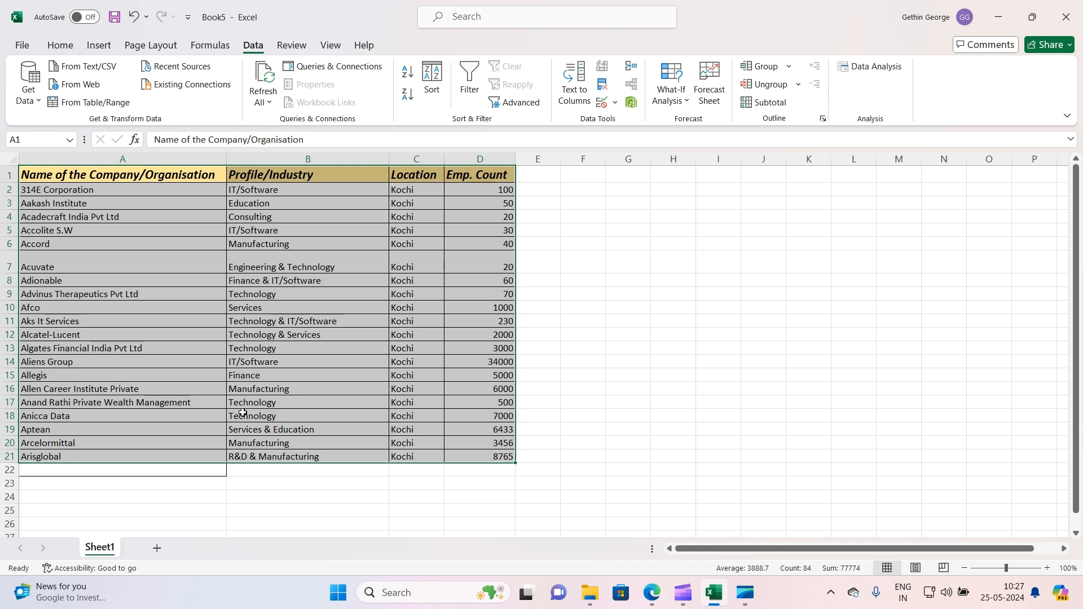
pyautogui.click(18, 43)
pyautogui.click(17, 42)
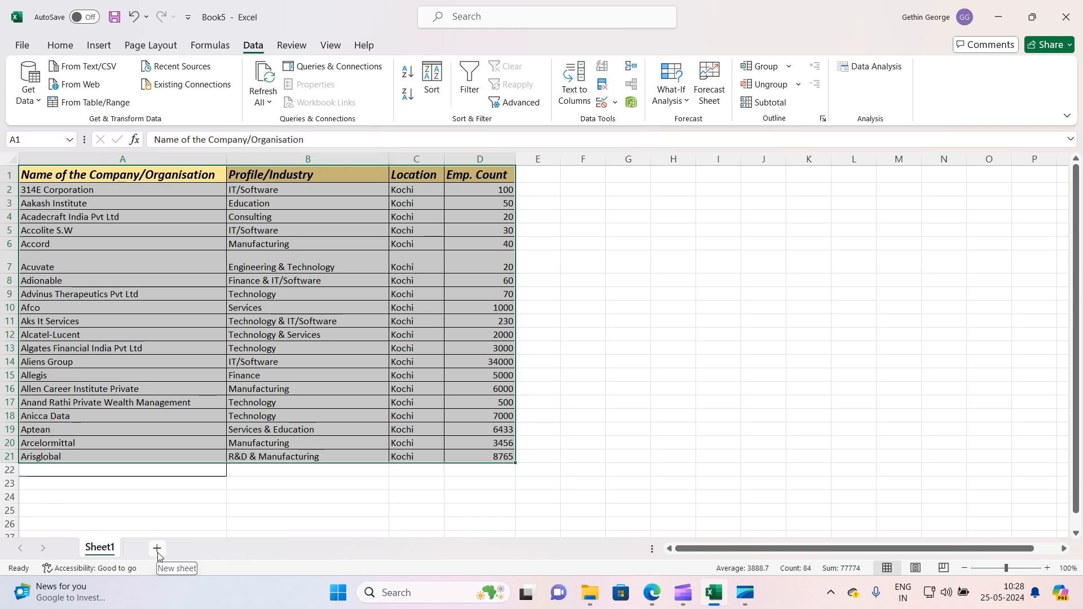
# Add a new worksheet and rename it roughwork
pyautogui.click(157, 549)
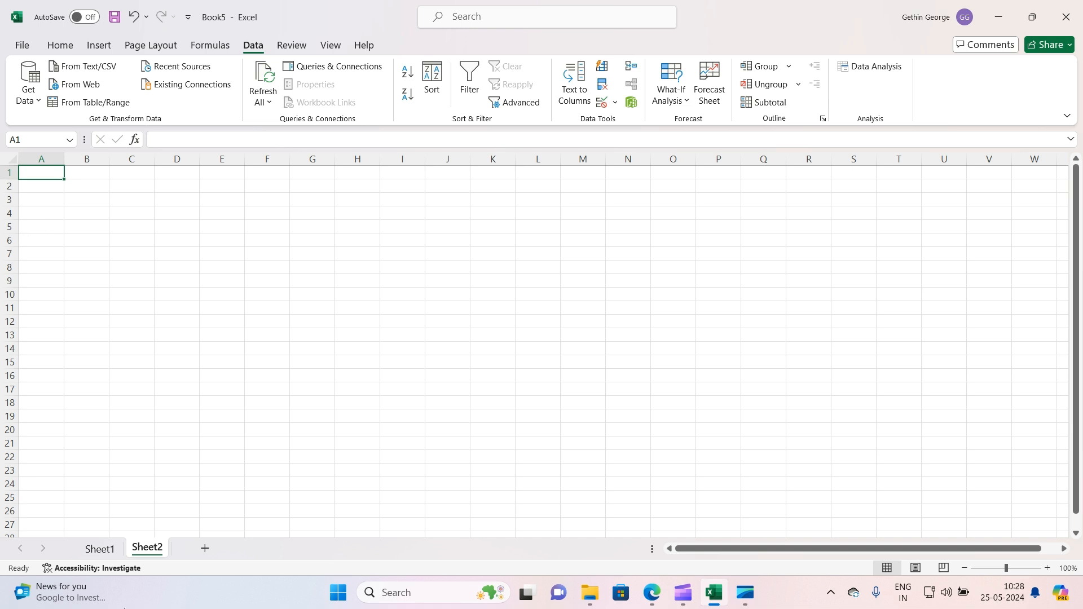
pyautogui.doubleClick(153, 548)
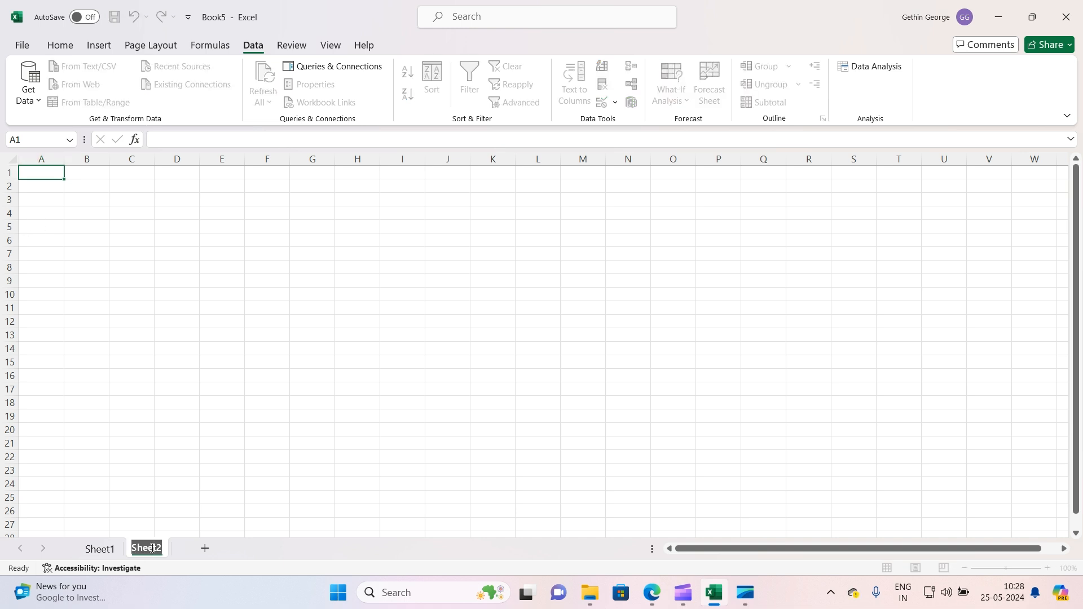
pyautogui.write('rough')
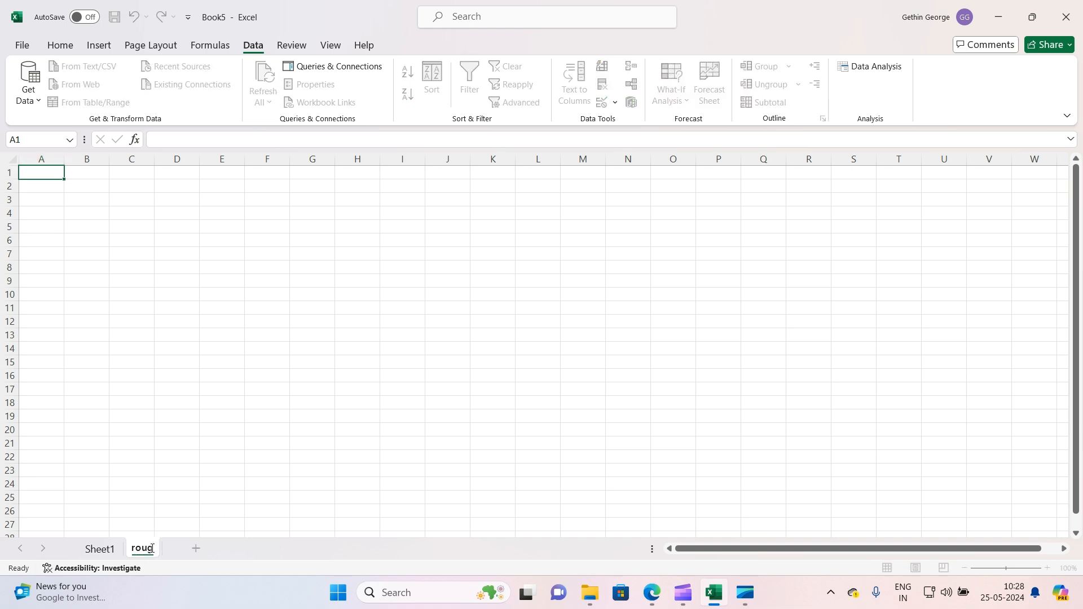
pyautogui.write('work')
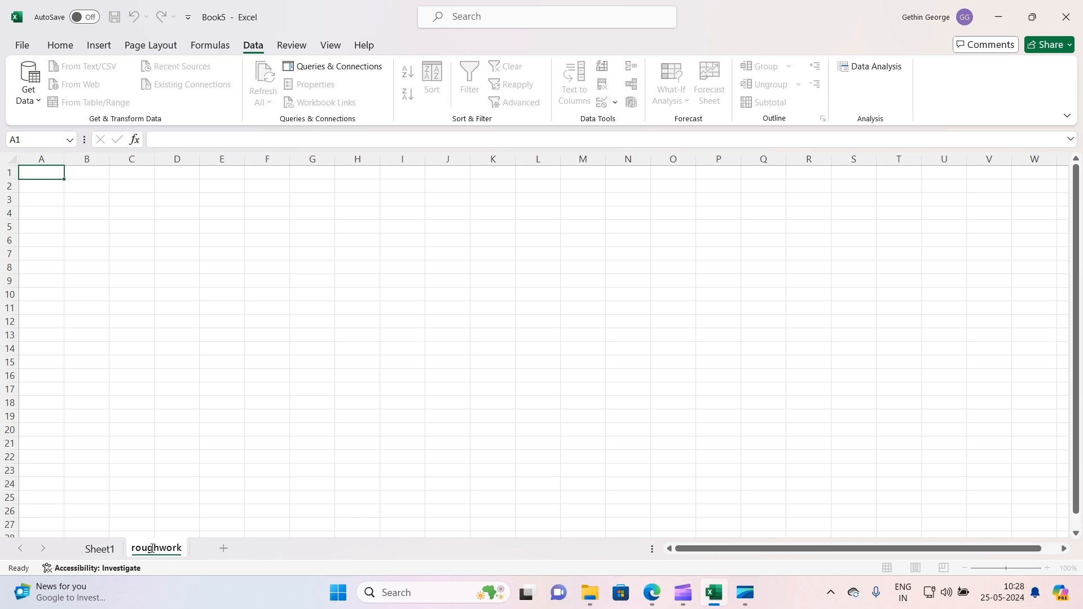
pyautogui.click(278, 413)
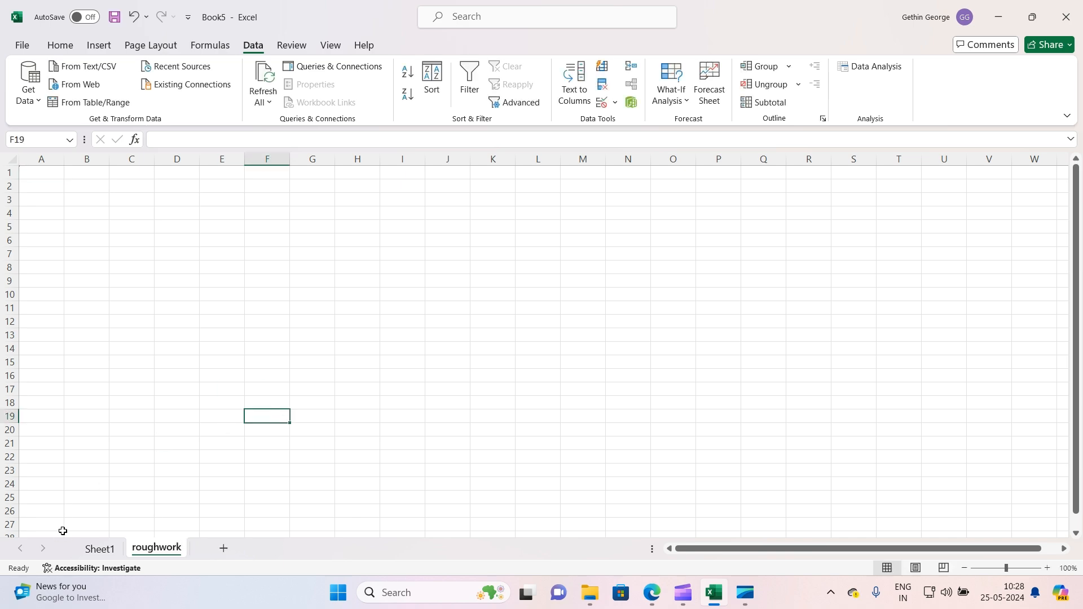
# Copy the whole table from Sheet1 and paste it into A1 of the roughwork sheet
pyautogui.click(93, 547)
pyautogui.click(193, 348)
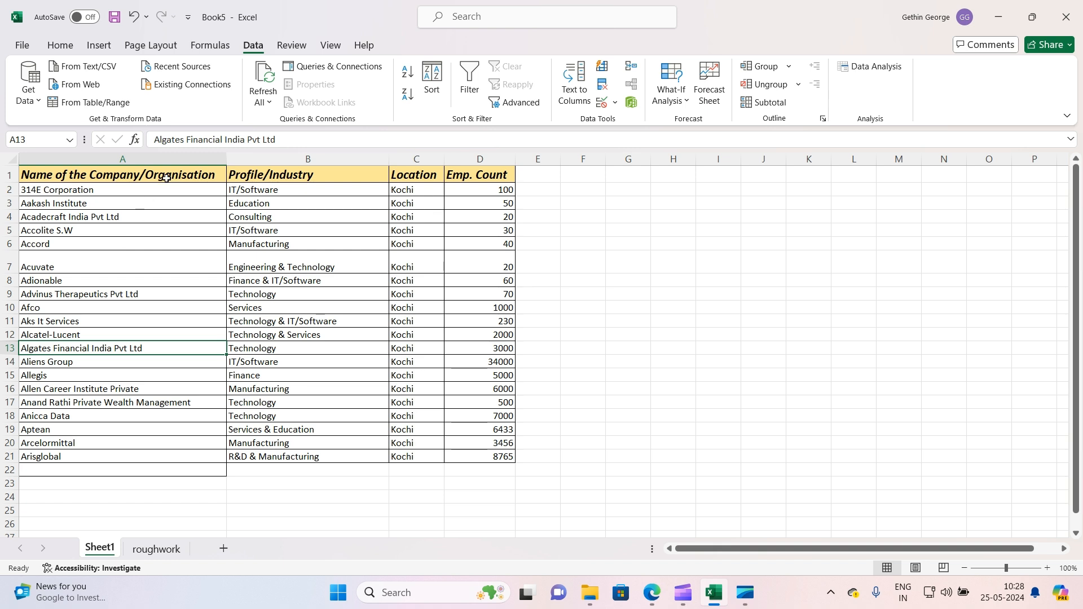
pyautogui.moveTo(164, 177); pyautogui.dragTo(183, 191)
pyautogui.click(195, 308)
pyautogui.click(152, 402)
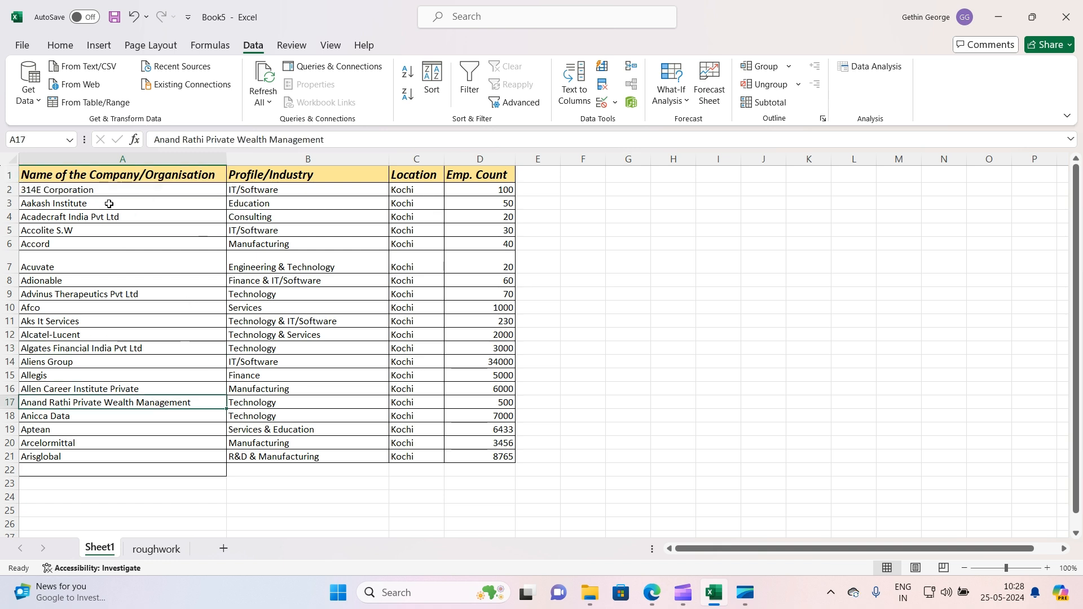
pyautogui.hotkey('ctrl', 'a')
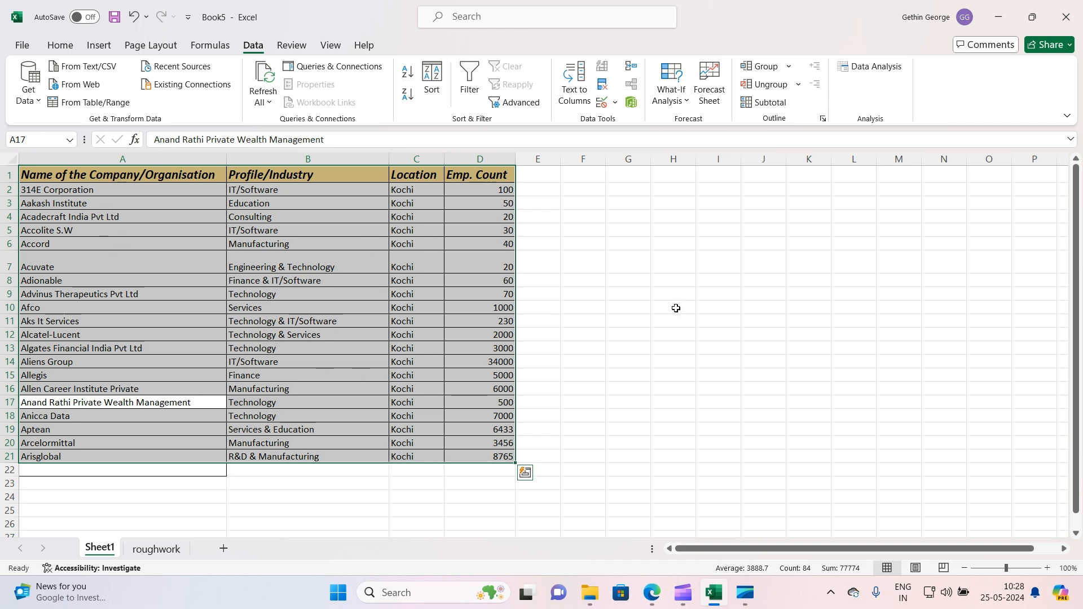
pyautogui.hotkey('ctrl', 'c')
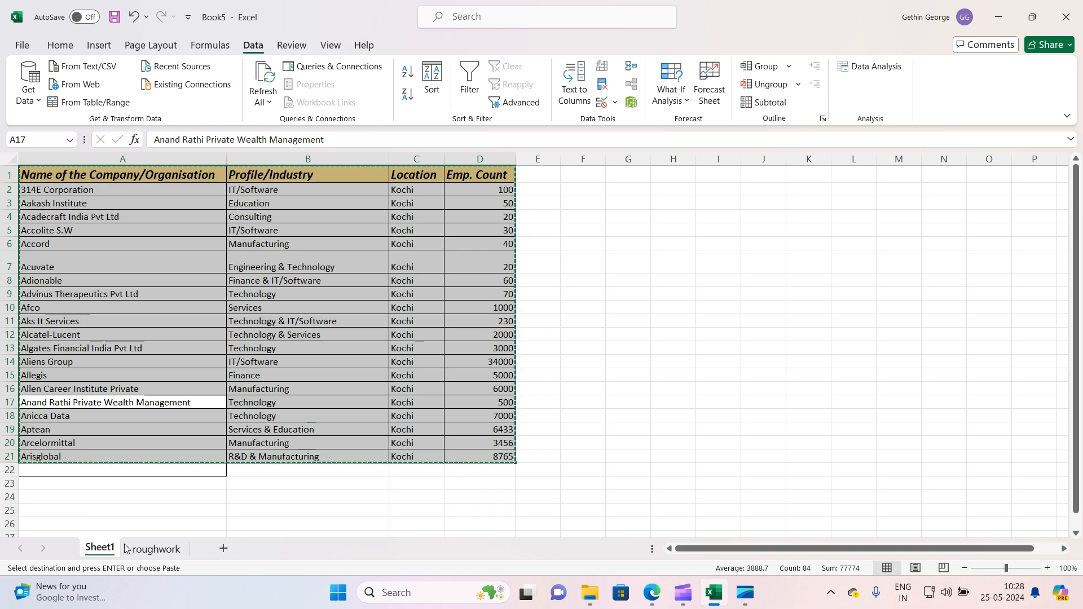
pyautogui.click(147, 549)
pyautogui.click(46, 177)
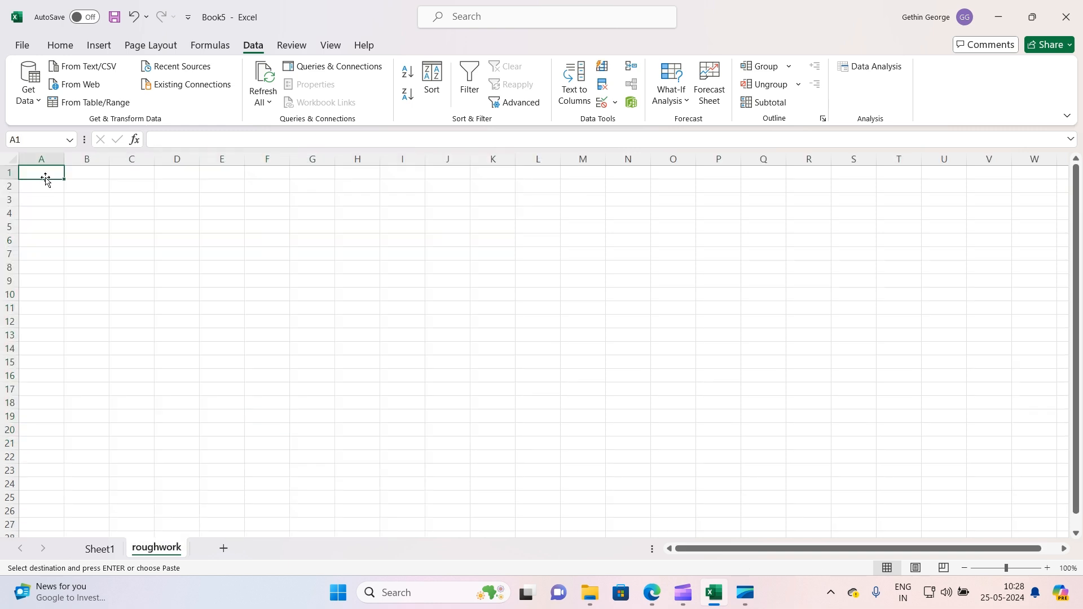
pyautogui.hotkey('ctrl', 'v')
# Autofit the column widths of the pasted table on the roughwork sheet
pyautogui.moveTo(221, 312); pyautogui.dragTo(317, 399)
pyautogui.click(319, 401)
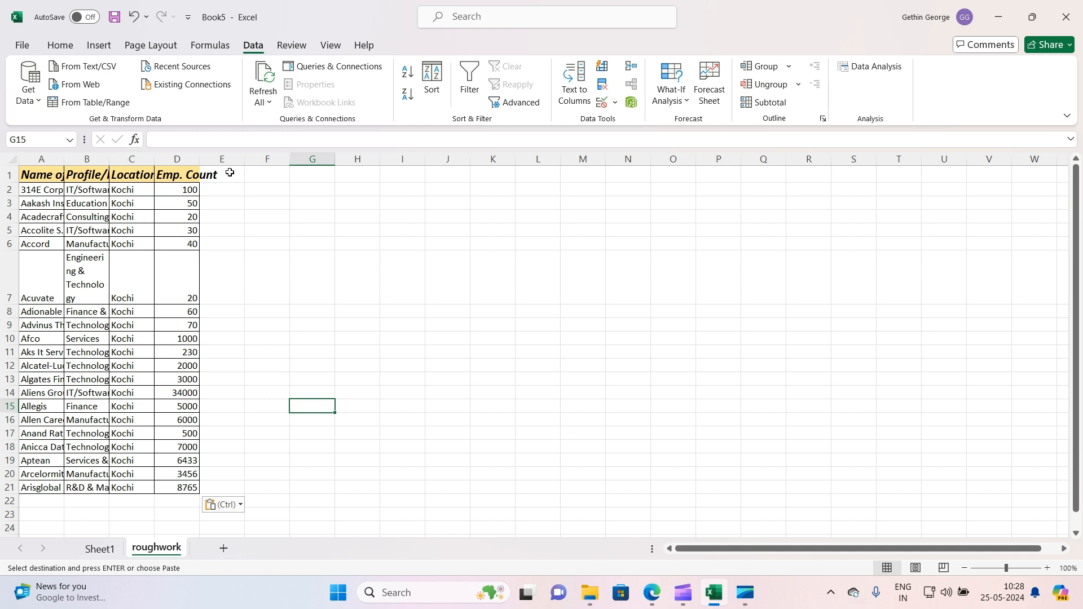
pyautogui.click(11, 160)
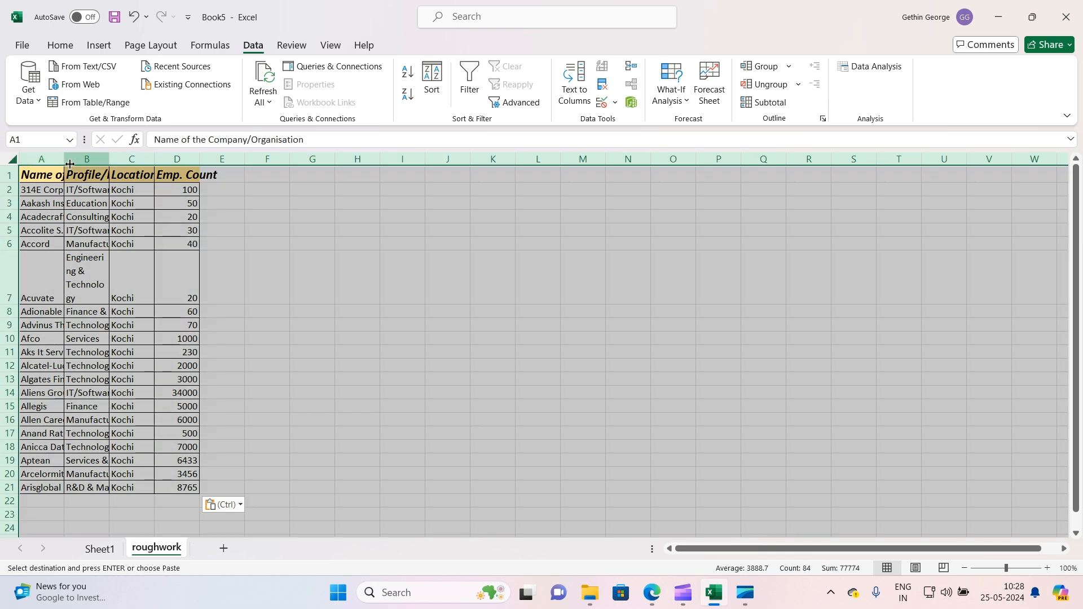
pyautogui.doubleClick(108, 158)
pyautogui.click(264, 293)
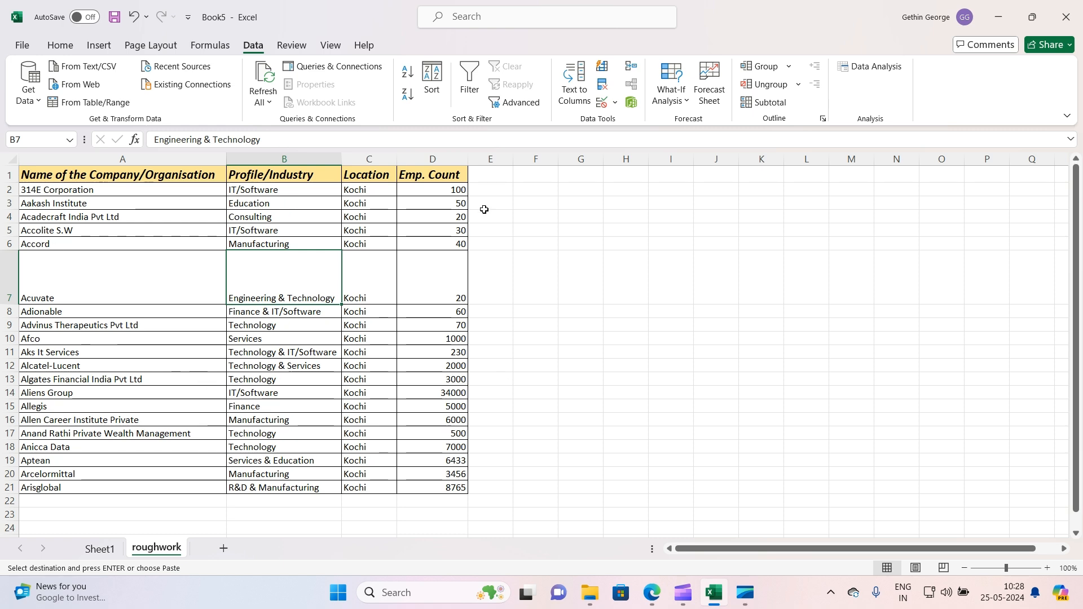
pyautogui.click(99, 549)
pyautogui.click(357, 286)
pyautogui.click(366, 413)
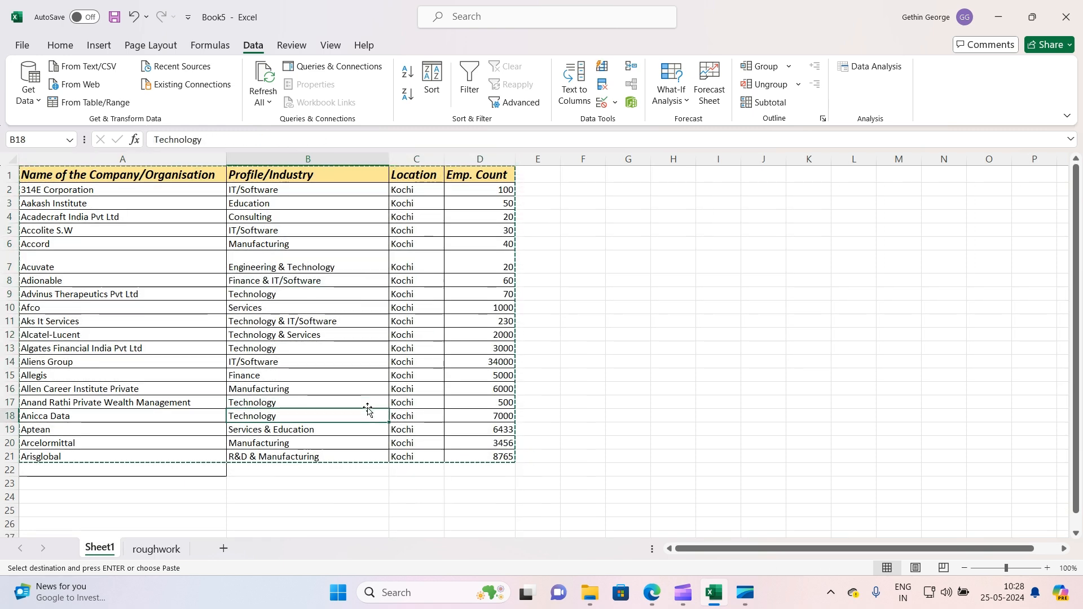
pyautogui.doubleClick(671, 264)
pyautogui.moveTo(112, 166); pyautogui.dragTo(474, 454)
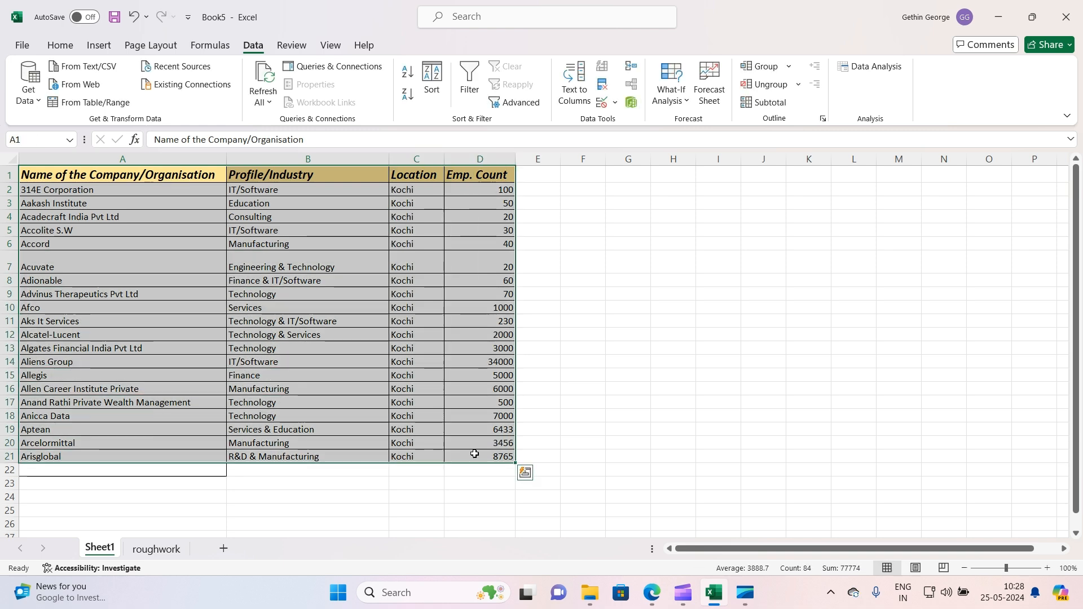
pyautogui.rightClick(426, 314)
pyautogui.press('Escape')
pyautogui.click(308, 321)
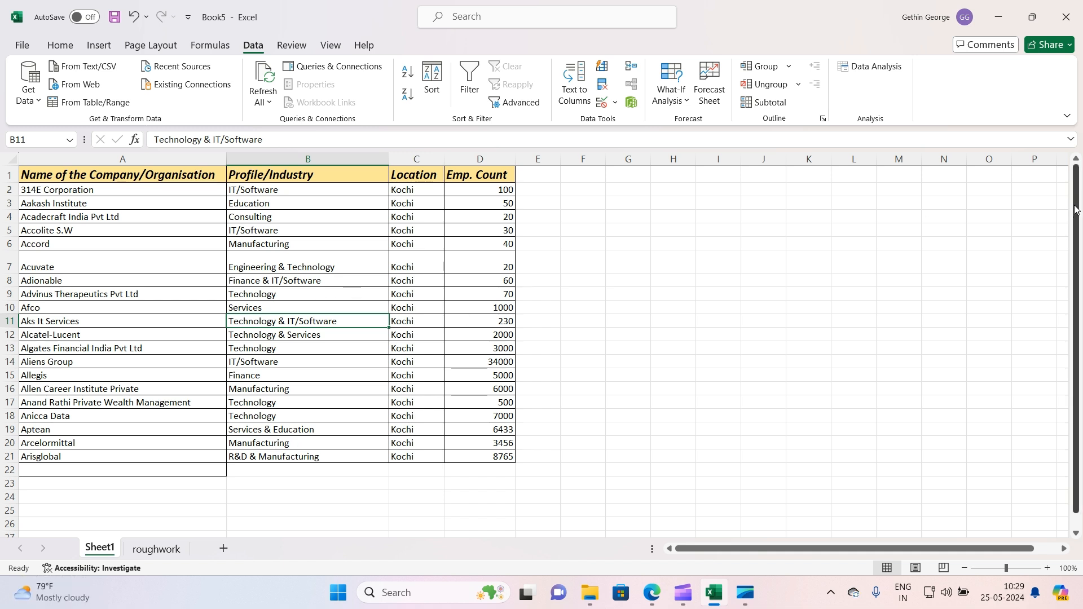
pyautogui.moveTo(1075, 203)
pyautogui.mouseDown()
pyautogui.moveTo(1079, 238)
pyautogui.moveTo(1078, 213)
pyautogui.mouseUp()
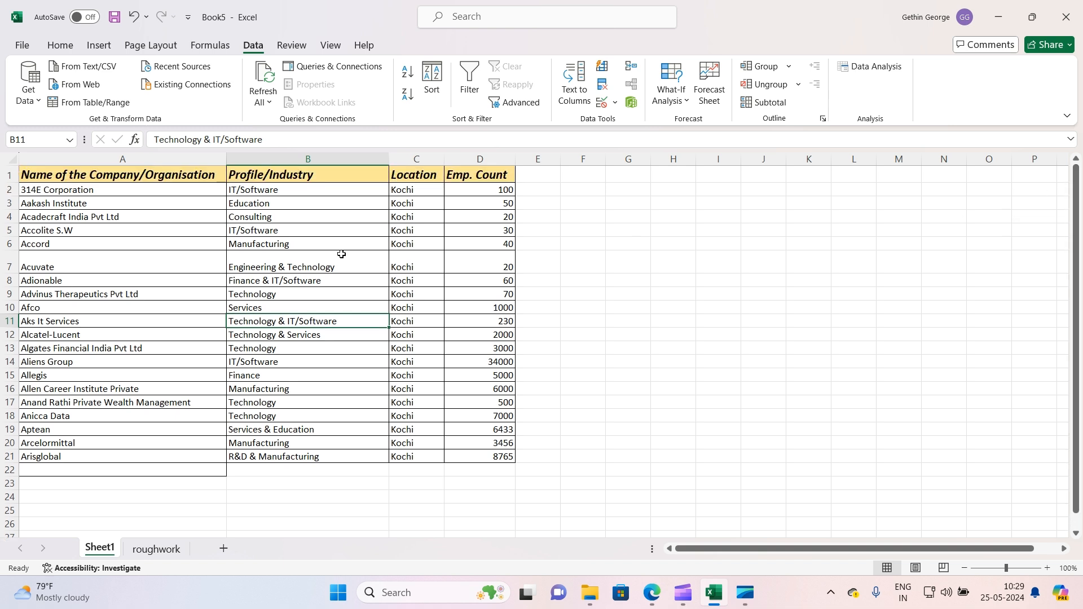
pyautogui.moveTo(162, 174); pyautogui.dragTo(164, 310)
pyautogui.click(161, 159)
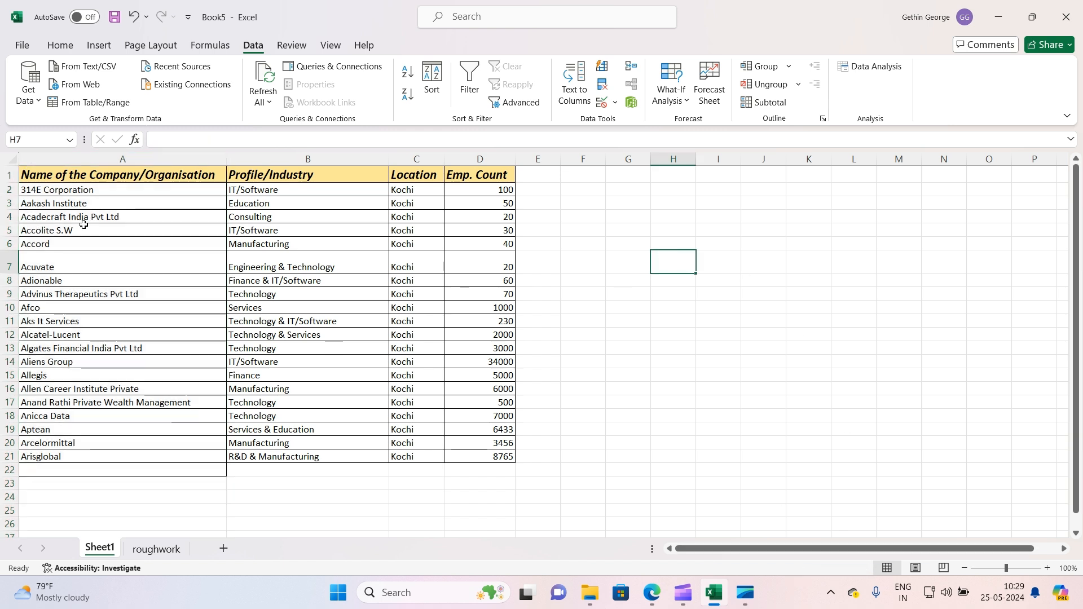
pyautogui.click(106, 177)
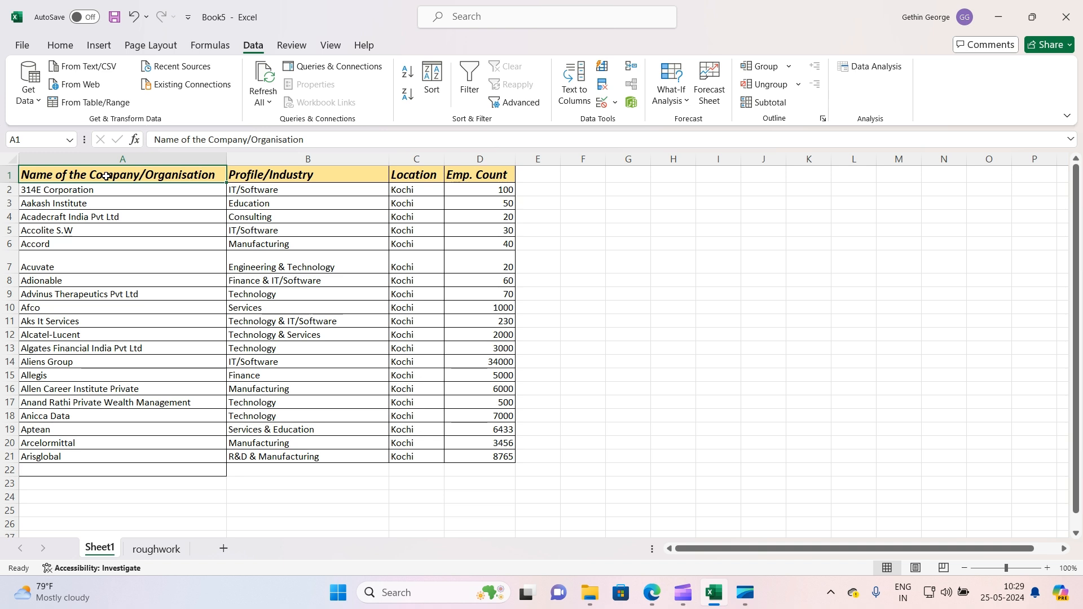
# Select the company names down column A, then the cells of row 2 across the table
pyautogui.hotkey('ctrl', 'shift', 'Down')
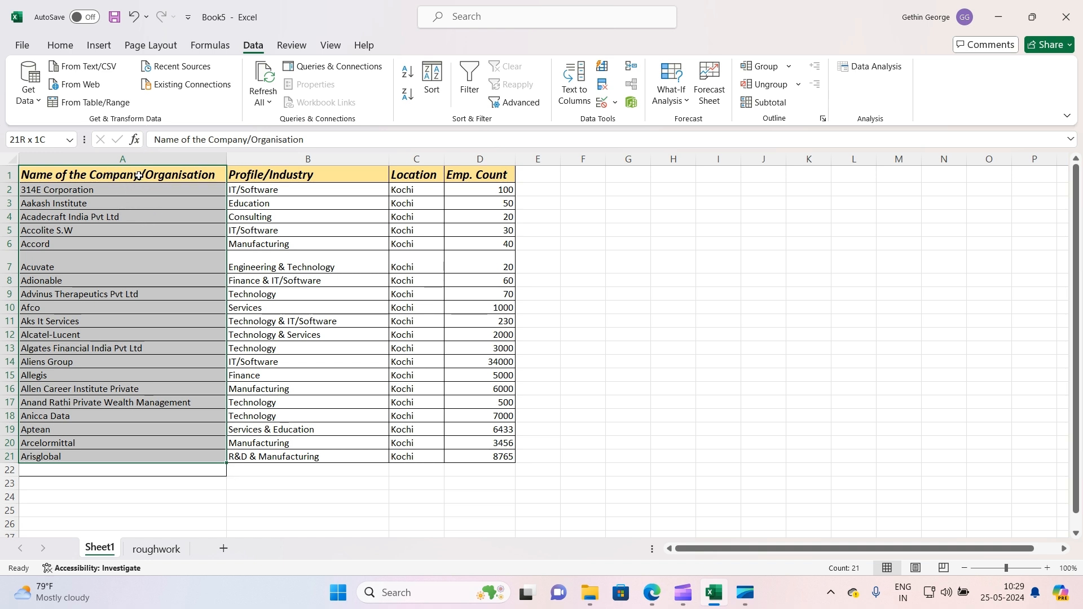
pyautogui.click(145, 295)
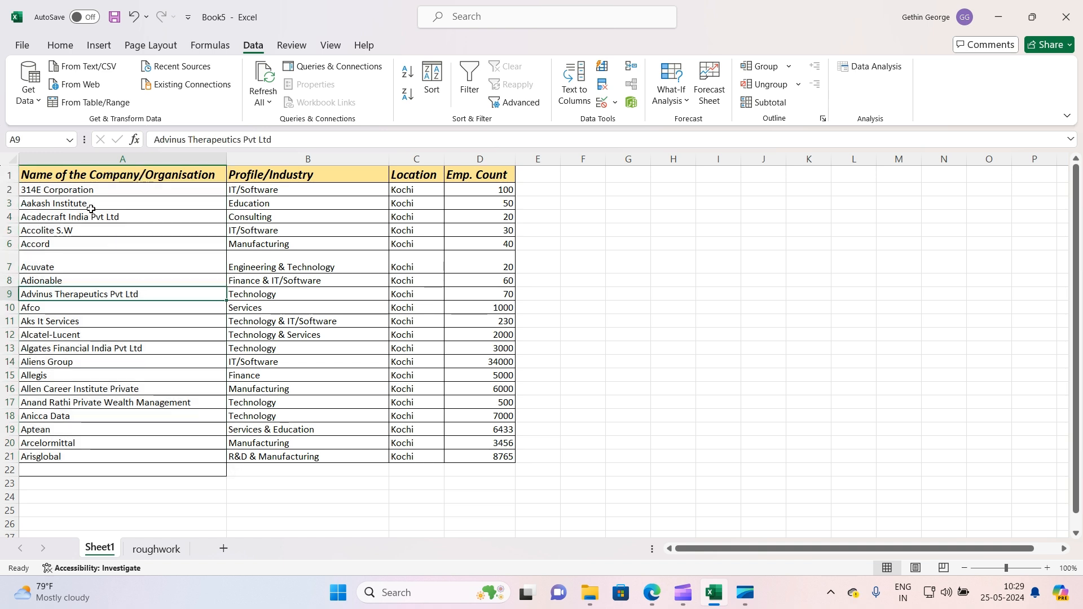
pyautogui.click(54, 190)
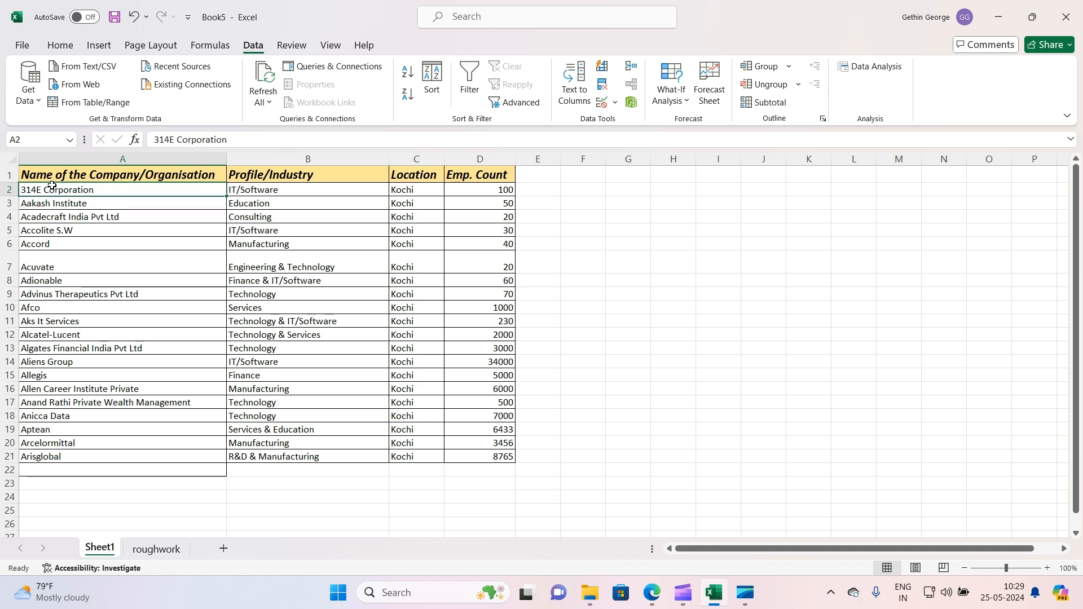
pyautogui.hotkey('ctrl', 'shift', 'Right')
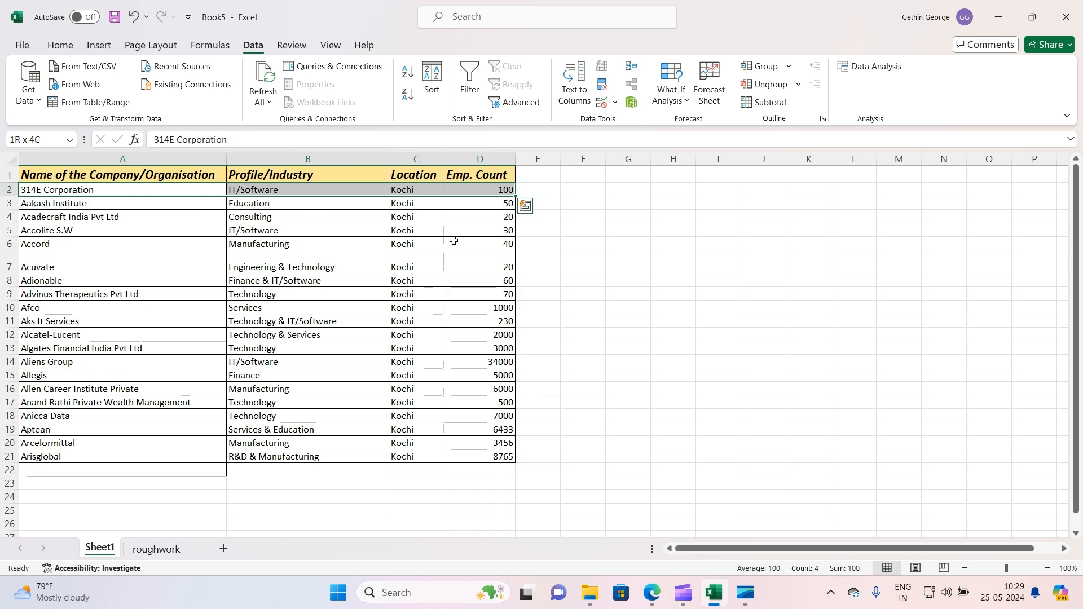
pyautogui.click(430, 311)
pyautogui.moveTo(430, 316); pyautogui.dragTo(430, 317)
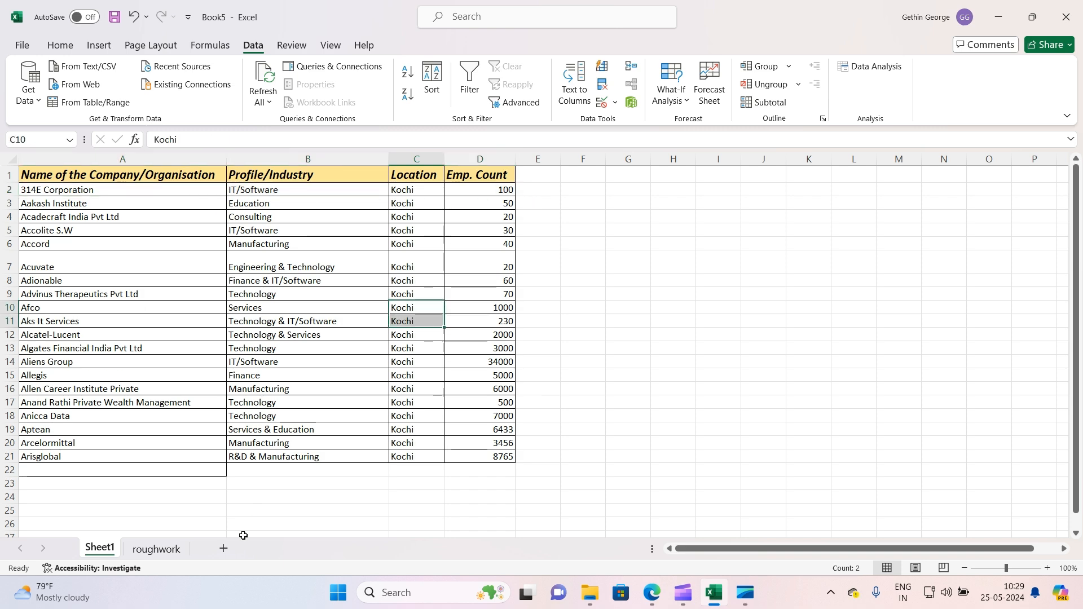
# Clear columns B to D on Sheet1 and delete those columns entirely, leaving only the company names
pyautogui.click(156, 548)
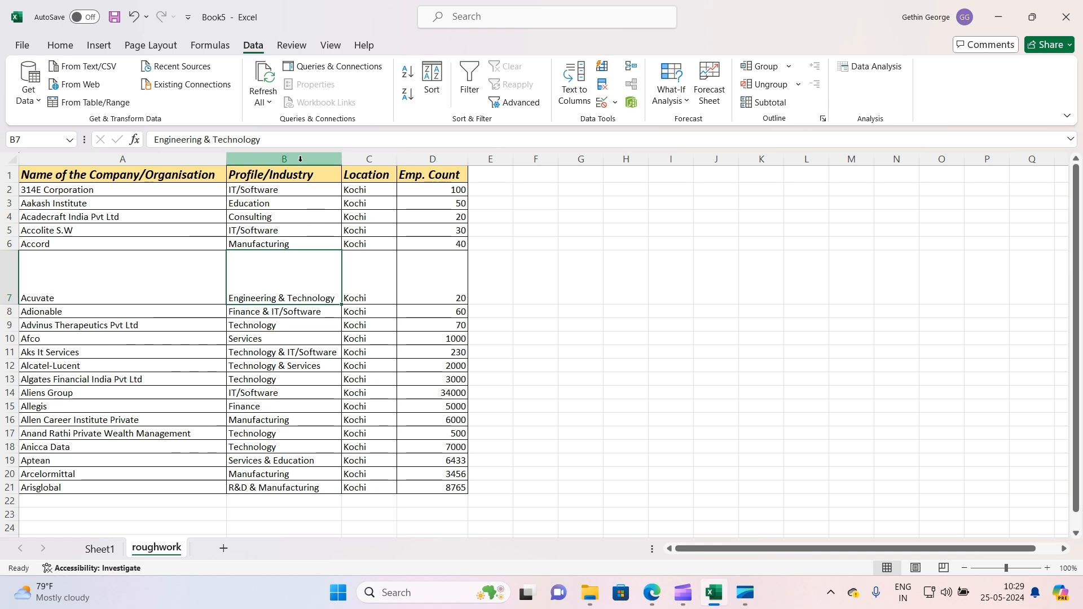
pyautogui.click(100, 549)
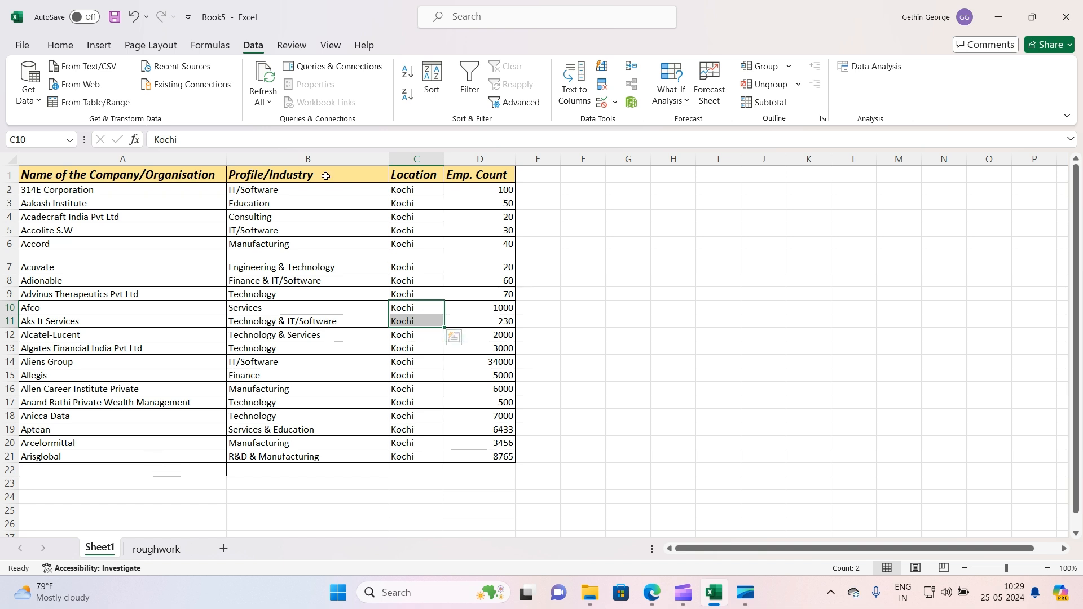
pyautogui.moveTo(325, 159); pyautogui.dragTo(480, 160)
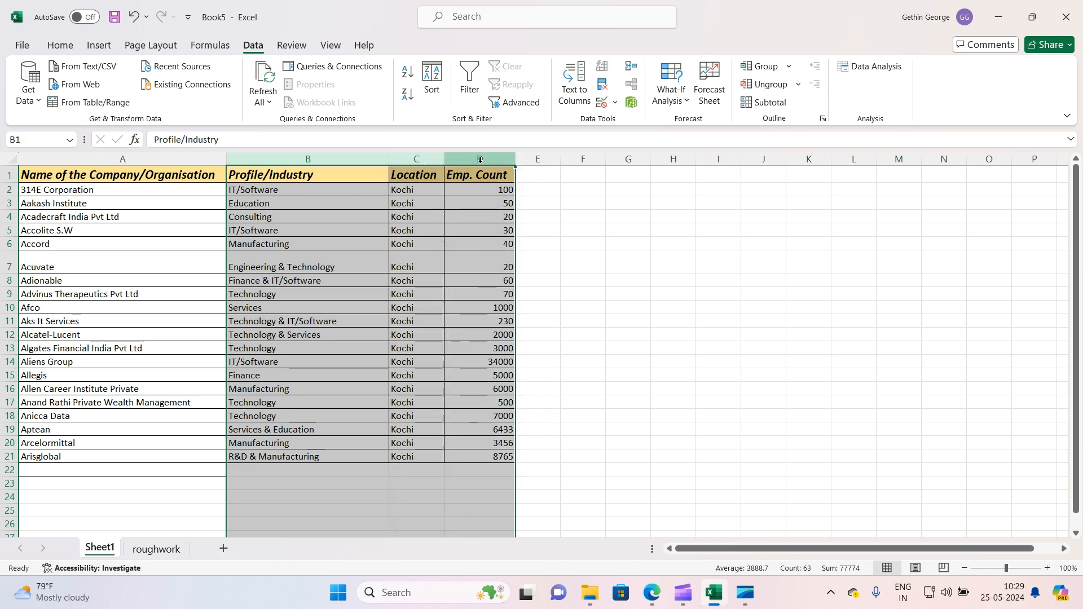
pyautogui.press('Delete')
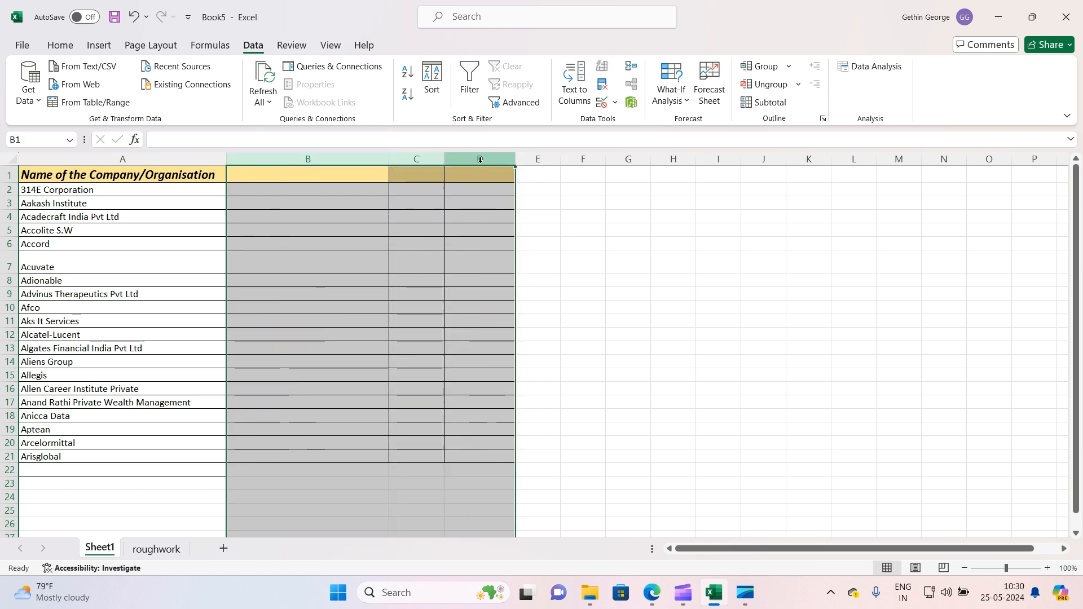
pyautogui.rightClick(480, 160)
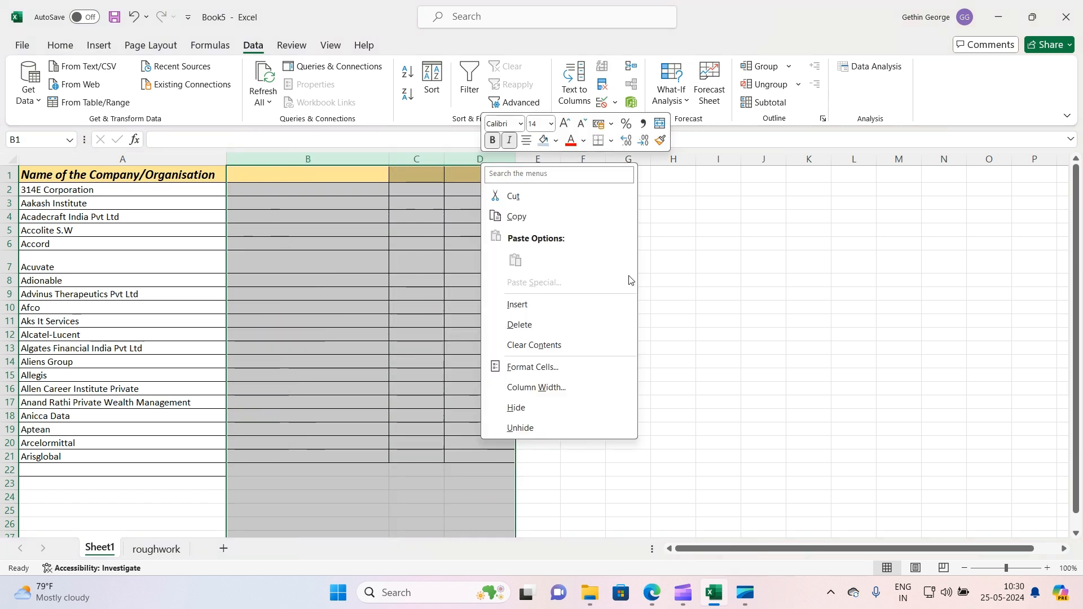
pyautogui.click(527, 322)
pyautogui.click(434, 335)
pyautogui.moveTo(100, 176); pyautogui.dragTo(102, 458)
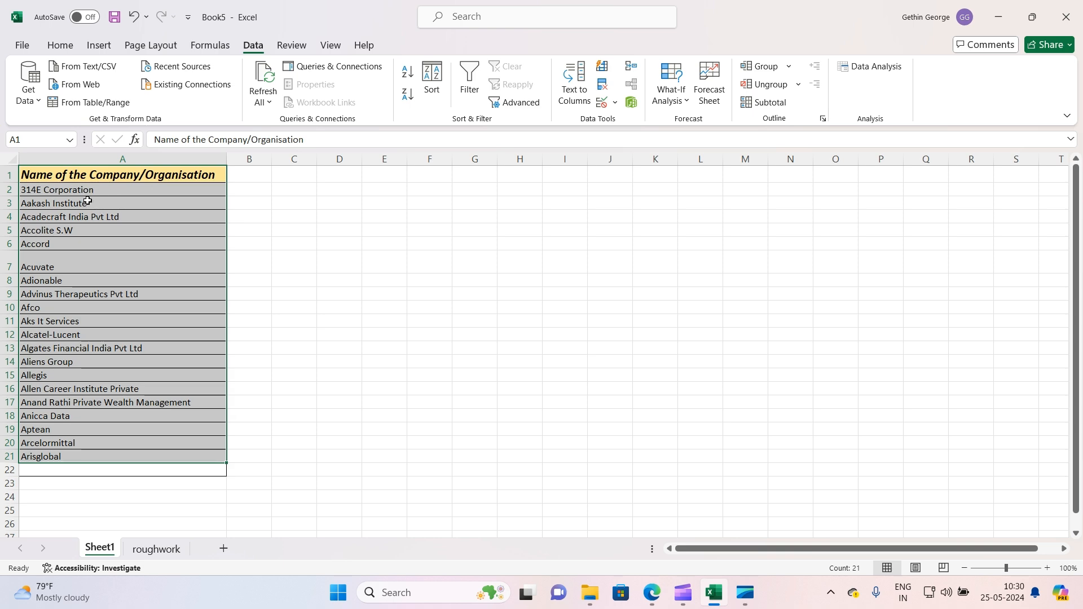
pyautogui.click(156, 549)
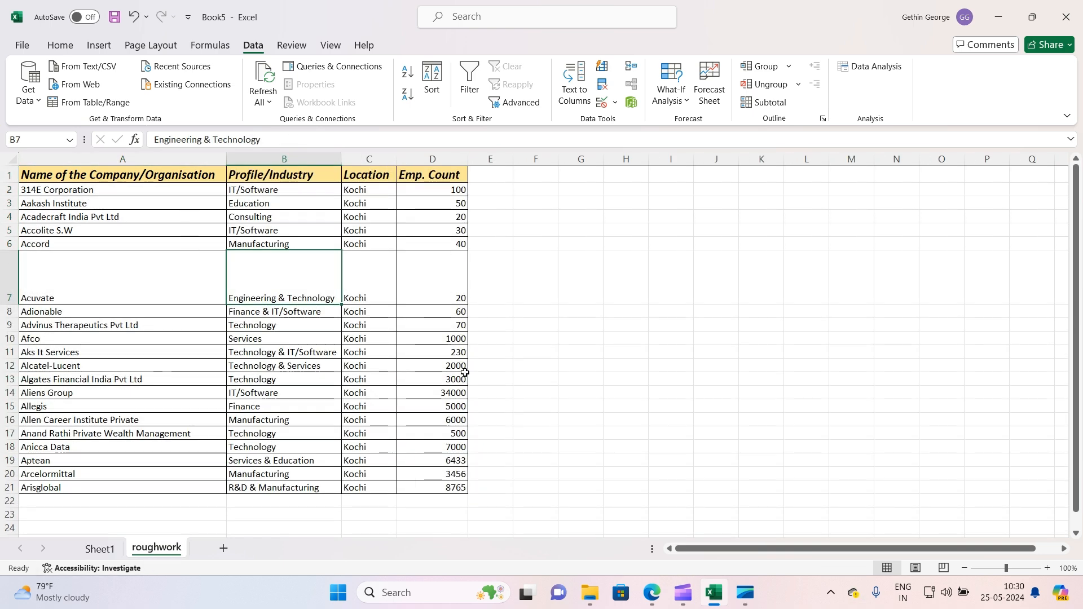
pyautogui.click(101, 548)
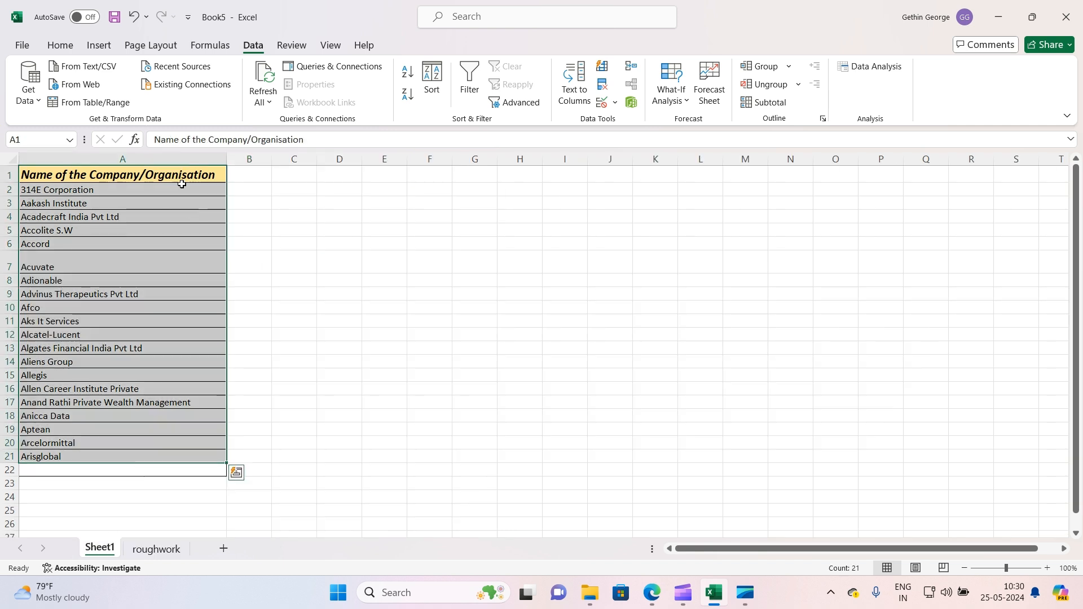
pyautogui.click(339, 310)
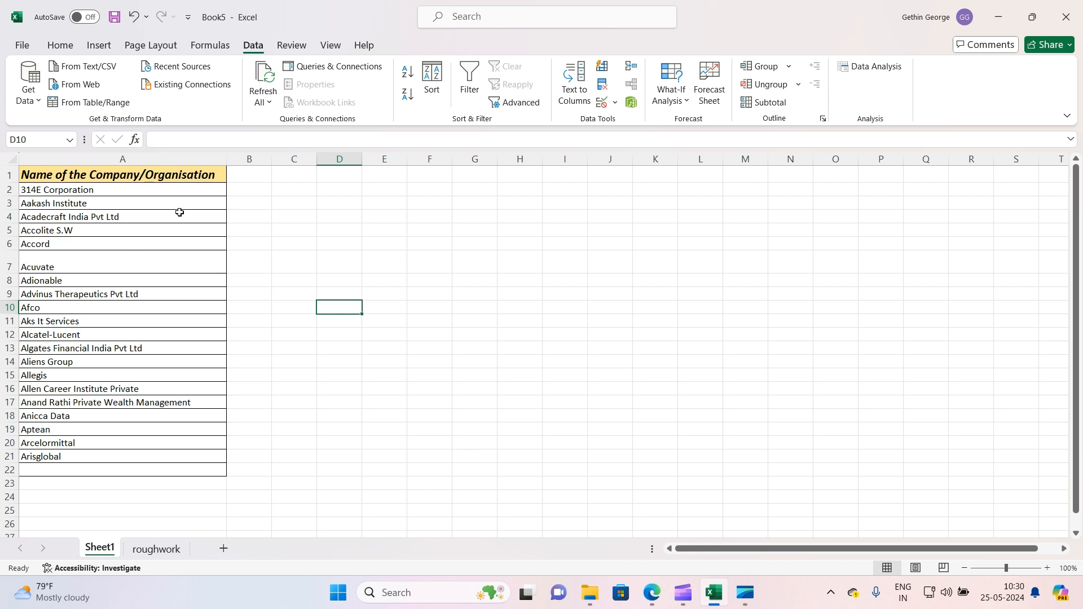
# Enter in B2 of Sheet1 the formula =VLOOKUP(A2,roughwork!A1:D21,4,FALSE) to look up the company's employee count
pyautogui.click(249, 191)
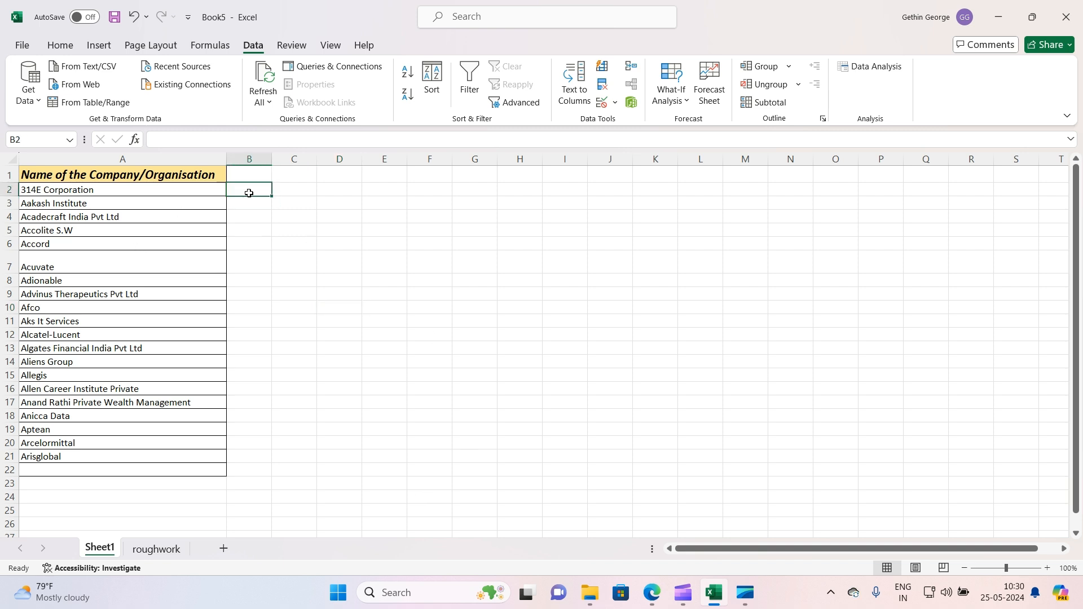
pyautogui.write('=v')
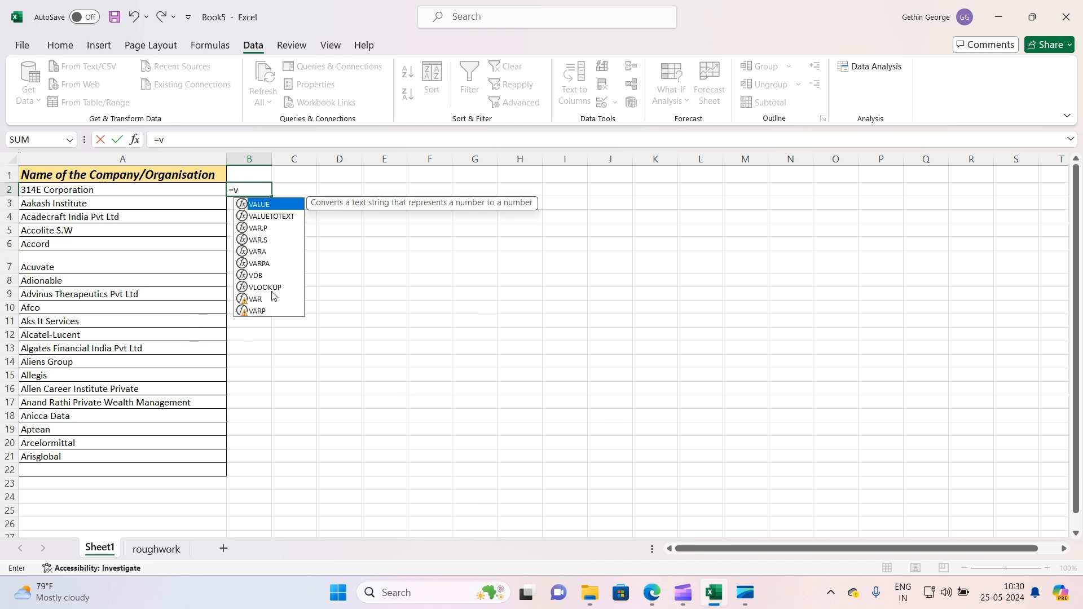
pyautogui.doubleClick(265, 287)
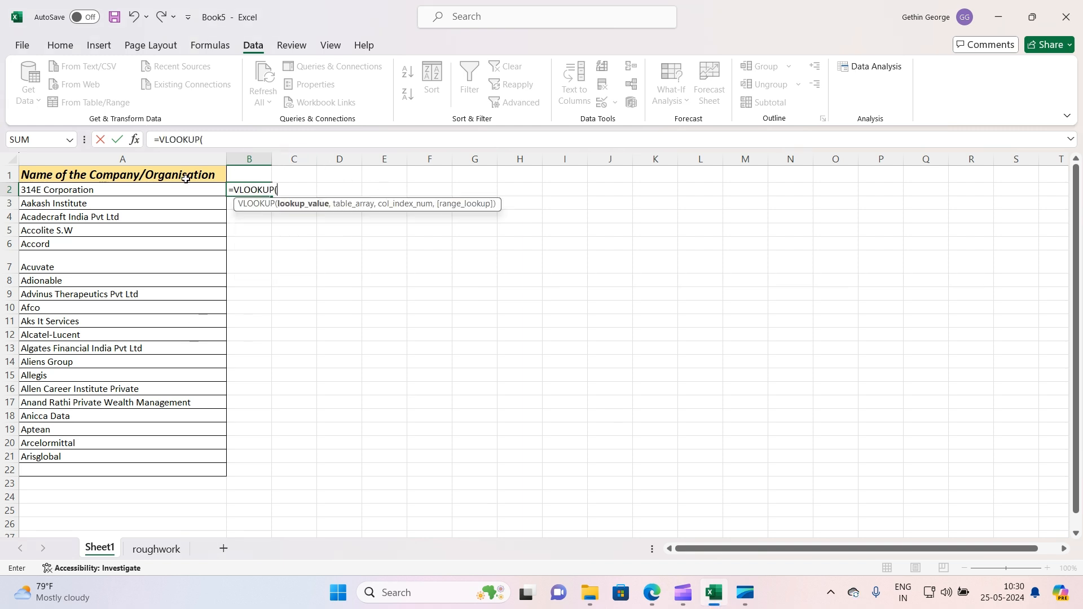
pyautogui.click(130, 189)
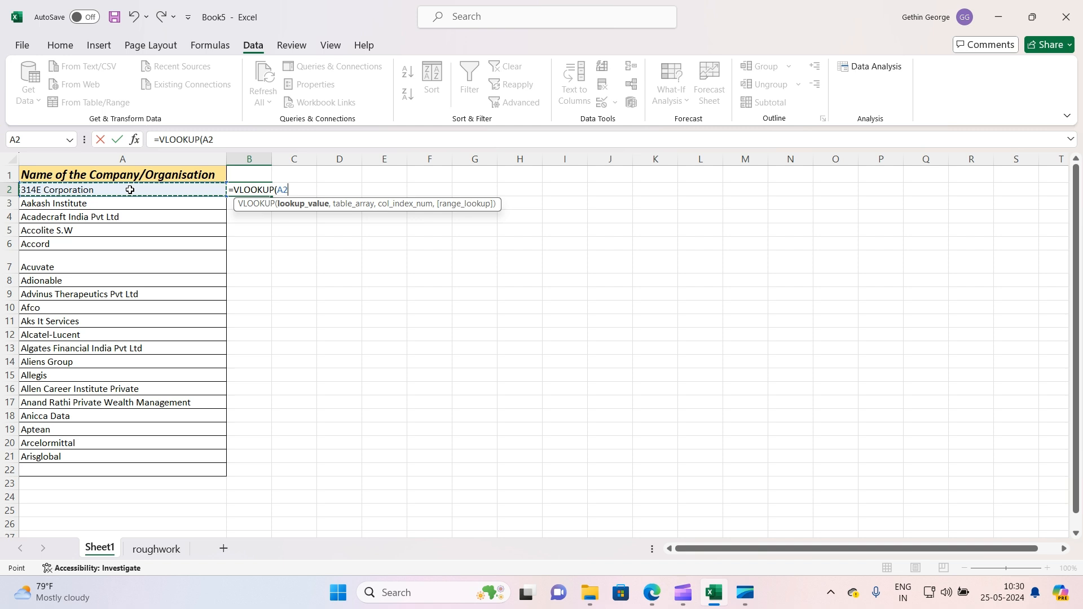
pyautogui.click(252, 139)
pyautogui.write(',')
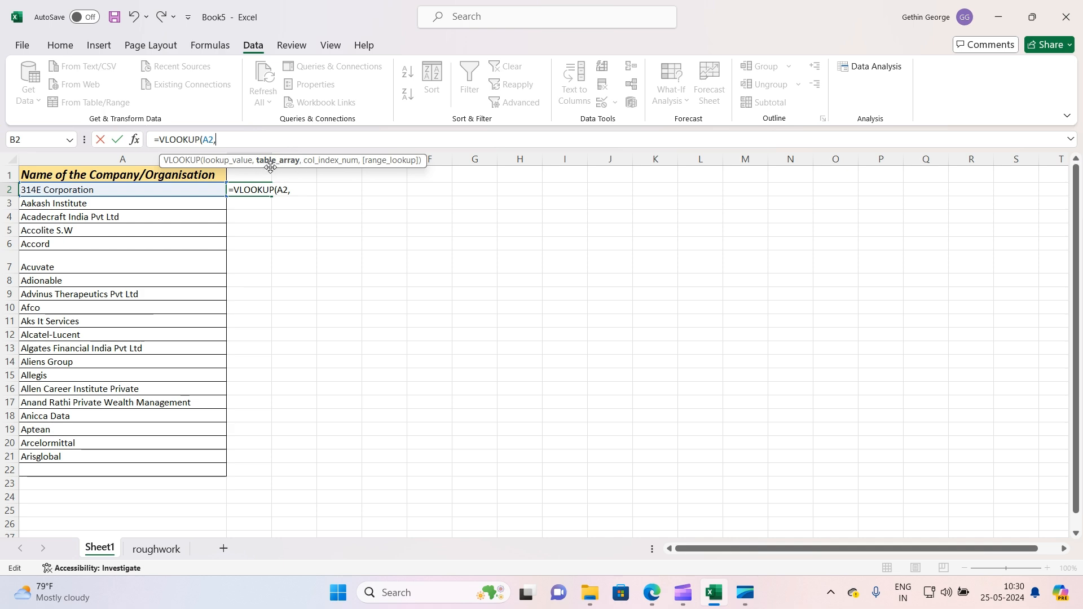
pyautogui.click(138, 550)
pyautogui.moveTo(112, 179); pyautogui.dragTo(440, 185)
pyautogui.hotkey('ctrl', 'shift', 'Down')
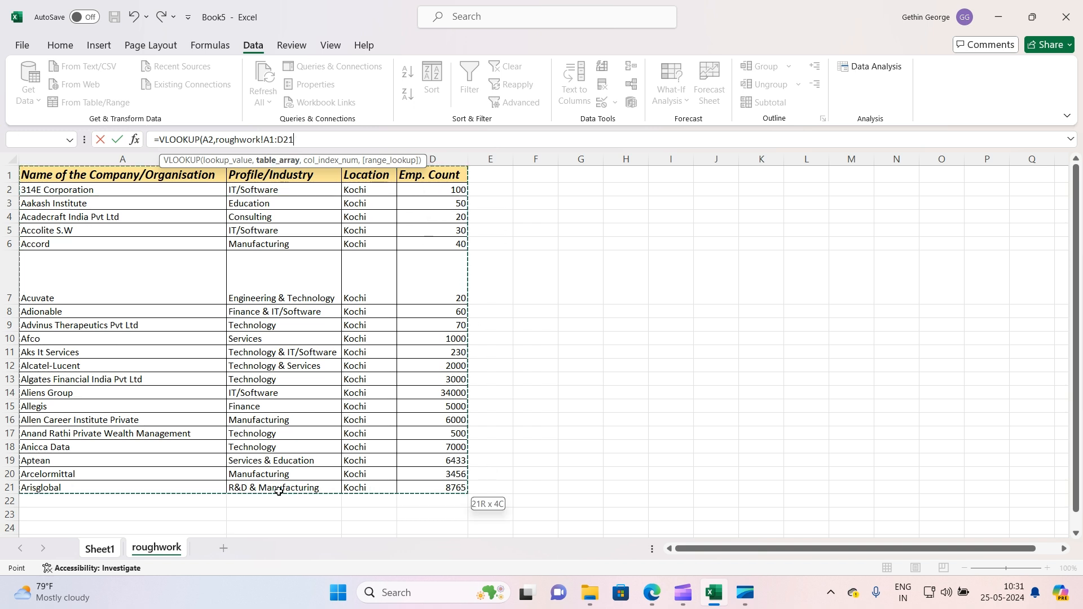
pyautogui.write(',')
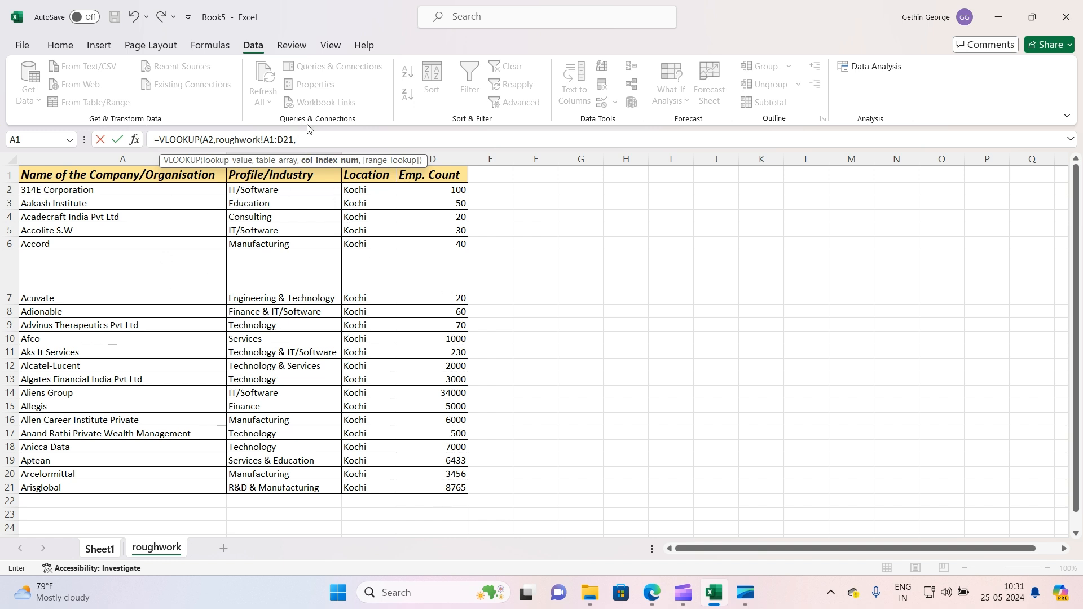
pyautogui.write('4,')
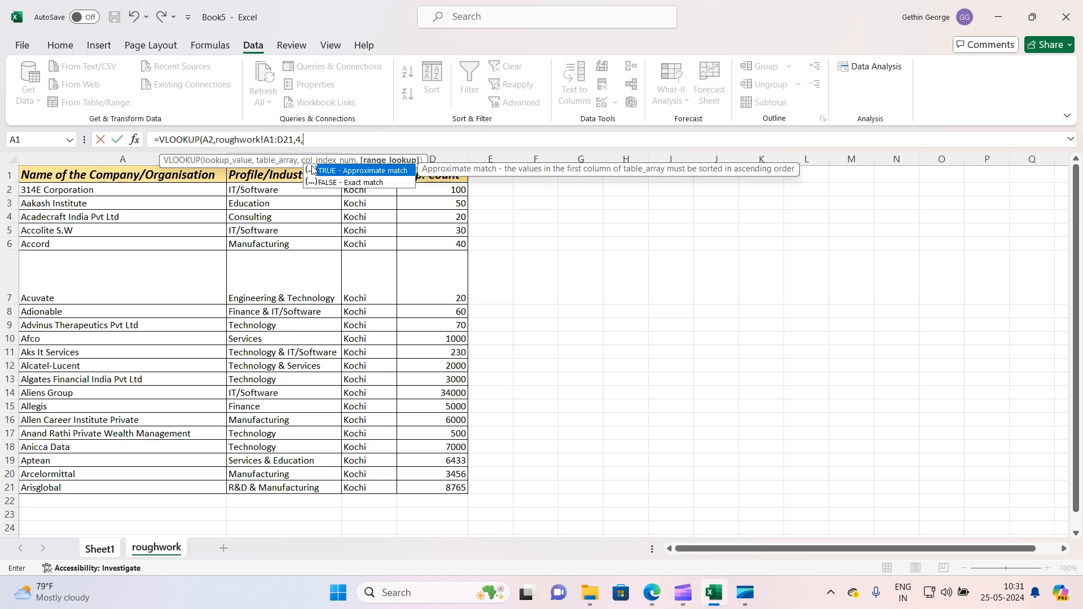
pyautogui.doubleClick(356, 183)
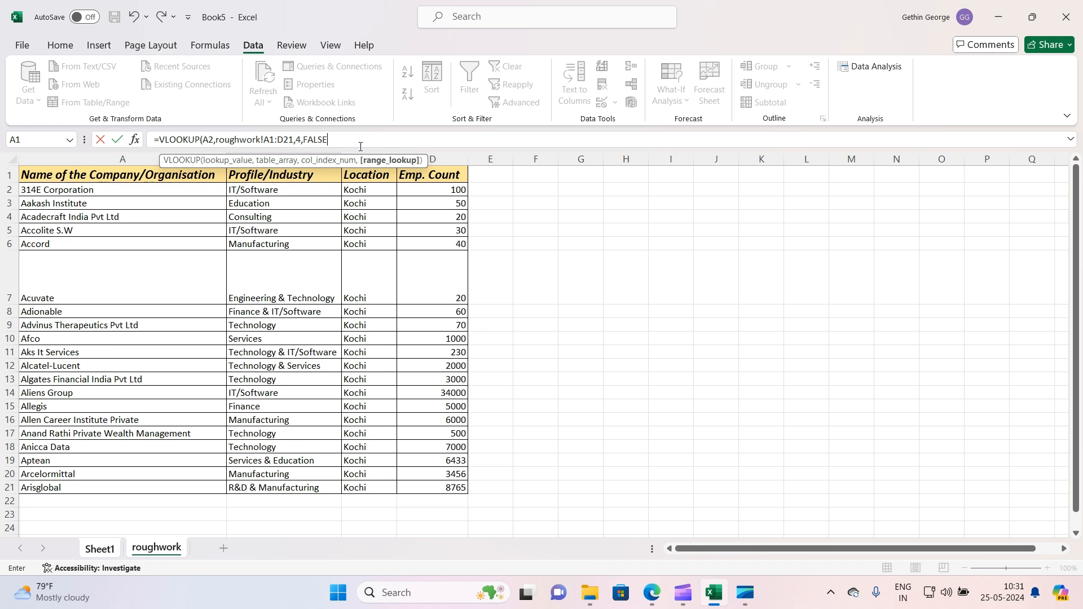
pyautogui.write(')')
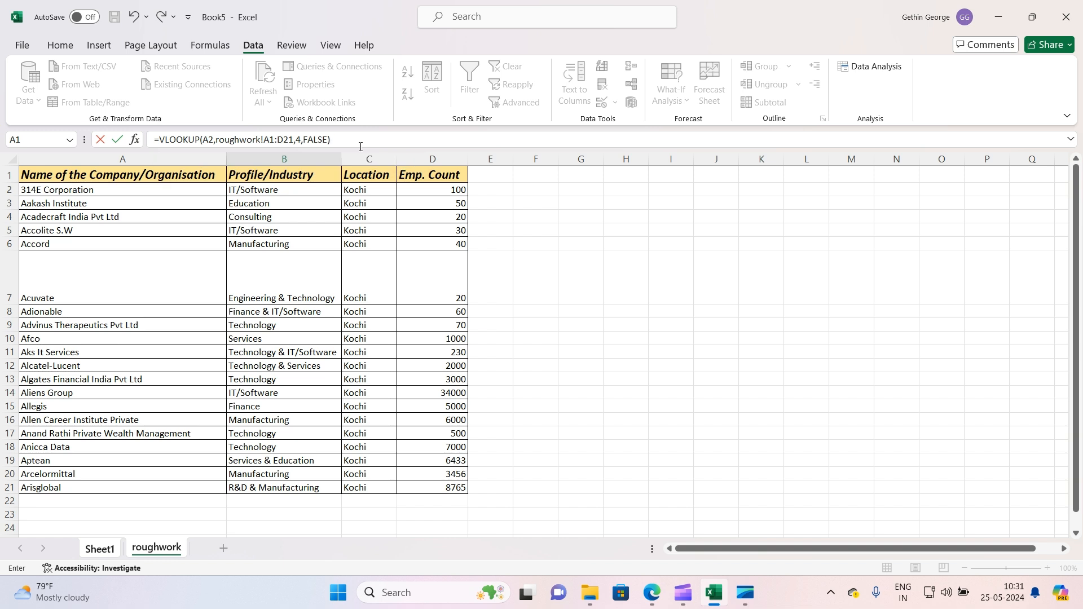
pyautogui.press('Return')
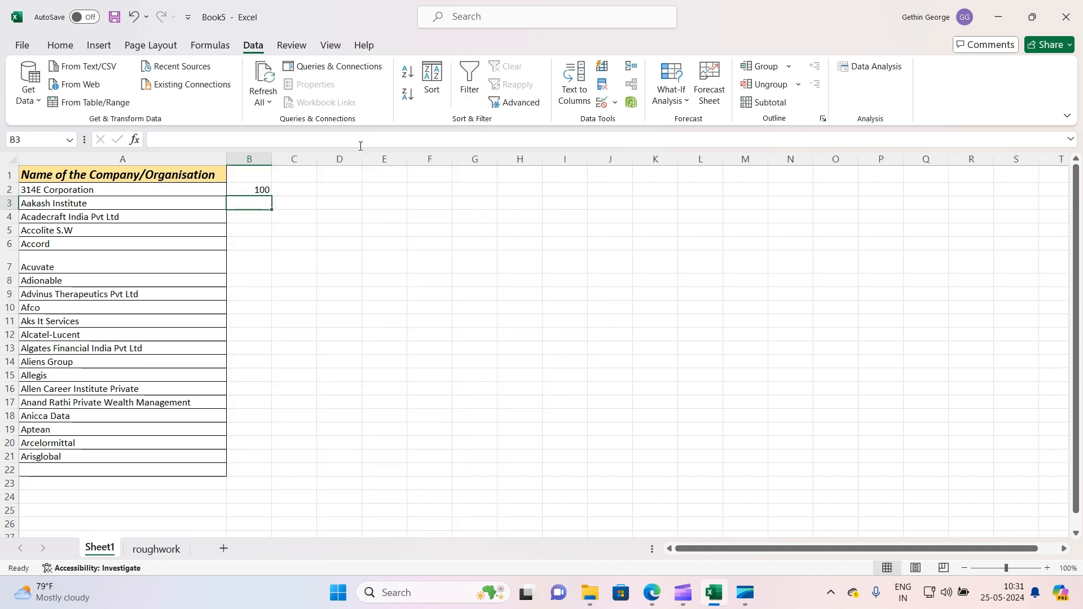
# Fill the VLOOKUP formula down column B to the last company in row 21
pyautogui.click(234, 189)
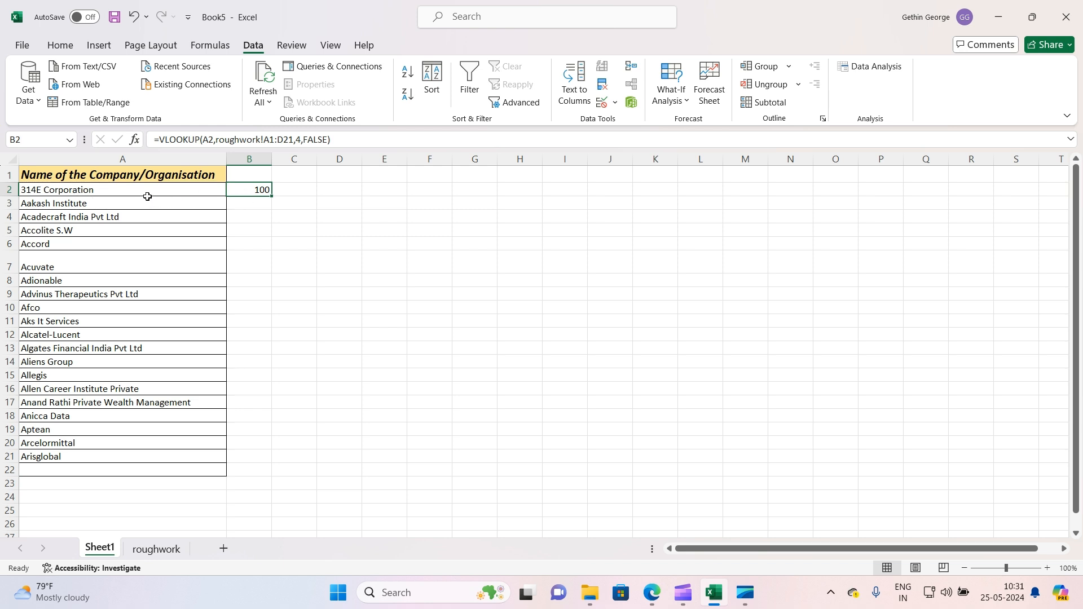
pyautogui.doubleClick(273, 196)
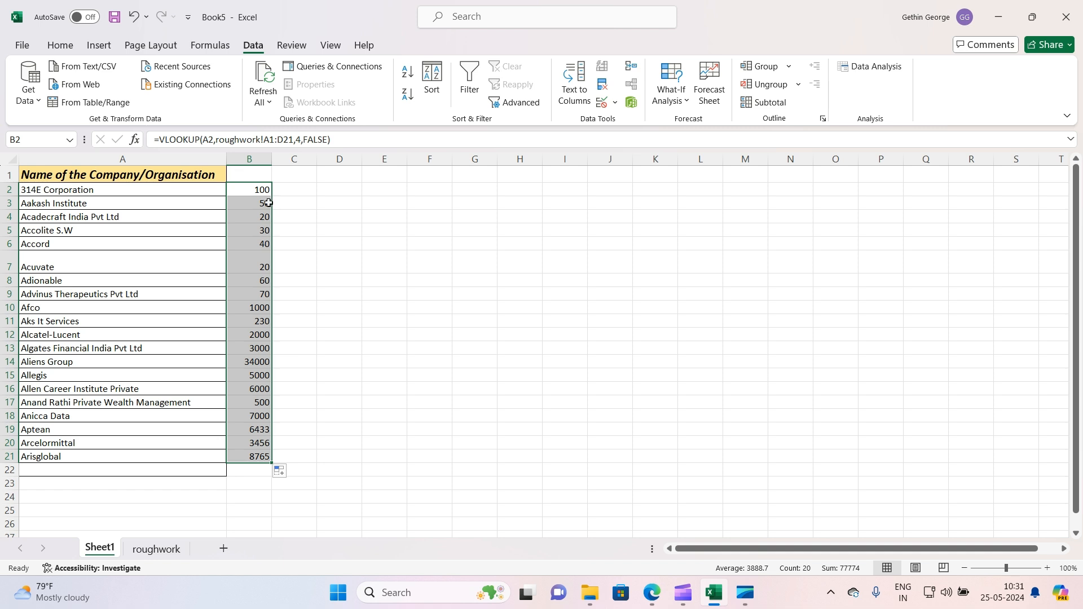
pyautogui.hotkey('ctrl', 'z')
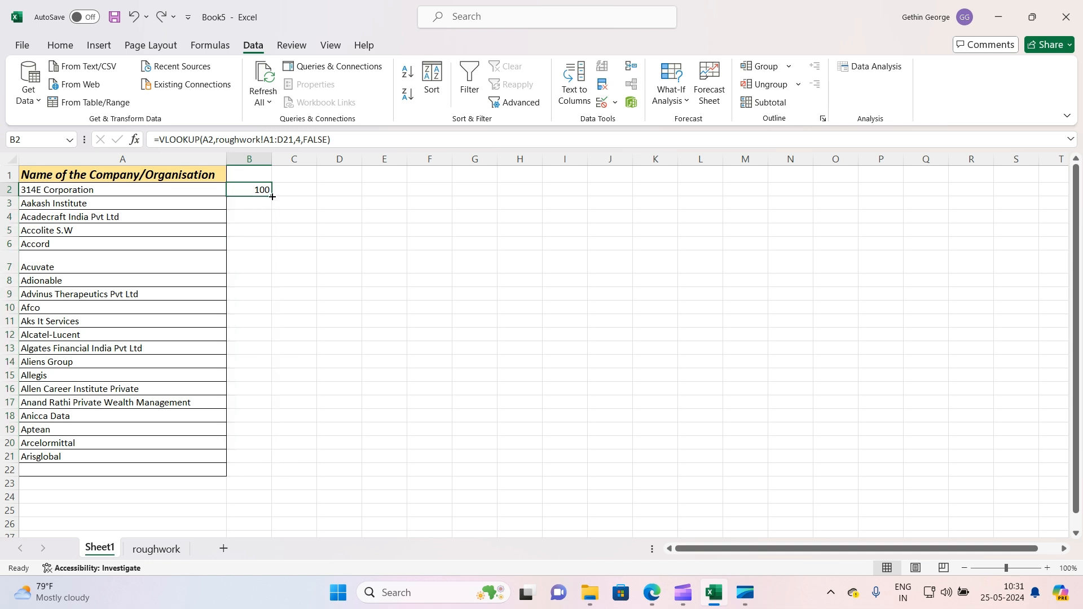
pyautogui.doubleClick(272, 197)
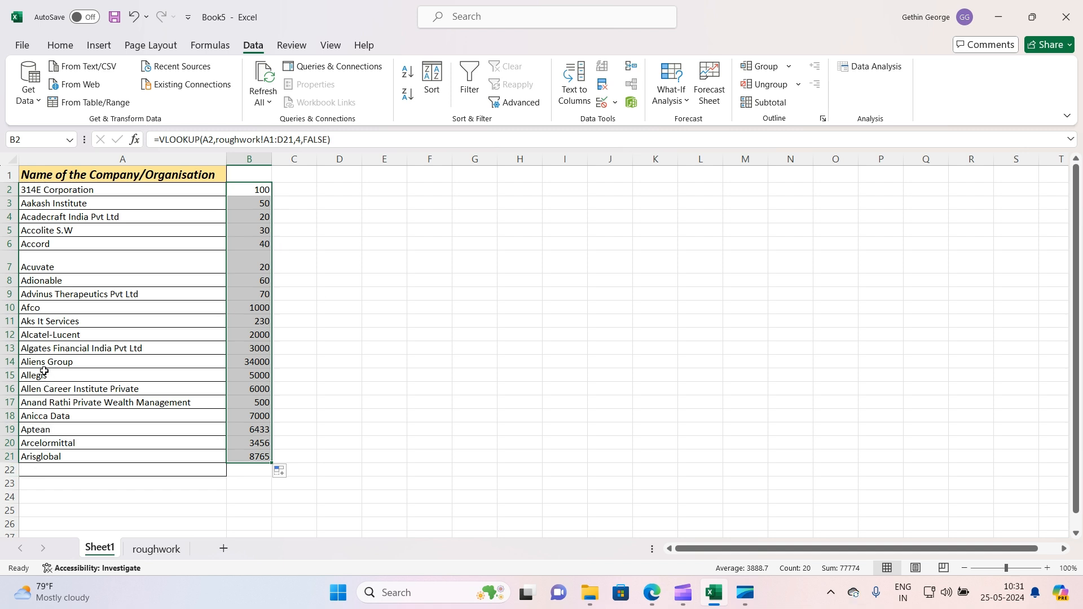
# Compare the Aliens Group row on Sheet1 with the same row on the roughwork sheet
pyautogui.click(10, 361)
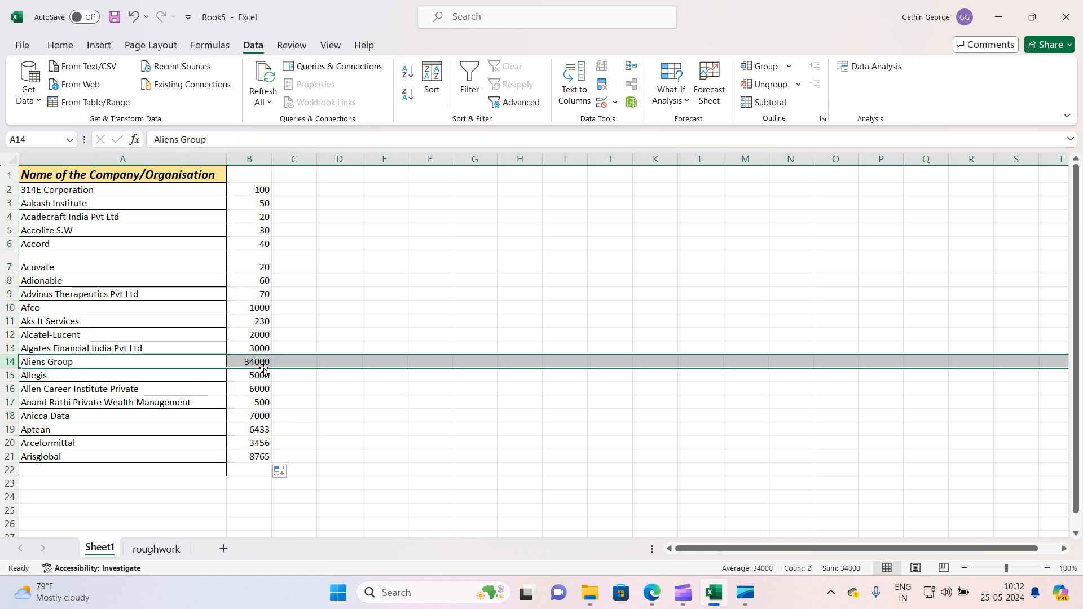
pyautogui.click(157, 549)
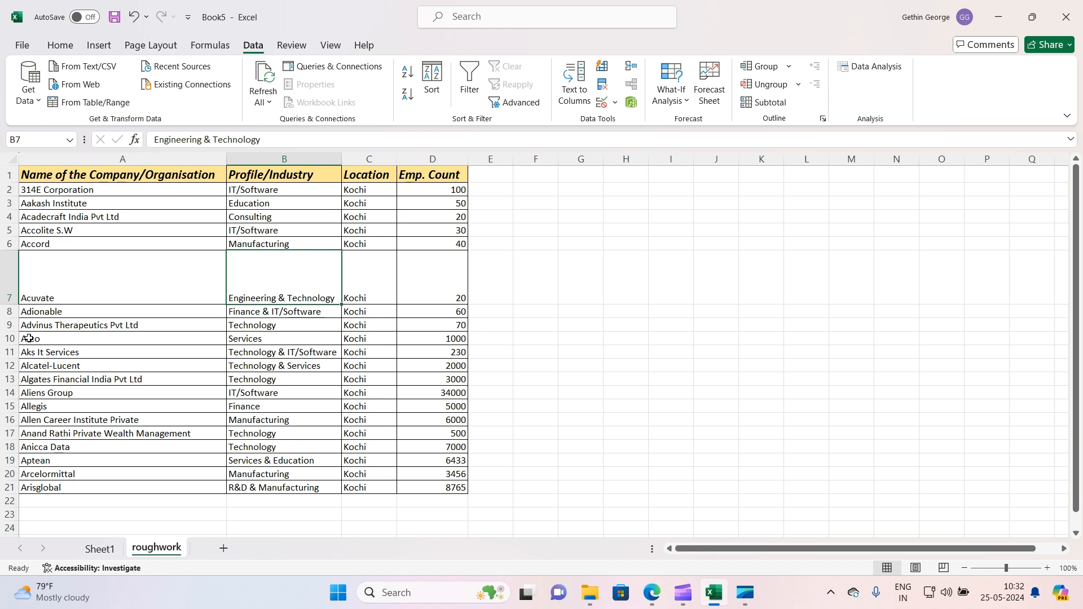
pyautogui.click(10, 392)
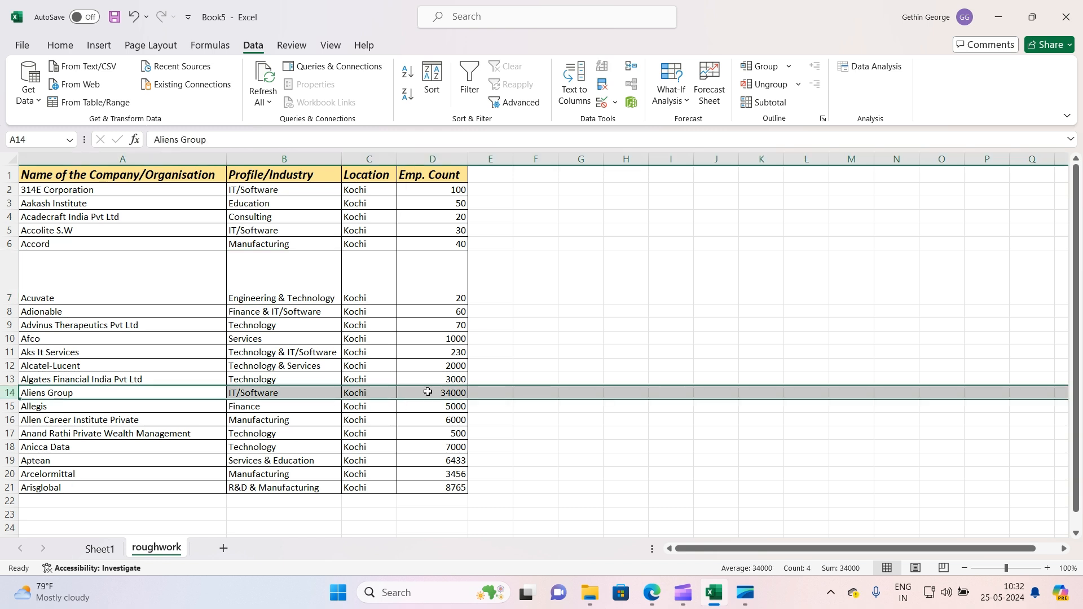
pyautogui.click(100, 549)
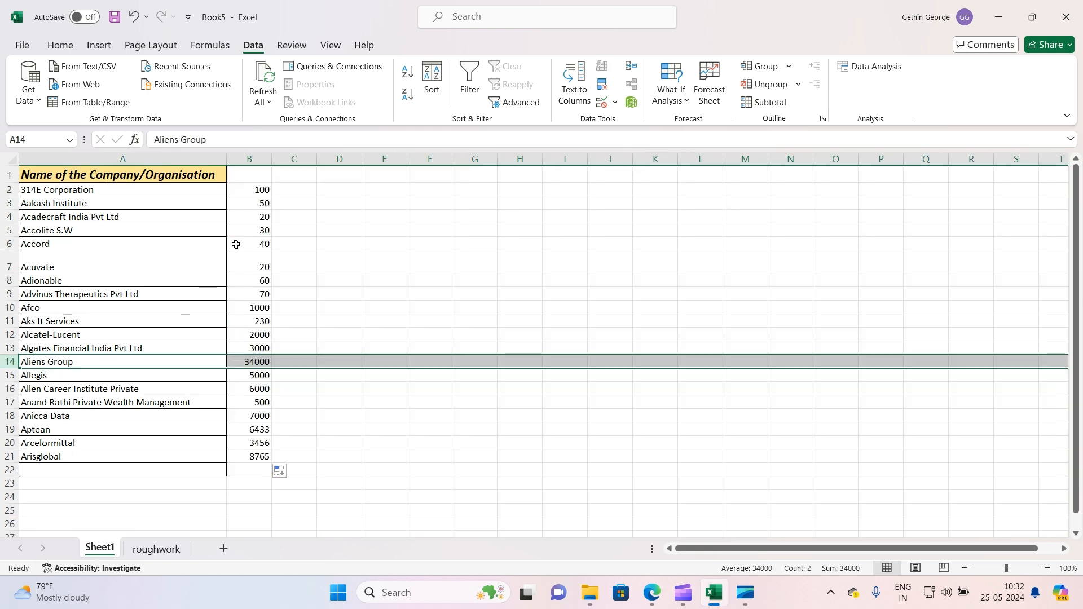
# Copy column B and paste it back over itself as values
pyautogui.click(253, 190)
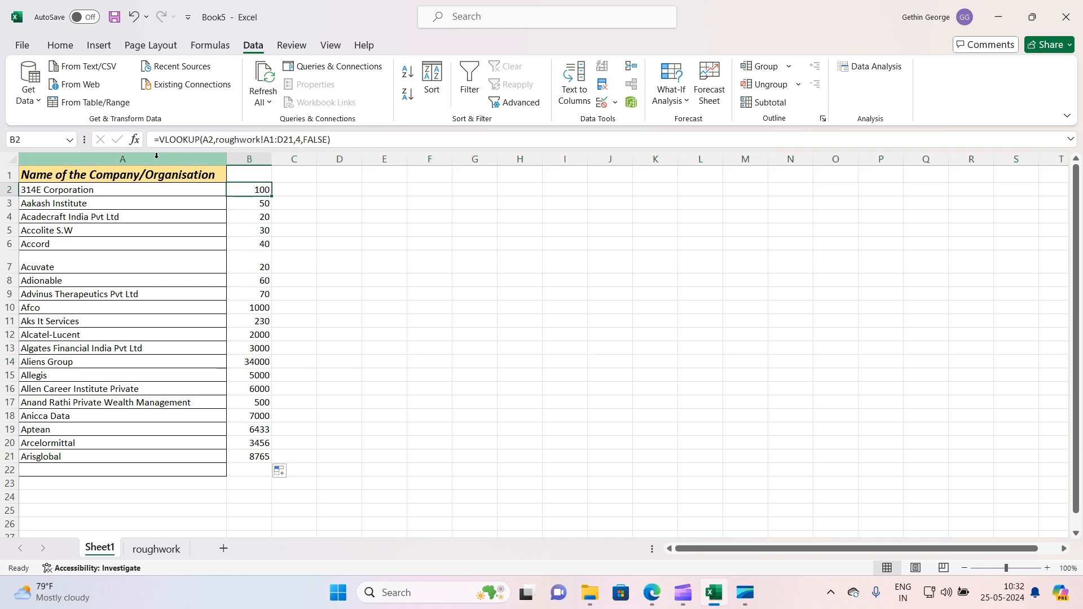
pyautogui.click(246, 160)
pyautogui.hotkey('ctrl', 'c')
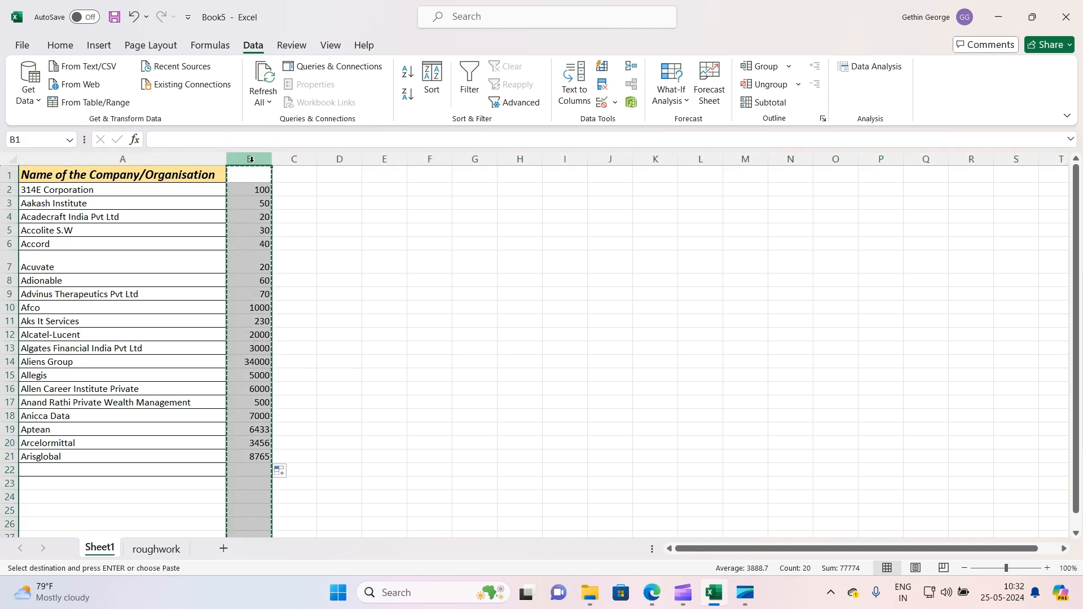
pyautogui.rightClick(251, 159)
pyautogui.click(309, 258)
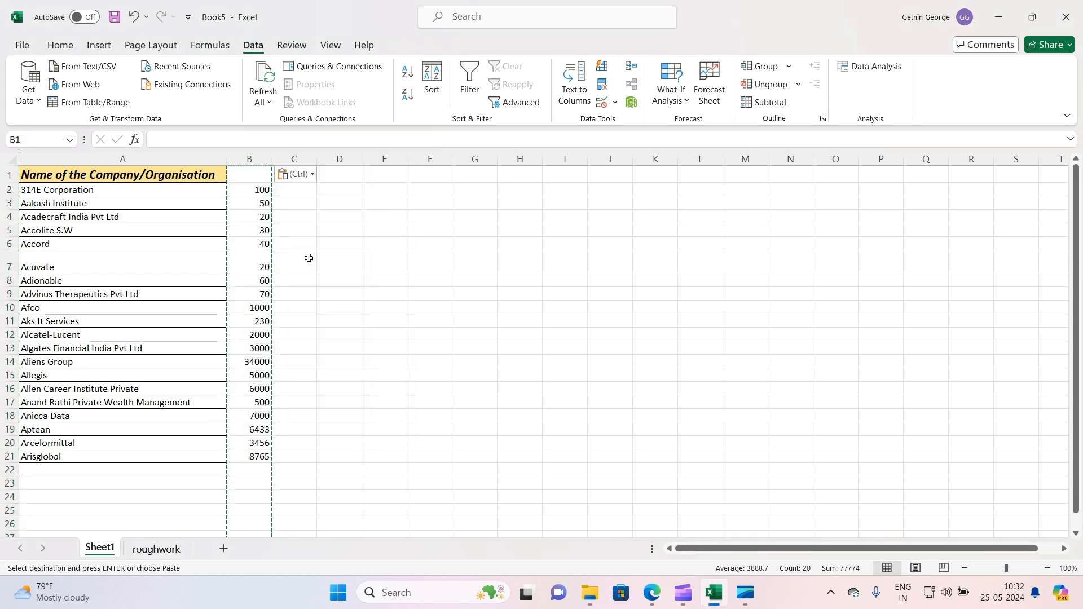
pyautogui.click(256, 265)
pyautogui.click(343, 243)
# Review the pasted employee counts in column B against the roughwork sheet
pyautogui.click(156, 549)
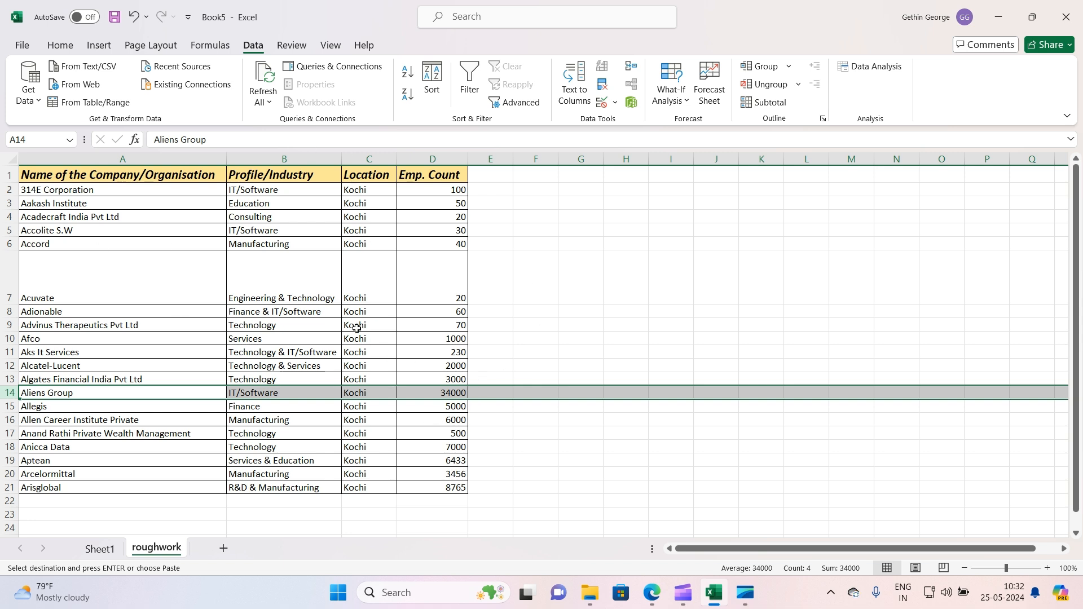
pyautogui.click(99, 548)
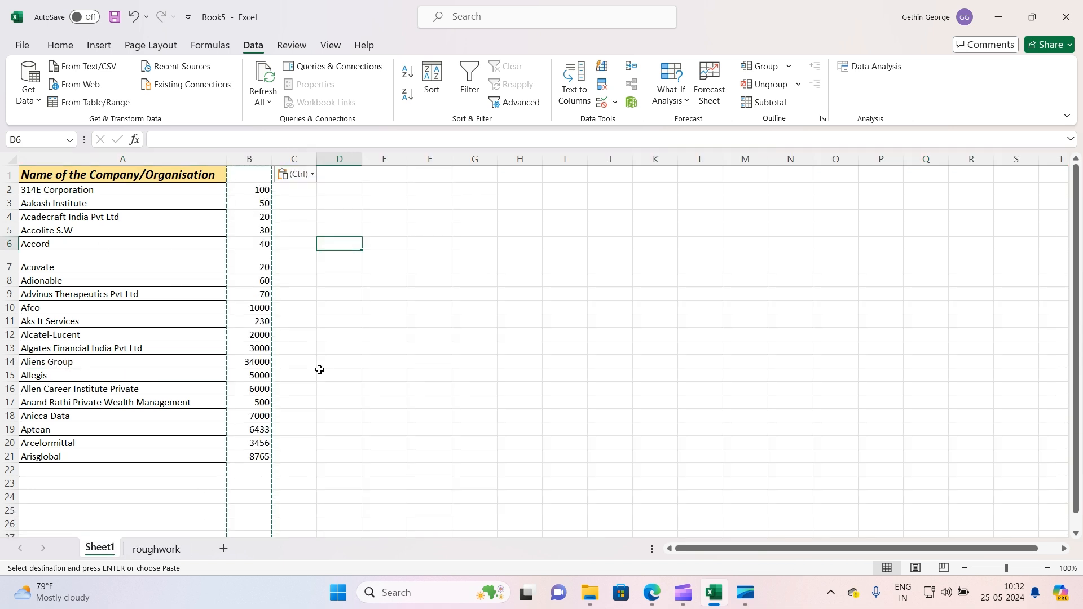
pyautogui.click(338, 334)
pyautogui.click(265, 205)
pyautogui.moveTo(263, 190); pyautogui.dragTo(258, 457)
pyautogui.click(372, 309)
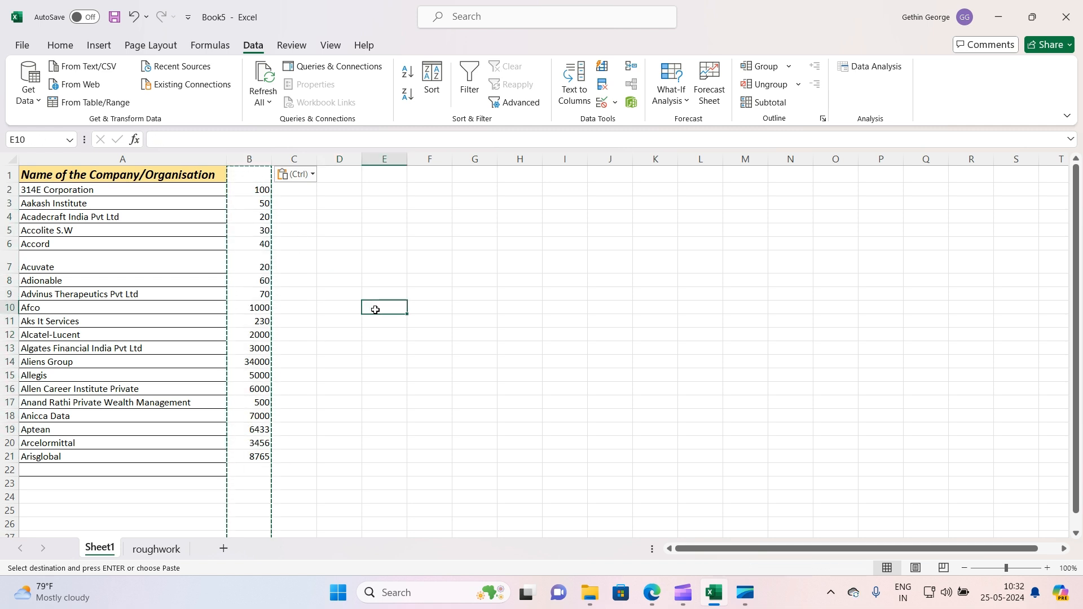
pyautogui.click(8, 176)
pyautogui.rightClick(8, 176)
pyautogui.click(404, 308)
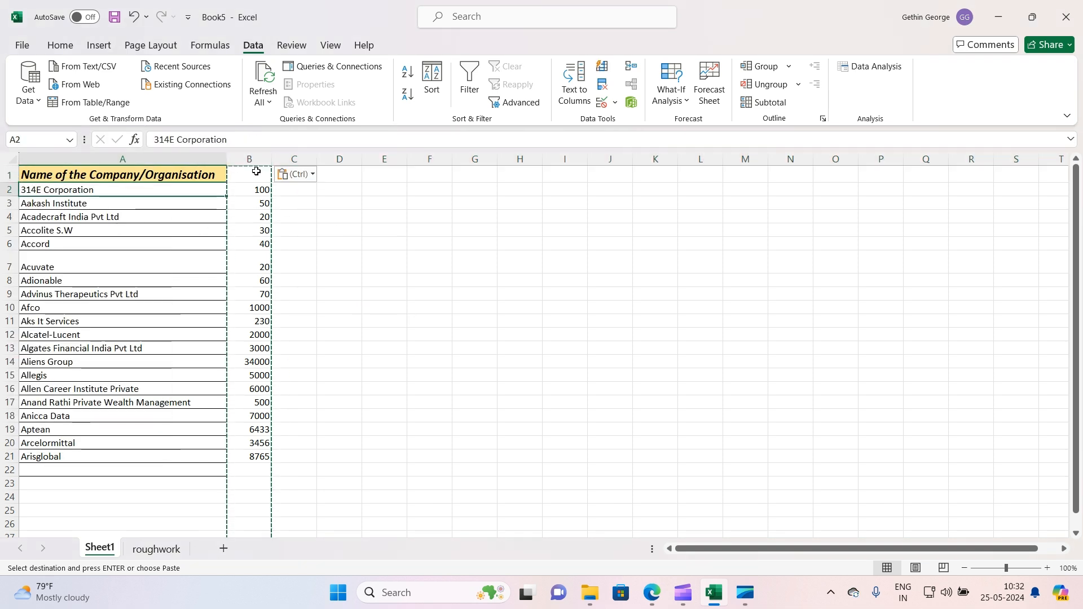
# Enter the header Emp.Count in B1
pyautogui.click(255, 173)
pyautogui.write('Emp.Co')
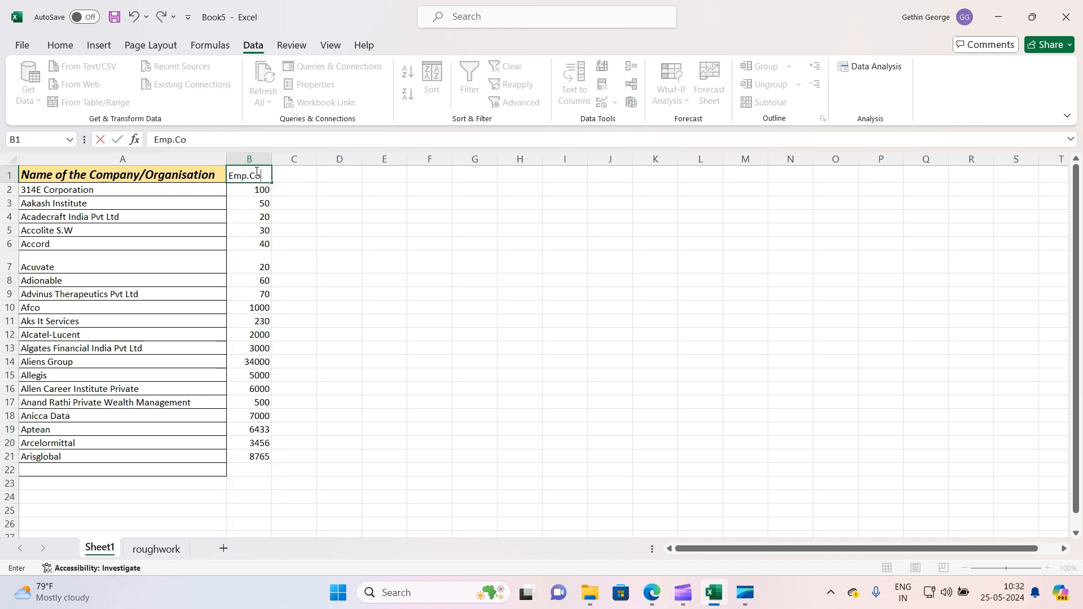
pyautogui.write('unt')
pyautogui.click(278, 201)
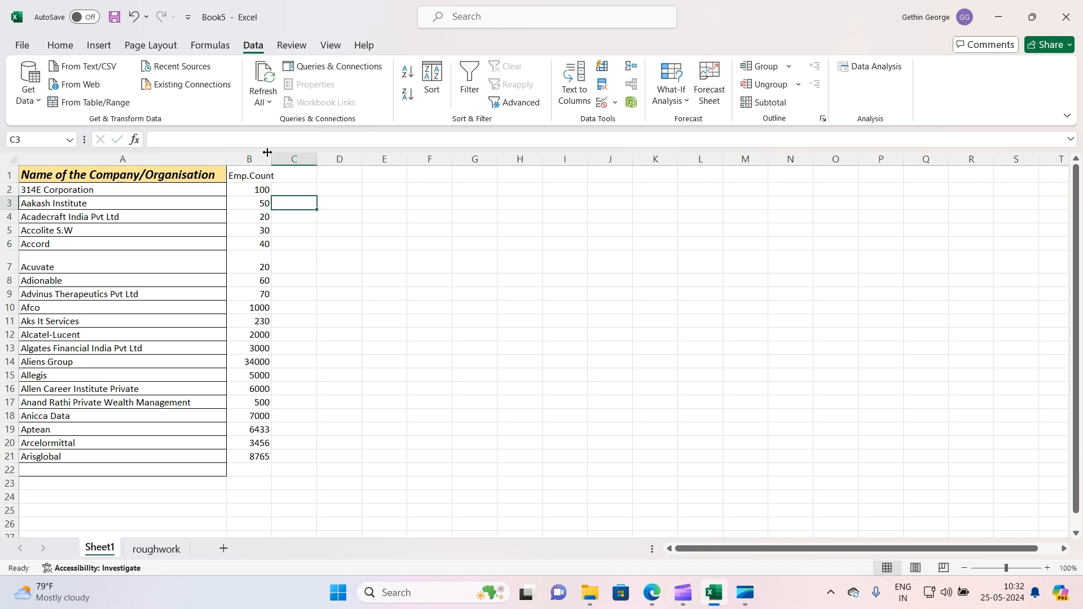
# Autofit the width of column B to its contents
pyautogui.doubleClick(272, 160)
pyautogui.click(264, 240)
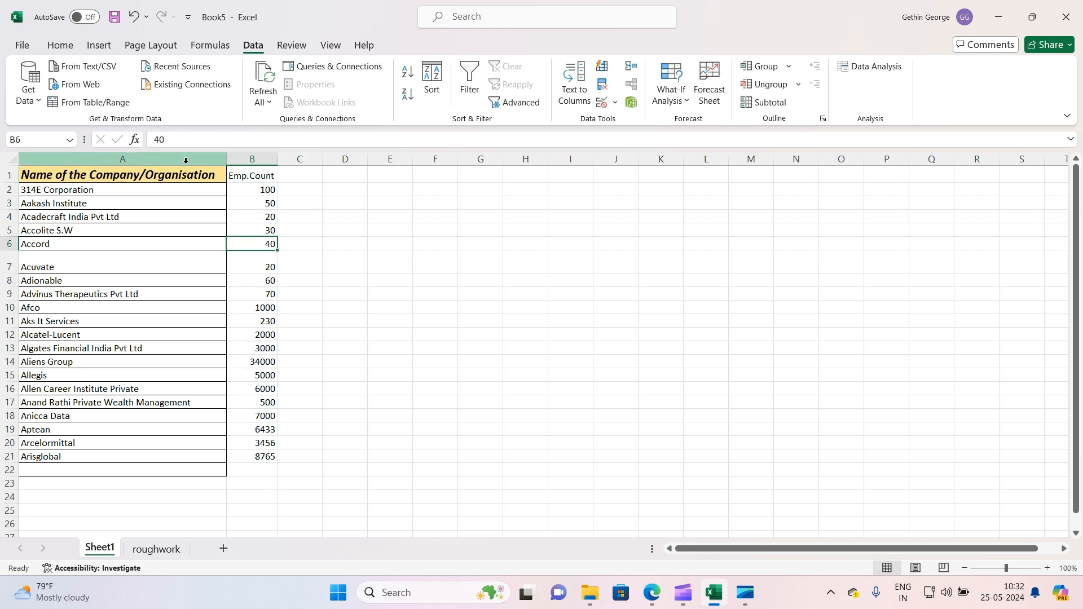
pyautogui.click(189, 160)
pyautogui.click(213, 191)
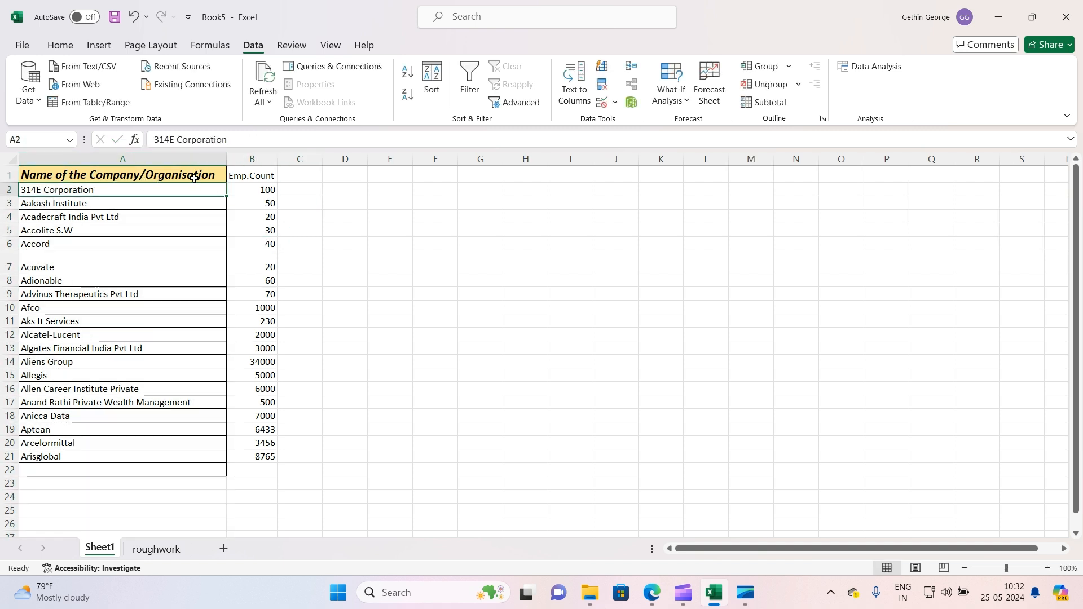
pyautogui.click(252, 176)
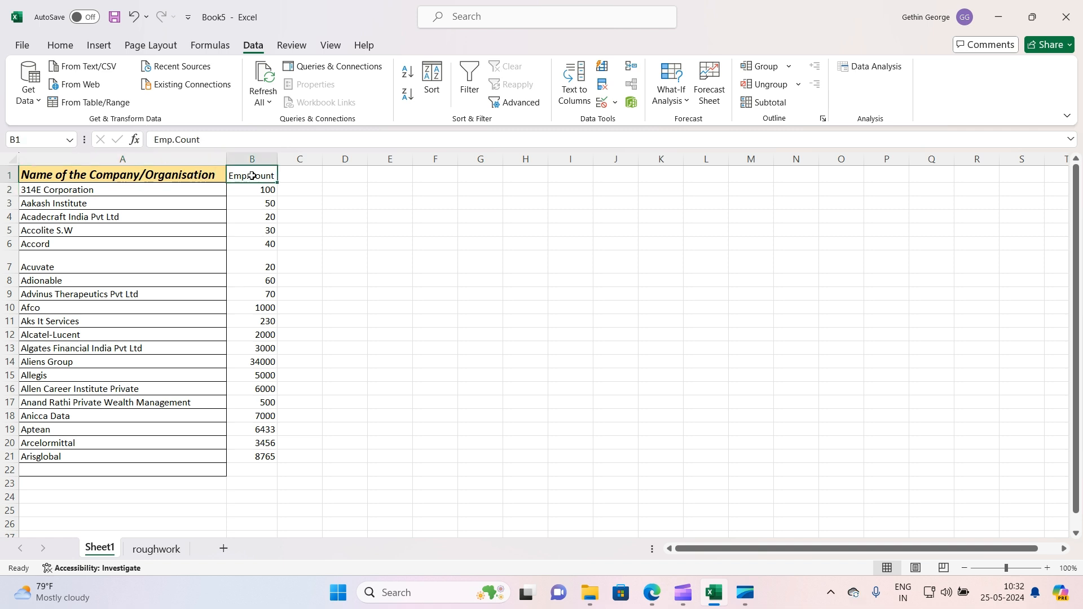
pyautogui.click(161, 173)
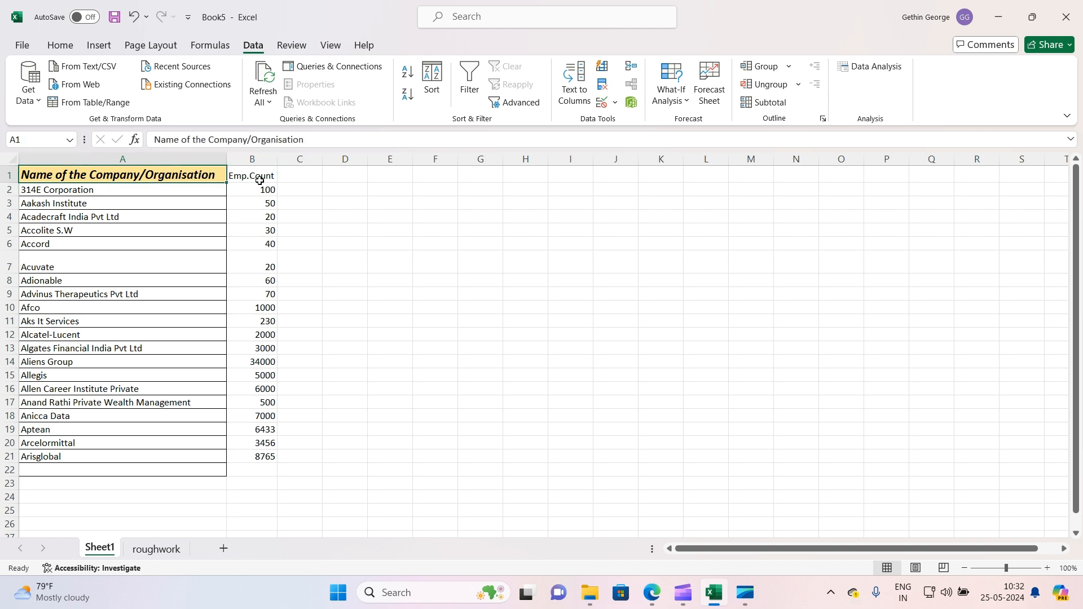
# Copy A1's header formatting onto B1 with Format Painter and autofit column B
pyautogui.click(72, 48)
pyautogui.click(90, 101)
pyautogui.click(257, 176)
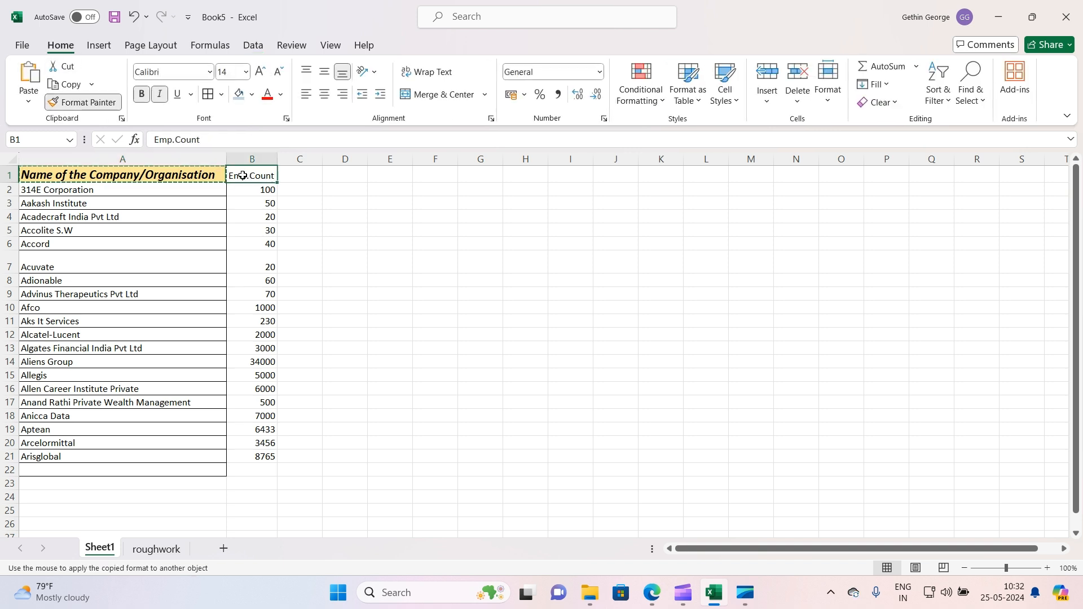
pyautogui.doubleClick(276, 158)
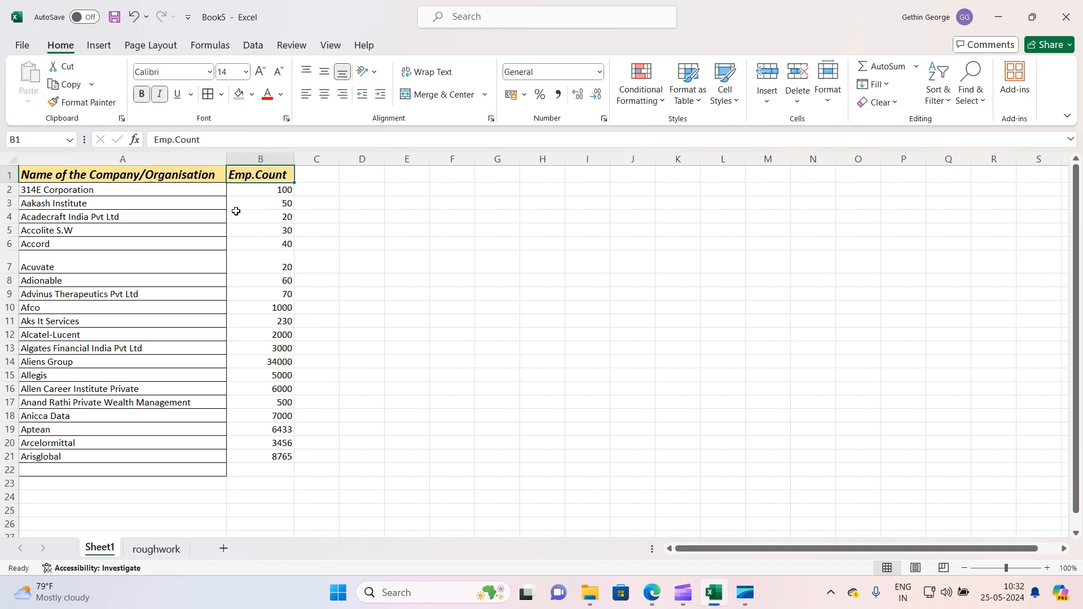
# Insert a recommended Clustered Bar chart from the company names and employee counts in A1:B21
pyautogui.moveTo(124, 175); pyautogui.dragTo(266, 462)
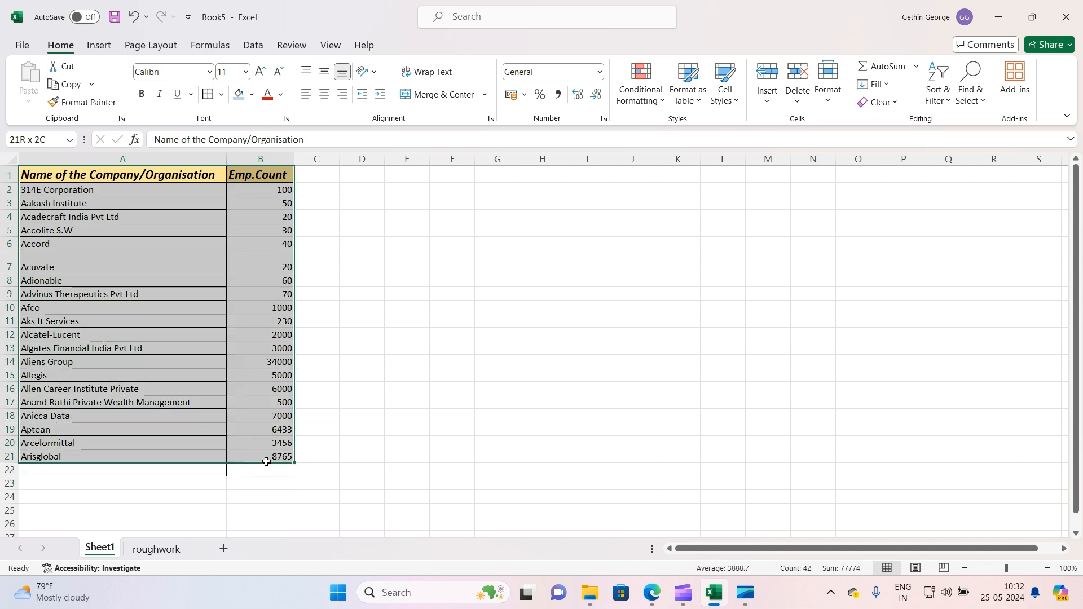
pyautogui.click(478, 371)
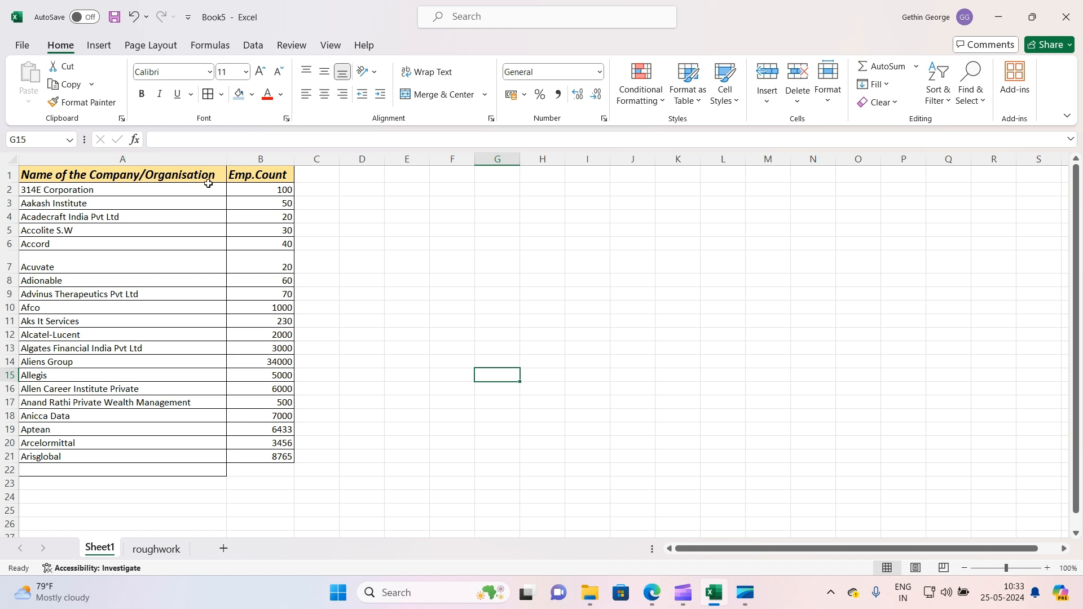
pyautogui.moveTo(195, 176); pyautogui.dragTo(262, 454)
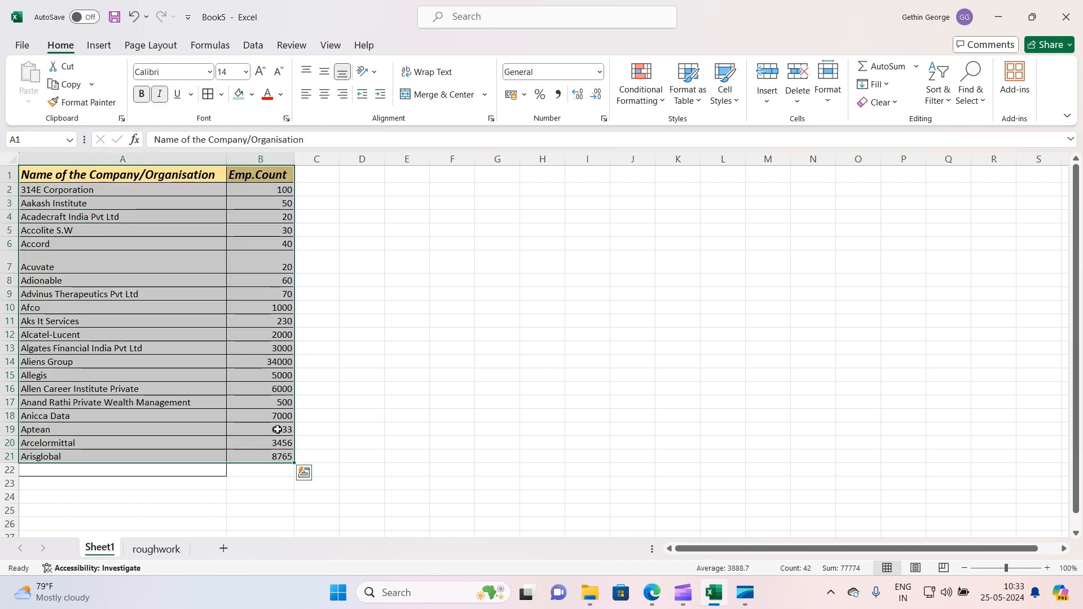
pyautogui.click(99, 45)
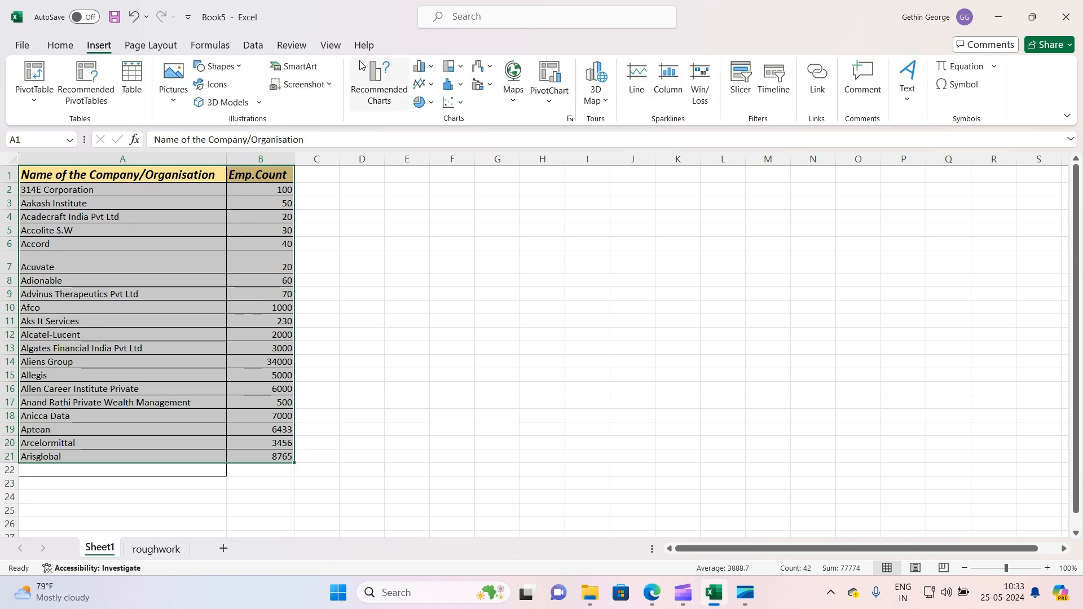
pyautogui.click(391, 100)
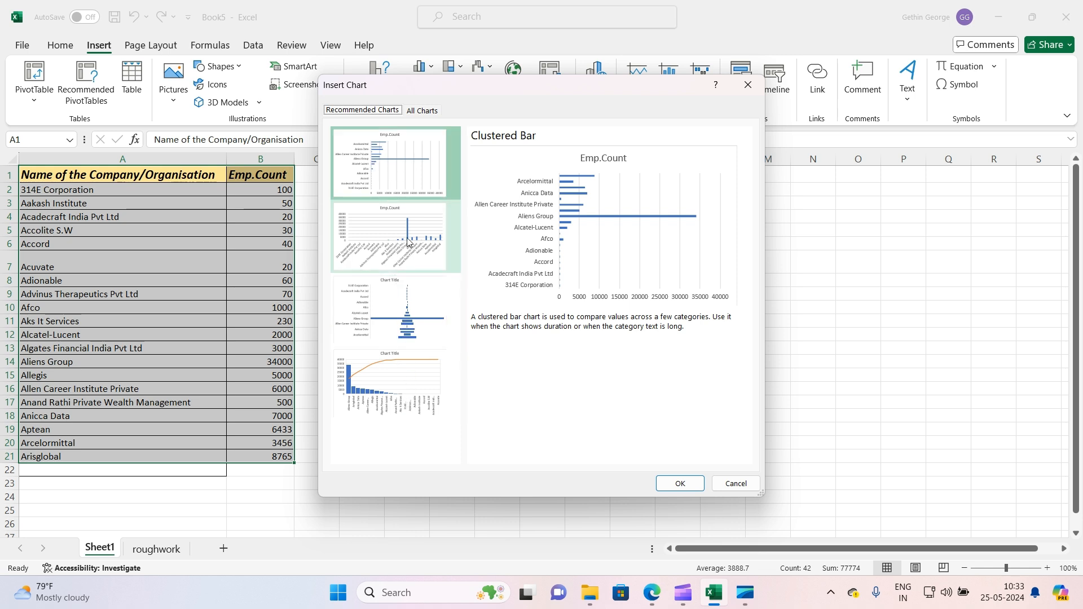
pyautogui.click(400, 177)
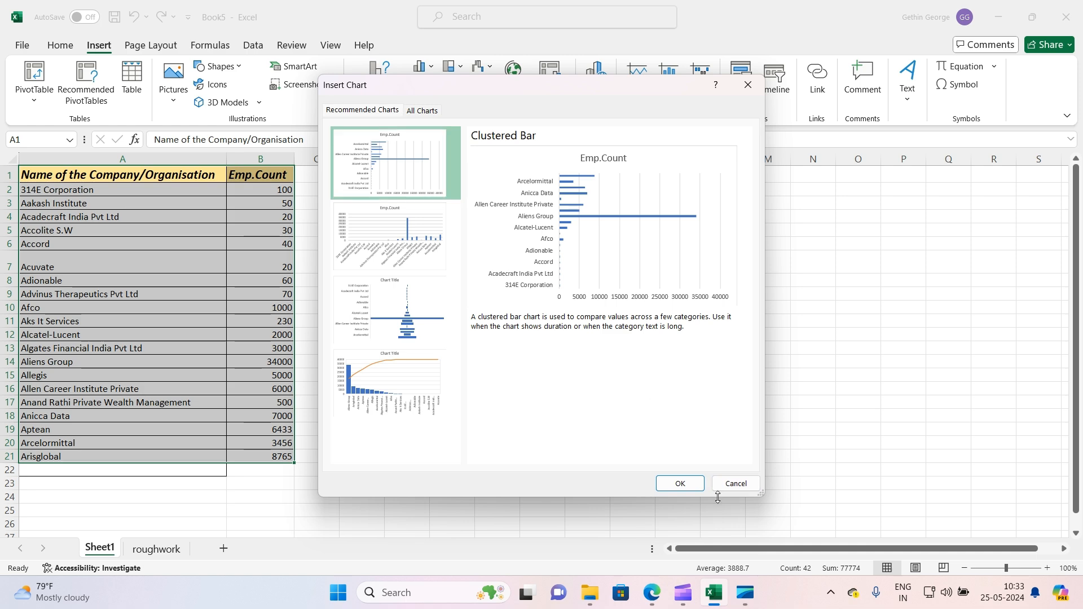
pyautogui.click(681, 483)
# Move the bar chart up beside the table and widen it slightly
pyautogui.click(597, 287)
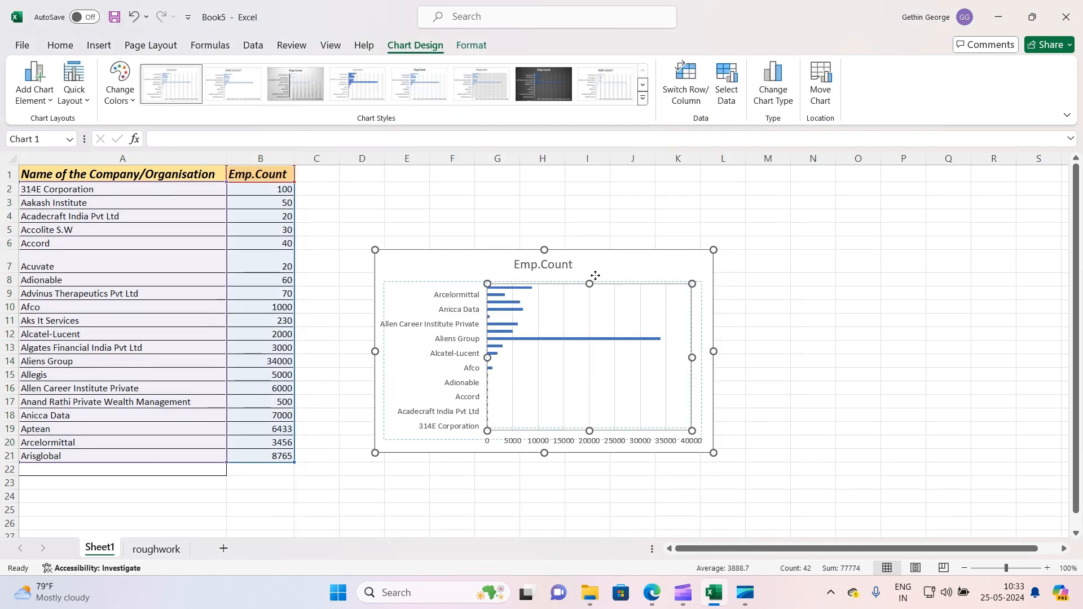
pyautogui.click(805, 312)
pyautogui.moveTo(566, 263); pyautogui.dragTo(597, 202)
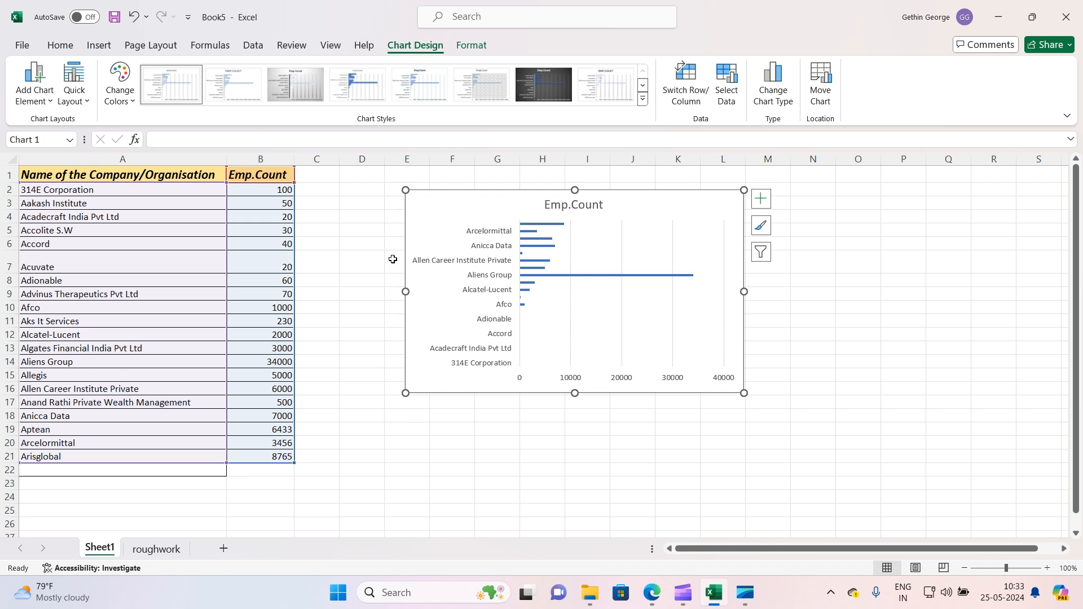
pyautogui.moveTo(401, 292); pyautogui.dragTo(385, 291)
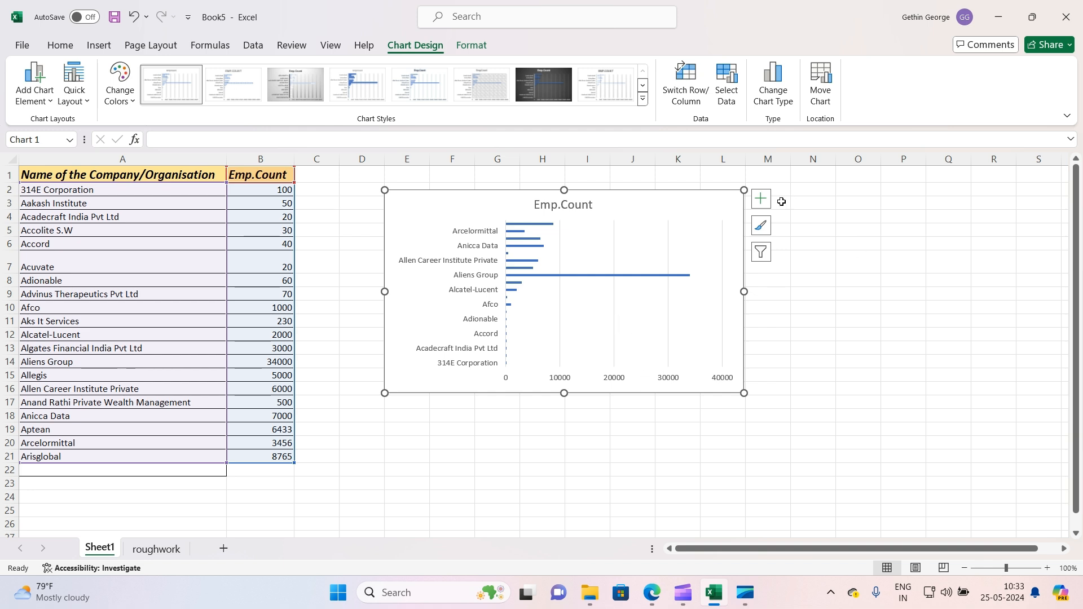
# Add data labels to the bar chart
pyautogui.click(761, 199)
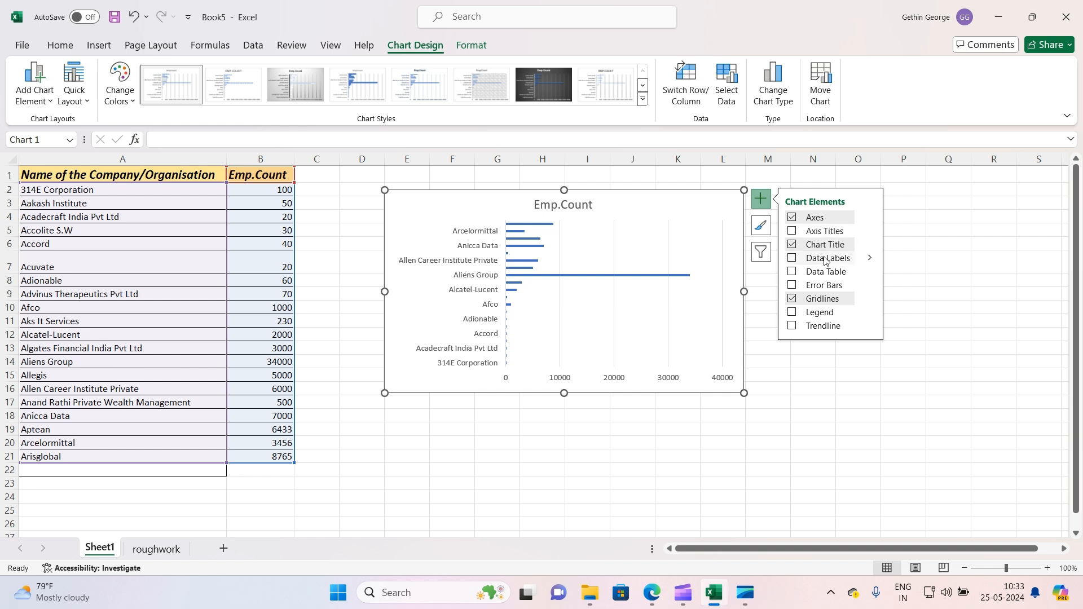
pyautogui.click(792, 260)
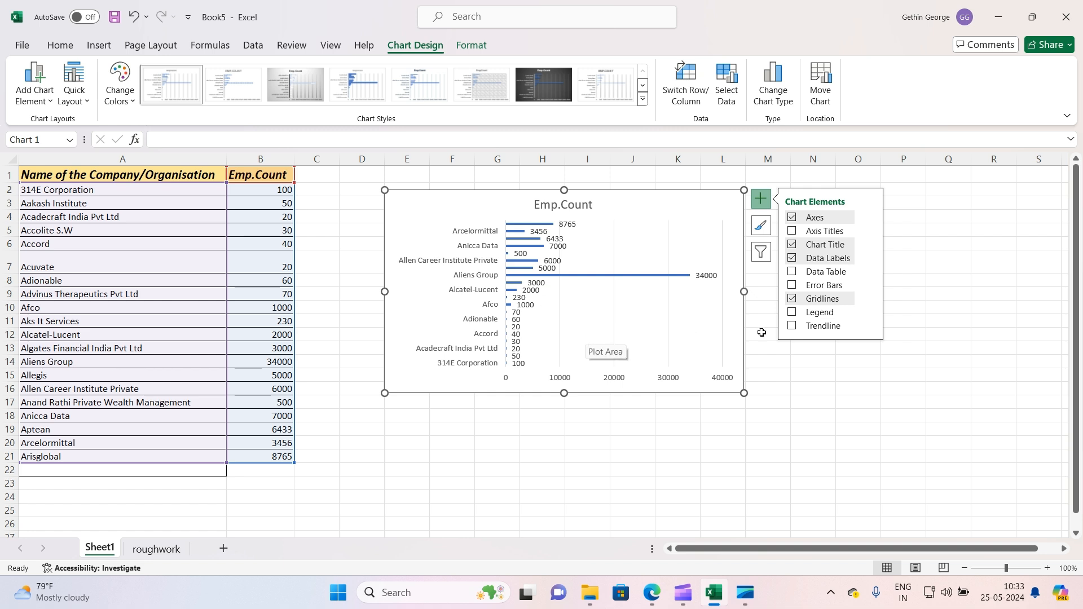
pyautogui.click(818, 387)
# Try several chart styles and apply a dark style to the bar chart
pyautogui.click(616, 228)
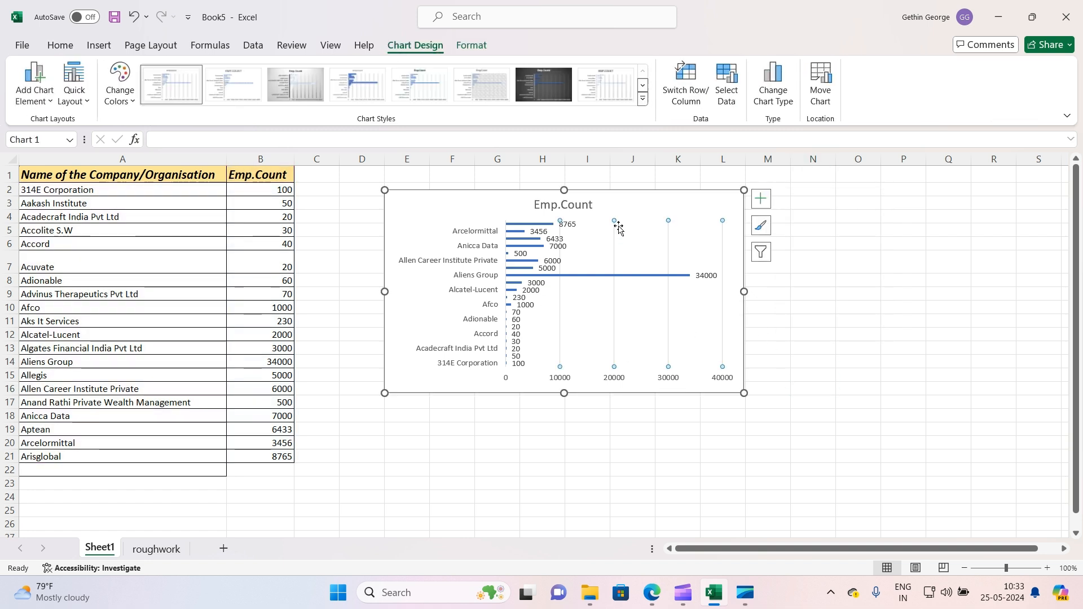
pyautogui.click(247, 88)
pyautogui.click(289, 82)
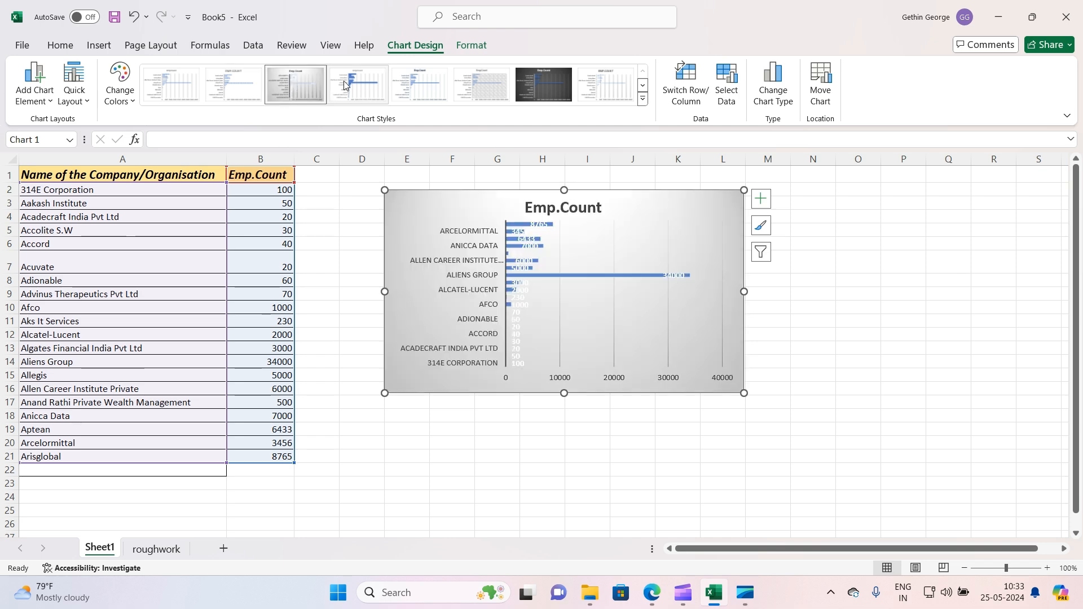
pyautogui.click(345, 80)
pyautogui.click(412, 86)
pyautogui.click(522, 86)
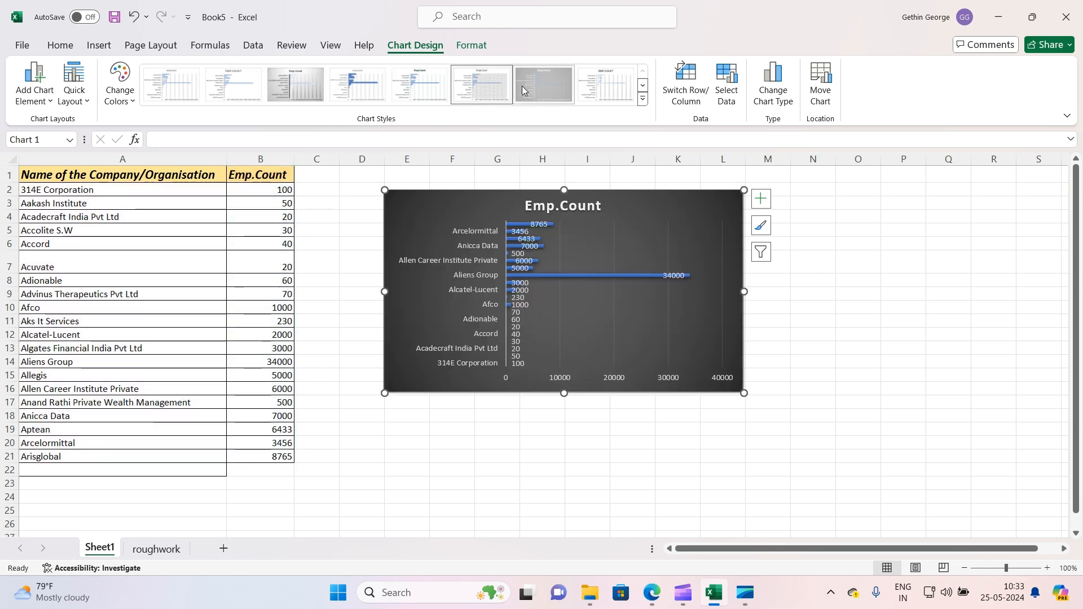
# Delete the bar chart
pyautogui.click(768, 345)
pyautogui.click(618, 248)
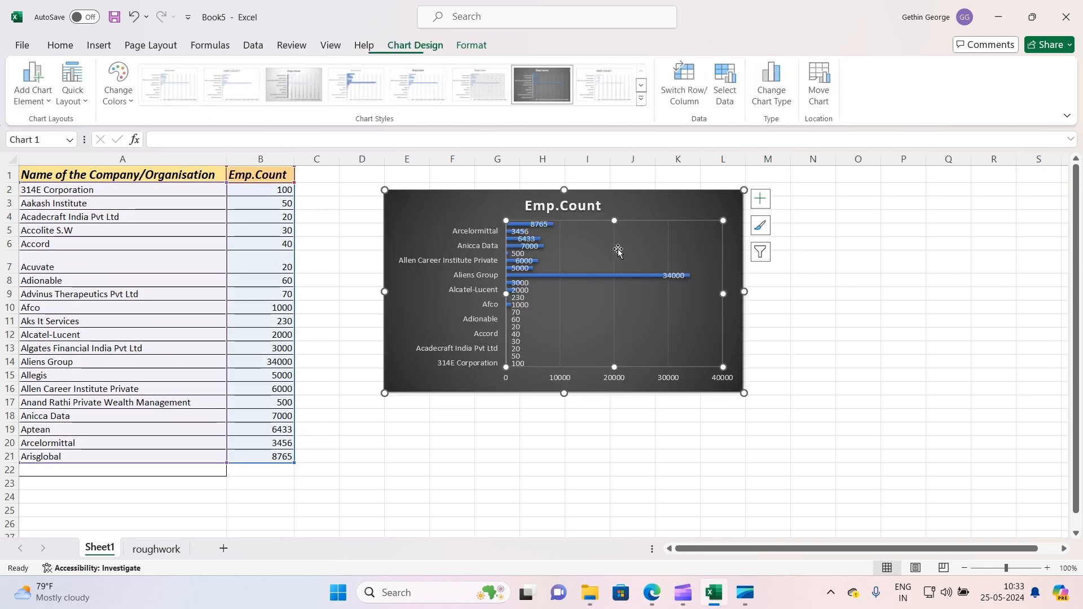
pyautogui.click(252, 45)
pyautogui.click(98, 45)
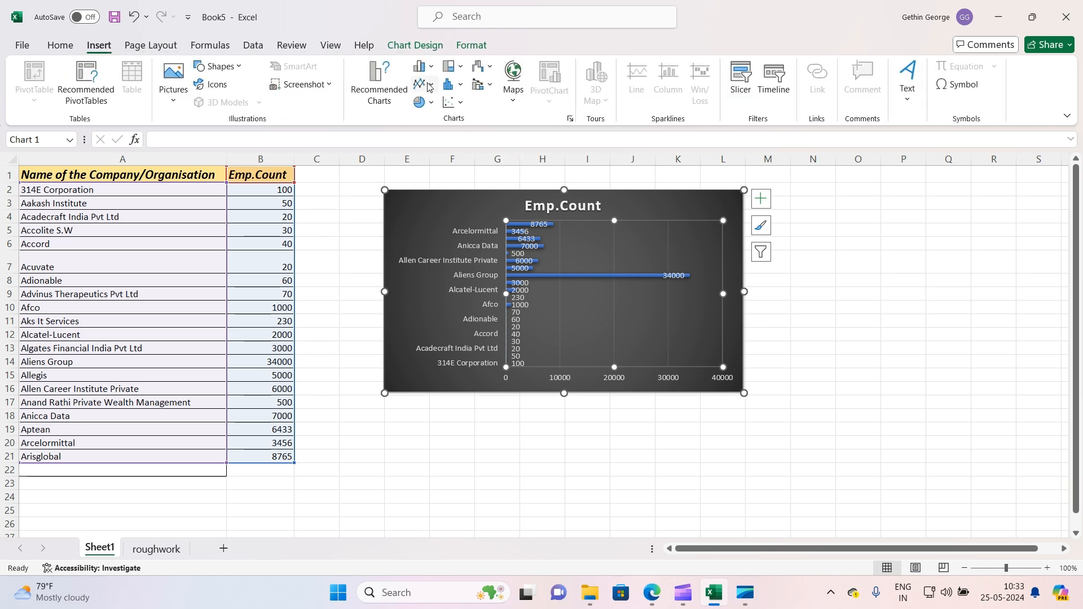
pyautogui.click(453, 102)
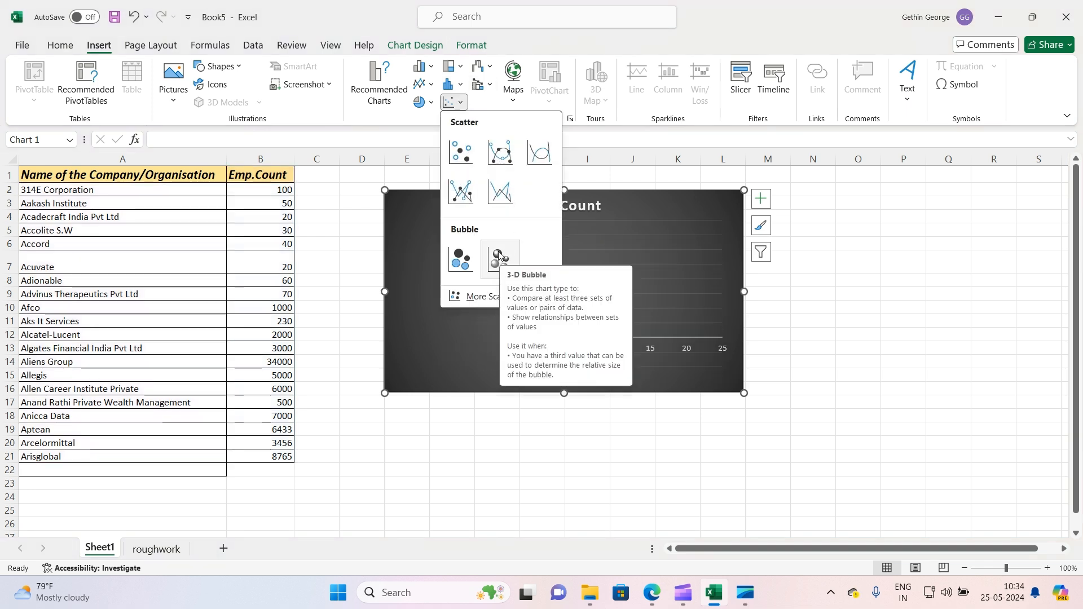
pyautogui.click(893, 339)
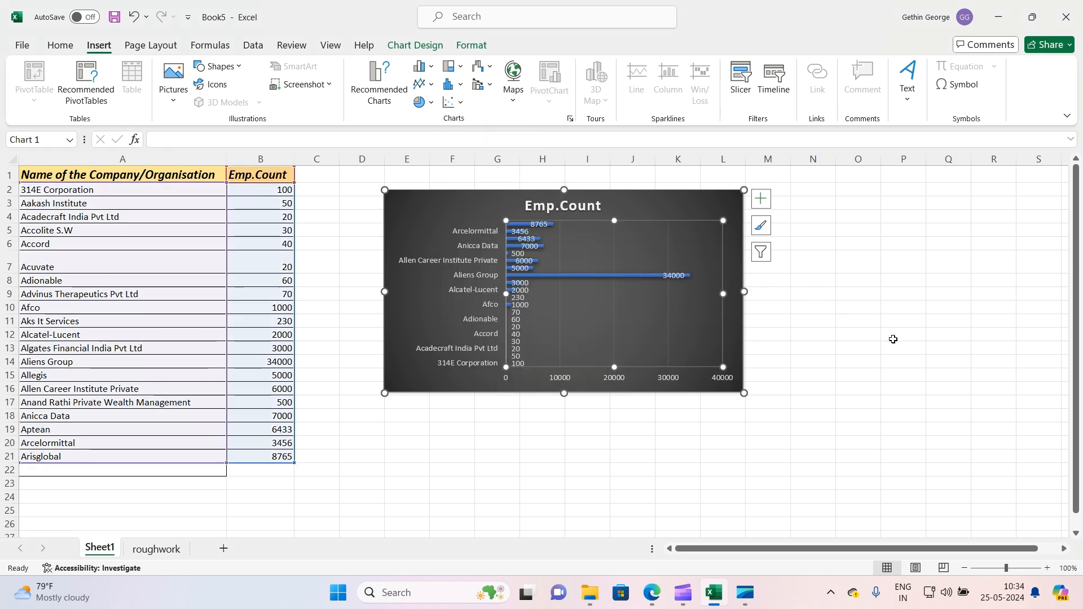
pyautogui.press('Delete')
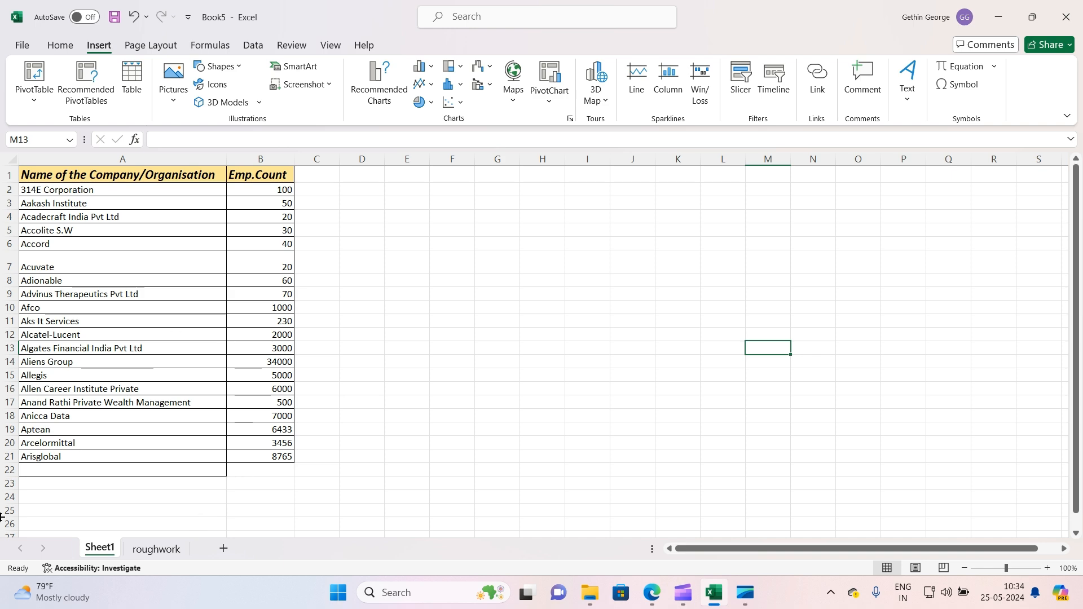
# Copy the company name column of the roughwork sheet into column G
pyautogui.click(138, 549)
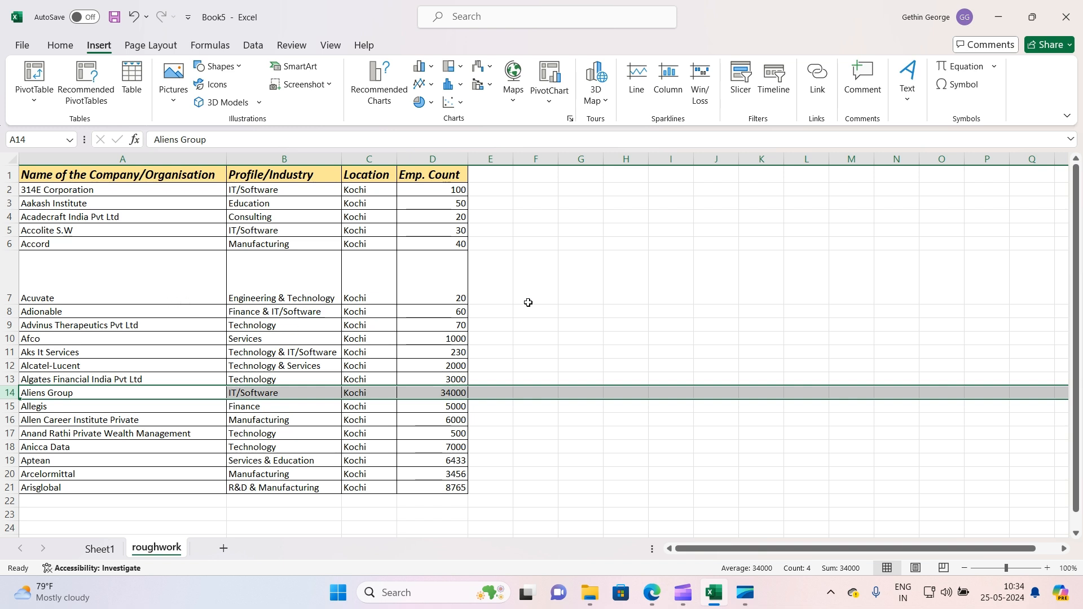
pyautogui.click(171, 161)
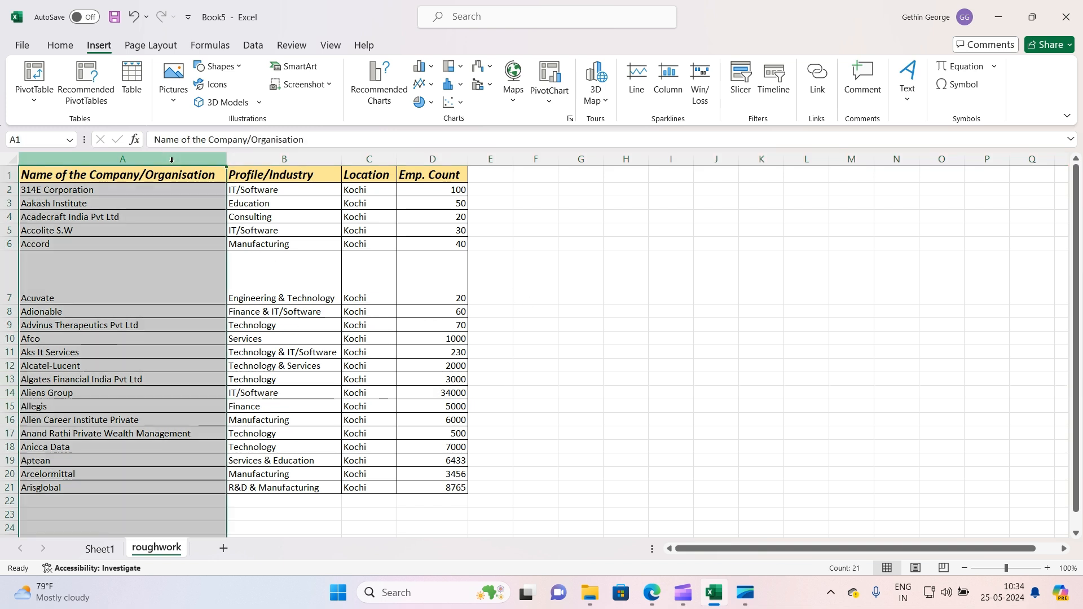
pyautogui.hotkey('ctrl', 'c')
pyautogui.click(569, 179)
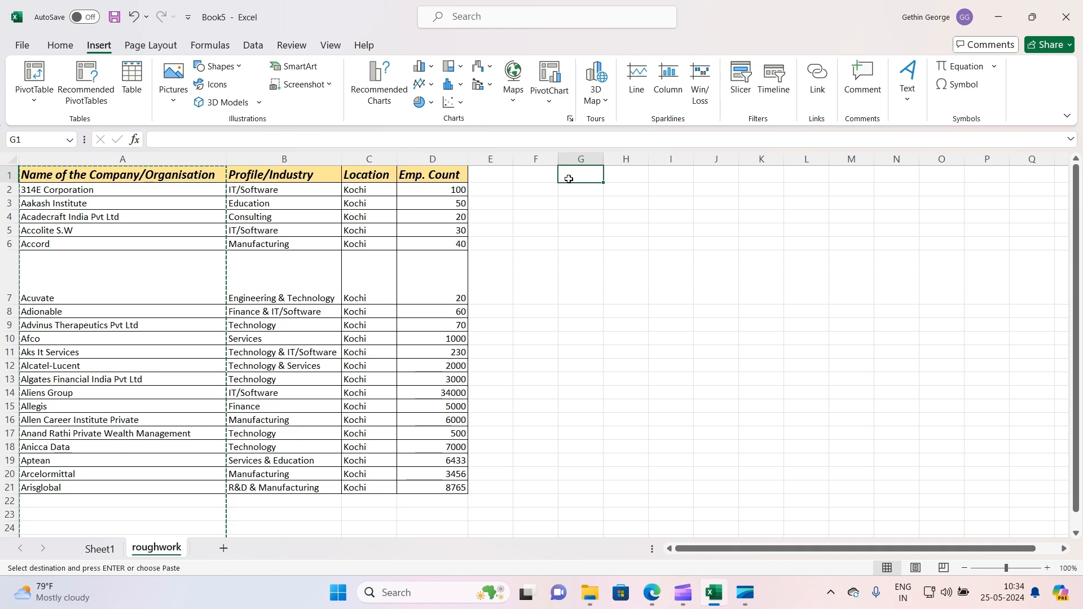
pyautogui.hotkey('ctrl', 'v')
pyautogui.click(595, 271)
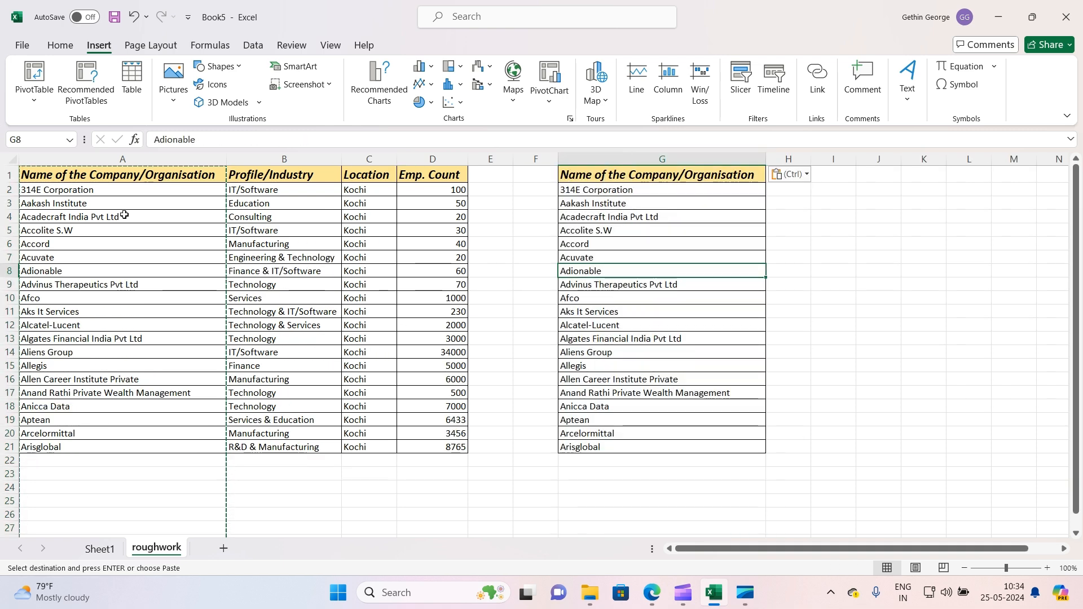
# Clear the last five company names, G17:G21, from the copied list
pyautogui.press('Down')
pyautogui.press('Down')
pyautogui.press('Down')
pyautogui.press('Down')
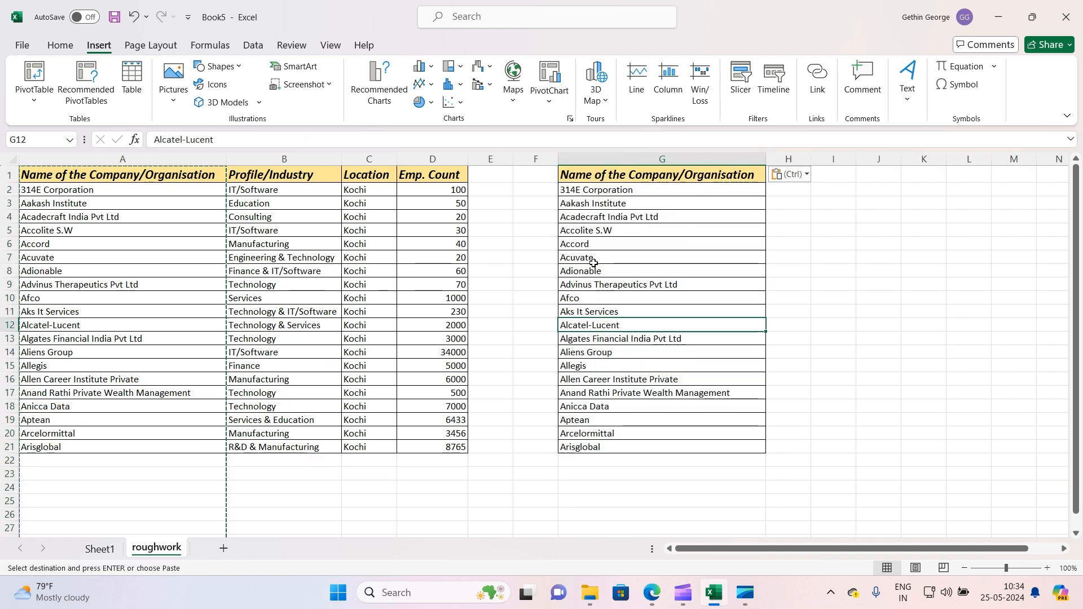
pyautogui.moveTo(592, 392); pyautogui.dragTo(599, 447)
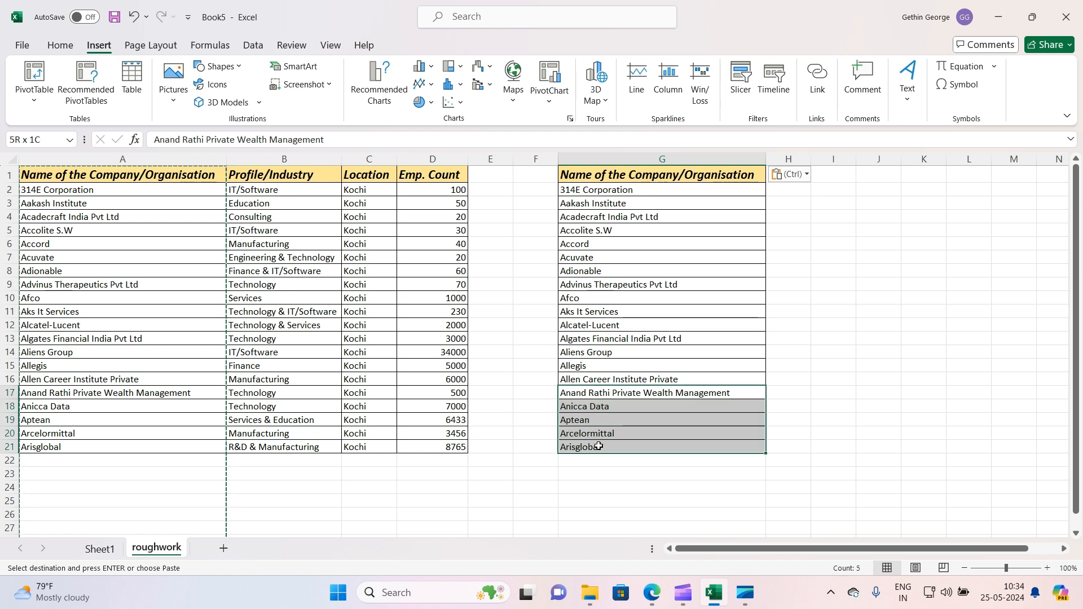
pyautogui.press('Delete')
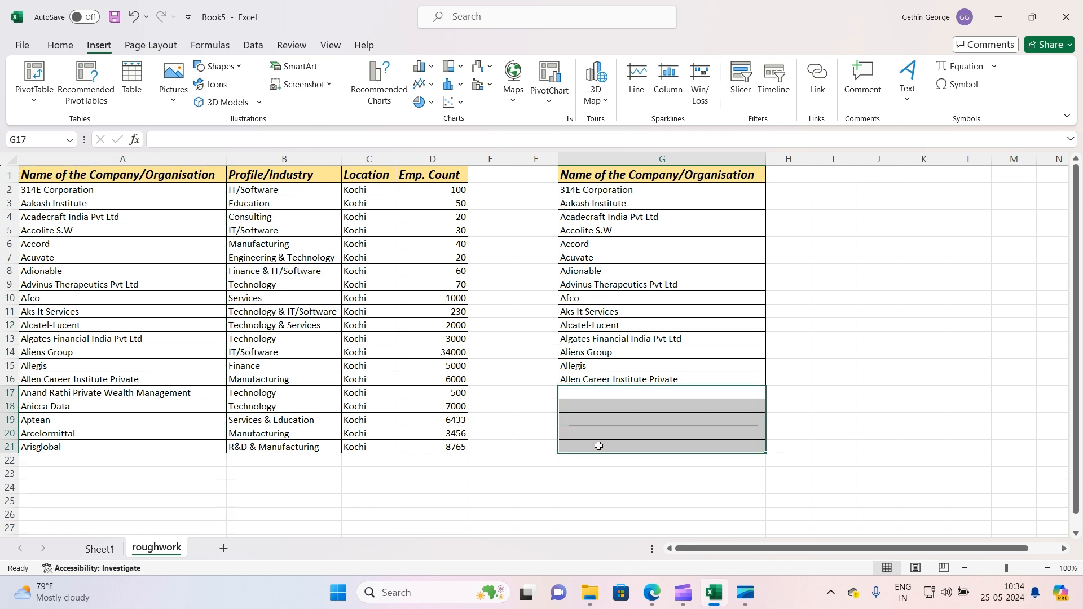
# Compare the full company list in column A with the shortened list in column G
pyautogui.click(796, 190)
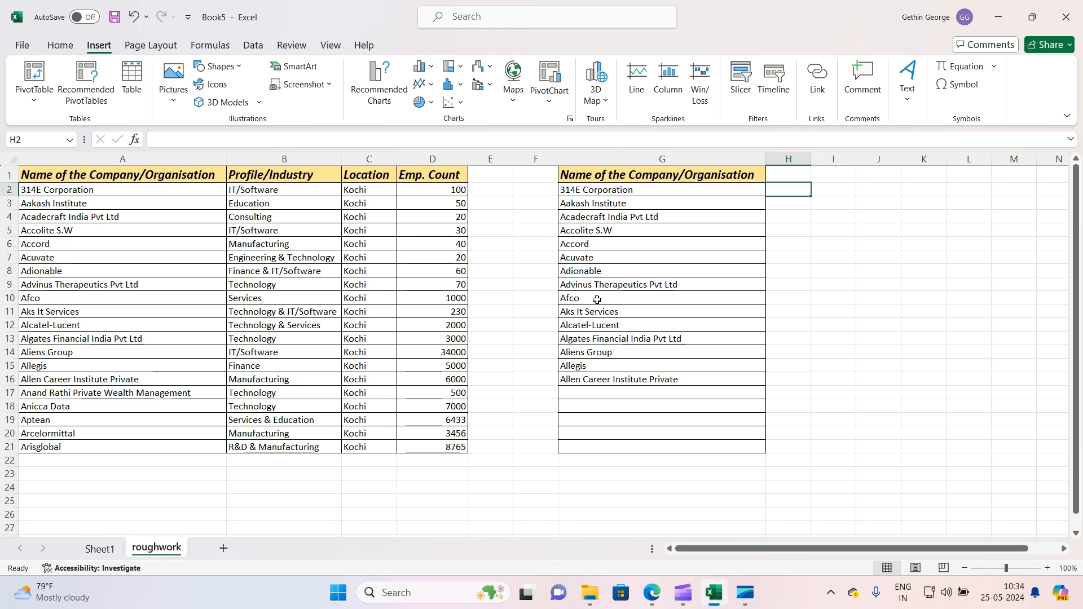
pyautogui.click(164, 158)
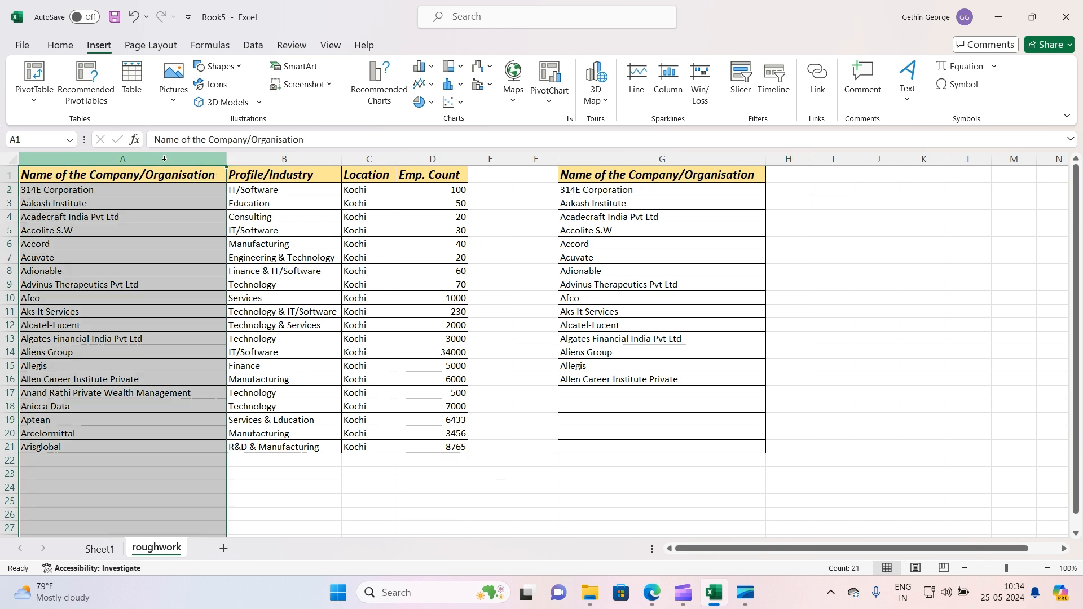
pyautogui.click(253, 45)
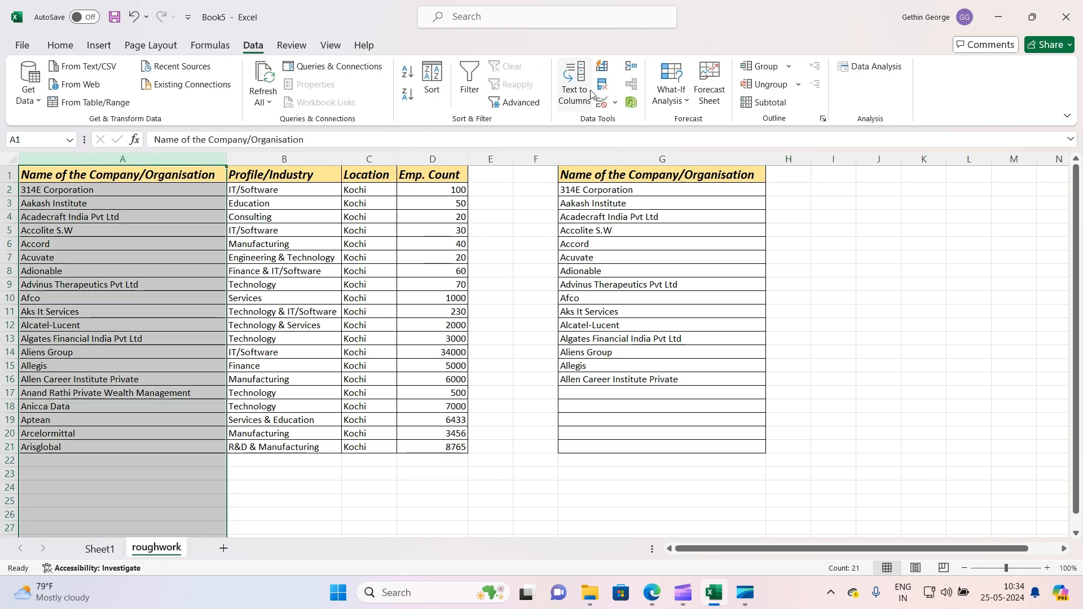
pyautogui.click(916, 338)
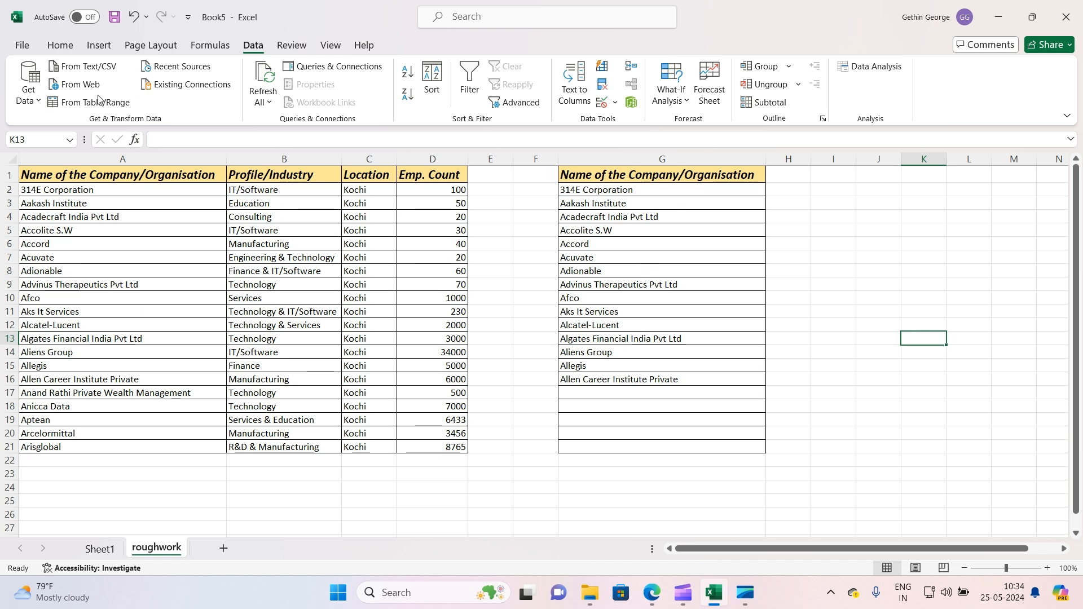
pyautogui.click(150, 159)
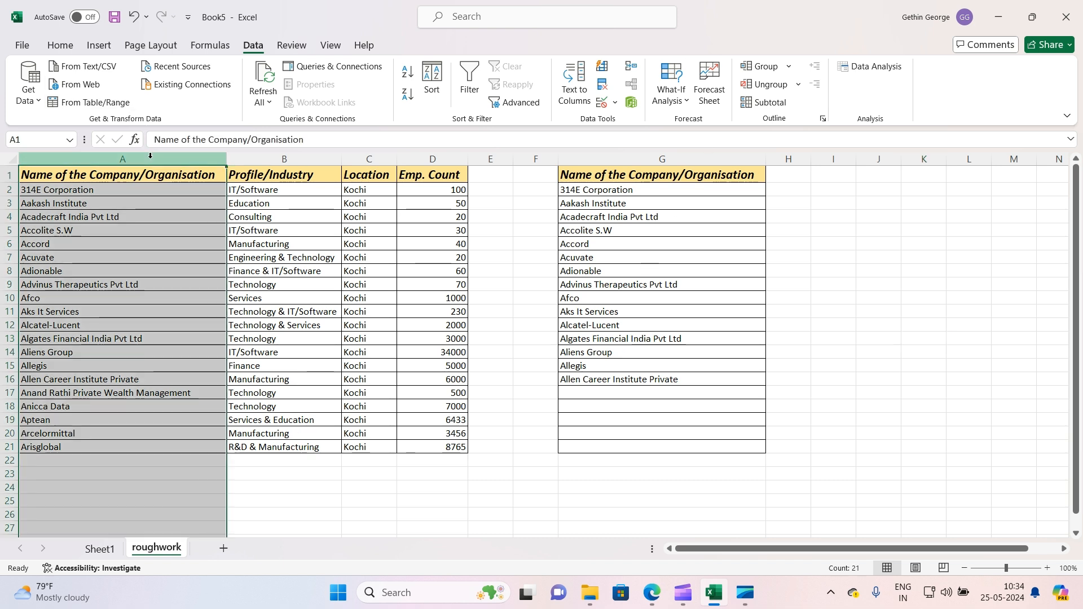
pyautogui.keyDown('ctrl'); pyautogui.click(694, 159); pyautogui.keyUp('ctrl')
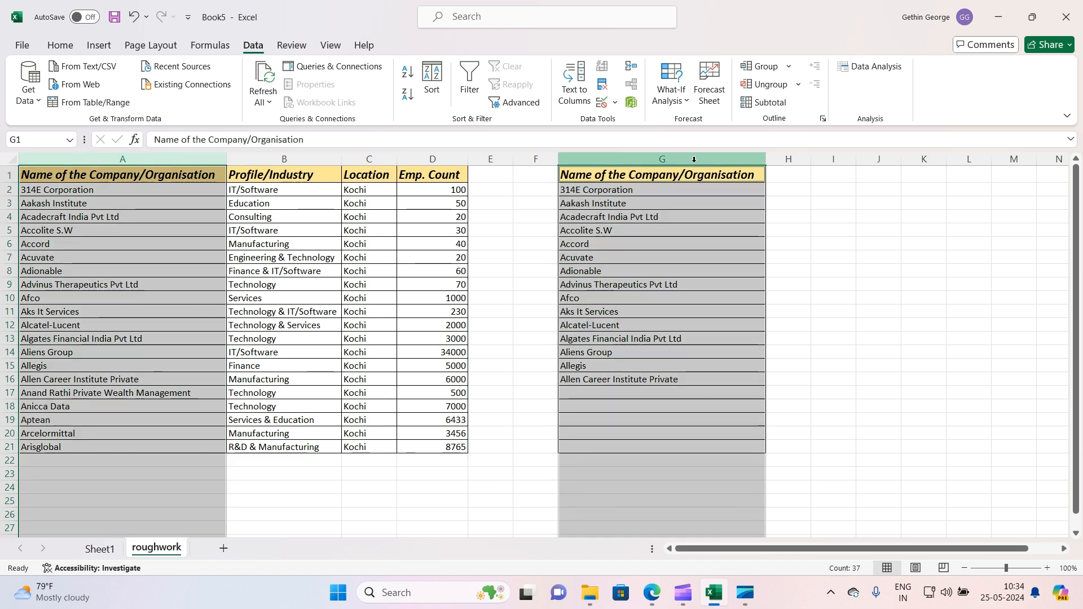
pyautogui.click(284, 305)
pyautogui.click(176, 158)
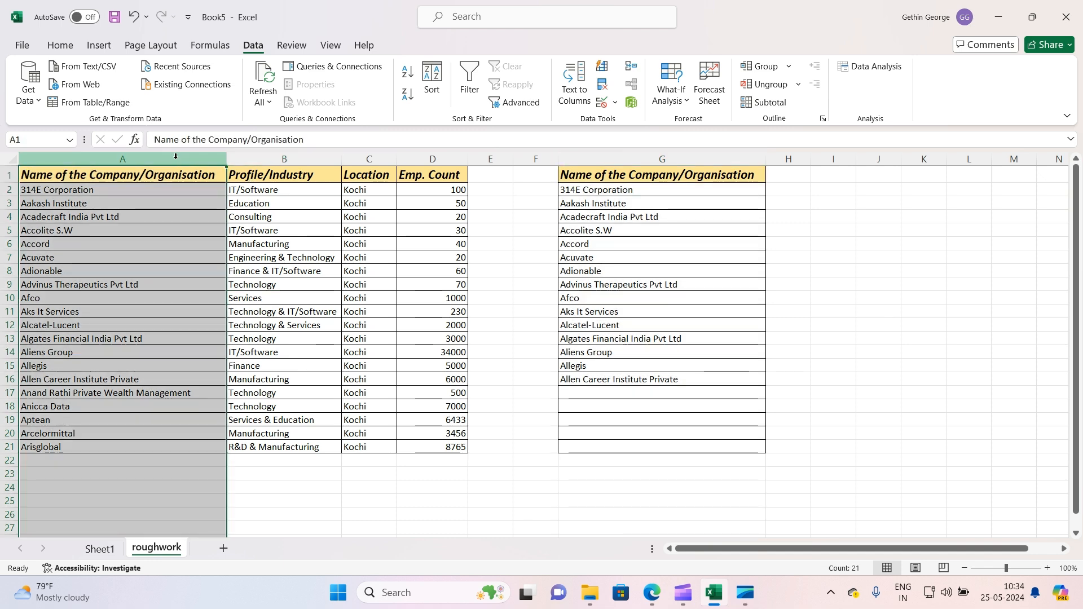
# Highlight duplicate values across the company name columns A and G with Light Red Fill with Dark Red Text
pyautogui.keyDown('ctrl'); pyautogui.click(653, 158); pyautogui.keyUp('ctrl')
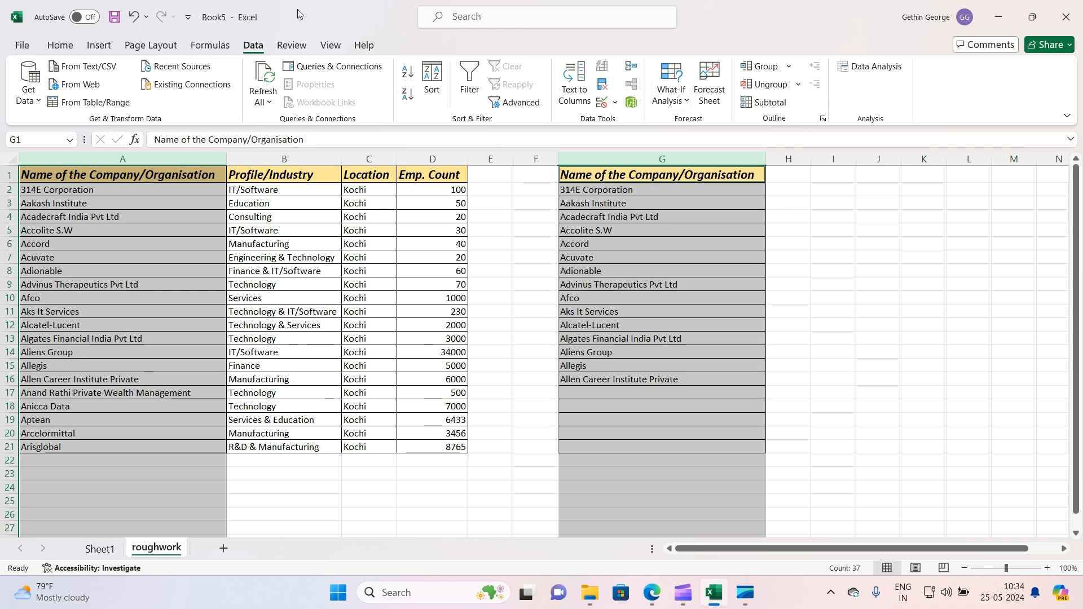
pyautogui.click(60, 45)
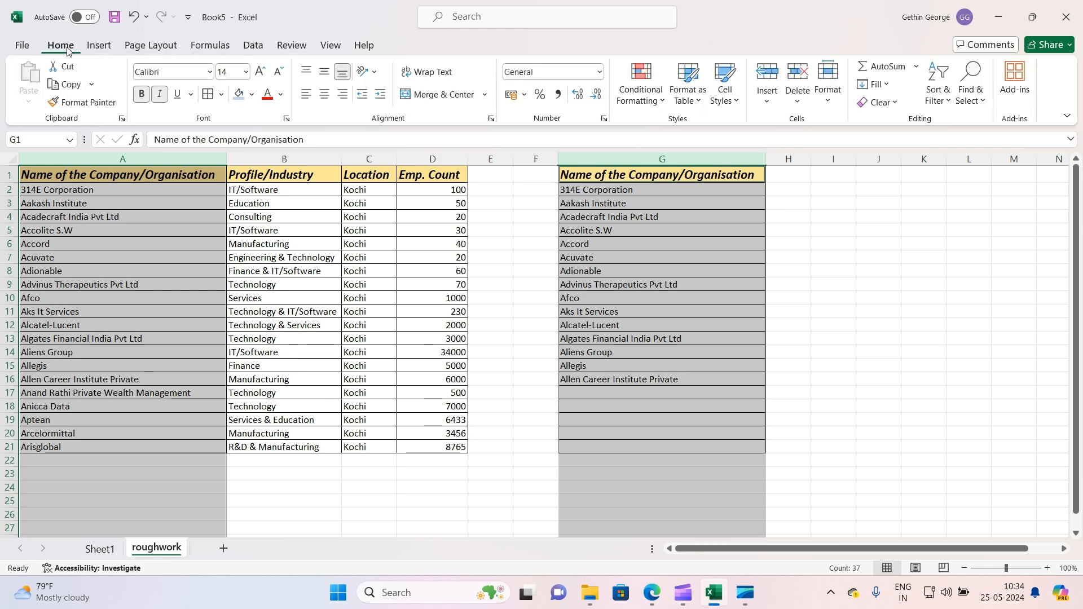
pyautogui.click(627, 100)
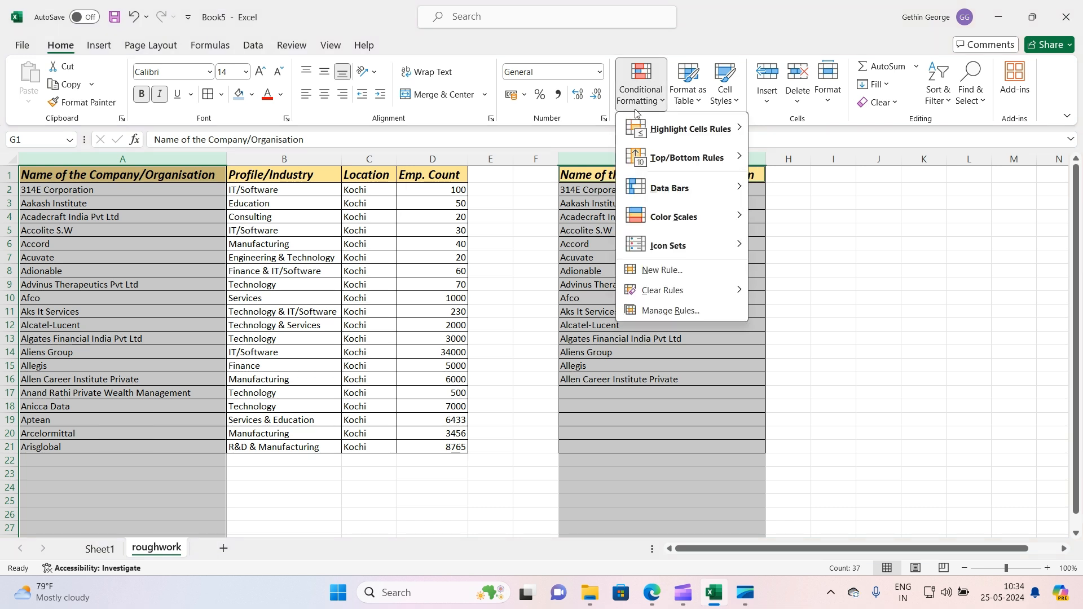
pyautogui.moveTo(646, 136)
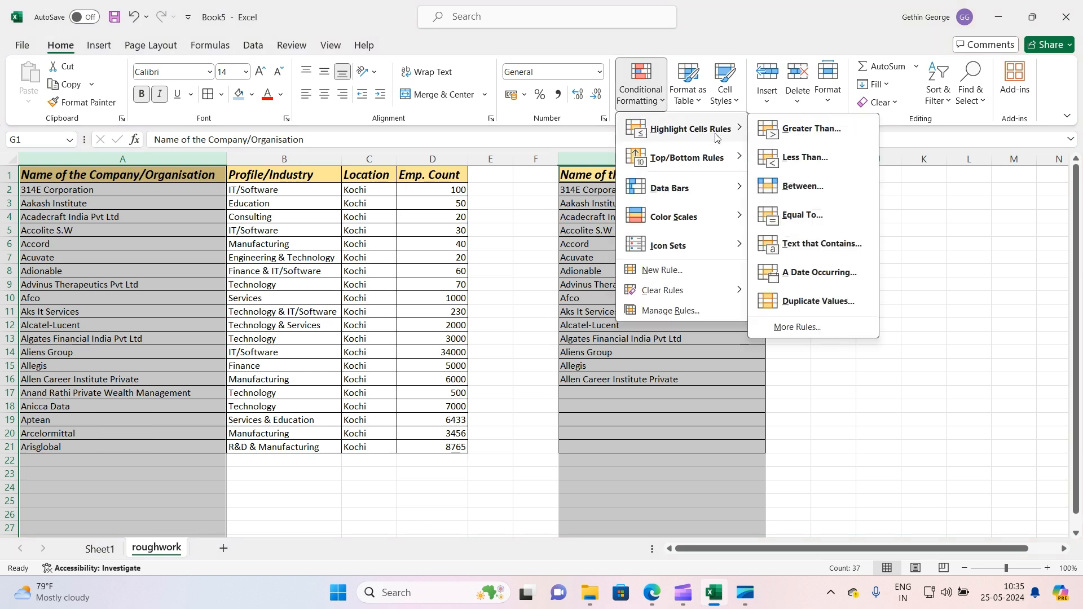
pyautogui.click(830, 310)
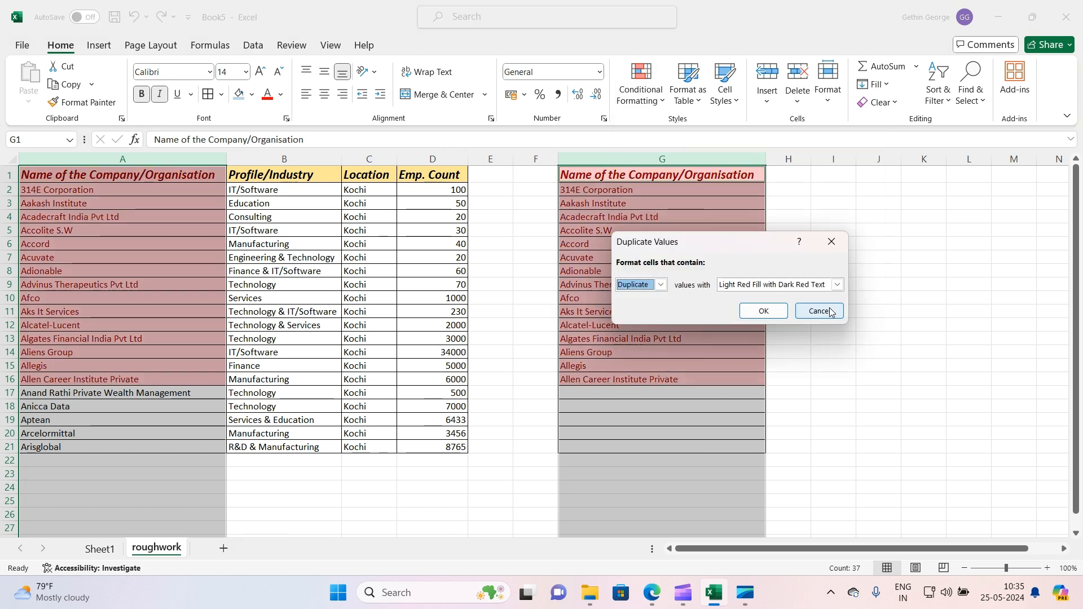
pyautogui.click(763, 311)
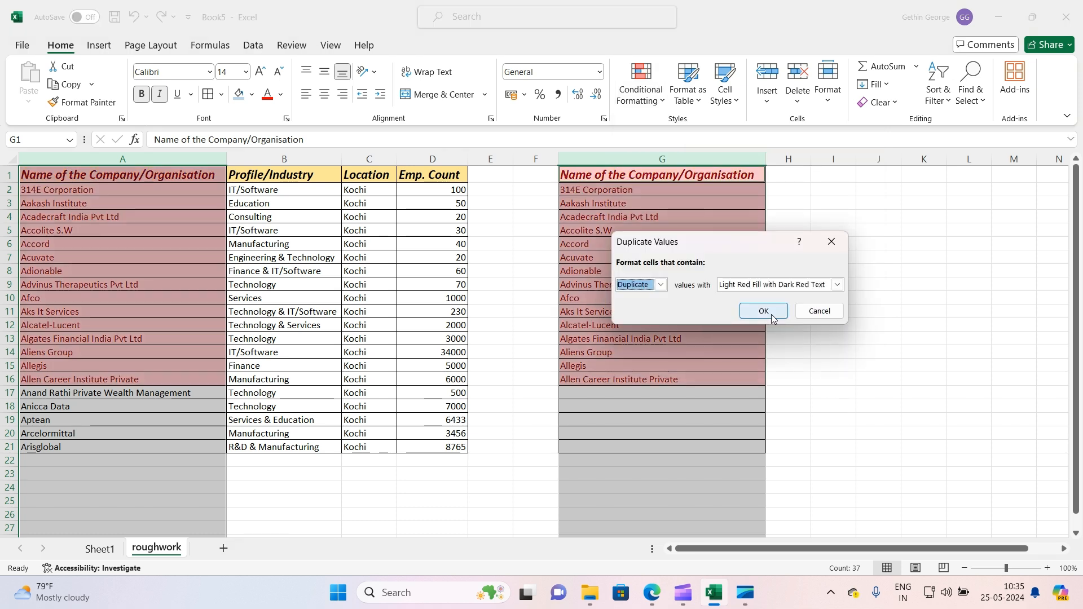
# Compare the highlighted duplicate names with the unhighlighted names in rows 17 to 21
pyautogui.click(832, 420)
pyautogui.click(158, 186)
pyautogui.moveTo(158, 186); pyautogui.dragTo(617, 380)
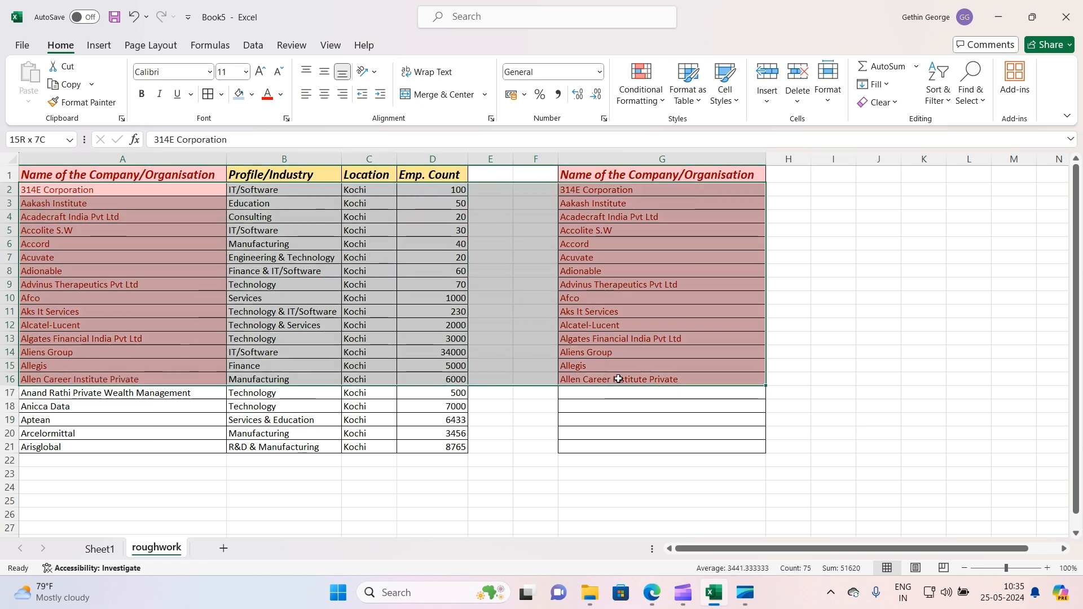
pyautogui.click(617, 404)
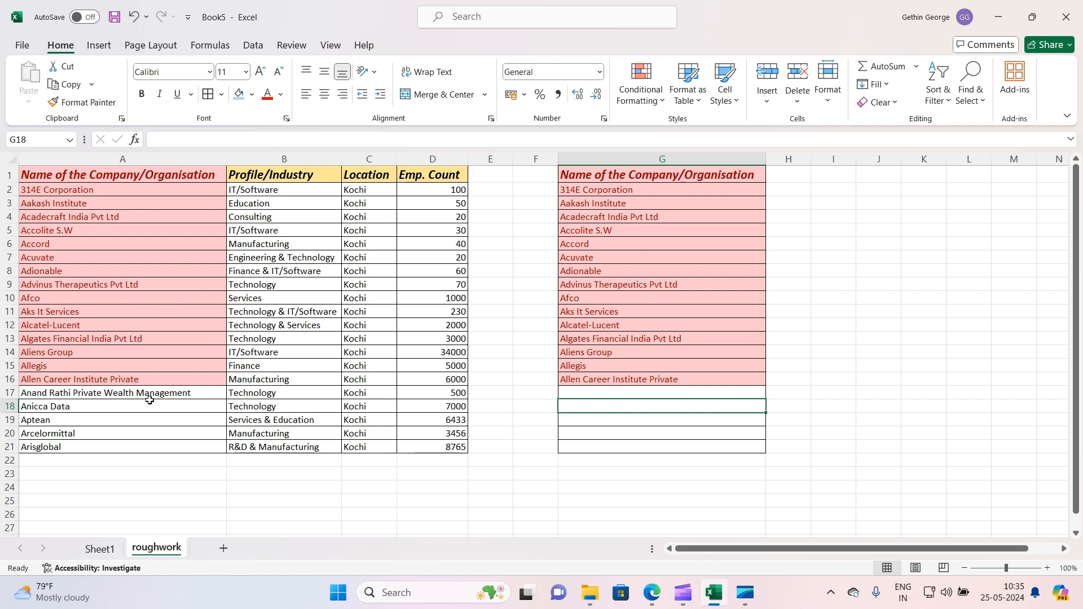
pyautogui.moveTo(149, 397); pyautogui.dragTo(155, 447)
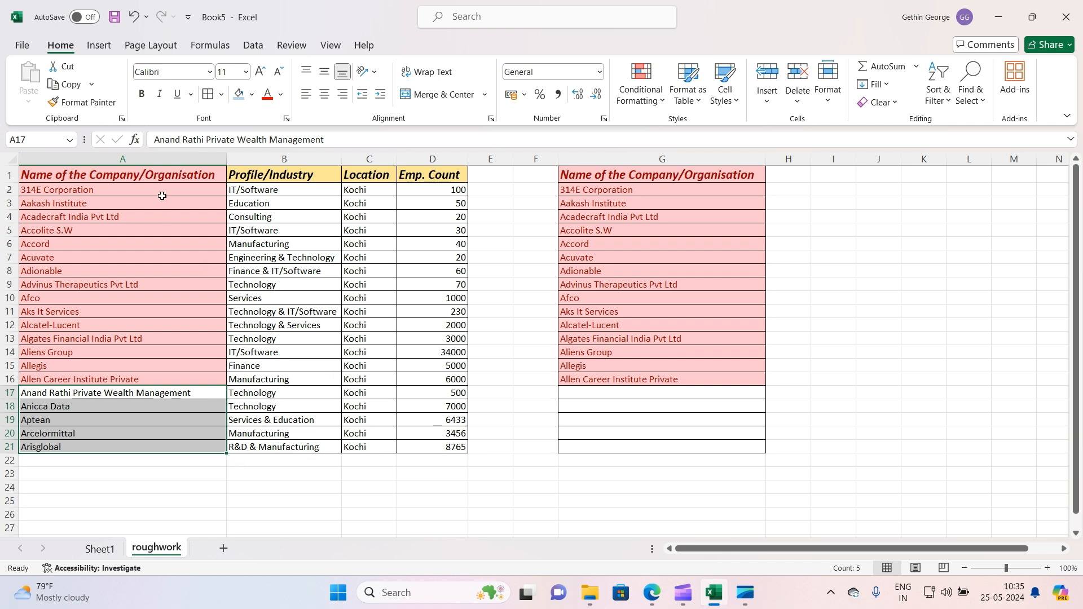
pyautogui.moveTo(162, 196); pyautogui.dragTo(150, 385)
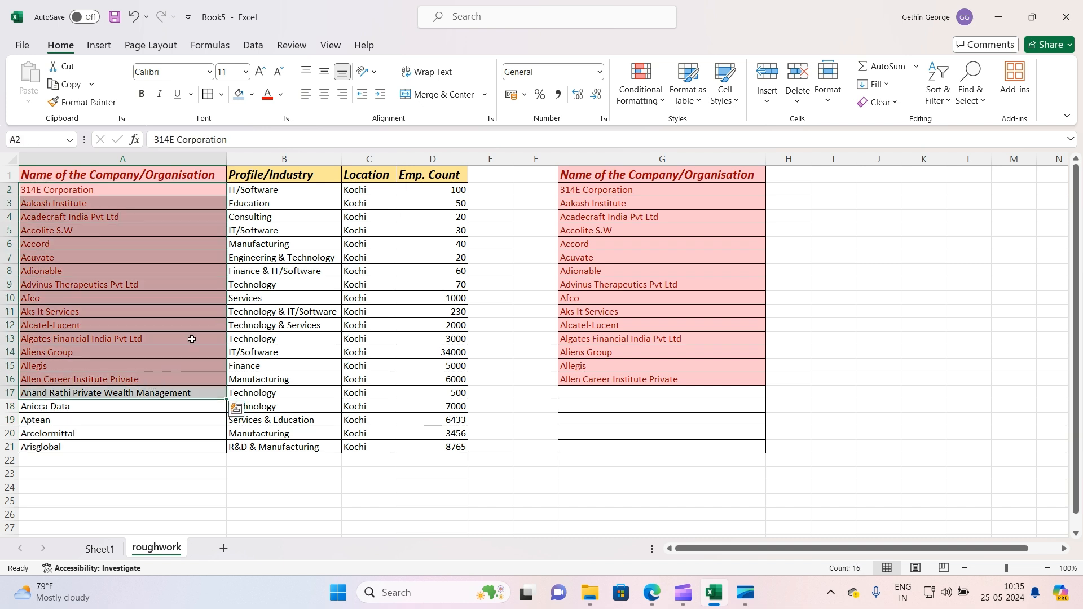
pyautogui.click(297, 296)
# Turn on filters for the header row of the roughwork sheet
pyautogui.click(10, 175)
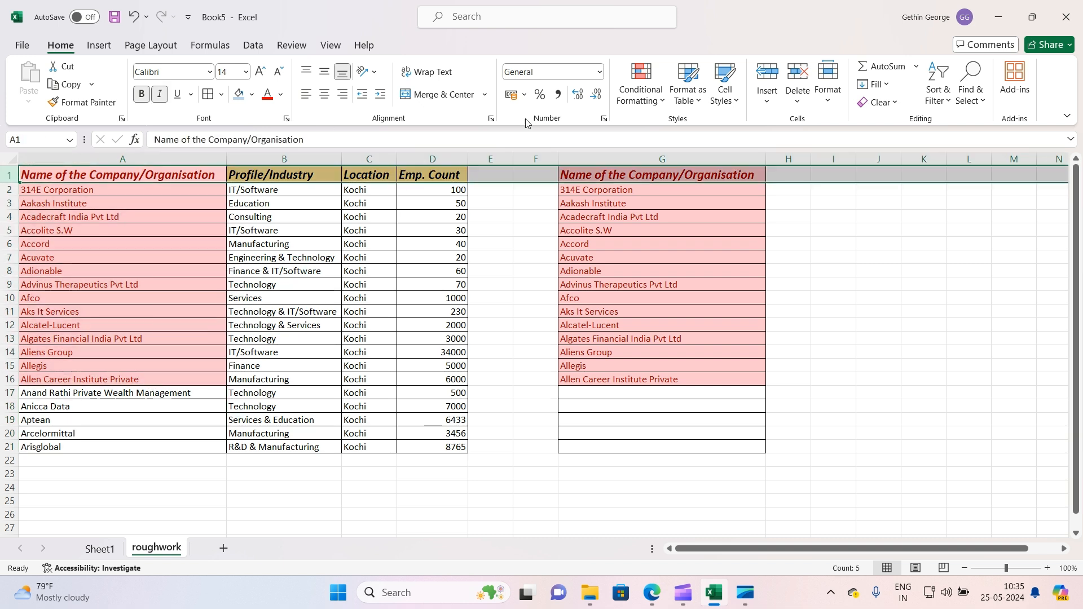
pyautogui.click(937, 90)
pyautogui.click(963, 187)
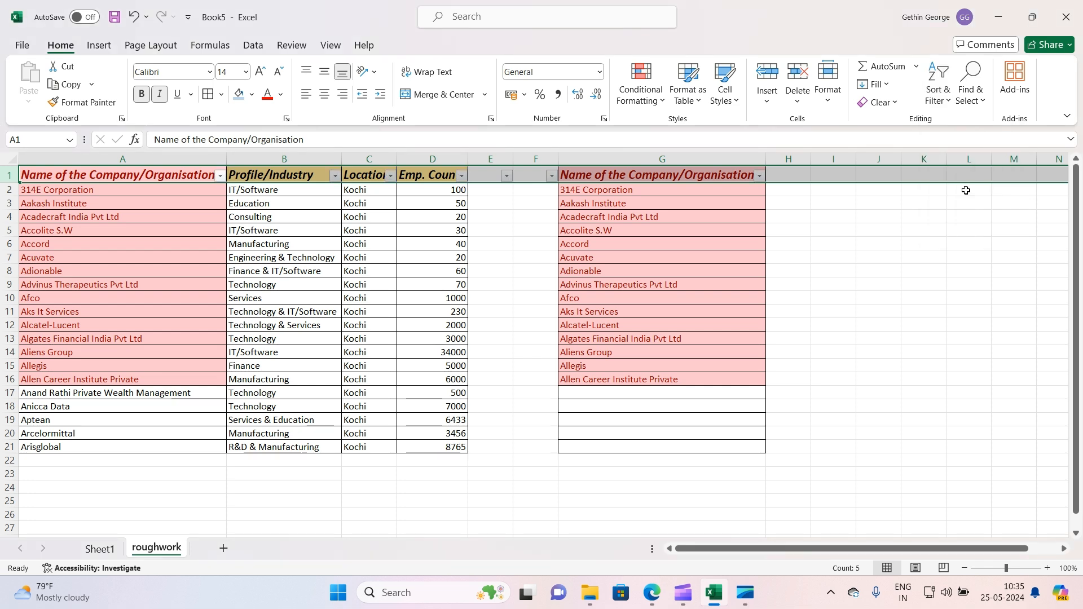
pyautogui.click(217, 222)
pyautogui.click(220, 176)
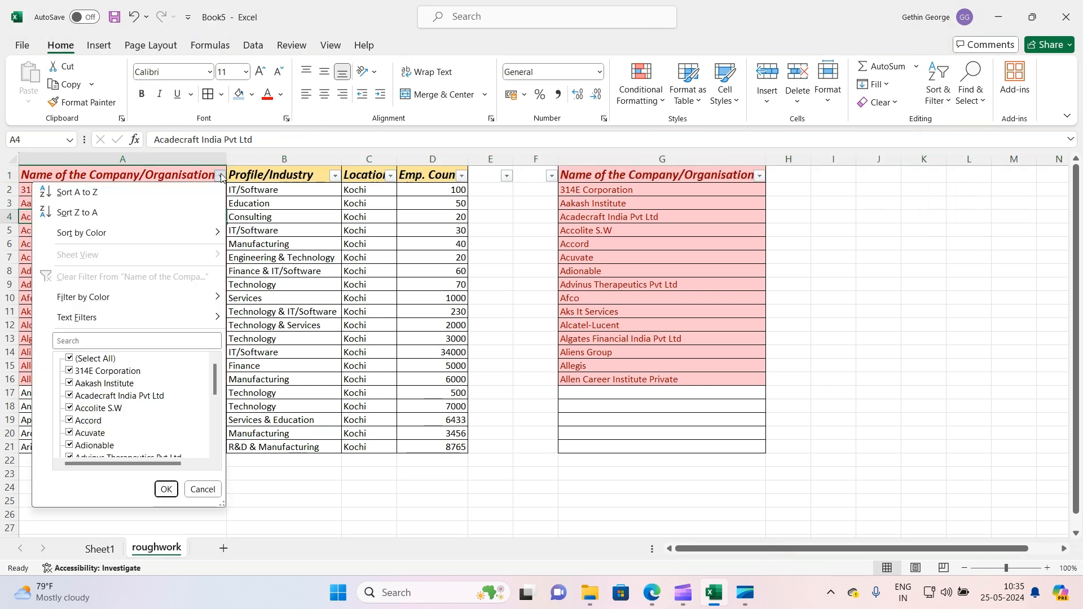
pyautogui.moveTo(104, 300)
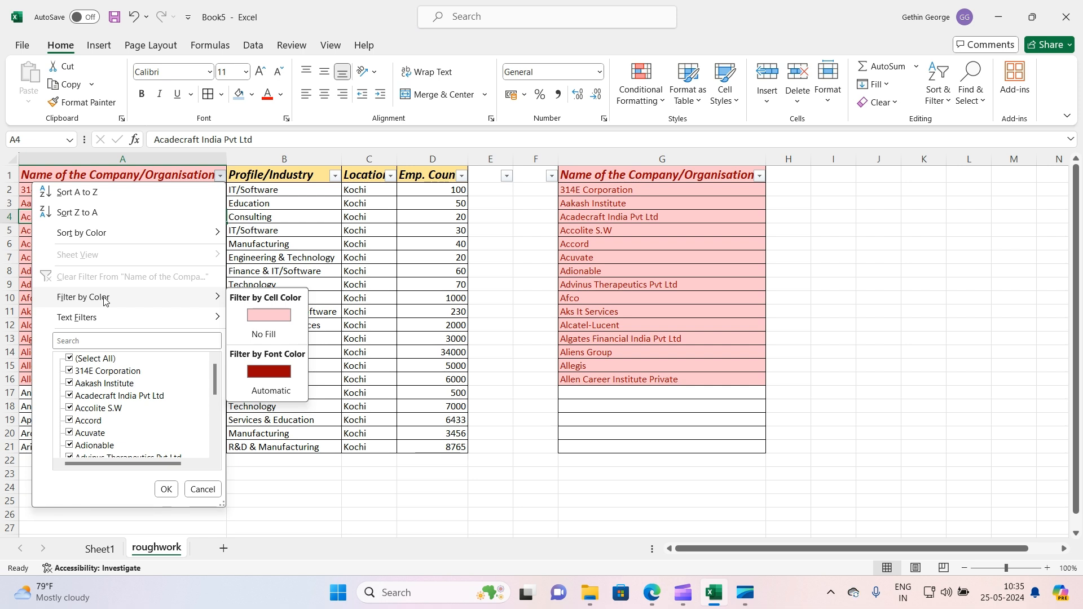
pyautogui.click(393, 287)
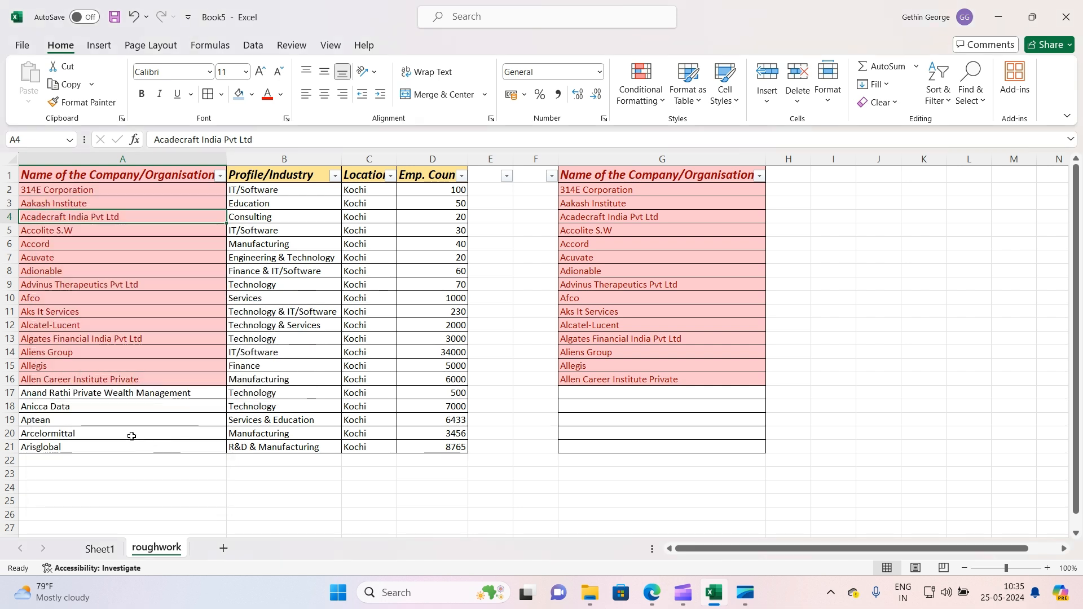
# Fill row 19 with a colour and undo the fill
pyautogui.click(9, 420)
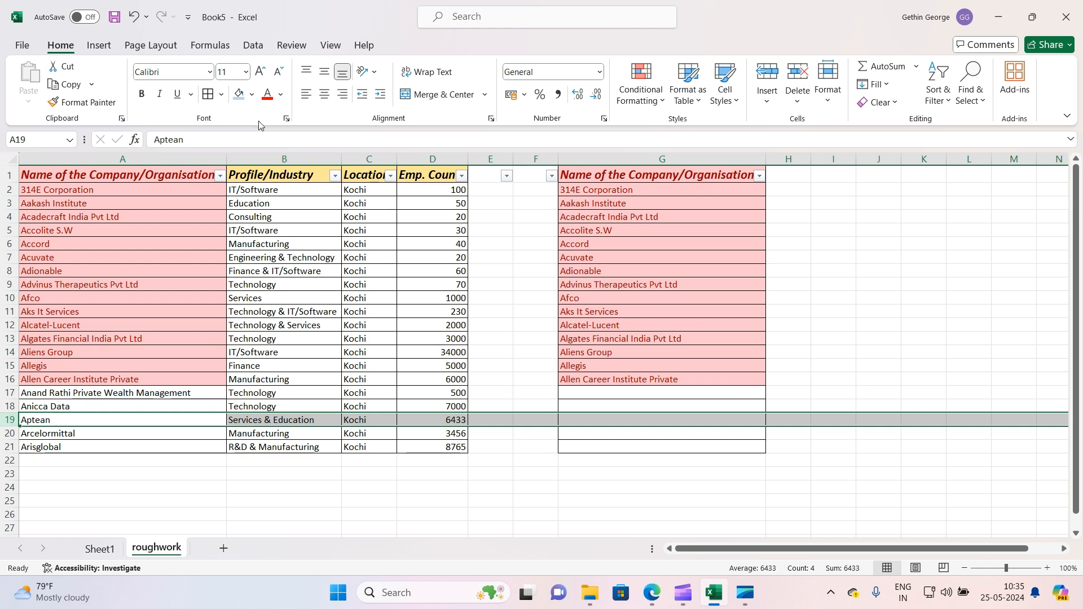
pyautogui.click(239, 94)
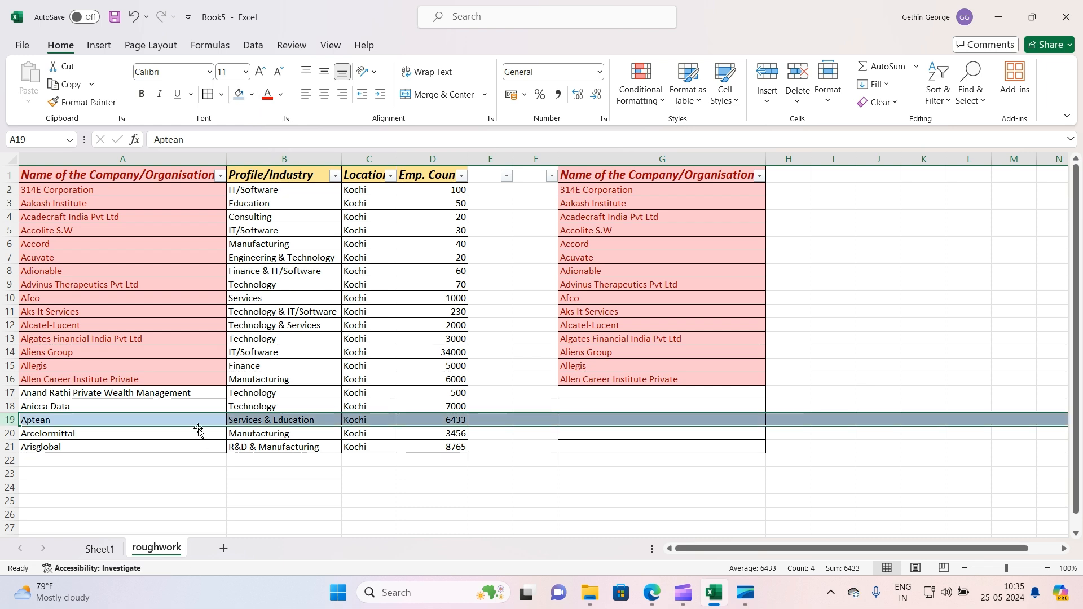
pyautogui.hotkey('ctrl', 'z')
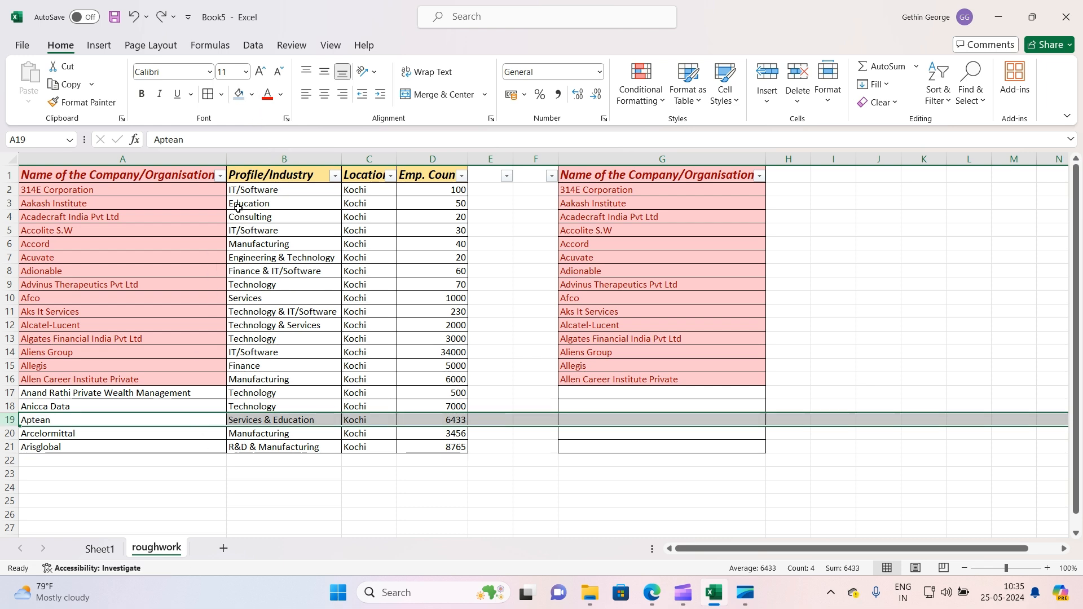
# Filter the company name column by the light red cell colour
pyautogui.click(221, 176)
pyautogui.moveTo(158, 297)
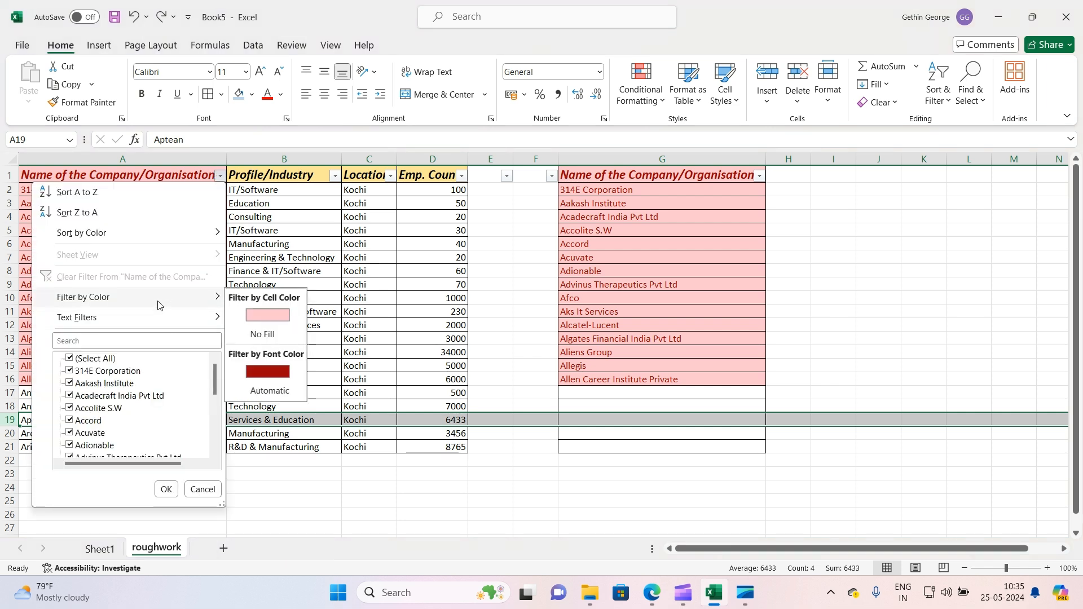
pyautogui.click(263, 322)
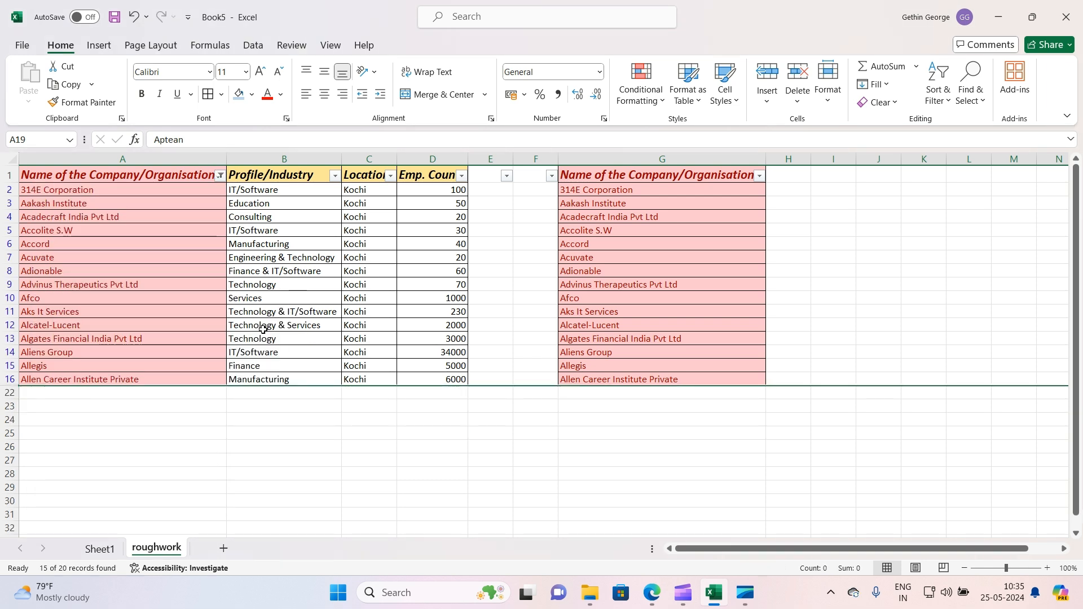
# Delete the filtered duplicate rows 2 to 16
pyautogui.click(422, 485)
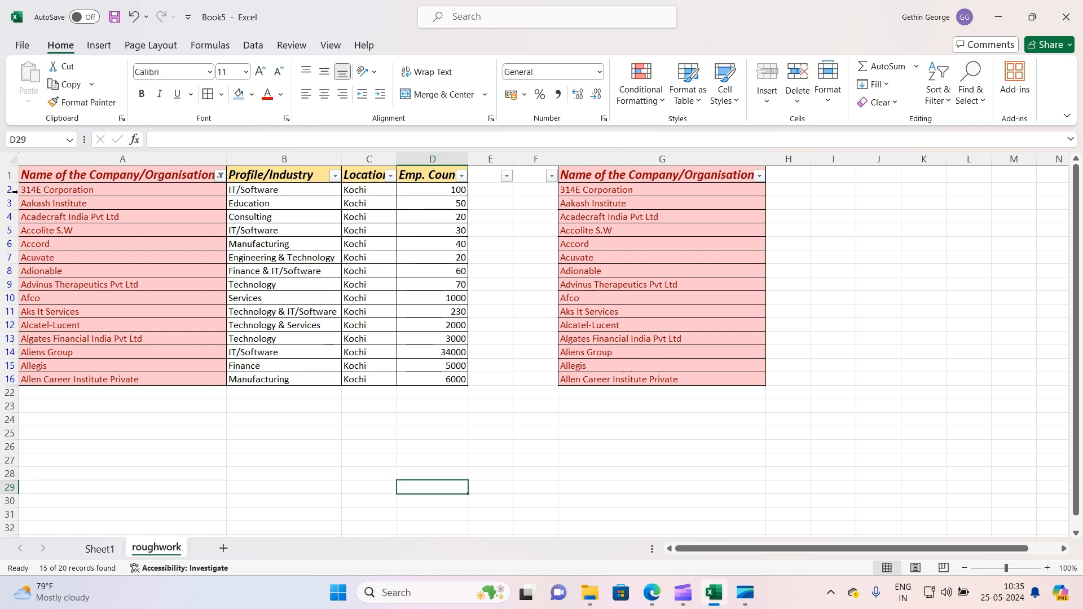
pyautogui.moveTo(9, 190); pyautogui.dragTo(11, 378)
pyautogui.rightClick(12, 376)
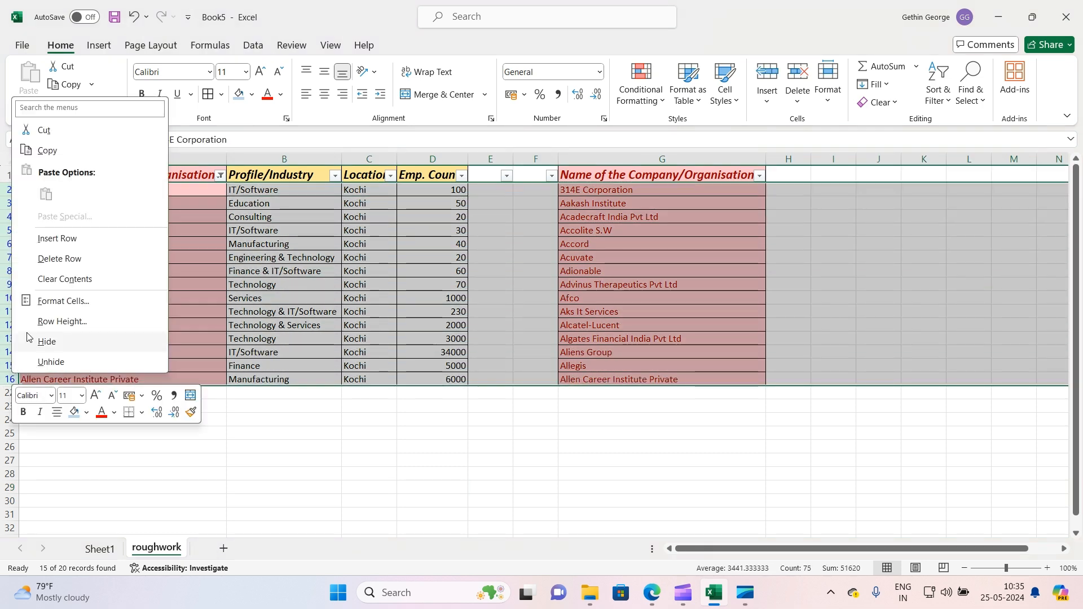
pyautogui.click(50, 261)
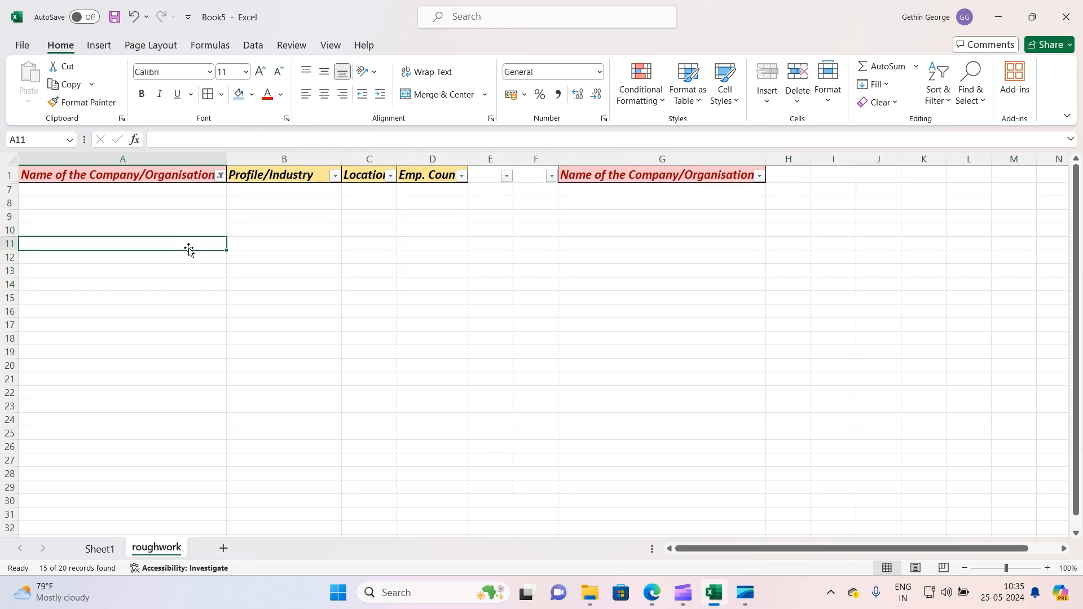
# Clear the filter on the company name column to show the remaining companies
pyautogui.click(220, 175)
pyautogui.click(110, 277)
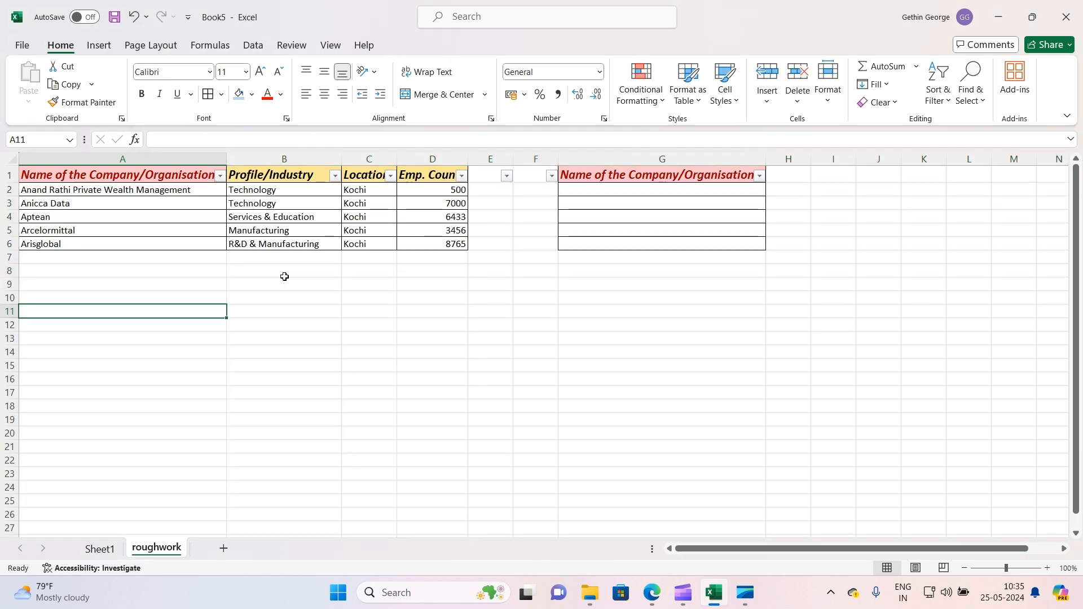
pyautogui.click(271, 296)
# Delete columns E to G holding the copied company list
pyautogui.moveTo(110, 191); pyautogui.dragTo(121, 242)
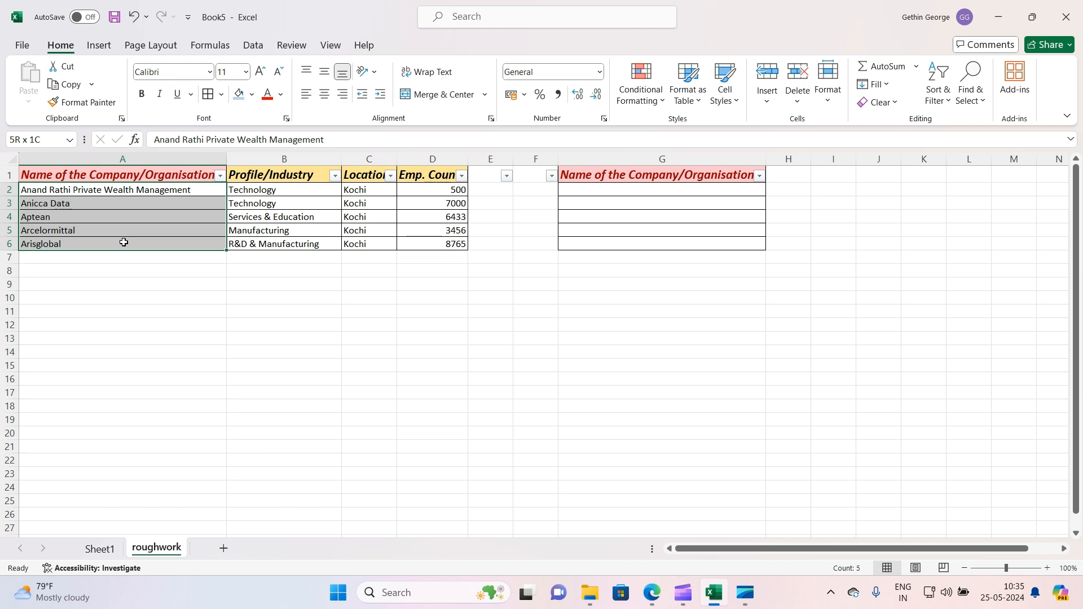
pyautogui.click(373, 405)
pyautogui.moveTo(503, 164); pyautogui.dragTo(633, 161)
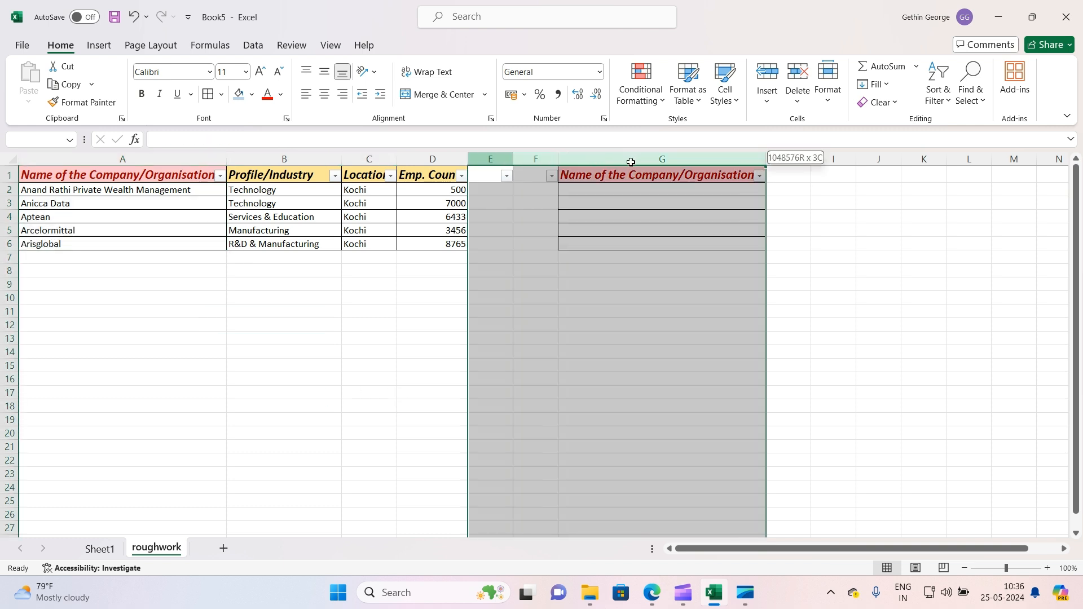
pyautogui.rightClick(633, 162)
pyautogui.click(688, 322)
pyautogui.click(570, 242)
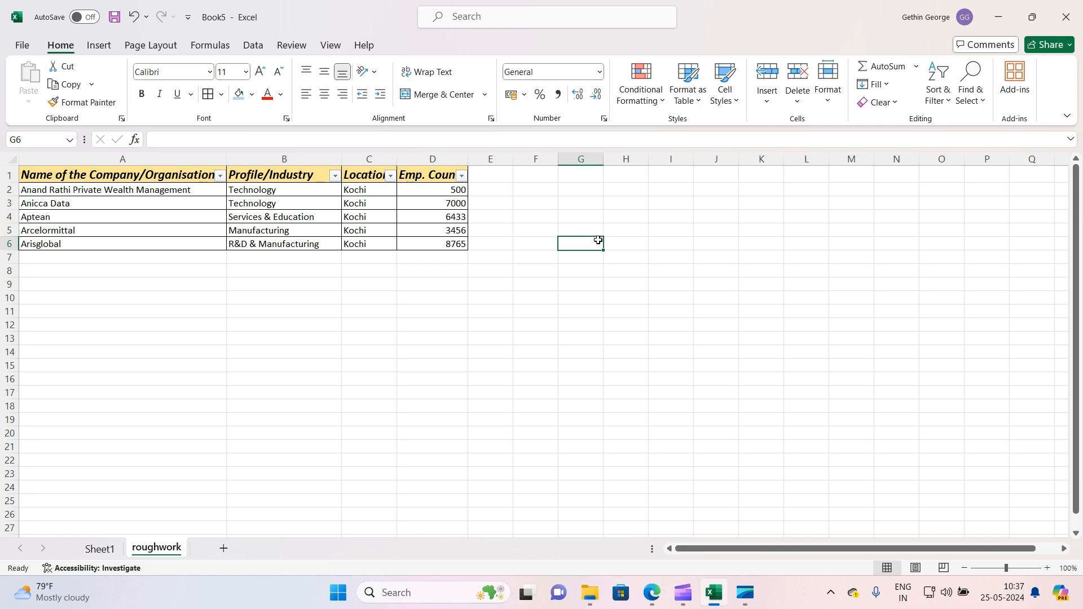
# Switch to Sheet1
pyautogui.click(107, 548)
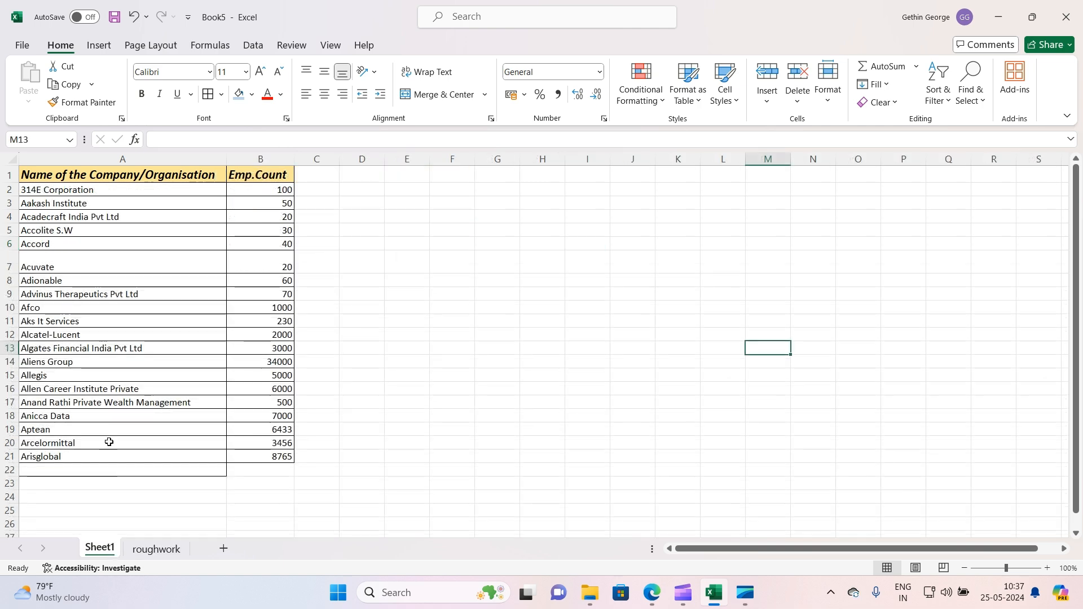